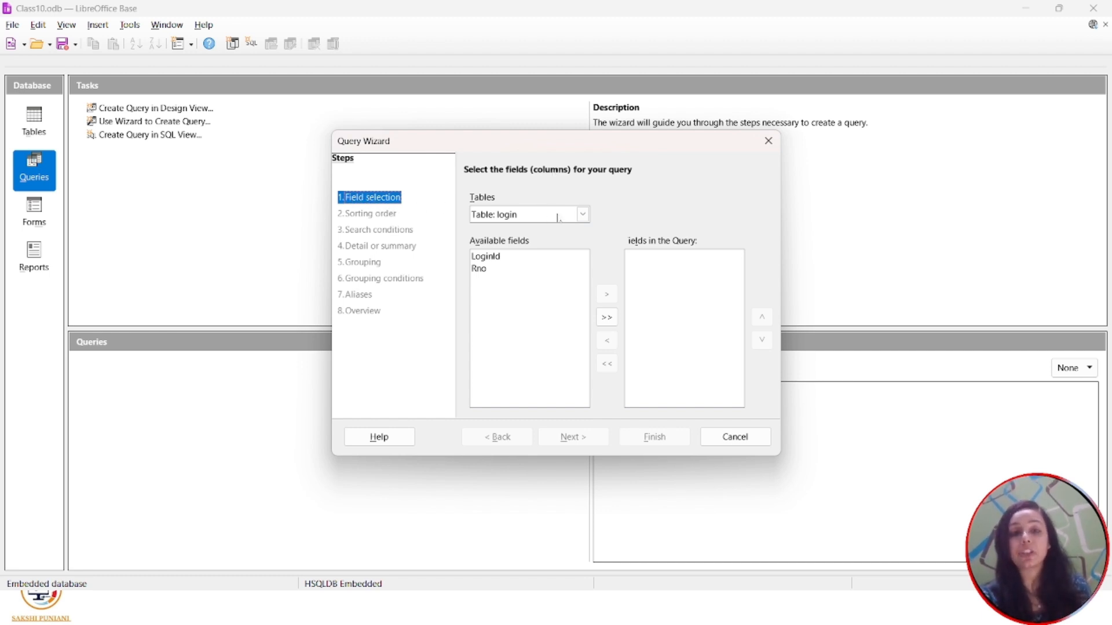
- Add all fields of the Student table (Rno, Sname and Class) to the query and proceed to the sorting order
click(582, 214)
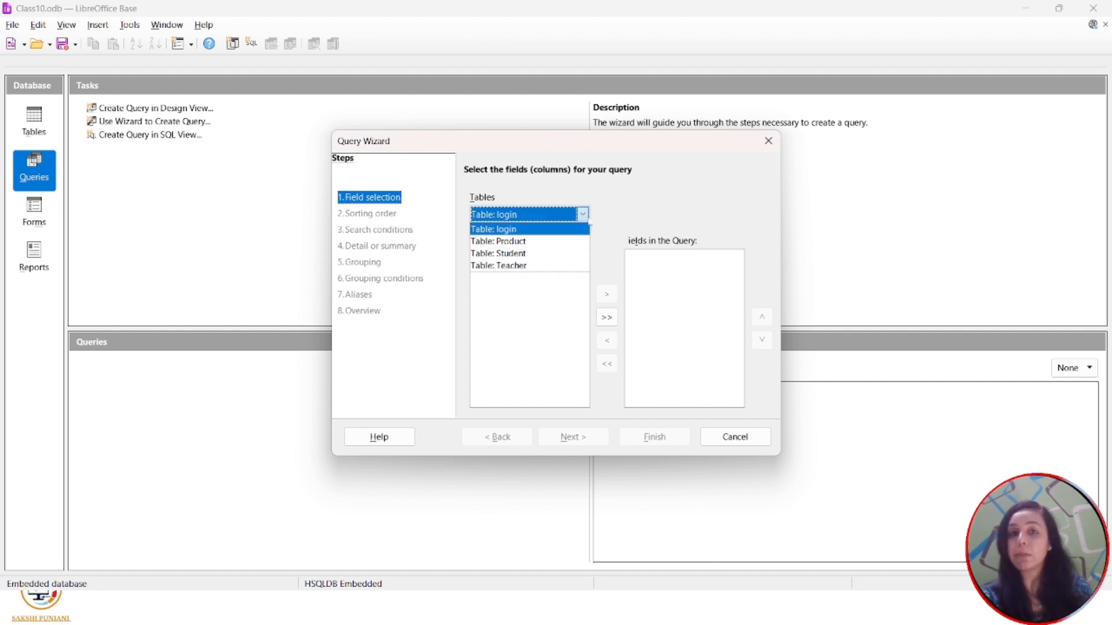
click(556, 253)
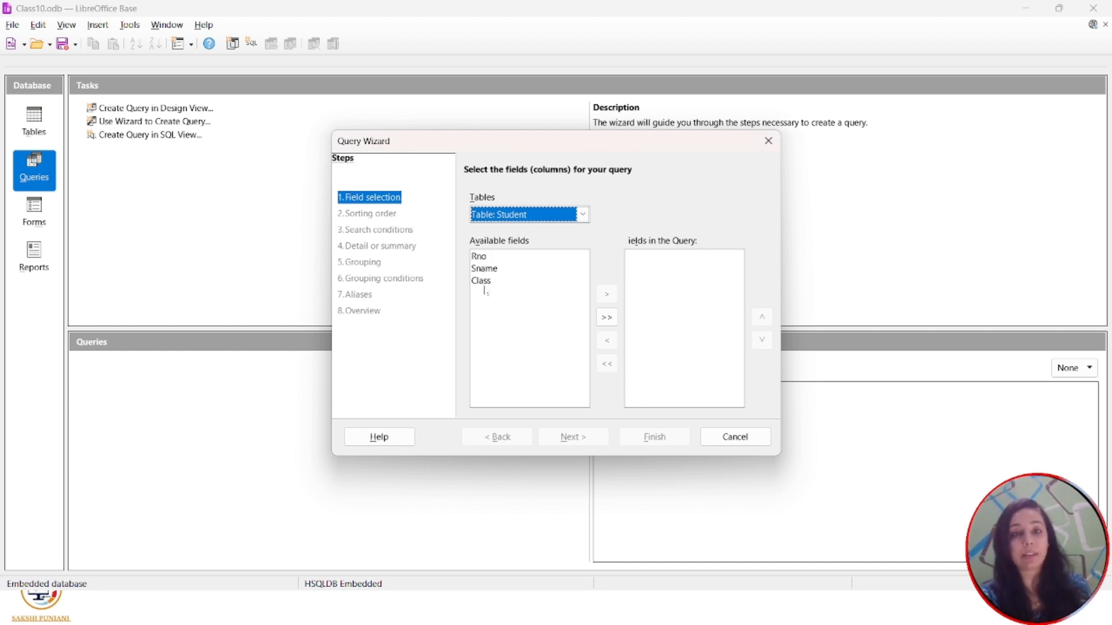
click(479, 257)
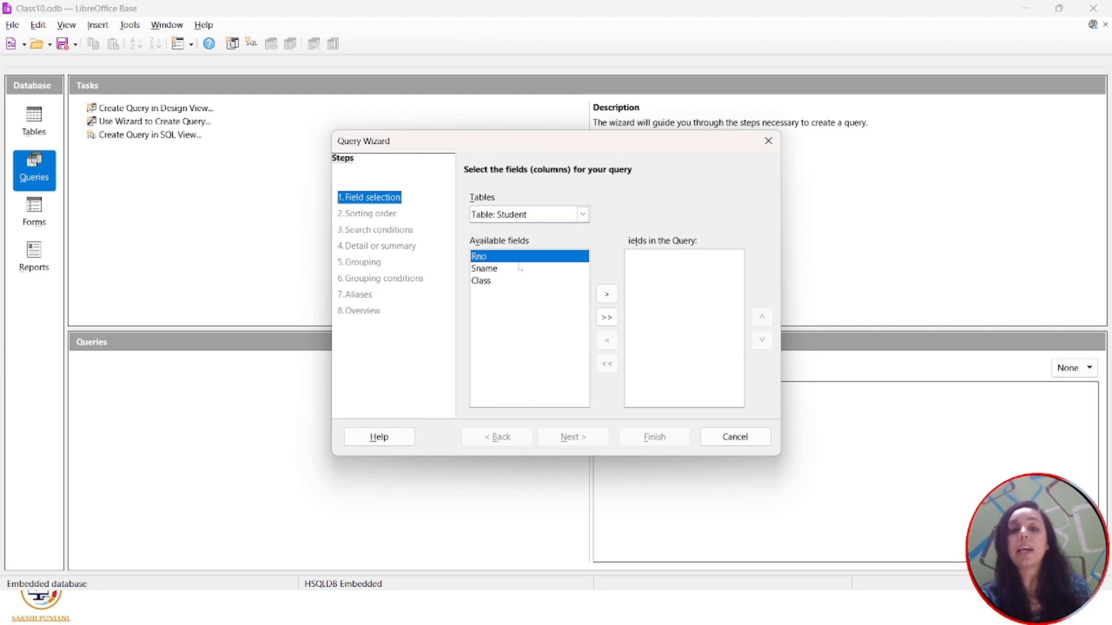
click(607, 295)
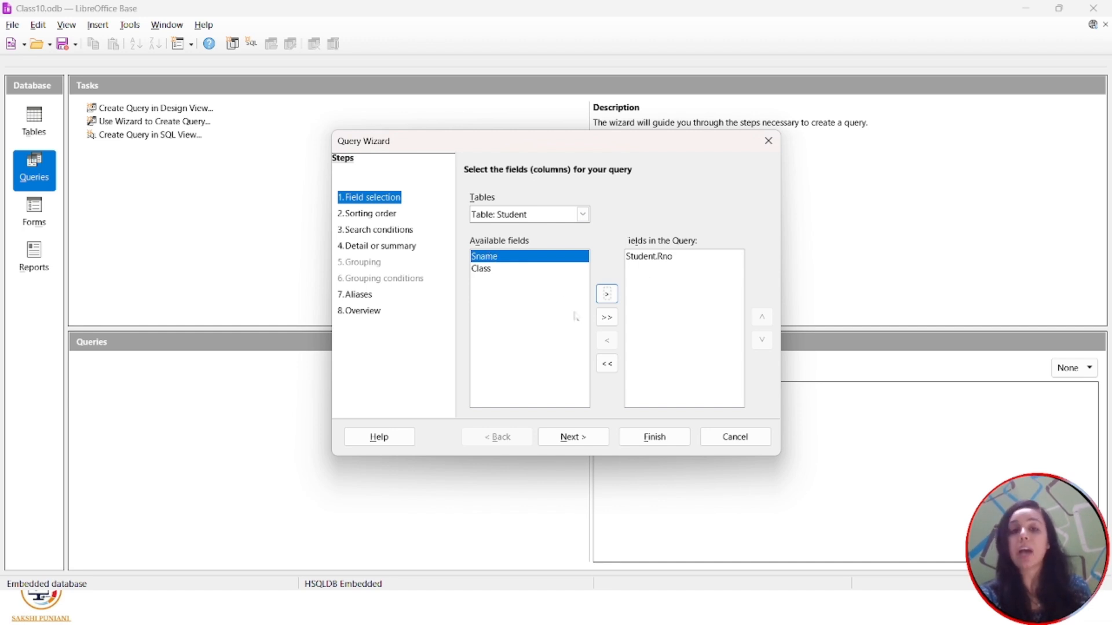
click(606, 323)
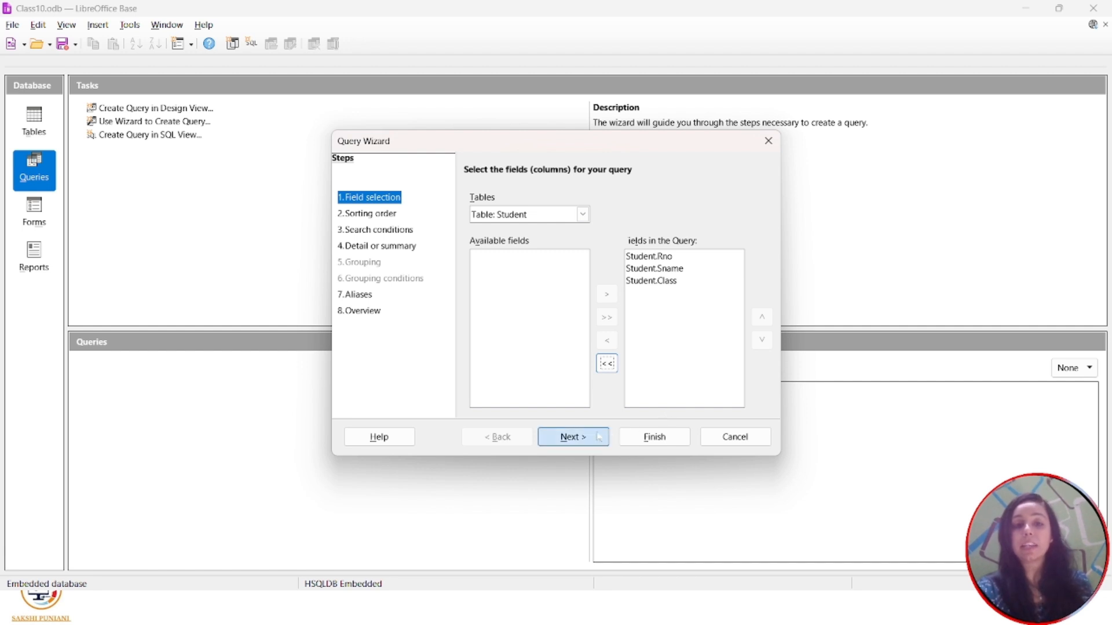
click(573, 437)
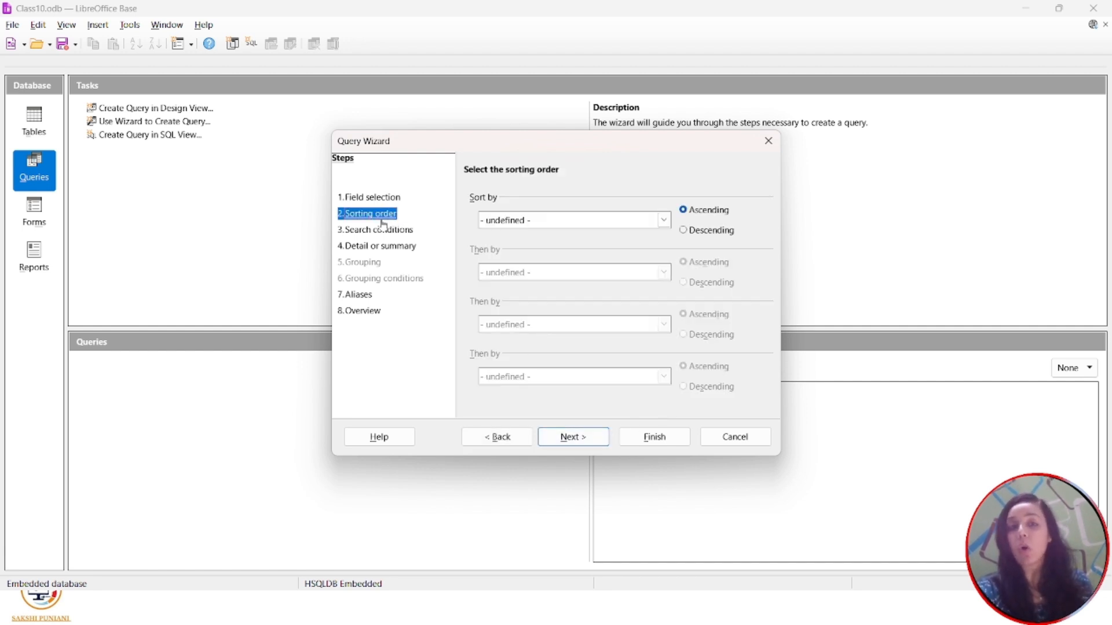
- Sort the query by Student.Rno in ascending order, with no second sort field, and proceed to the search conditions
click(663, 220)
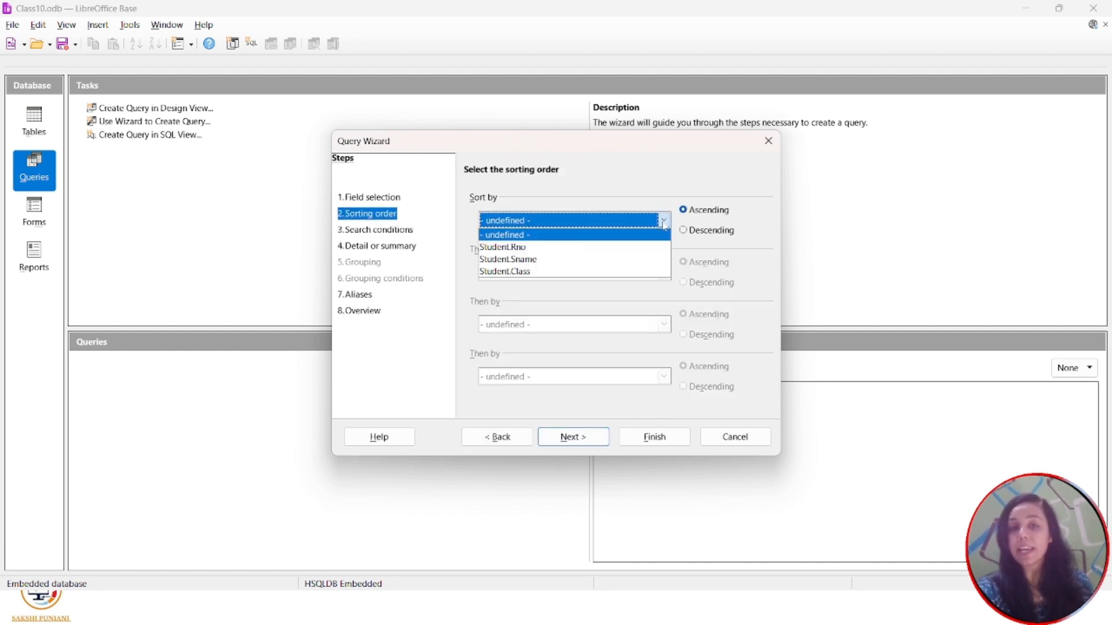
click(570, 250)
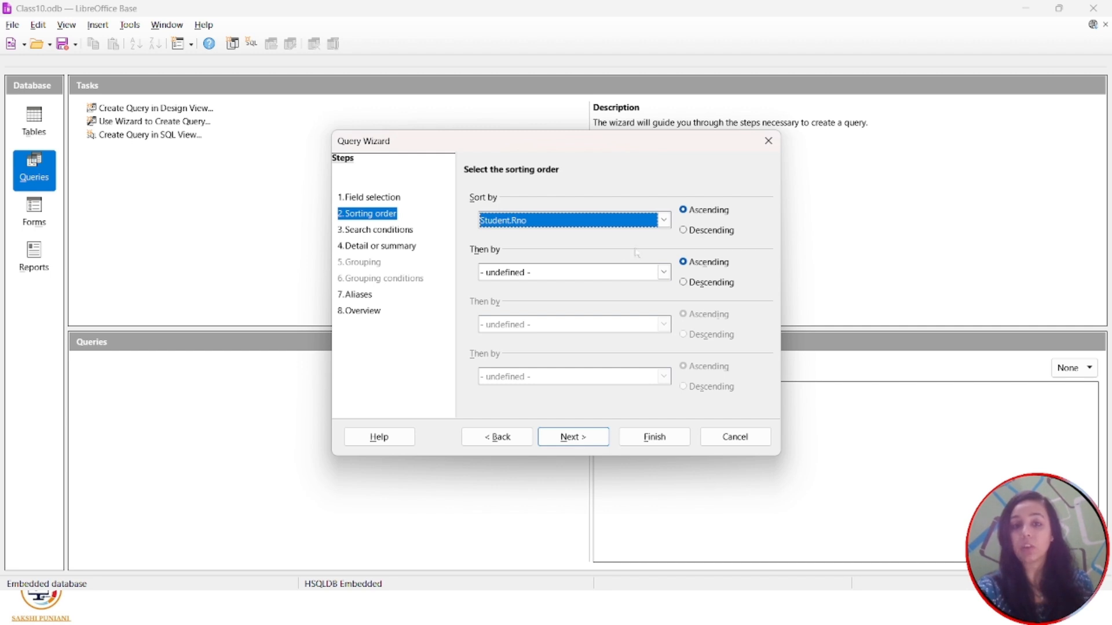
click(664, 272)
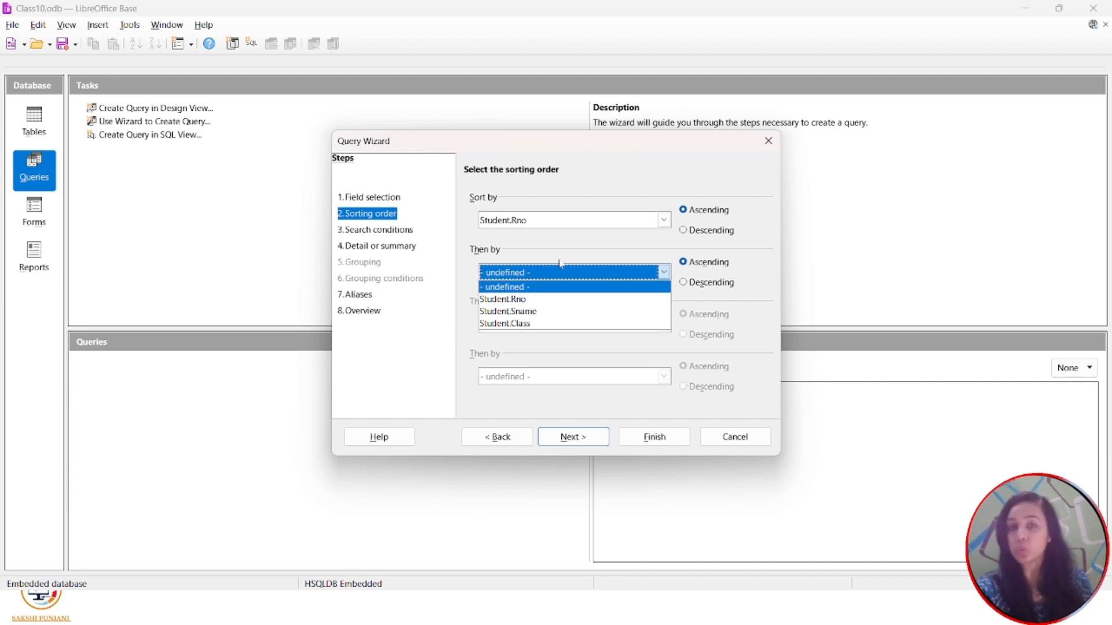
click(582, 249)
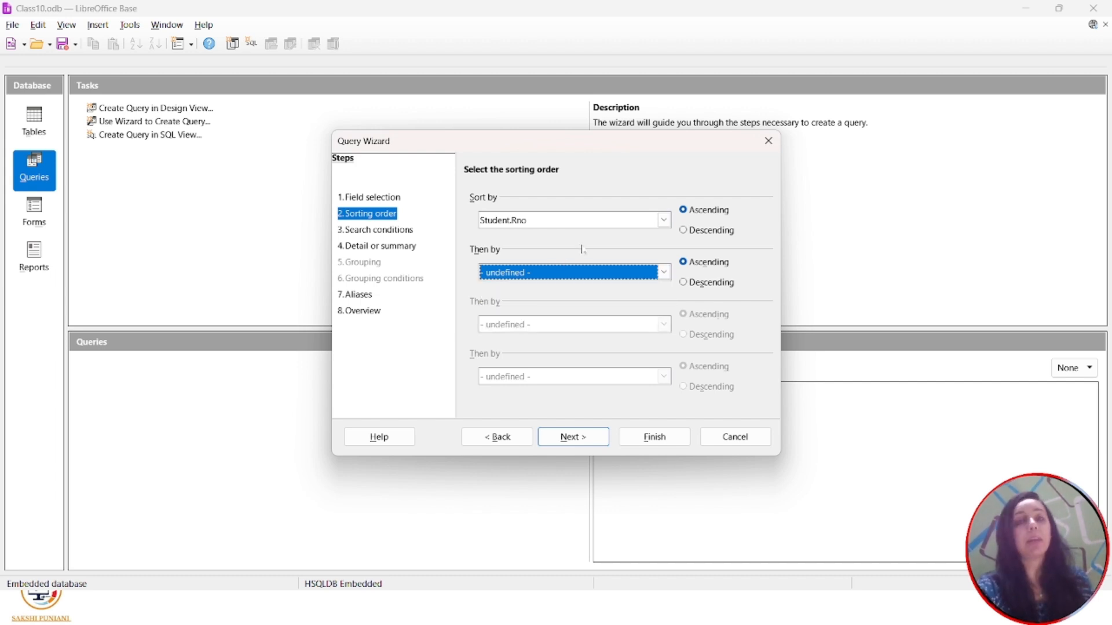
click(583, 439)
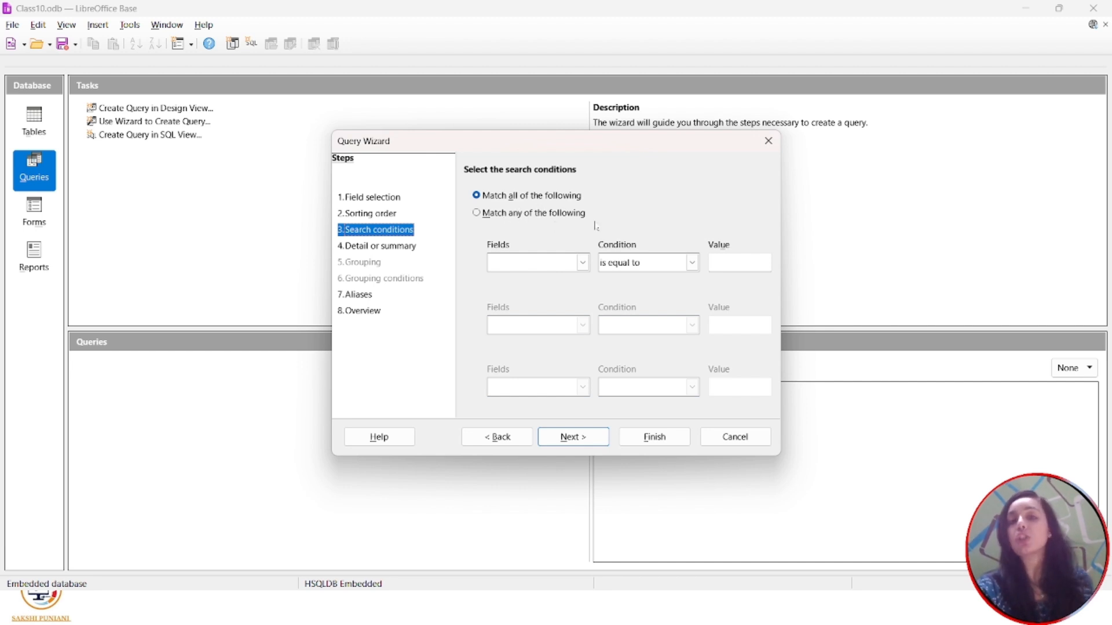
- Add the search condition that Student.Rno is equal or greater than 5, leaving the second condition empty, and proceed
click(560, 264)
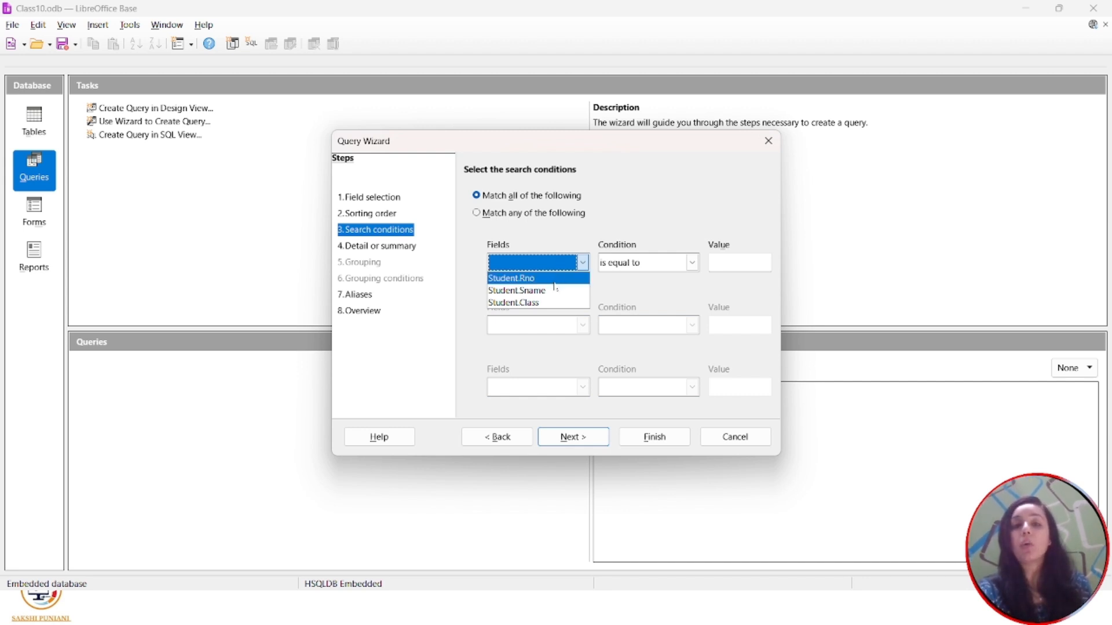
click(553, 280)
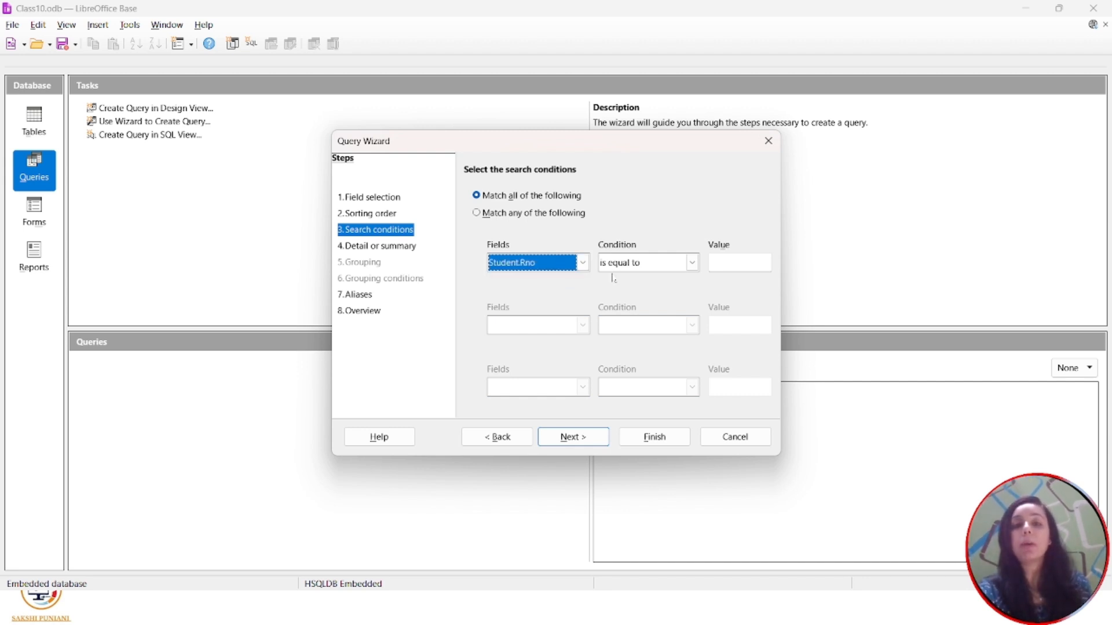
click(692, 264)
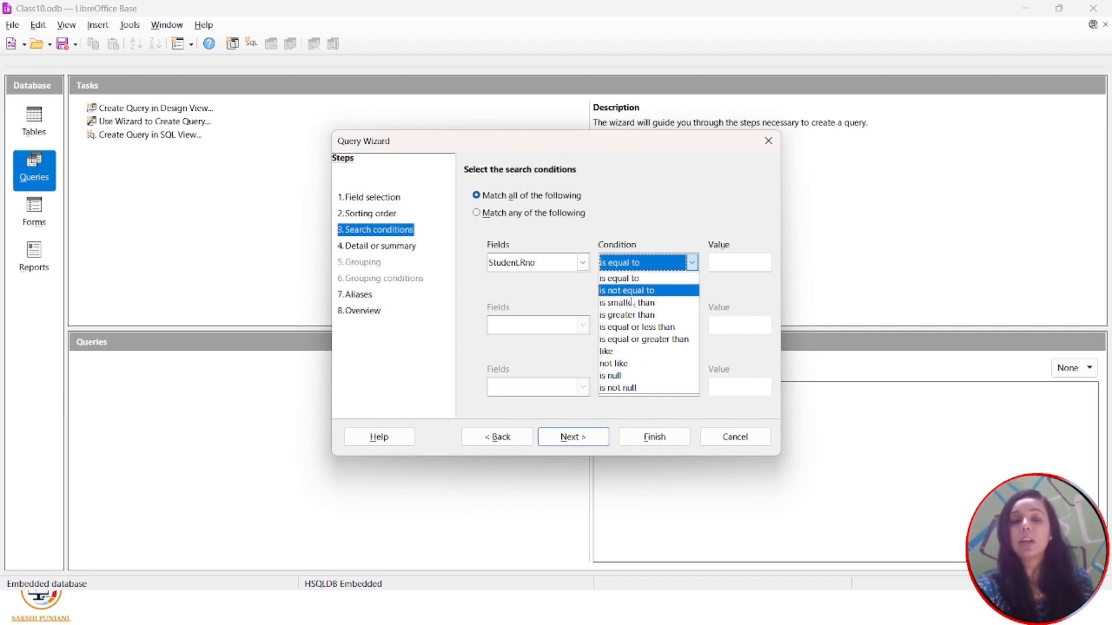
click(639, 340)
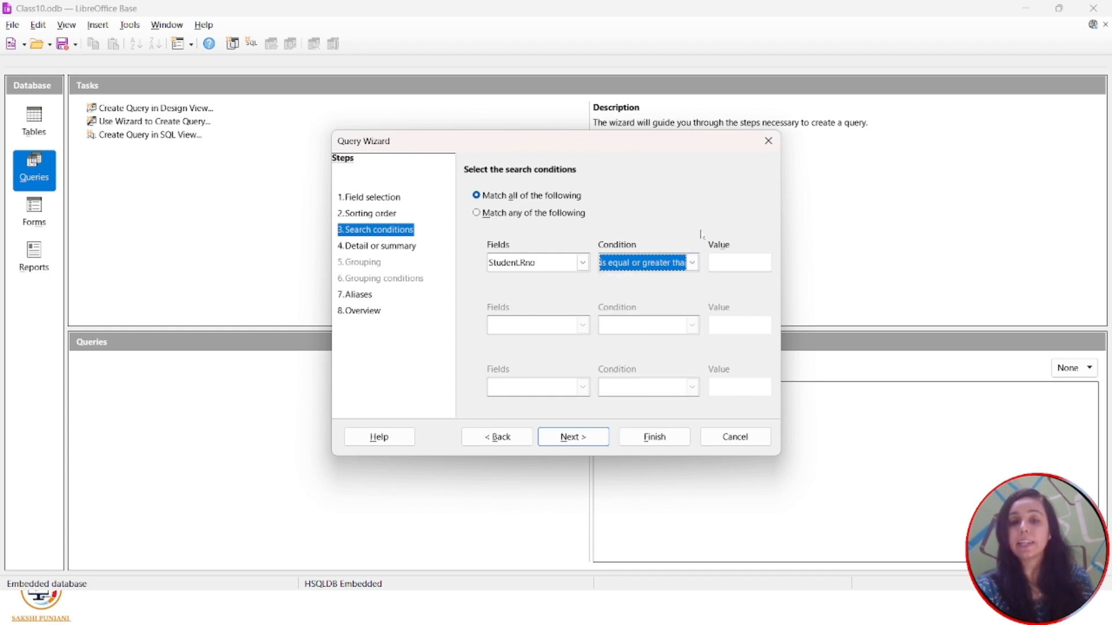
click(739, 262)
text(5)
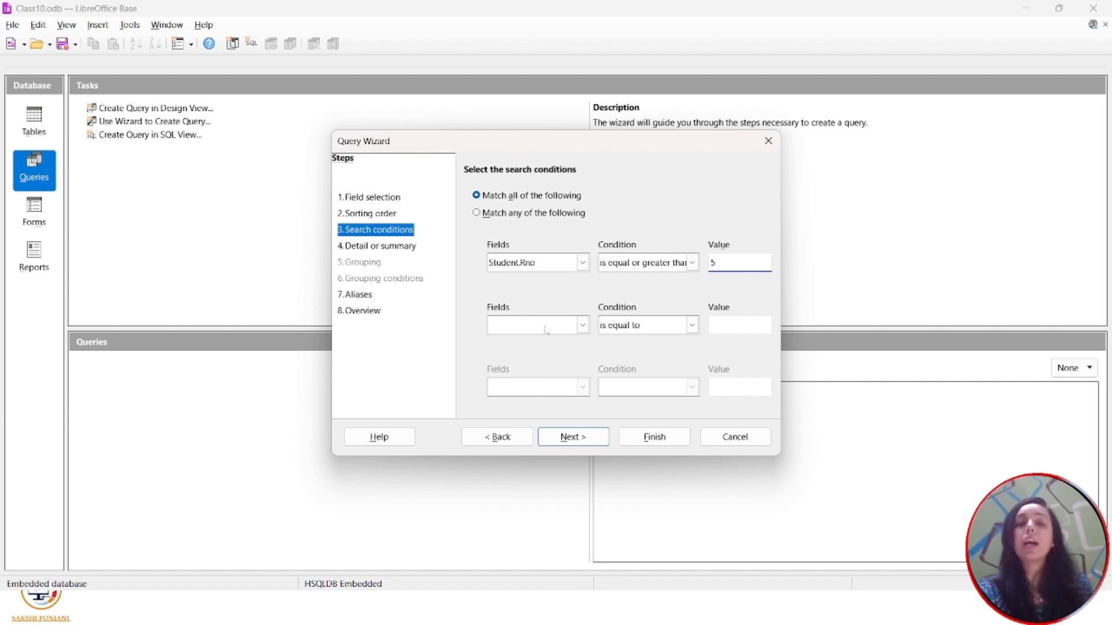
click(582, 324)
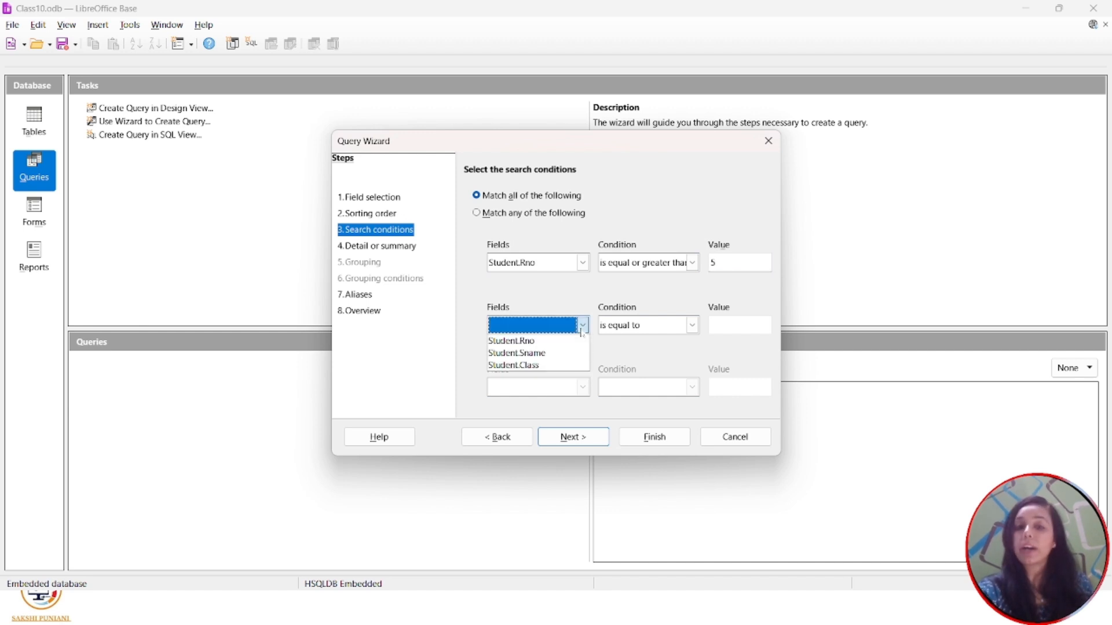
click(545, 296)
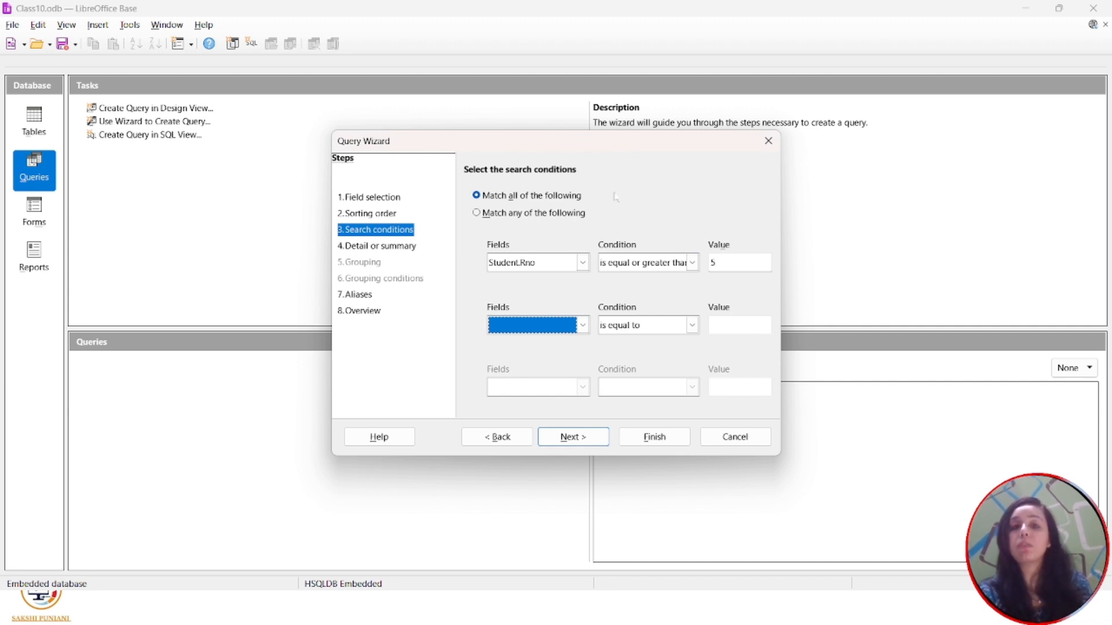
click(573, 438)
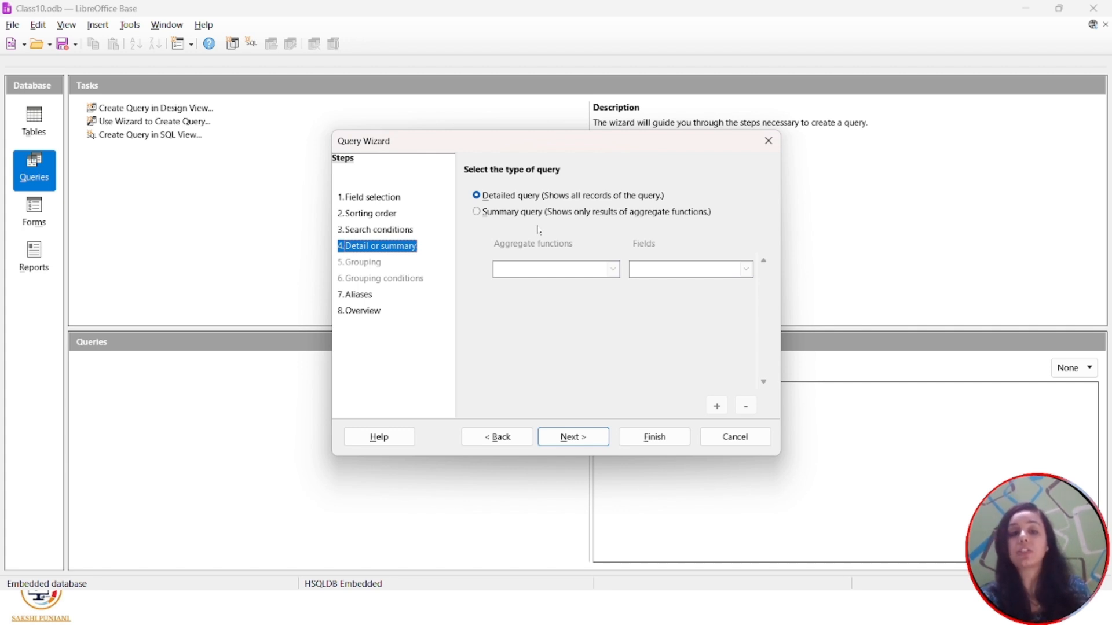
- Keep the detailed query type and set the alias of Student.Rno to Roll, continuing to the overview
click(574, 439)
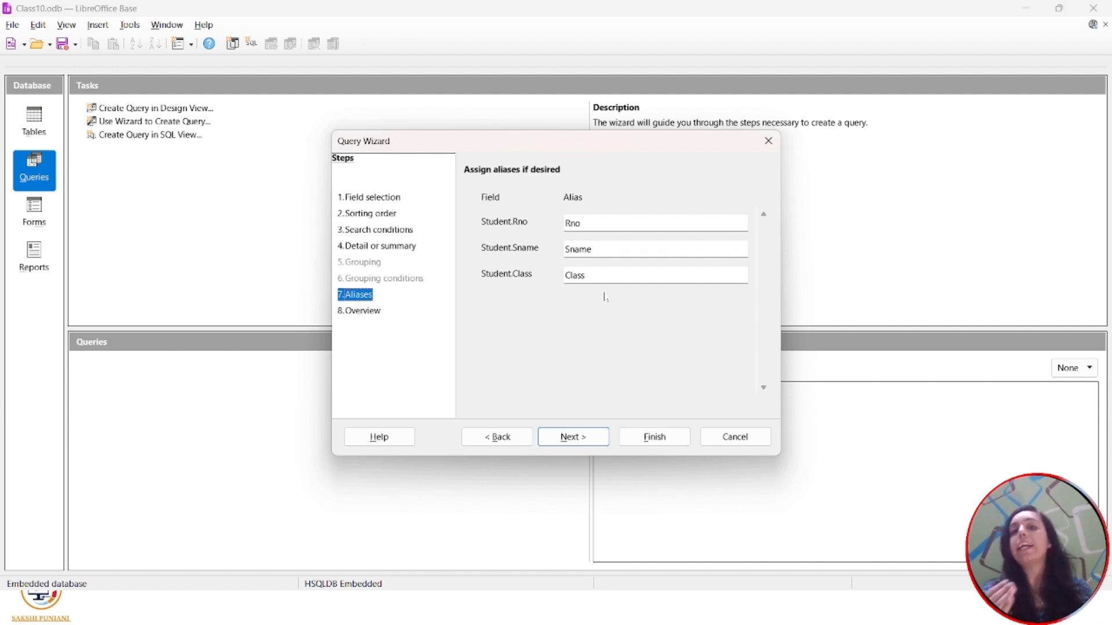
click(581, 223)
key(BackSpace)
key(BackSpace)
text(oll)
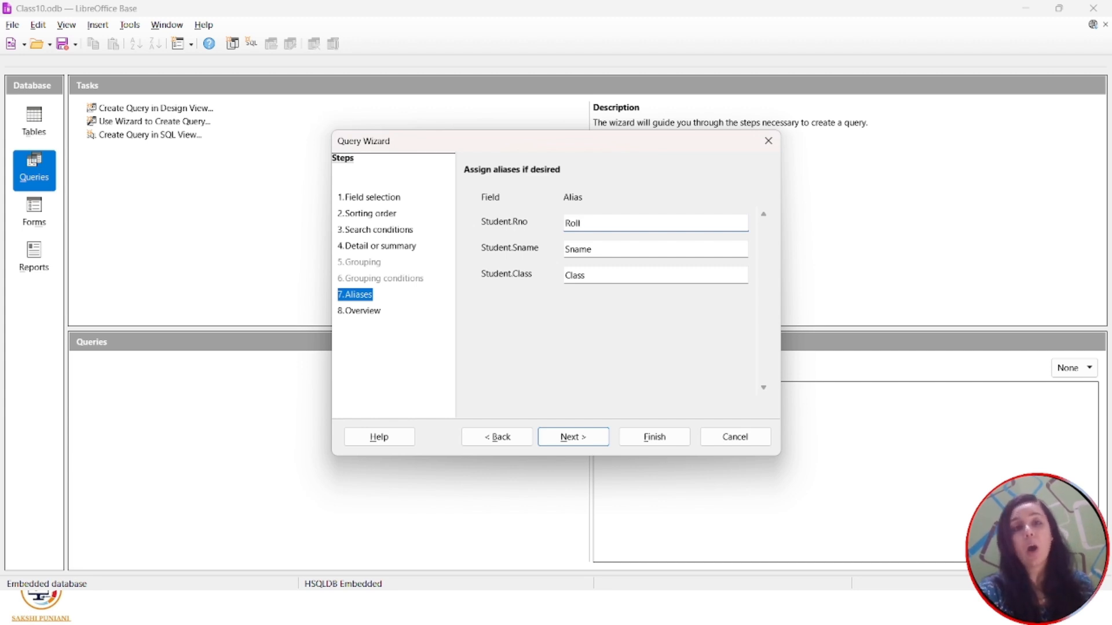
click(584, 436)
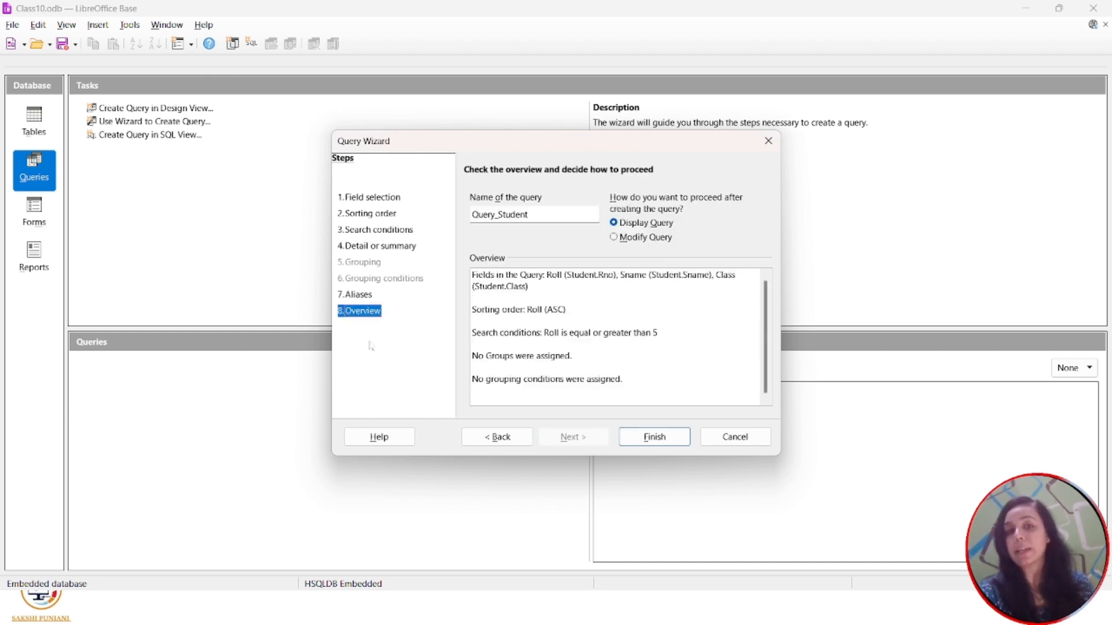
- Review the query overview, keep the name Query_Student and finish the wizard with the query displayed
drag(528, 215, 441, 211)
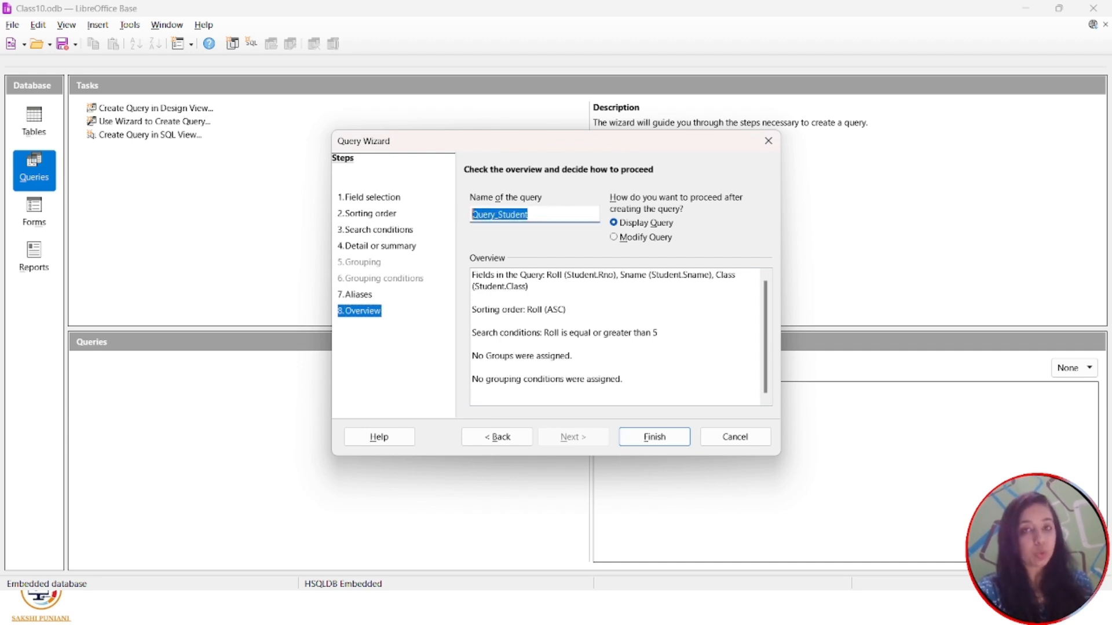
click(529, 214)
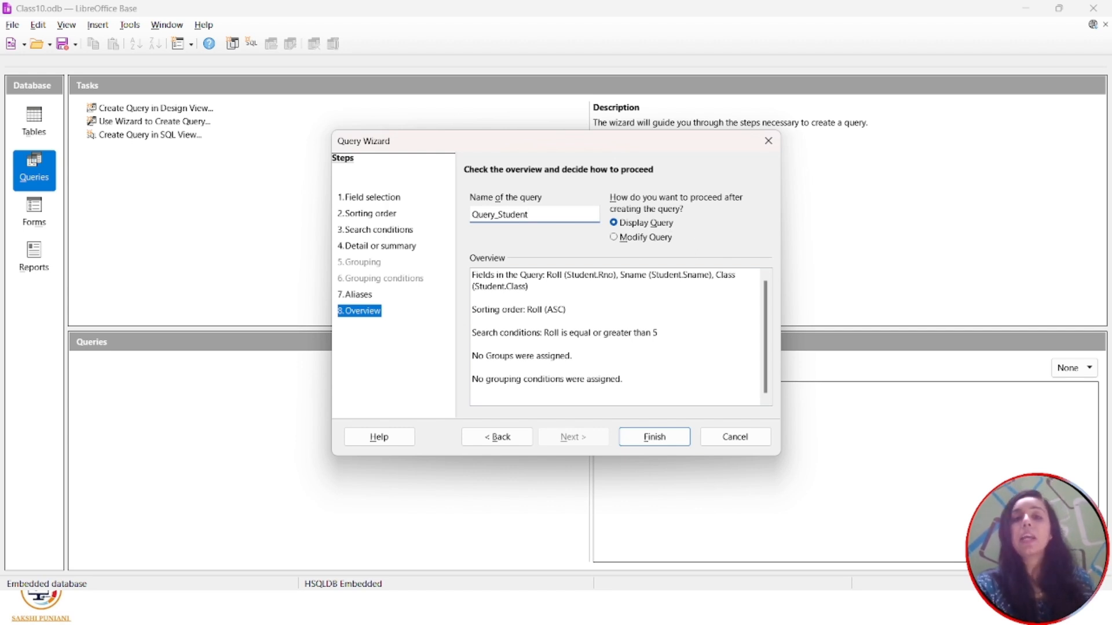
drag(544, 275, 472, 298)
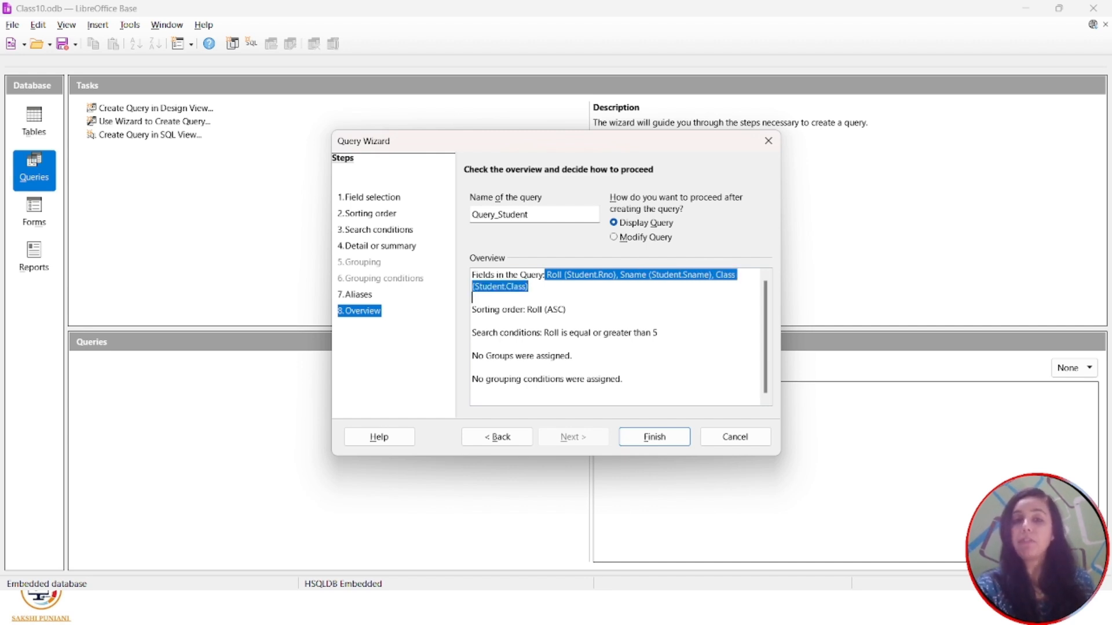
click(472, 298)
drag(567, 310, 658, 332)
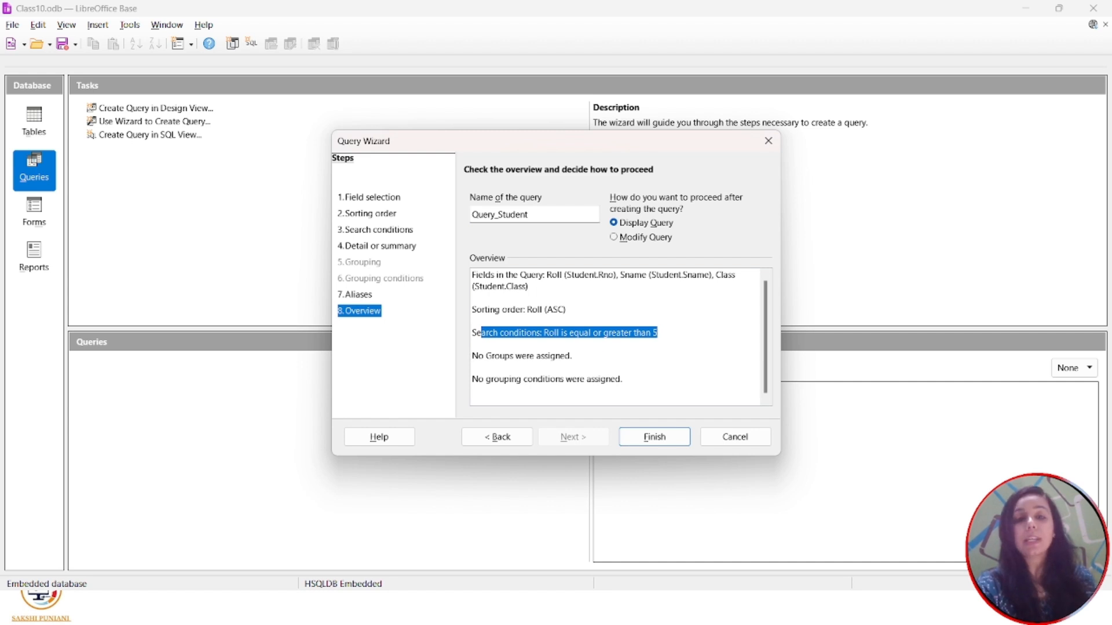
click(665, 438)
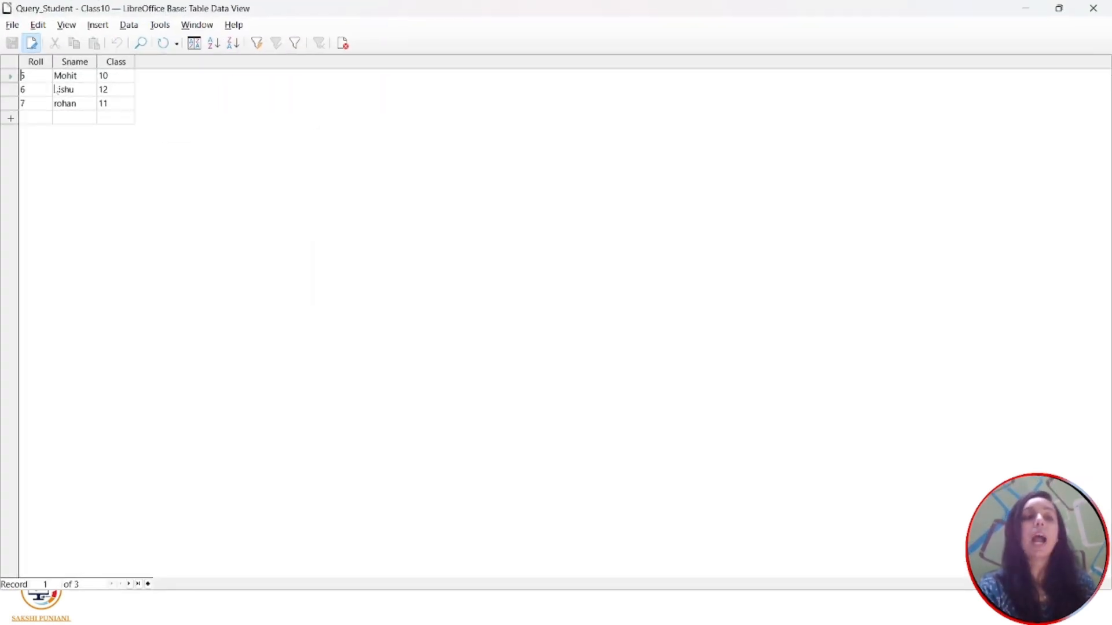
click(26, 76)
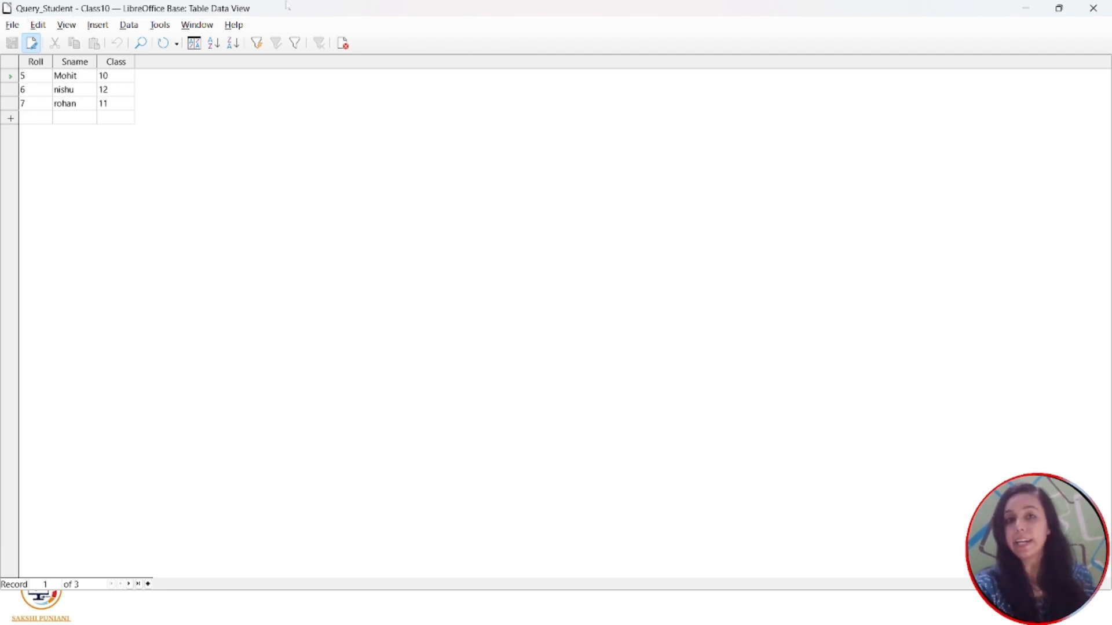
- Open the Student table's data to compare its records with the query result, and return to the database window
click(1028, 14)
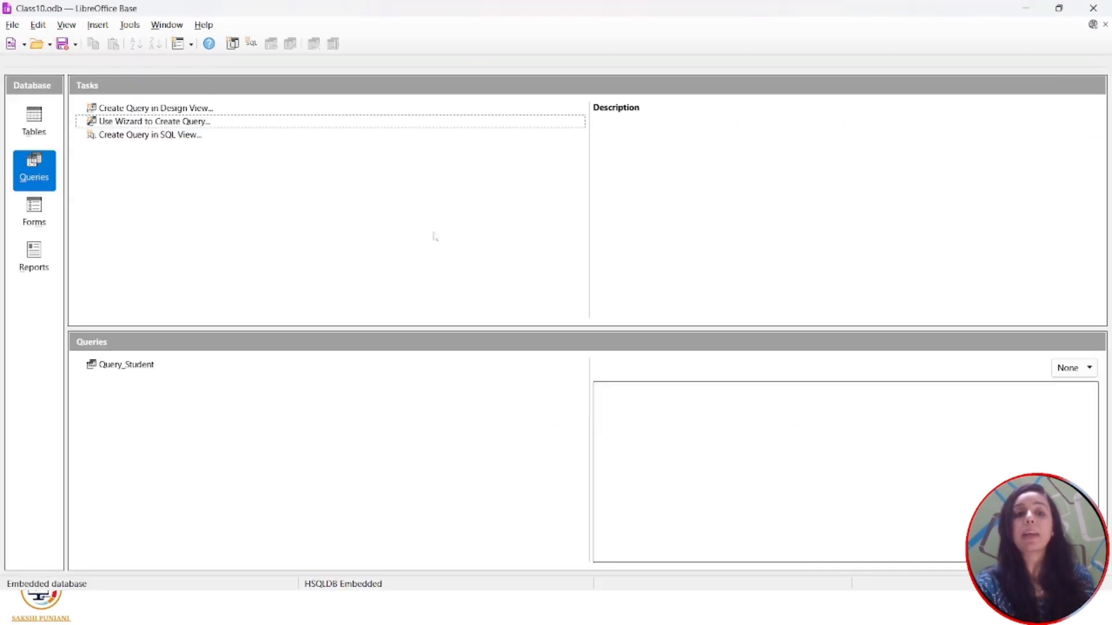
click(36, 119)
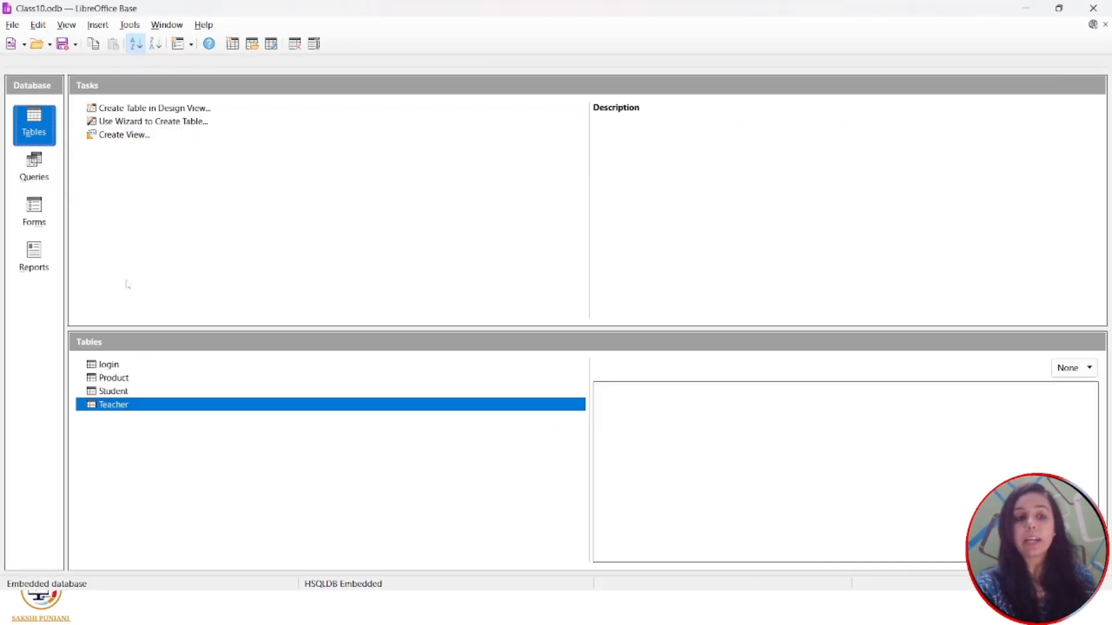
double_click(124, 393)
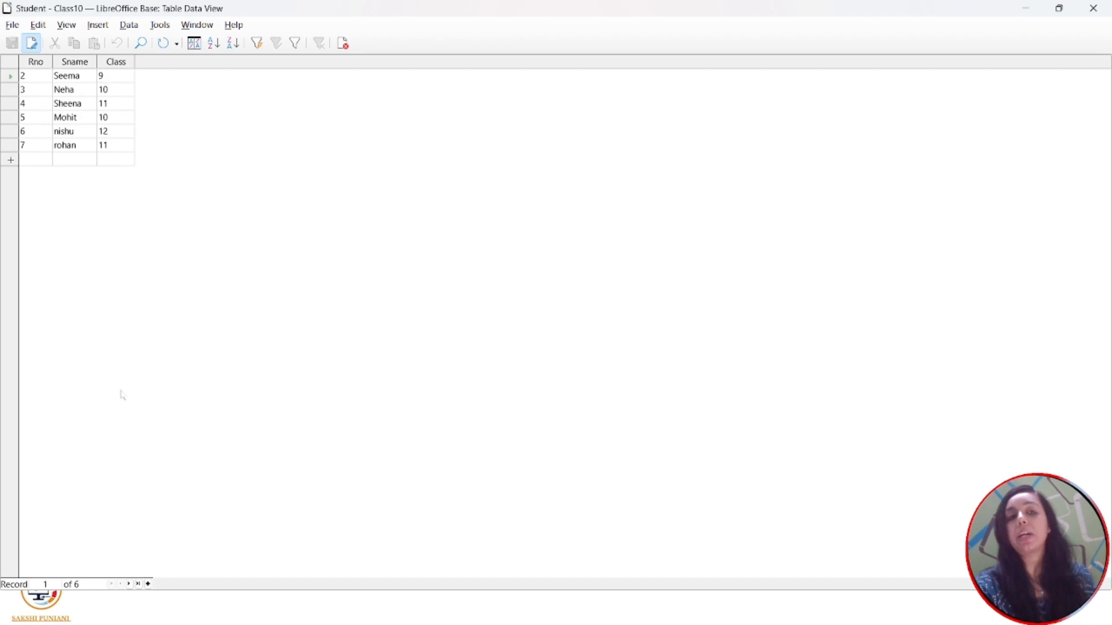
click(26, 76)
click(131, 148)
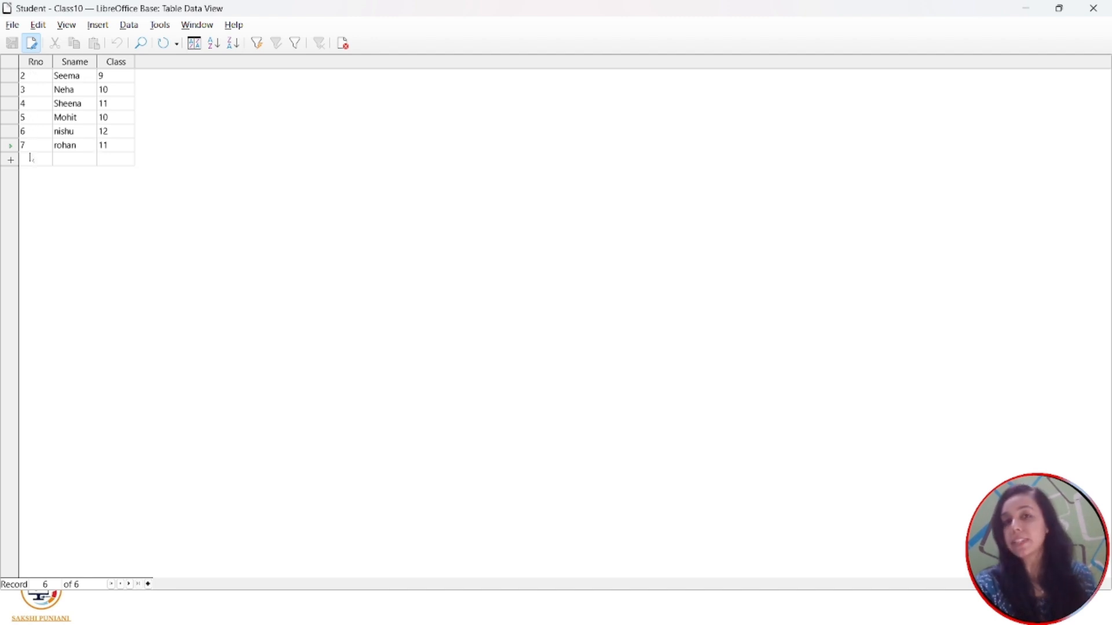
mouse_move(6, 123)
mouse_down()
mouse_move(23, 130)
mouse_move(8, 122)
mouse_up()
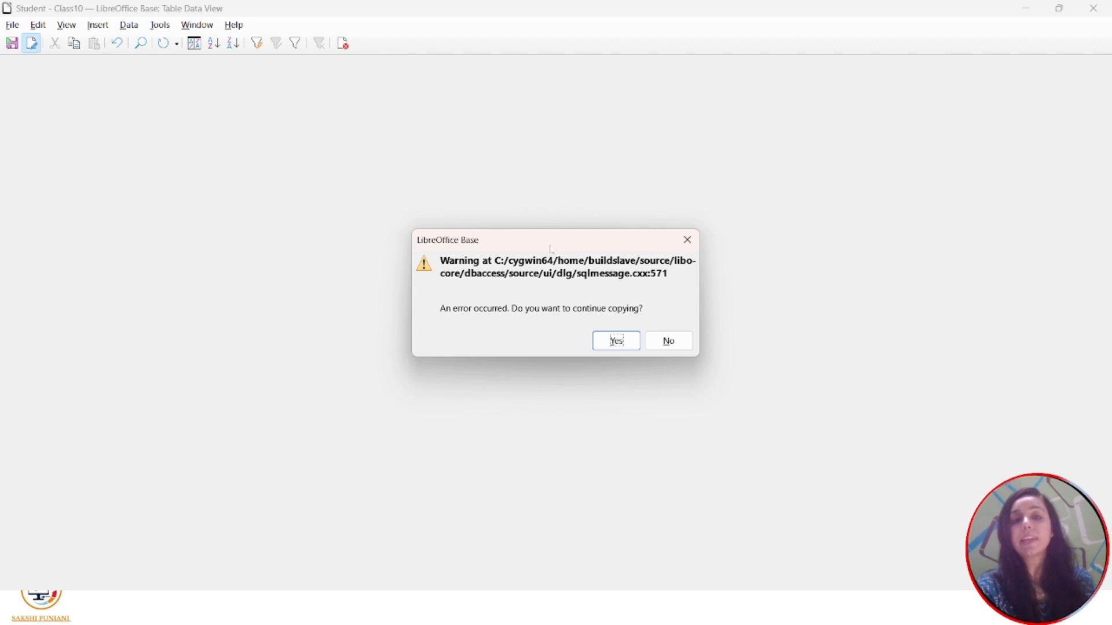
click(688, 240)
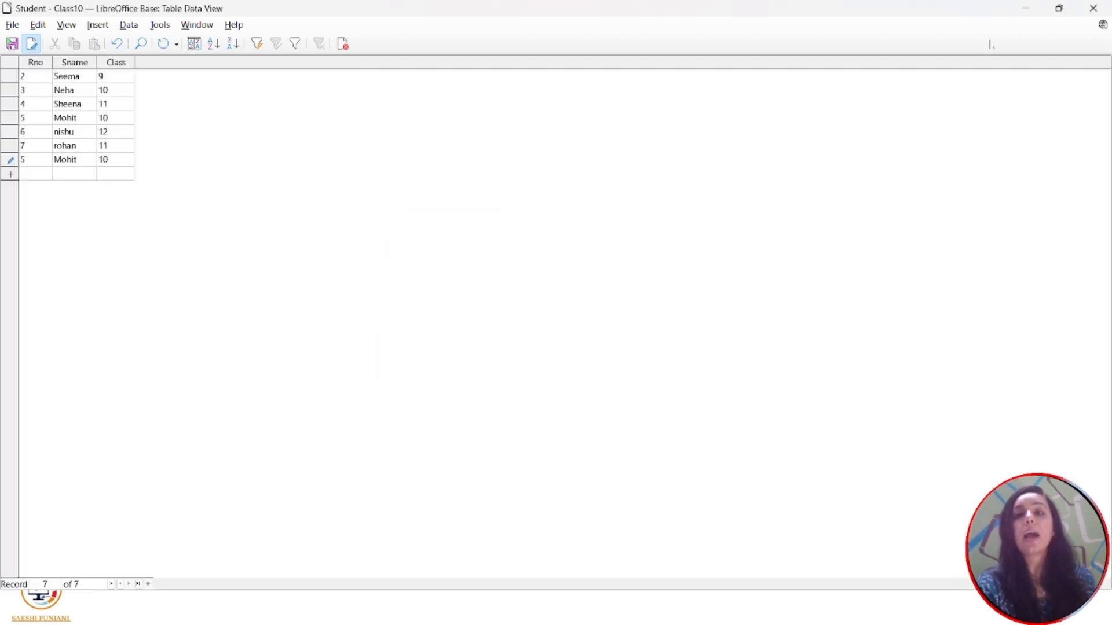
click(1028, 9)
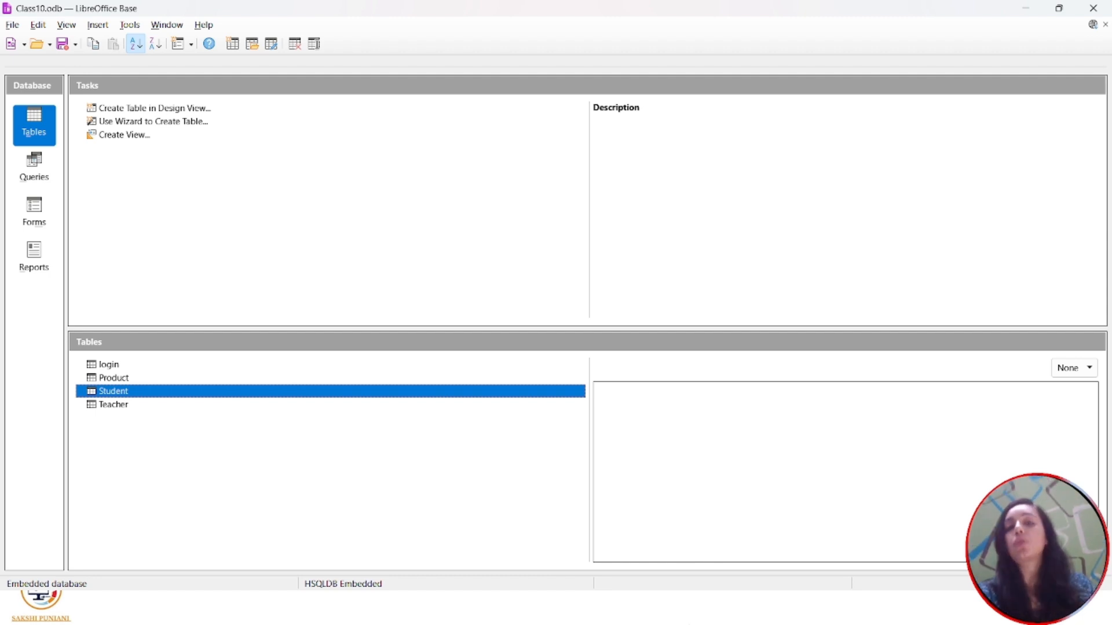
- Switch to the Query_Student result, go through its records one by one, and close the result window
key(alt+Tab)
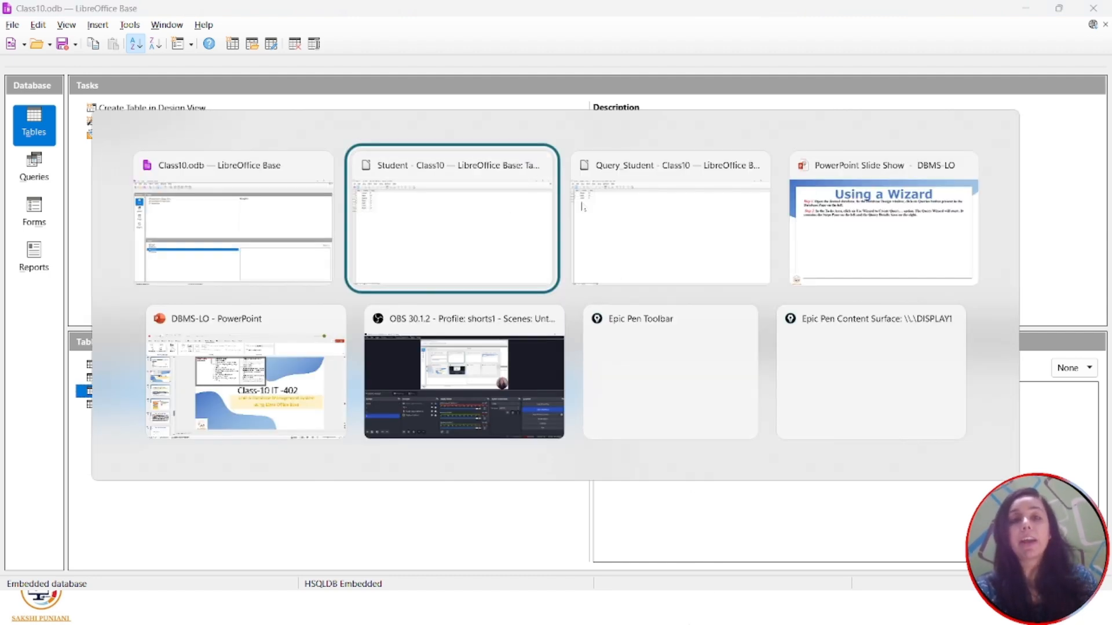
click(648, 215)
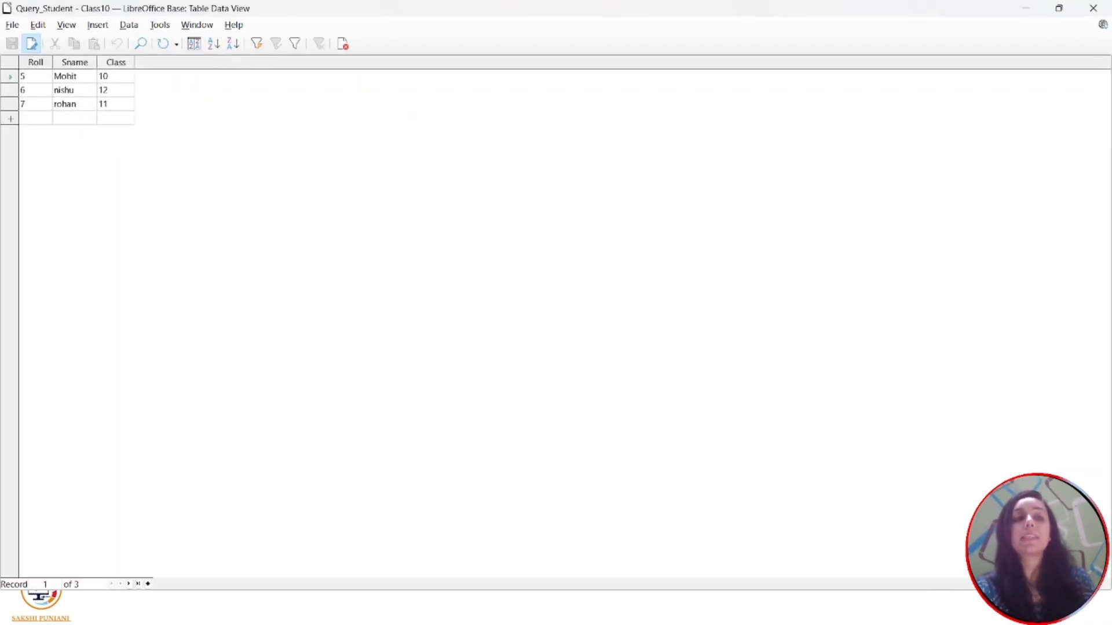
click(9, 77)
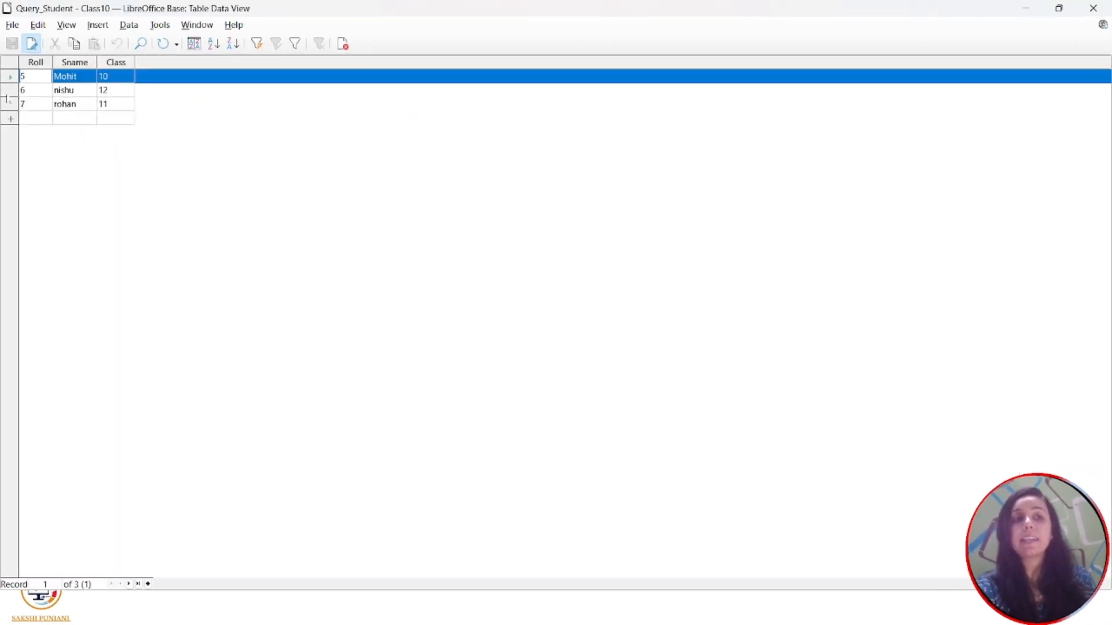
click(9, 91)
click(10, 105)
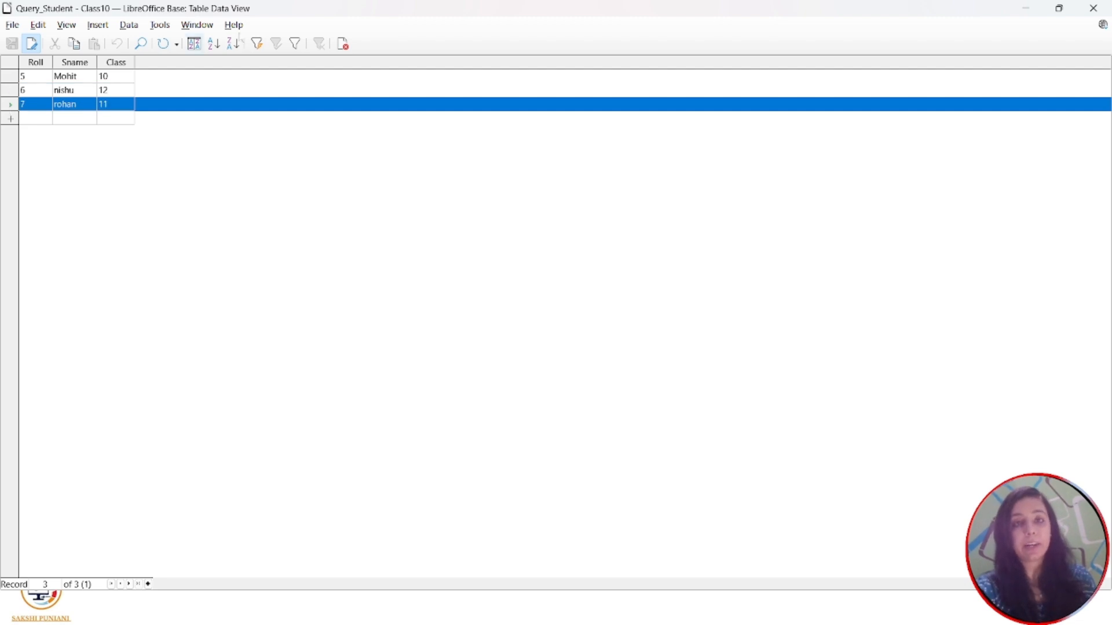
click(1097, 10)
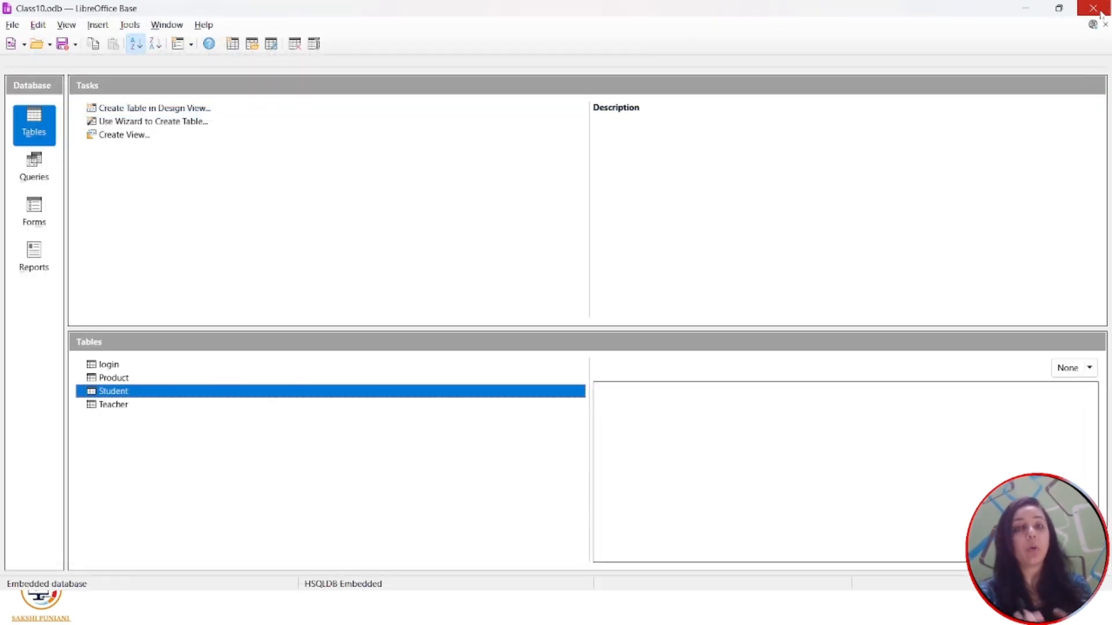
key(alt+Tab)
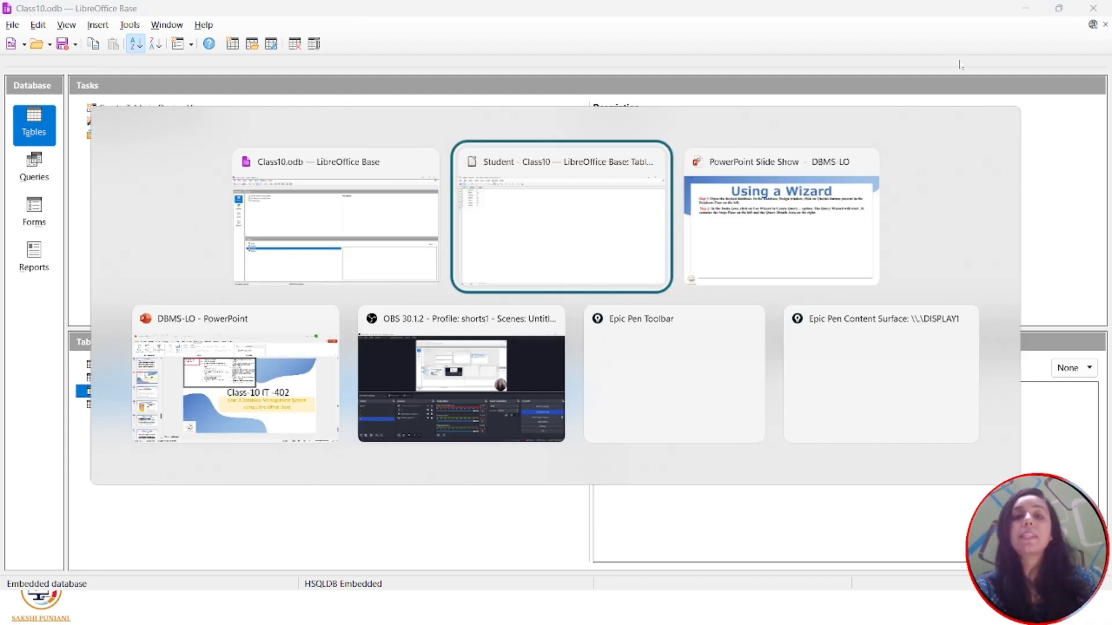
click(750, 229)
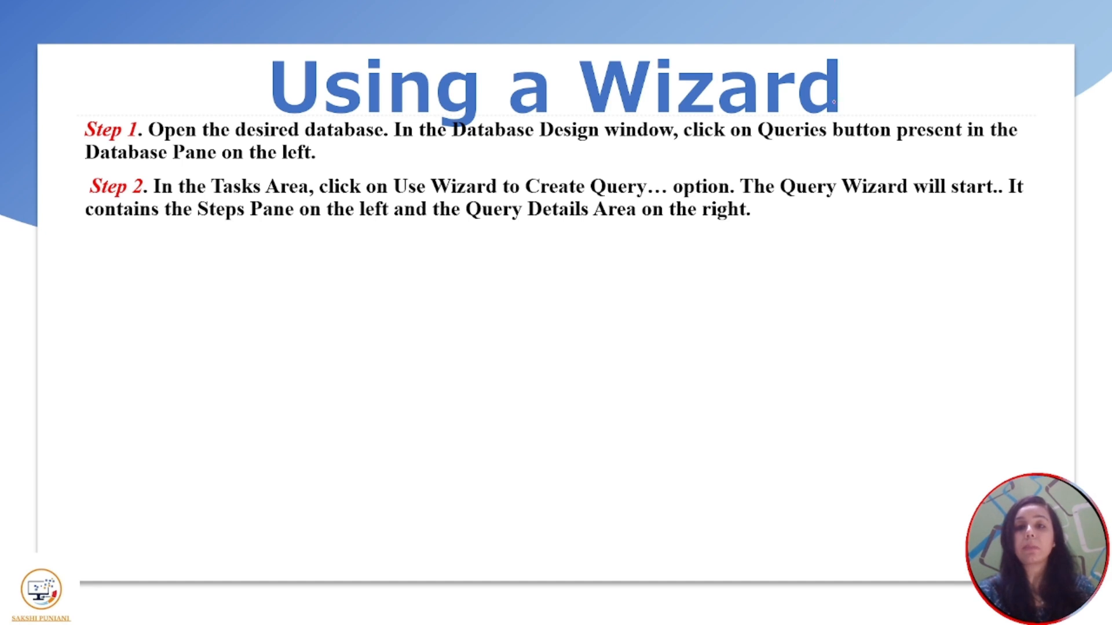
drag(760, 151, 825, 149)
drag(409, 199, 570, 203)
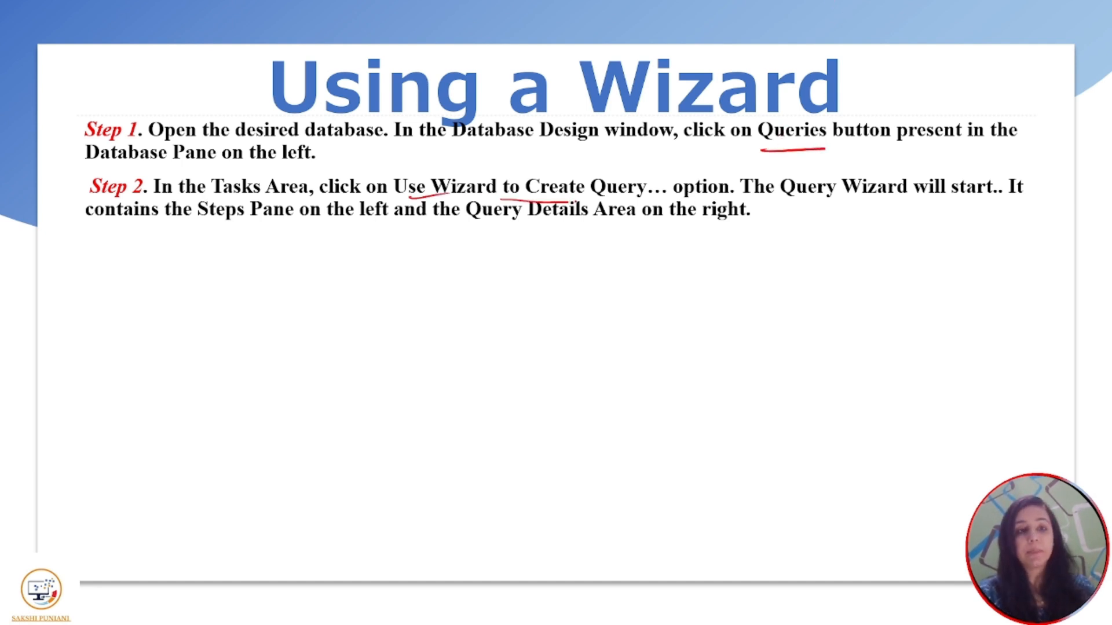
key(Right)
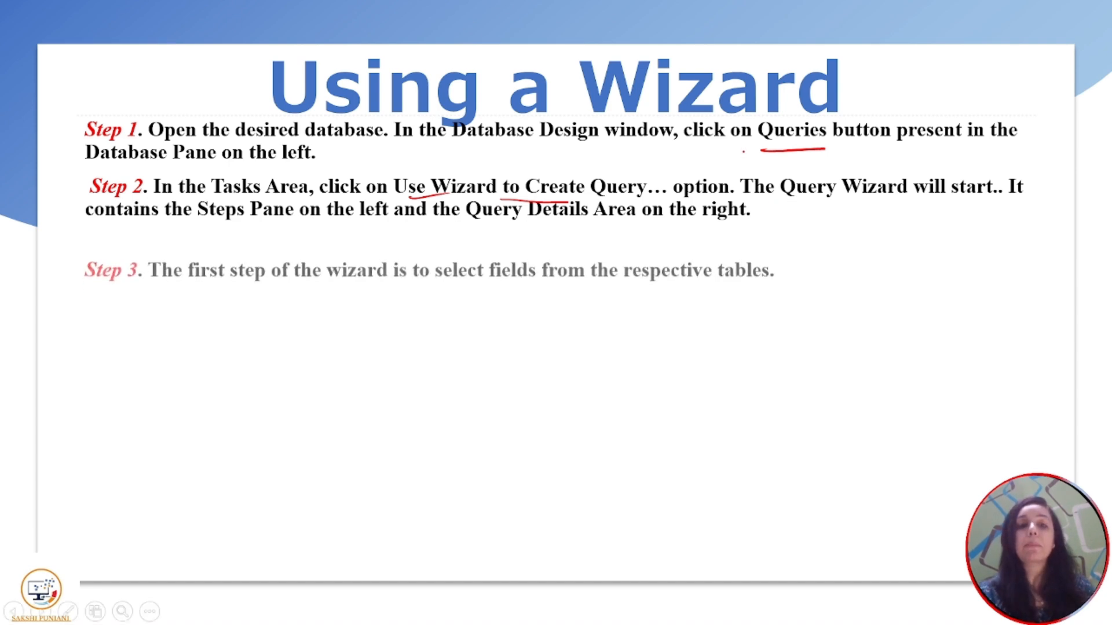
key(Right)
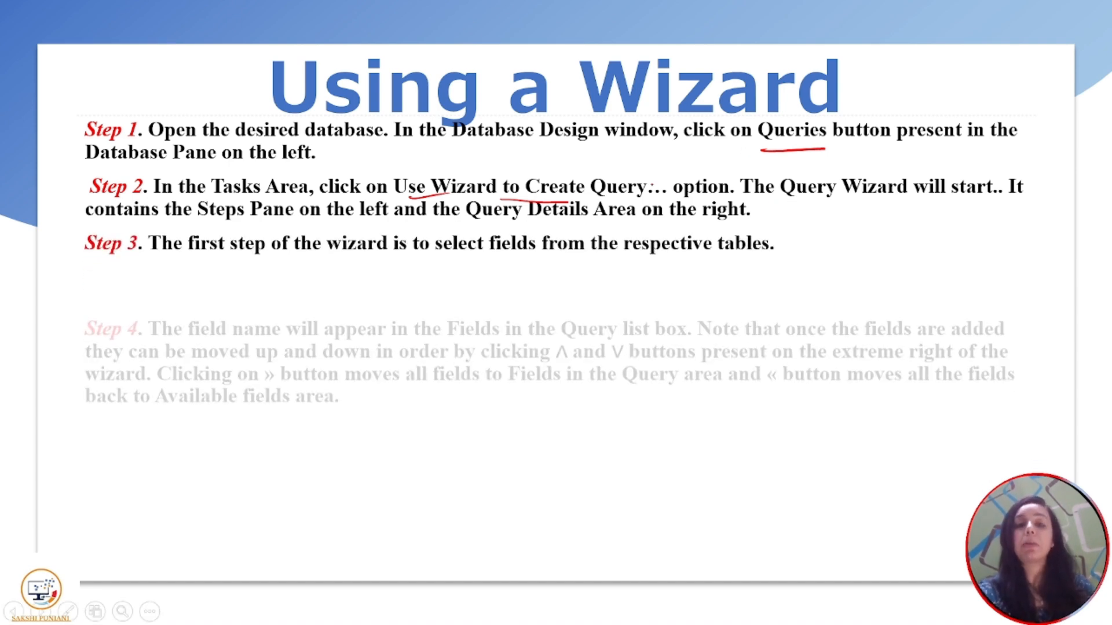
key(Right)
key(Right)
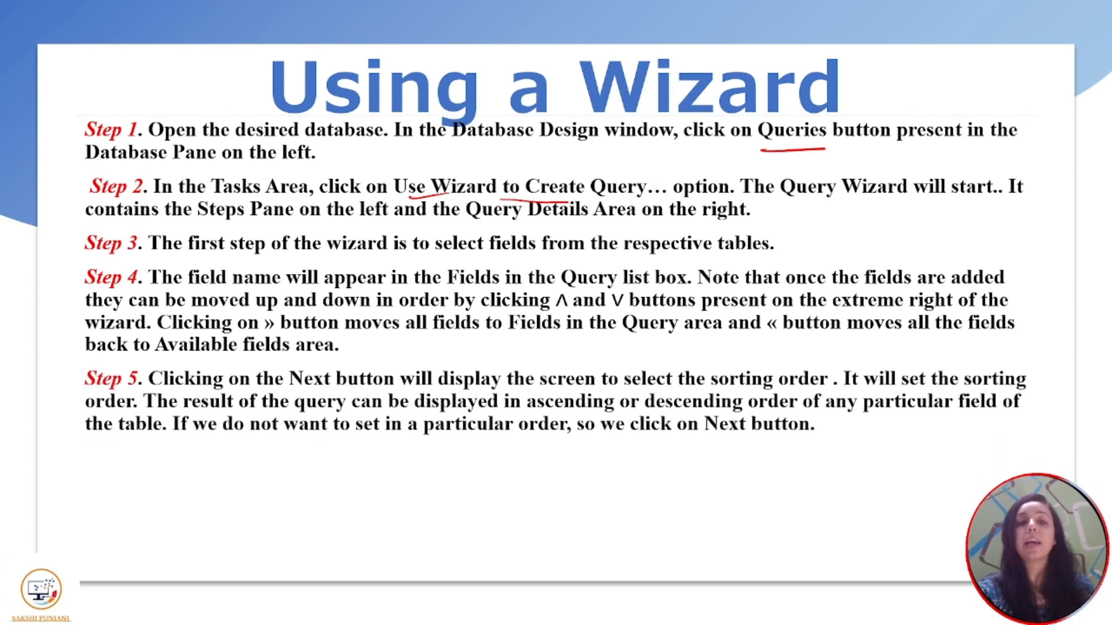
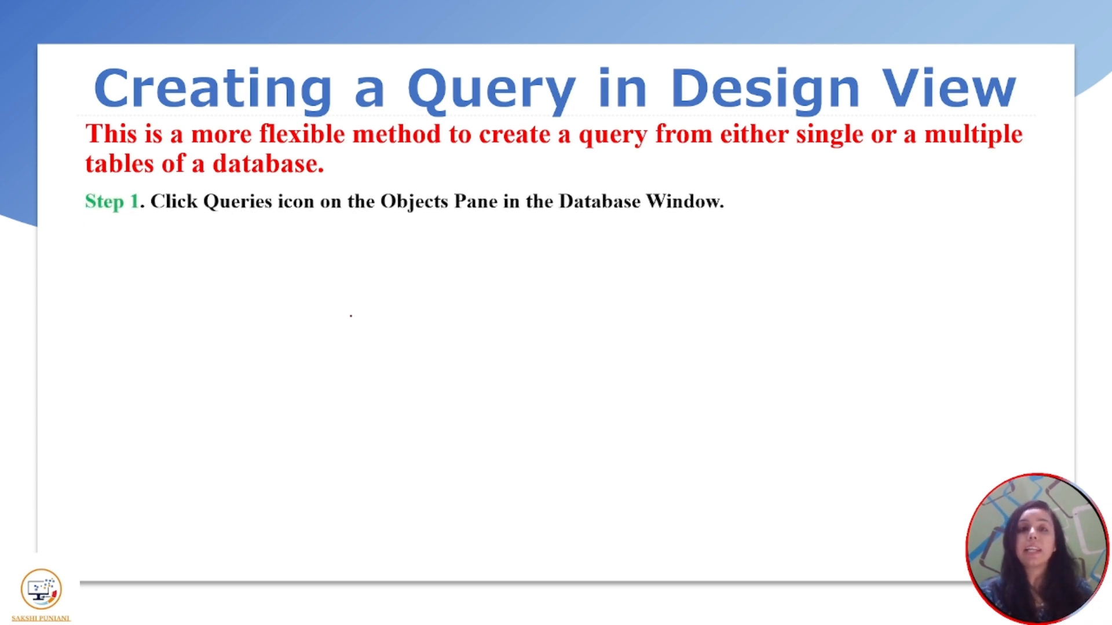
drag(240, 185, 273, 176)
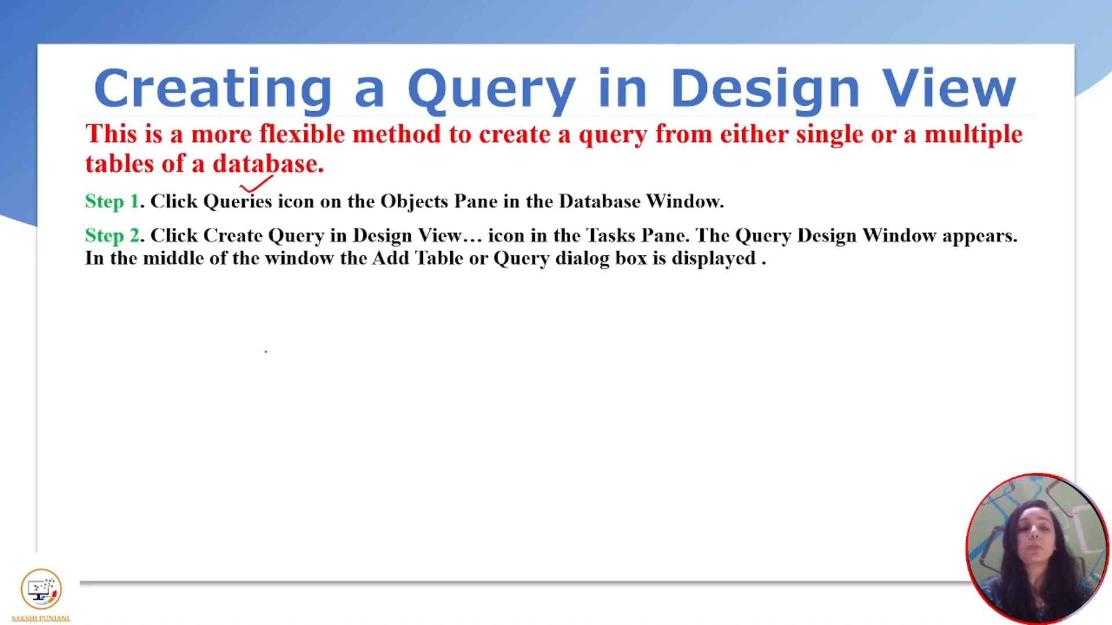
drag(222, 242, 250, 239)
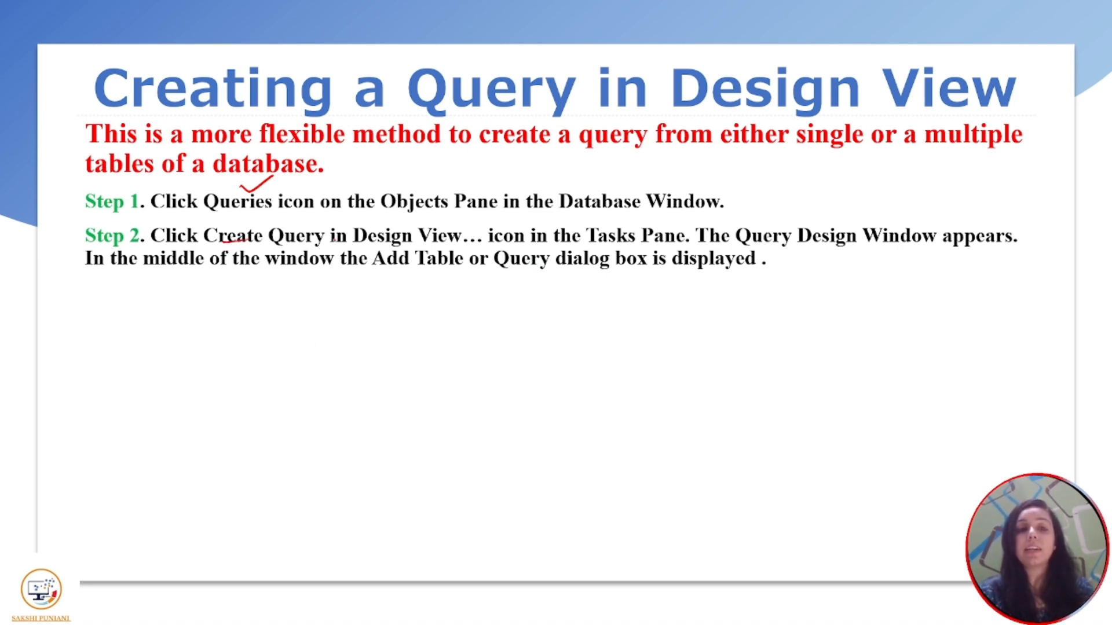
drag(328, 240, 430, 240)
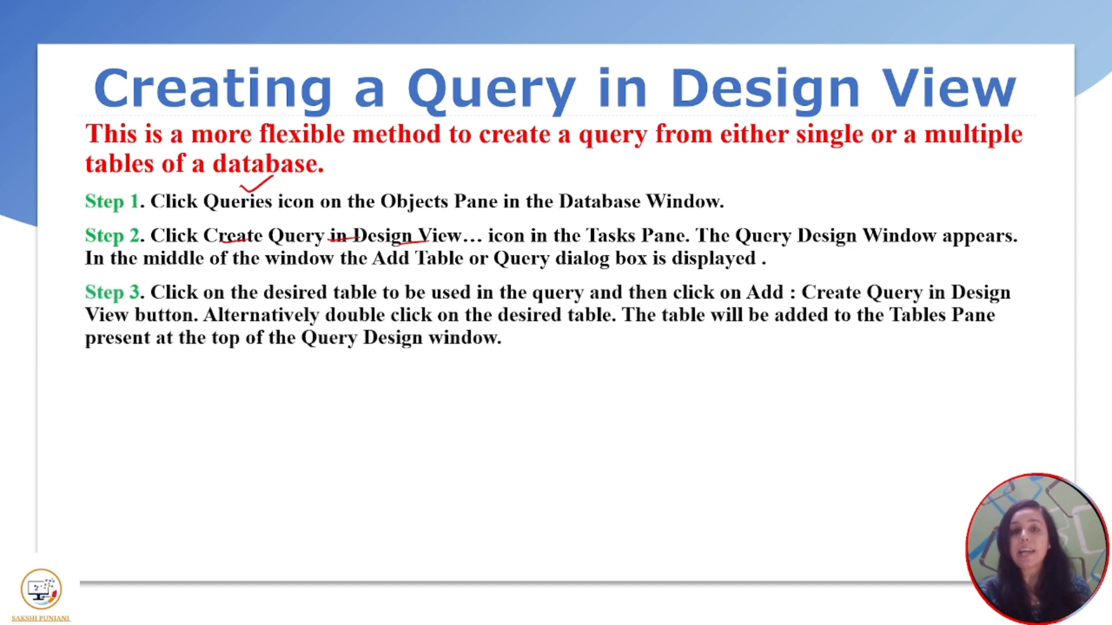
- Switch to the Student table data in LibreOffice Base, try to close it with the changed record saved, and return to the database window
key(alt+Tab)
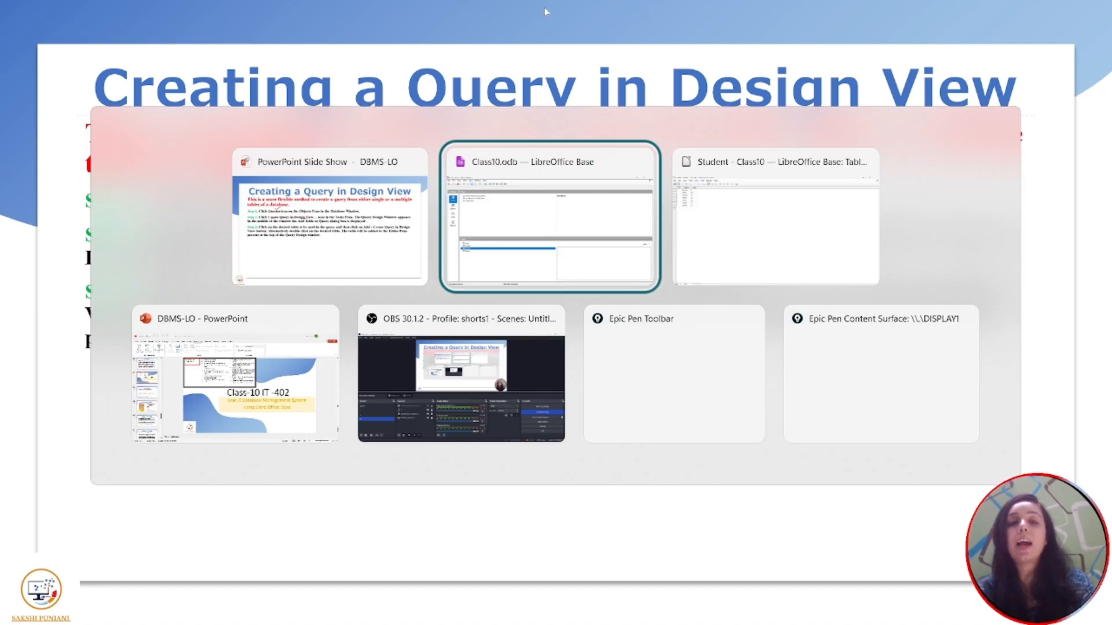
key(alt+Tab)
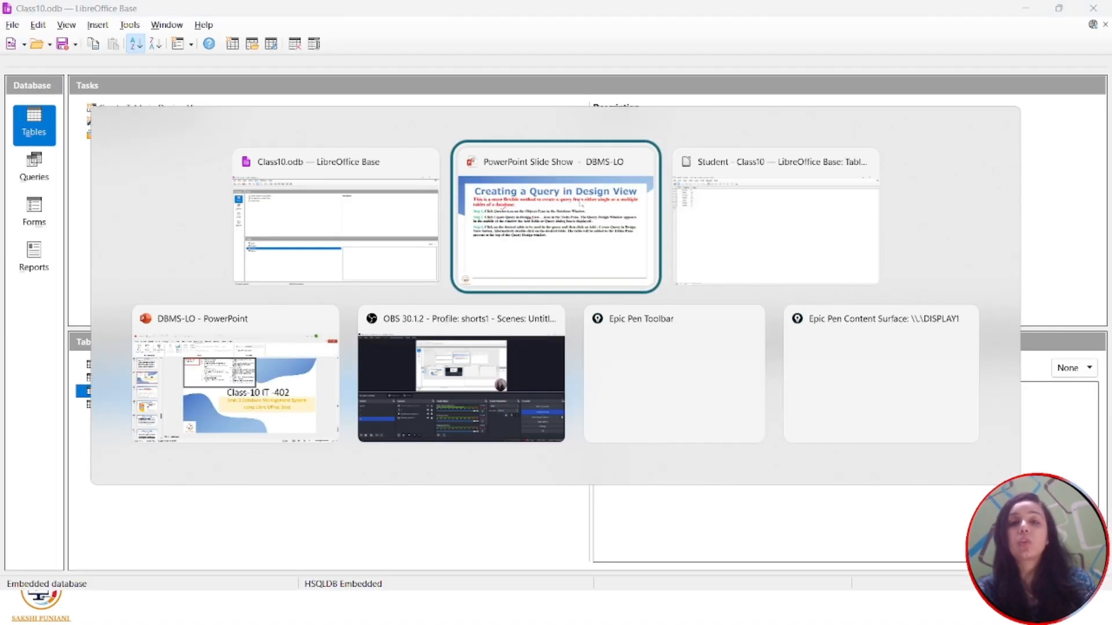
click(749, 201)
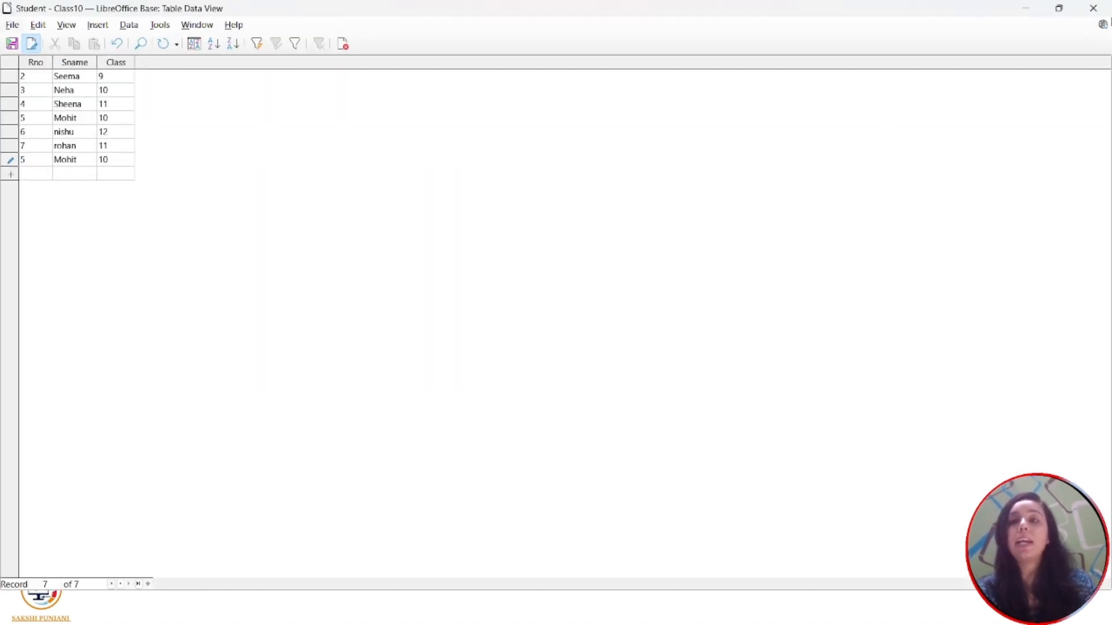
click(1093, 8)
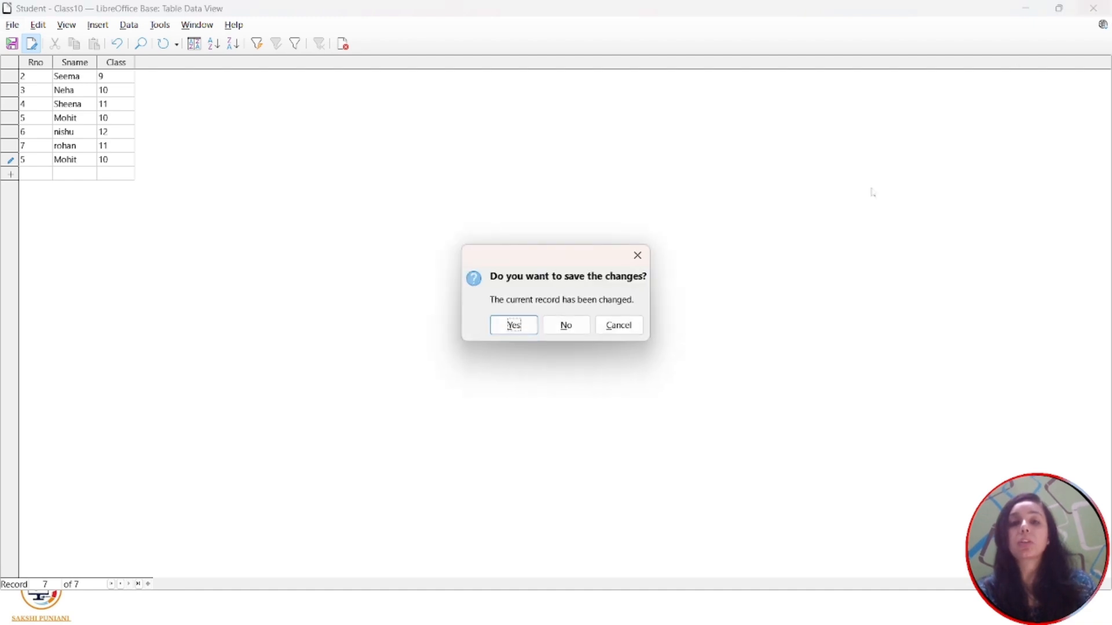
click(514, 325)
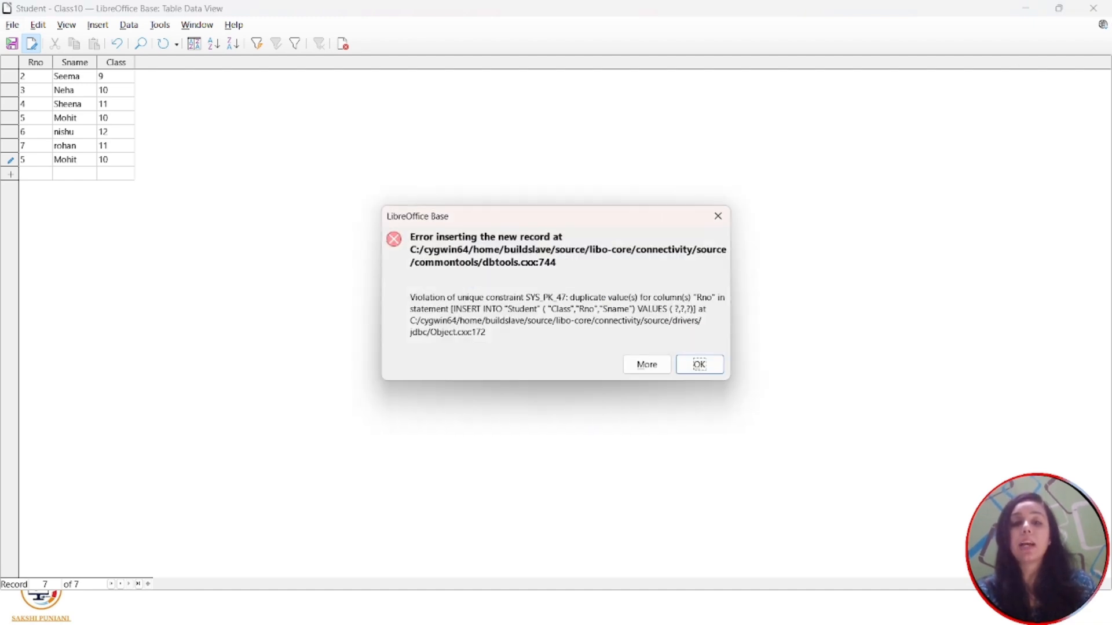
click(700, 364)
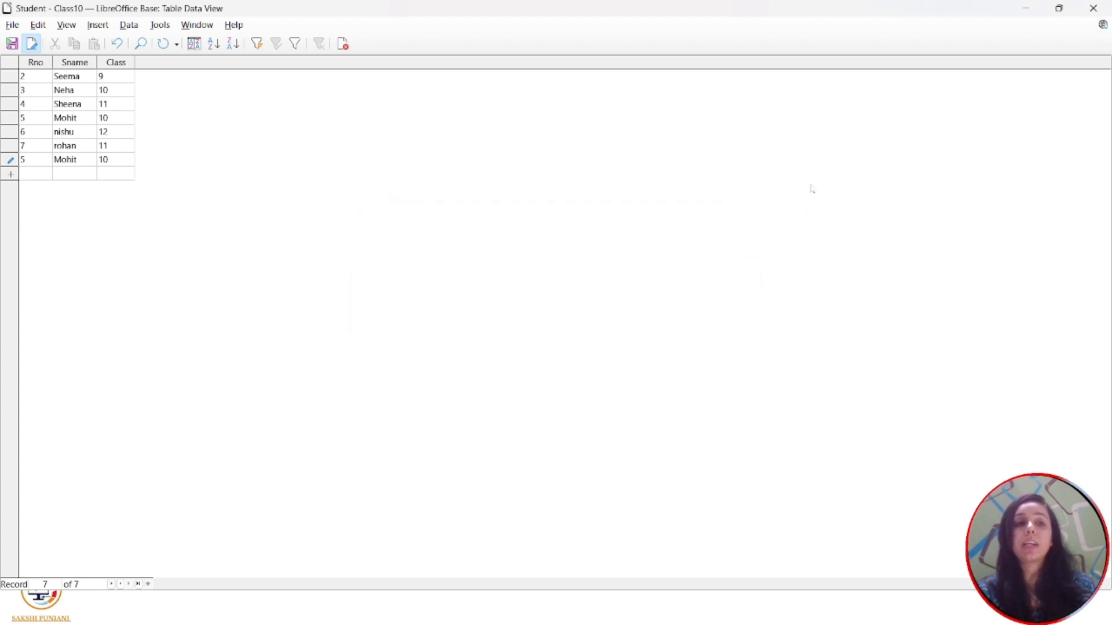
click(1024, 9)
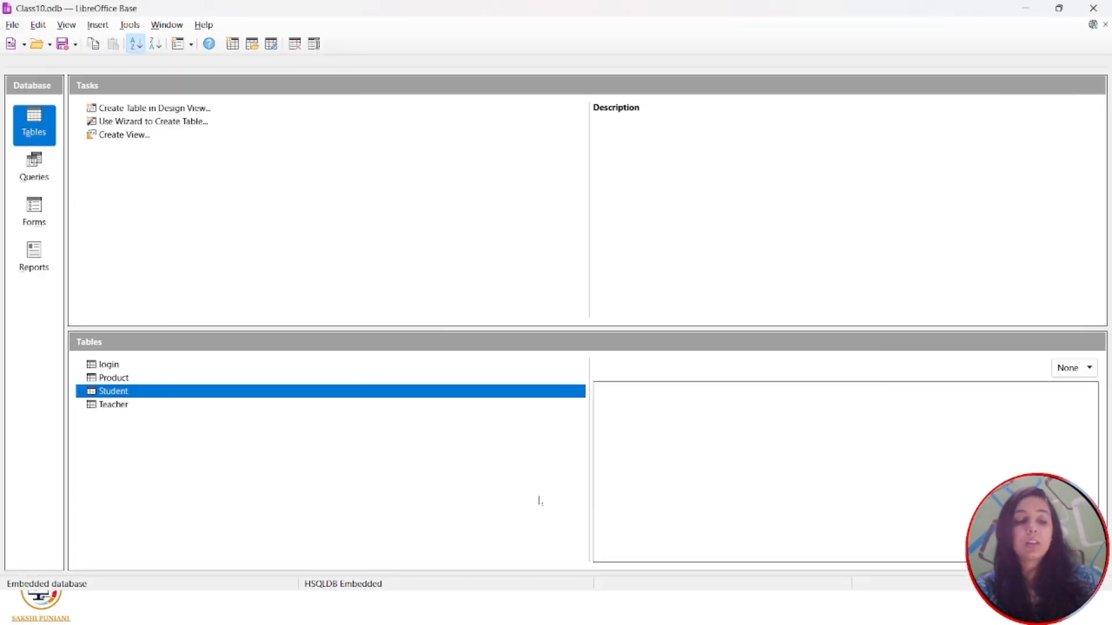
key(alt+Tab)
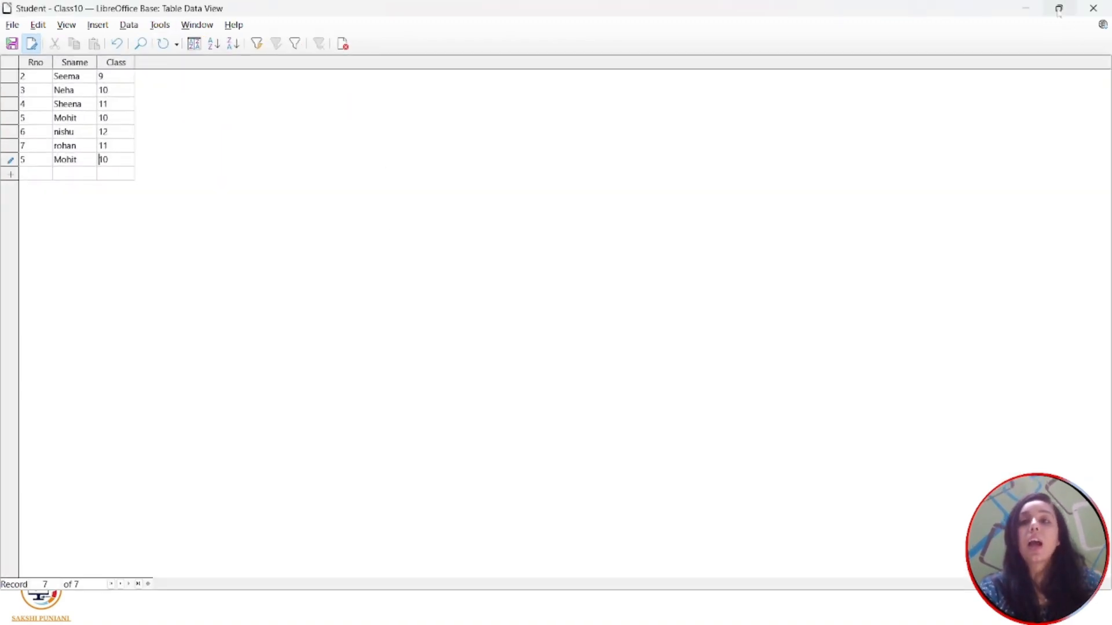
click(1025, 8)
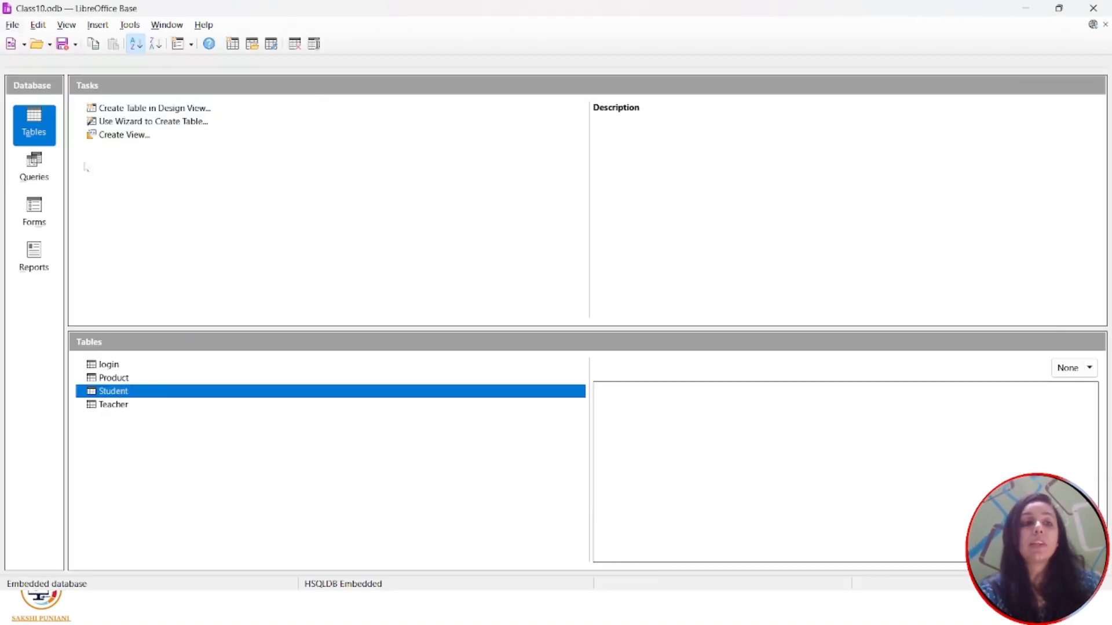
- Create a new query in Design View and add the Student and Teacher tables to it
click(33, 169)
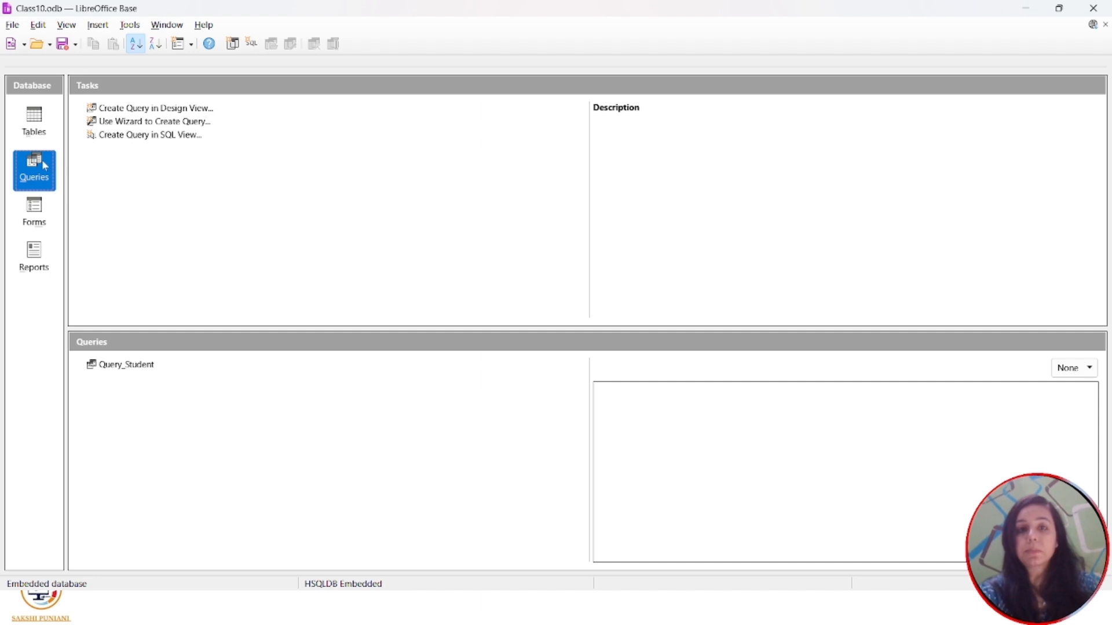
click(128, 108)
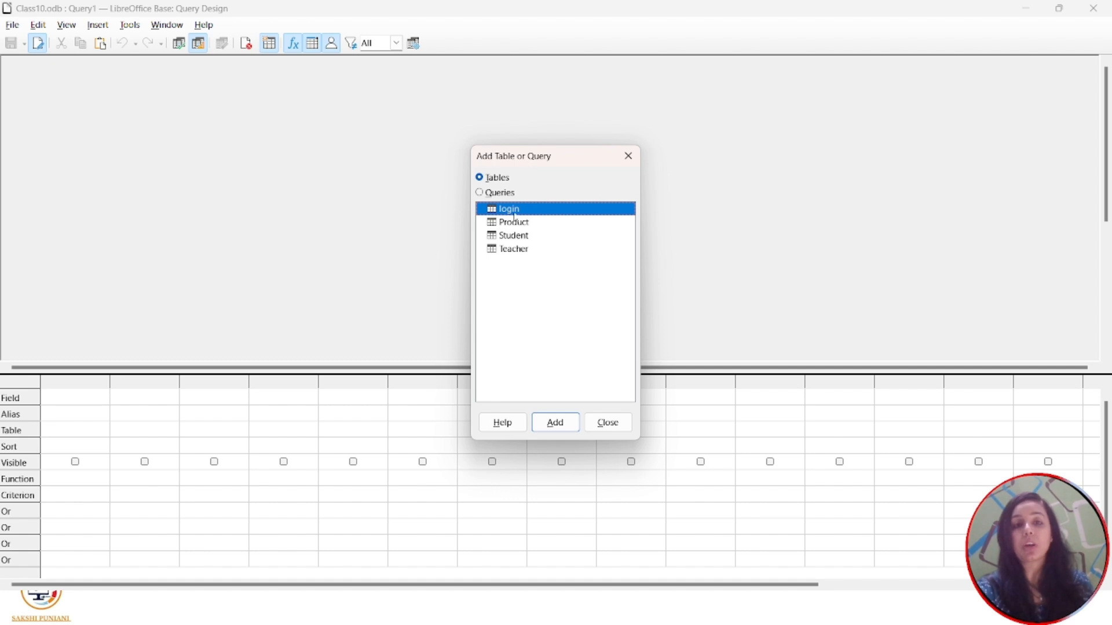
click(513, 235)
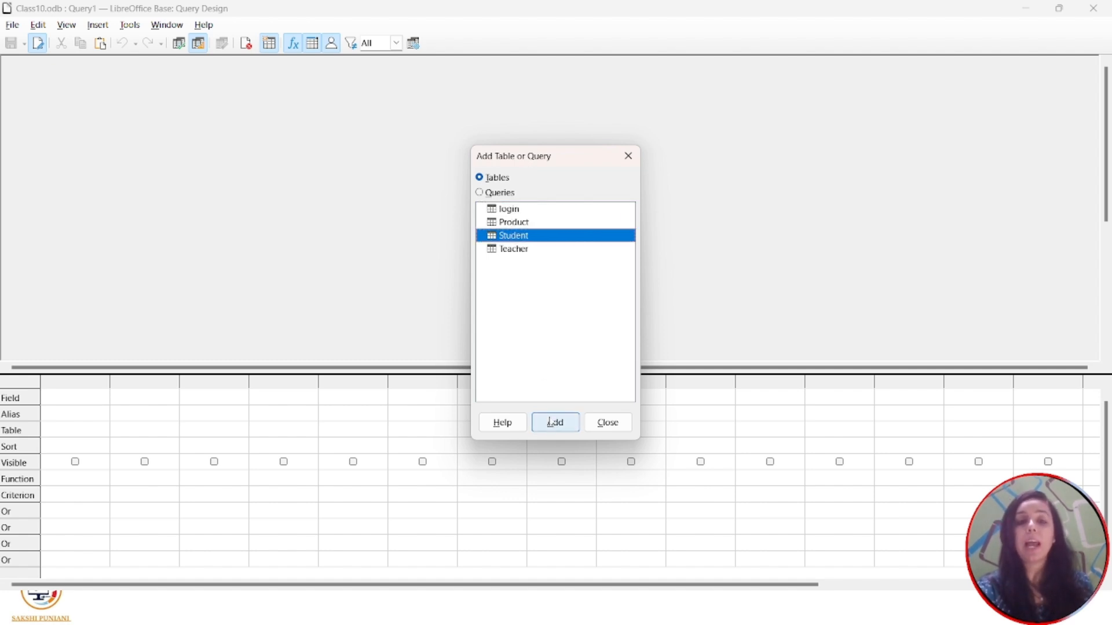
click(555, 422)
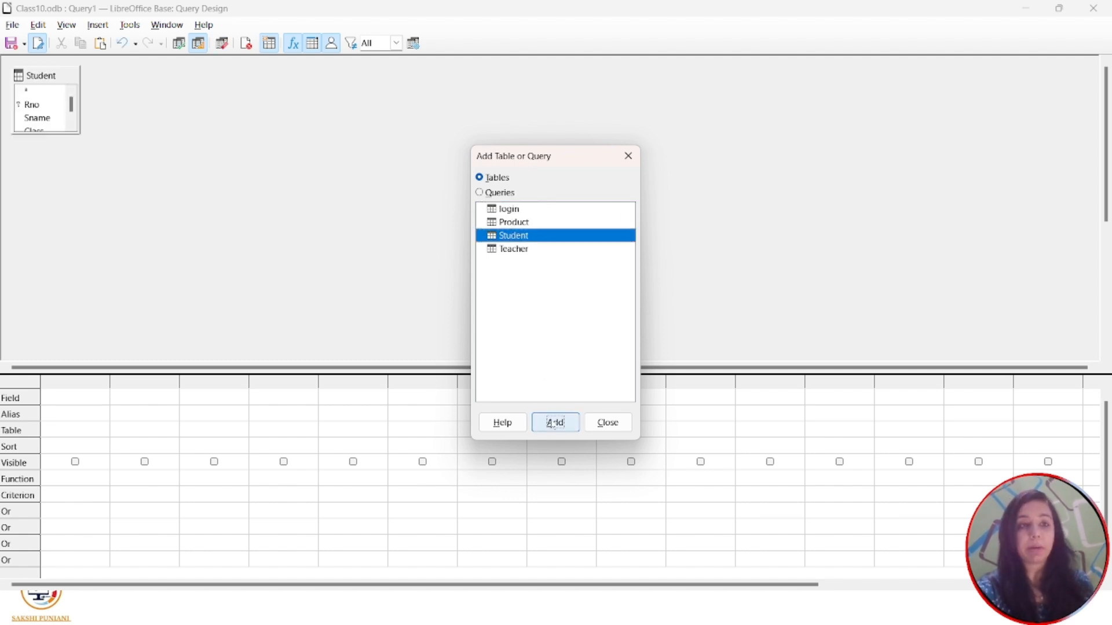
click(525, 250)
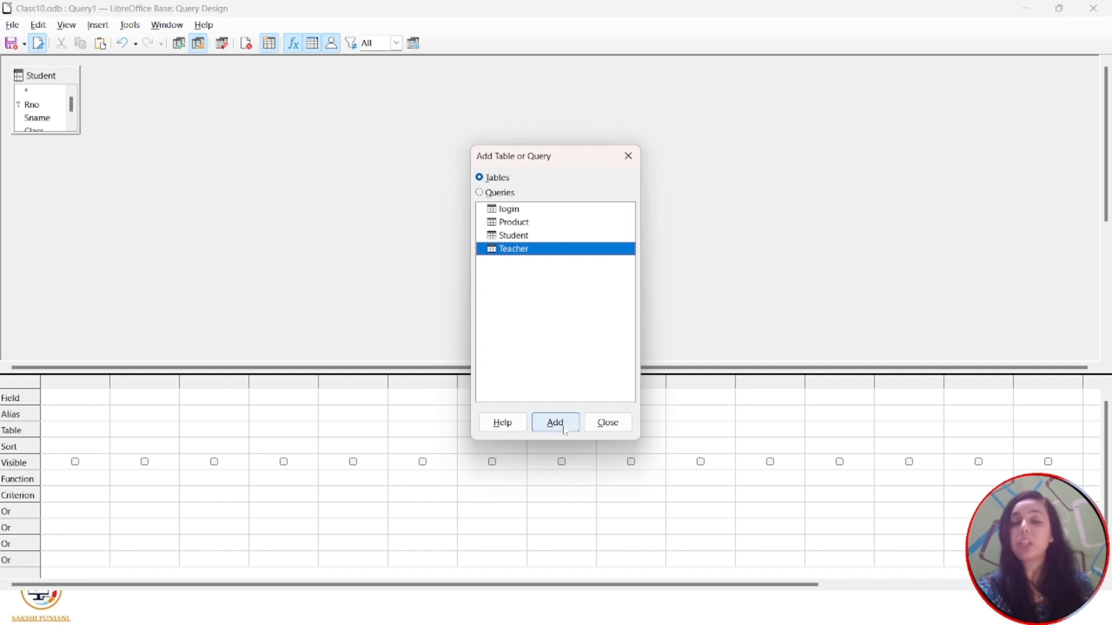
click(568, 429)
click(608, 423)
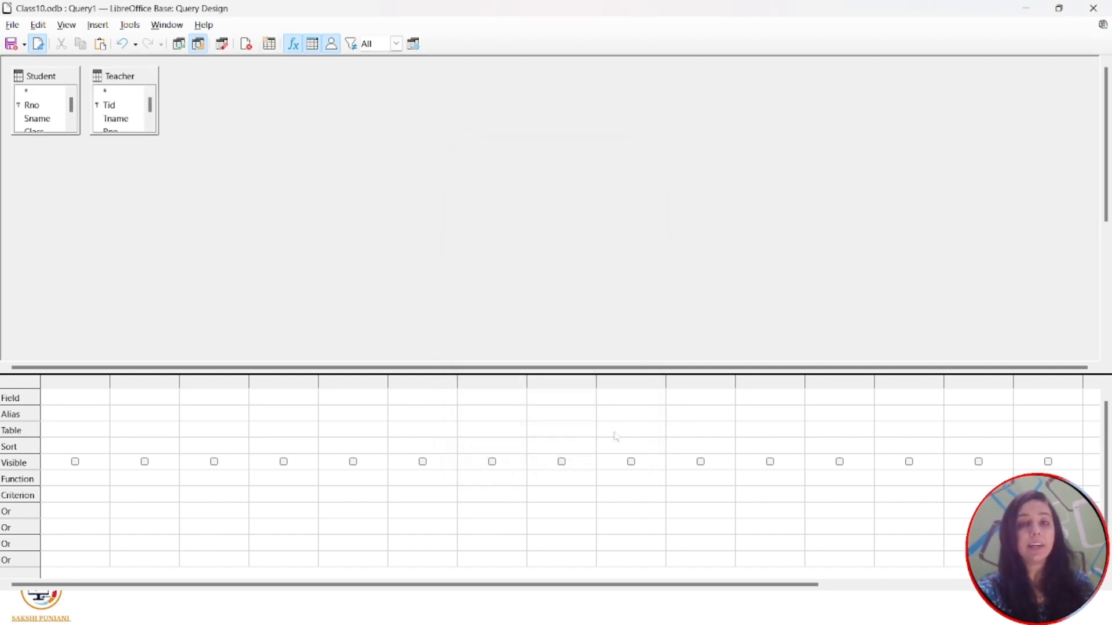
- Join Student.Rno to Teacher.Rno, spacing the two field lists apart and enlarging both to show all their fields
drag(112, 83, 212, 83)
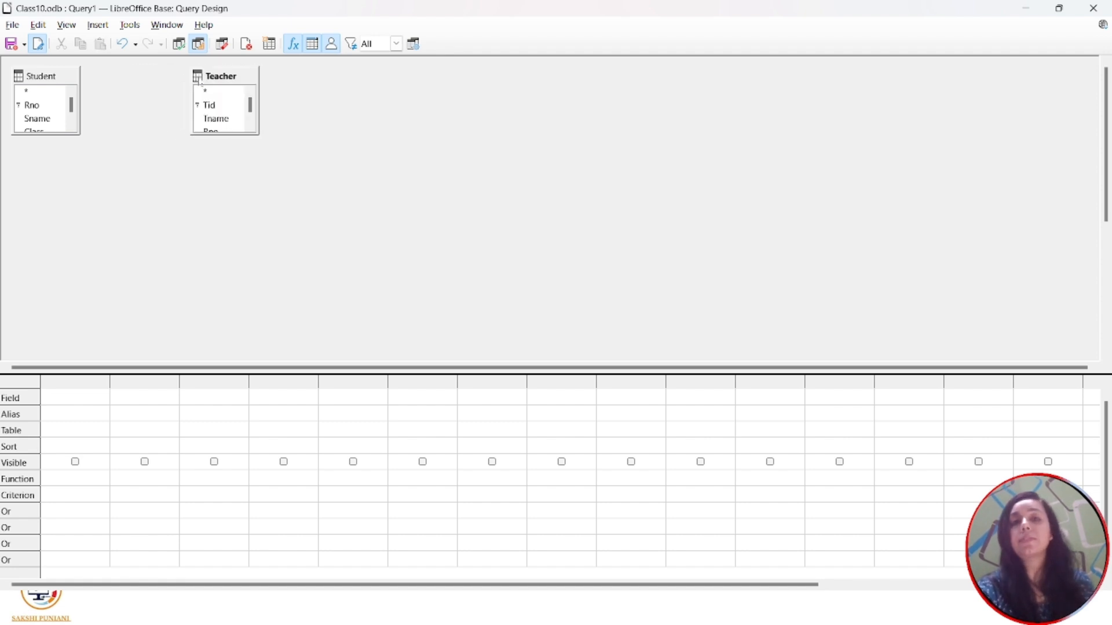
click(224, 135)
drag(225, 135, 231, 194)
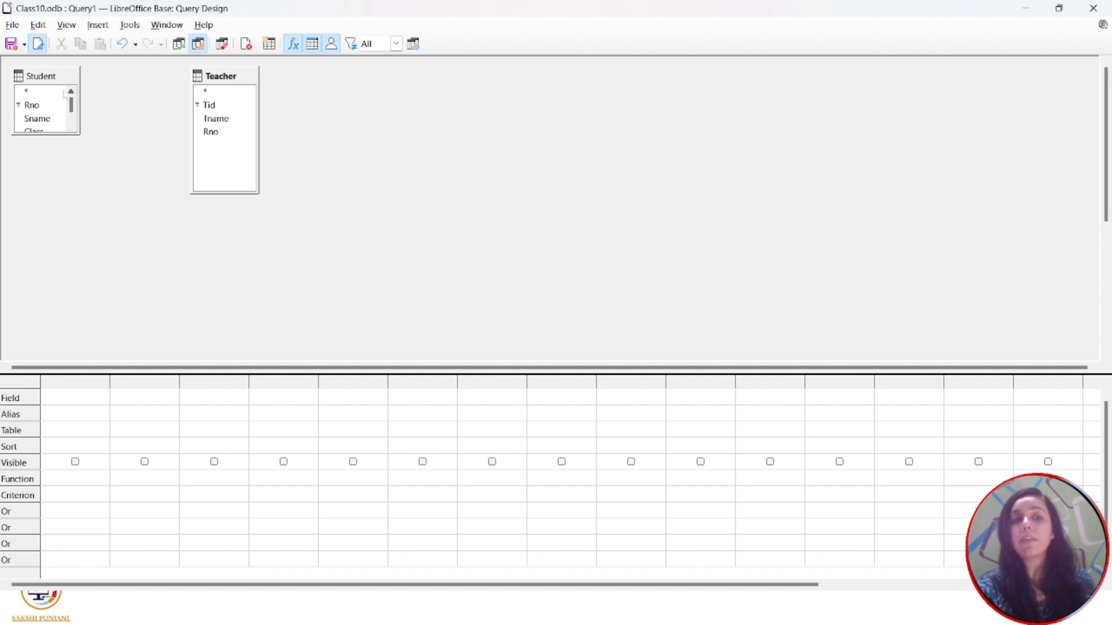
drag(42, 107, 209, 140)
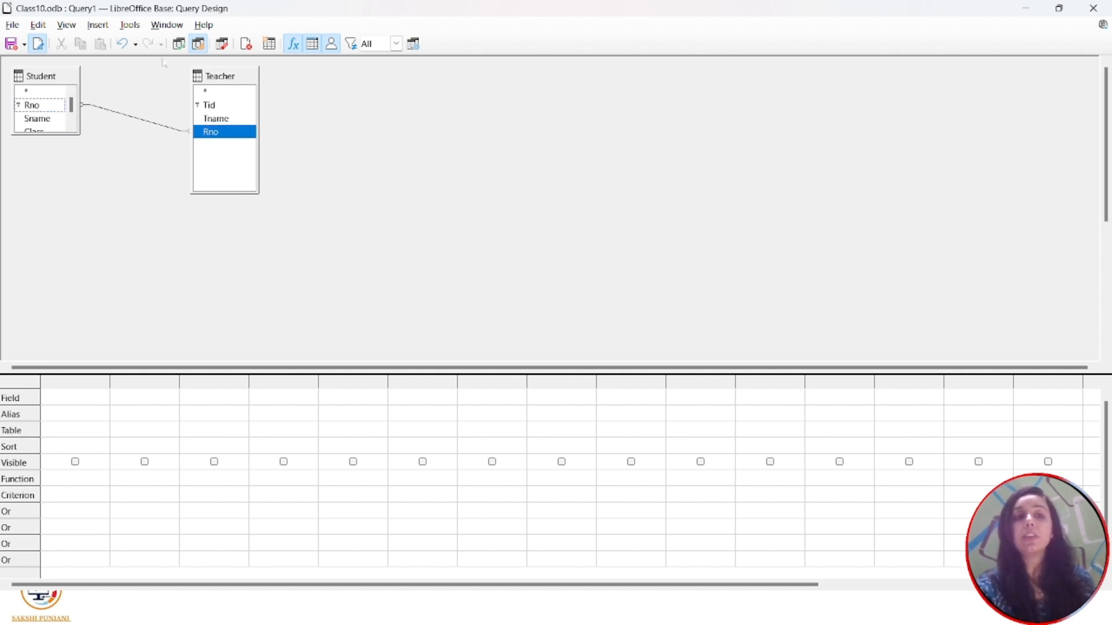
drag(216, 81, 287, 88)
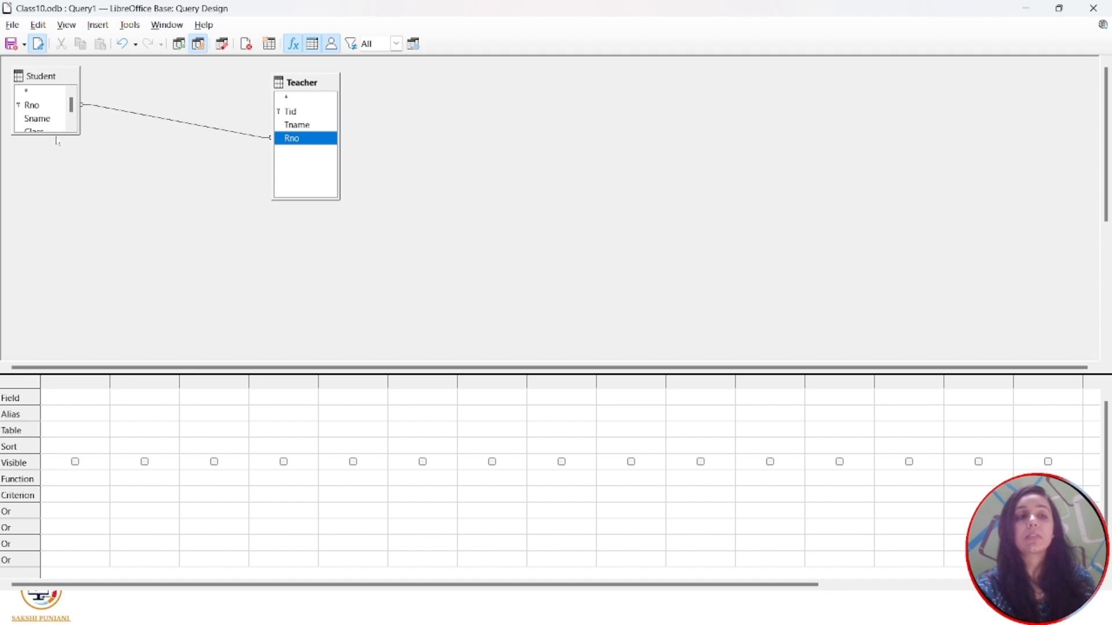
drag(55, 134, 55, 183)
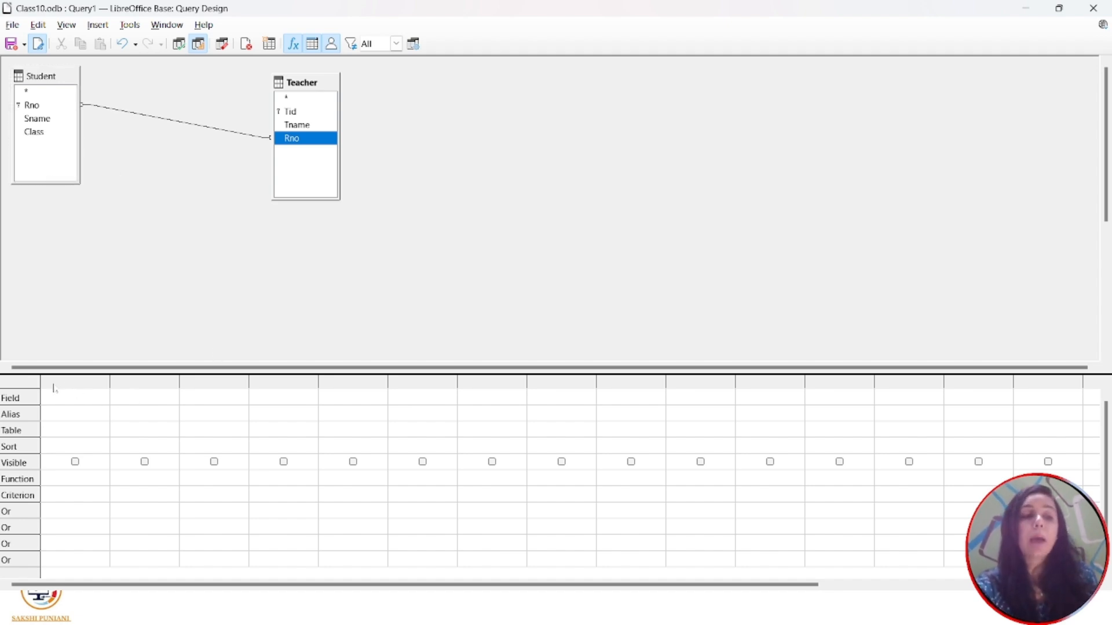
- Add Student.Rno and Student.Sname as the first two fields of the query
click(67, 403)
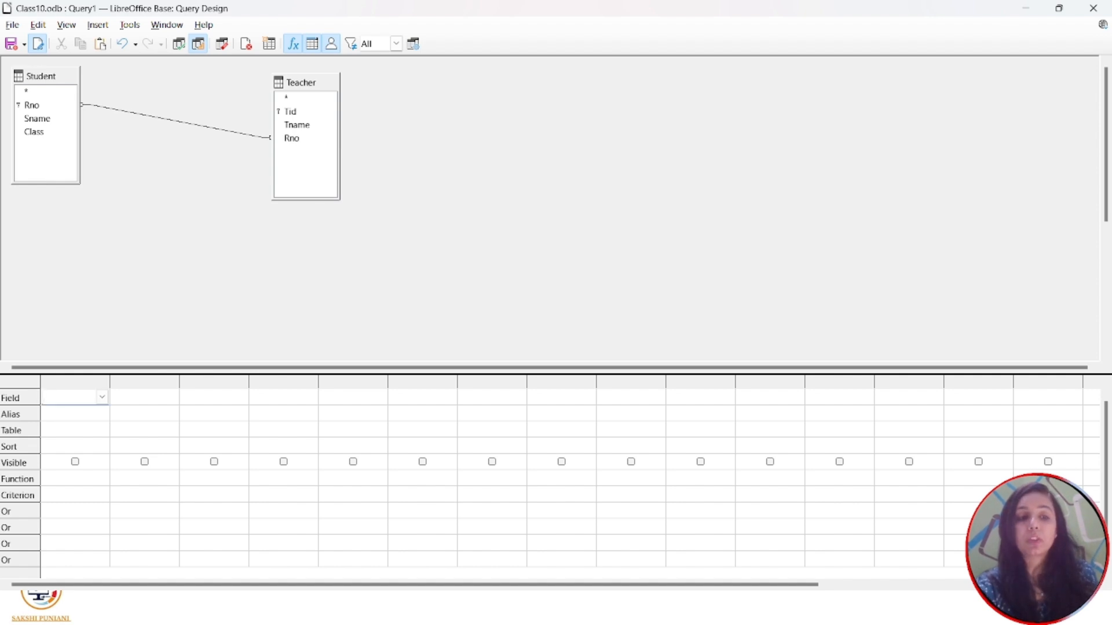
click(102, 403)
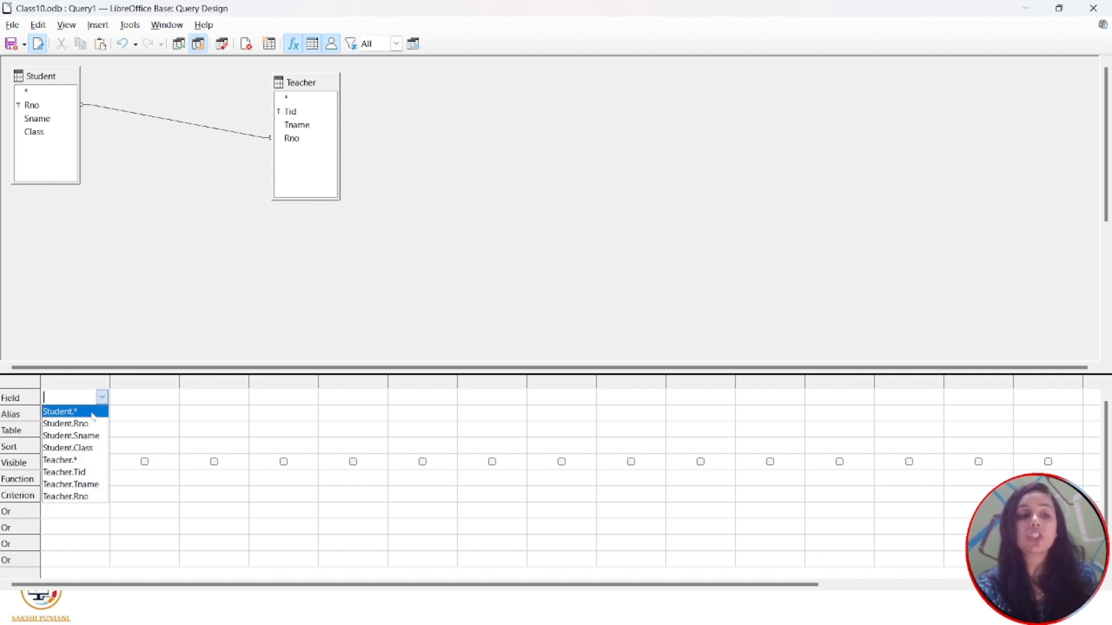
click(87, 423)
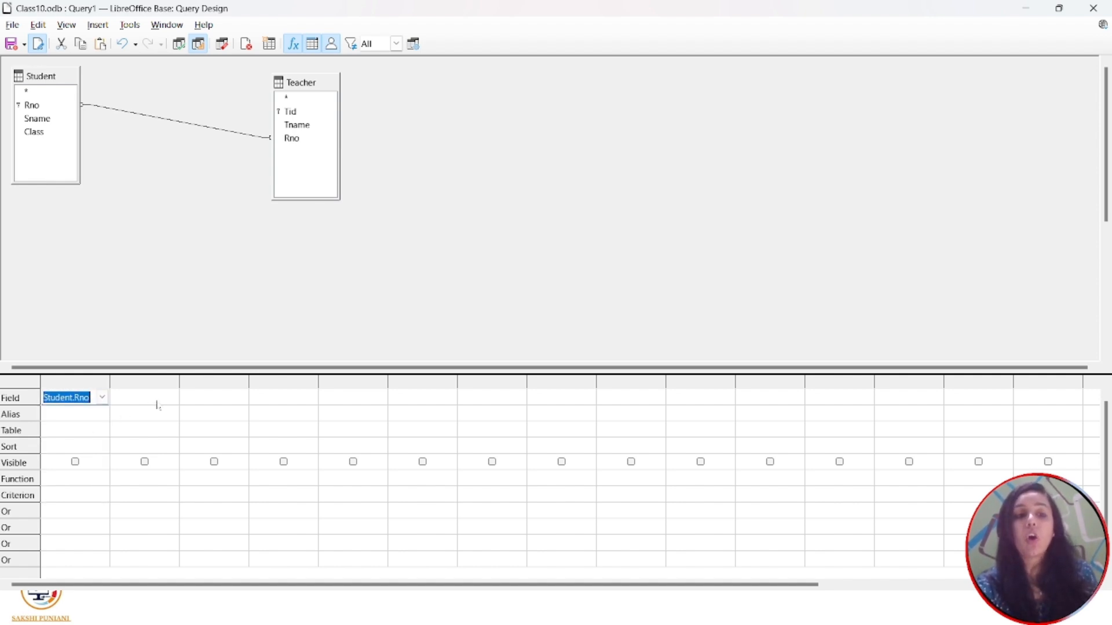
click(157, 399)
click(172, 397)
click(140, 436)
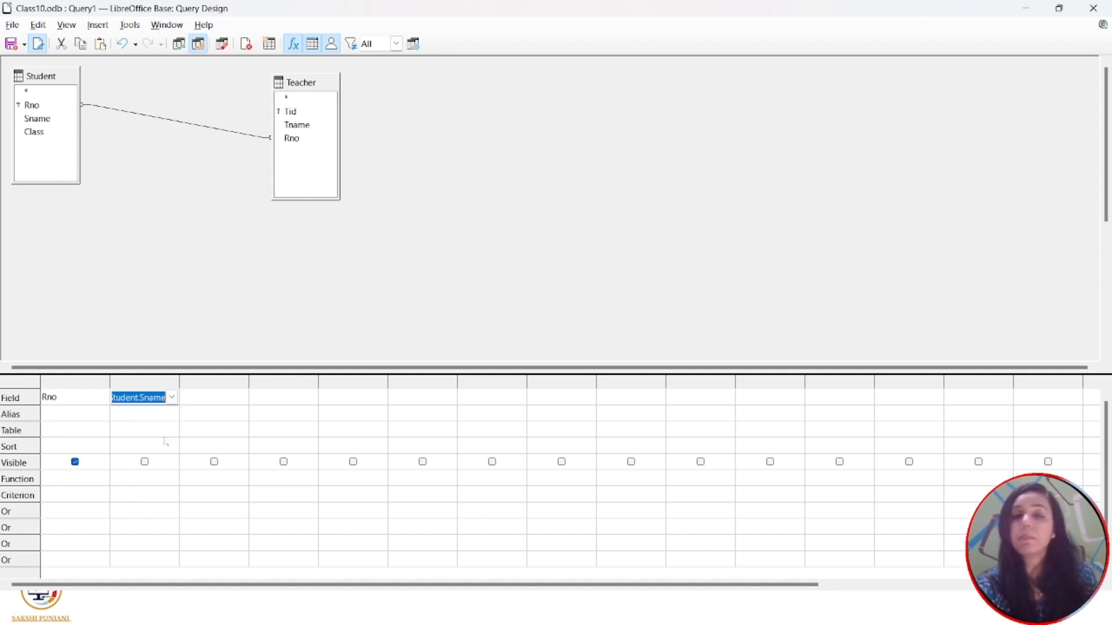
click(166, 431)
- Add Teacher.Tname as the third query field and leave the fourth column empty
click(219, 400)
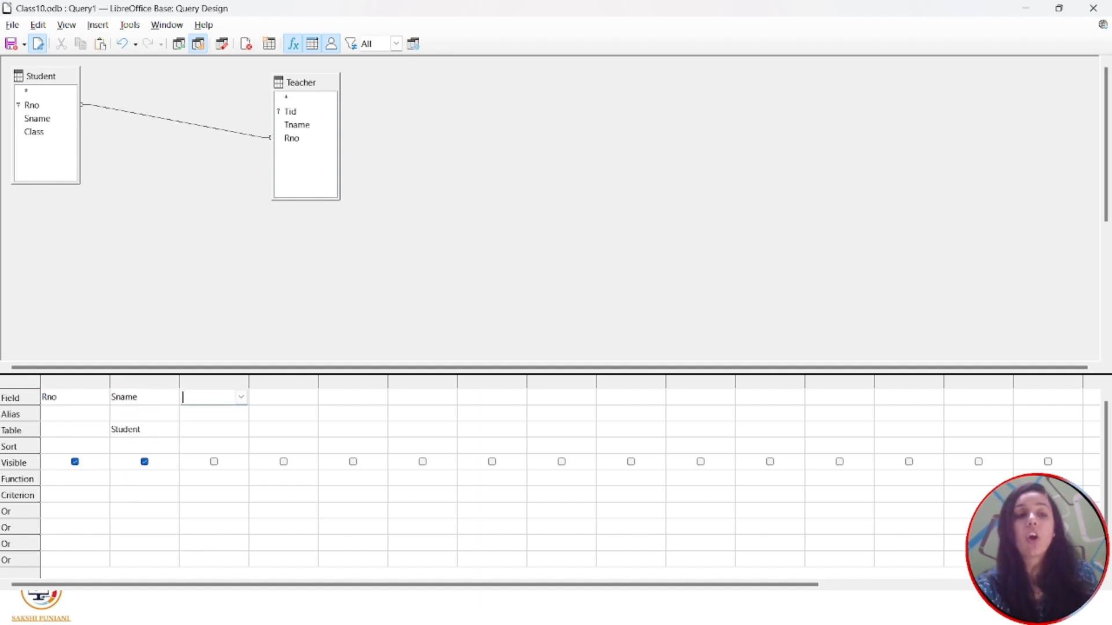
click(240, 398)
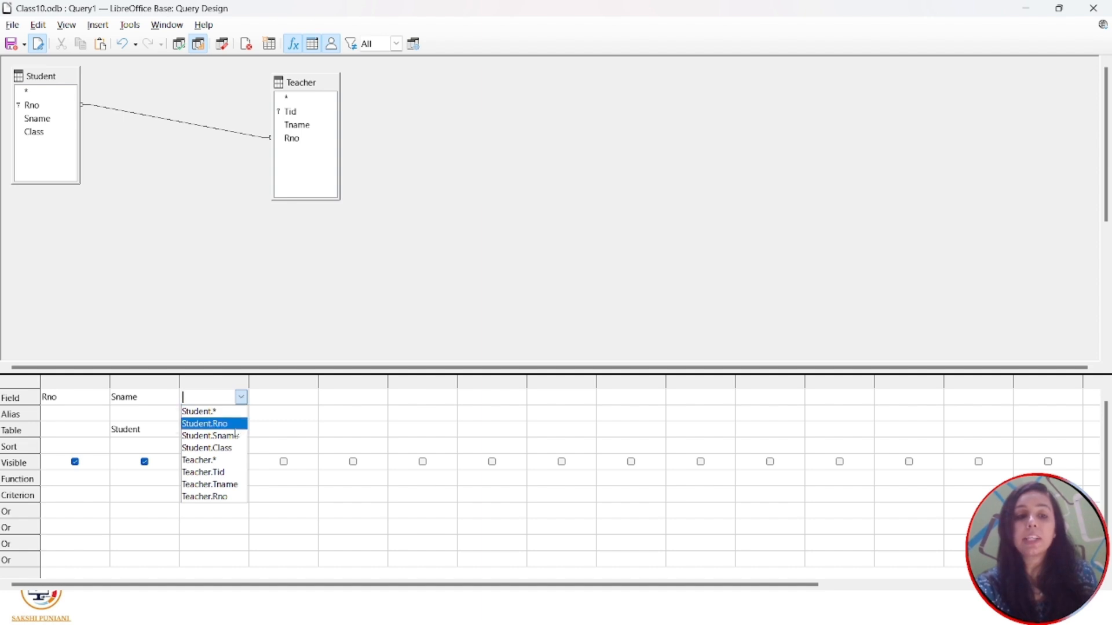
click(234, 486)
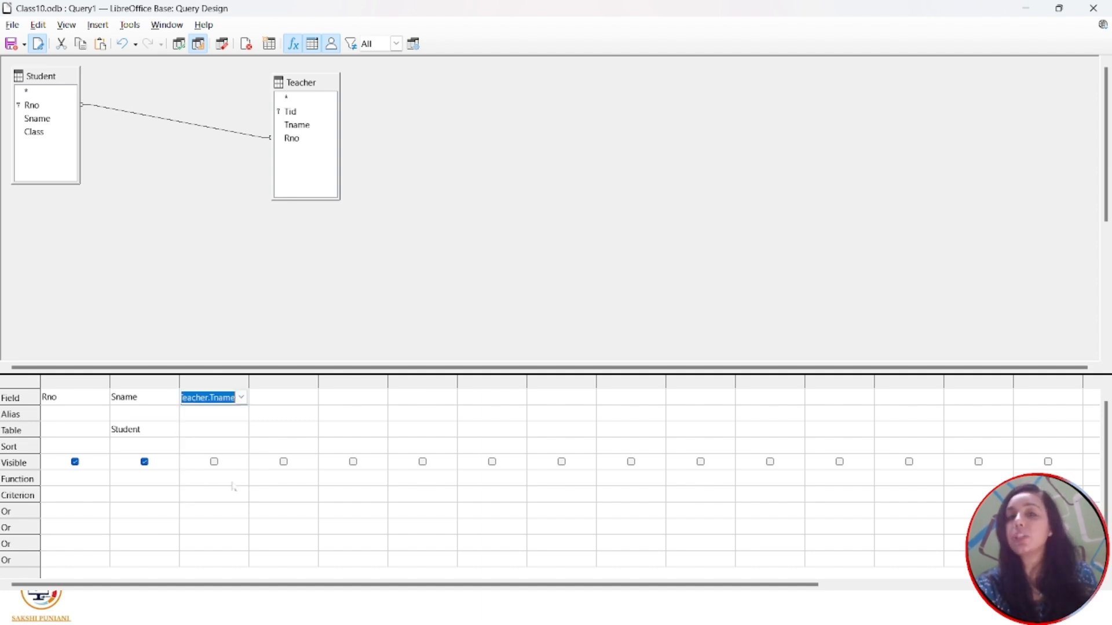
click(293, 399)
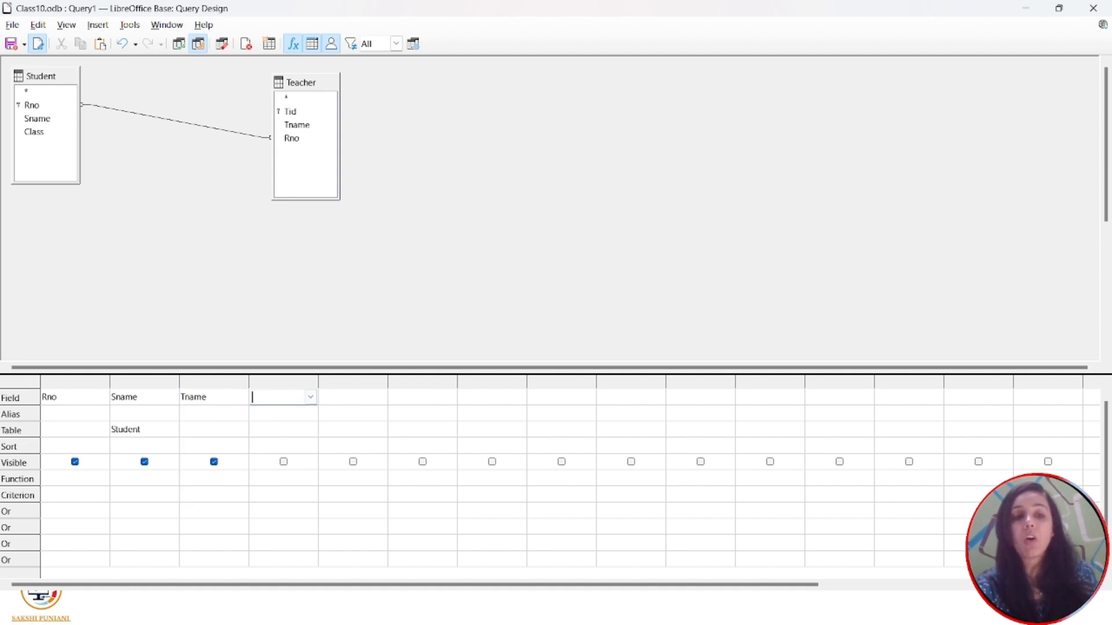
click(311, 399)
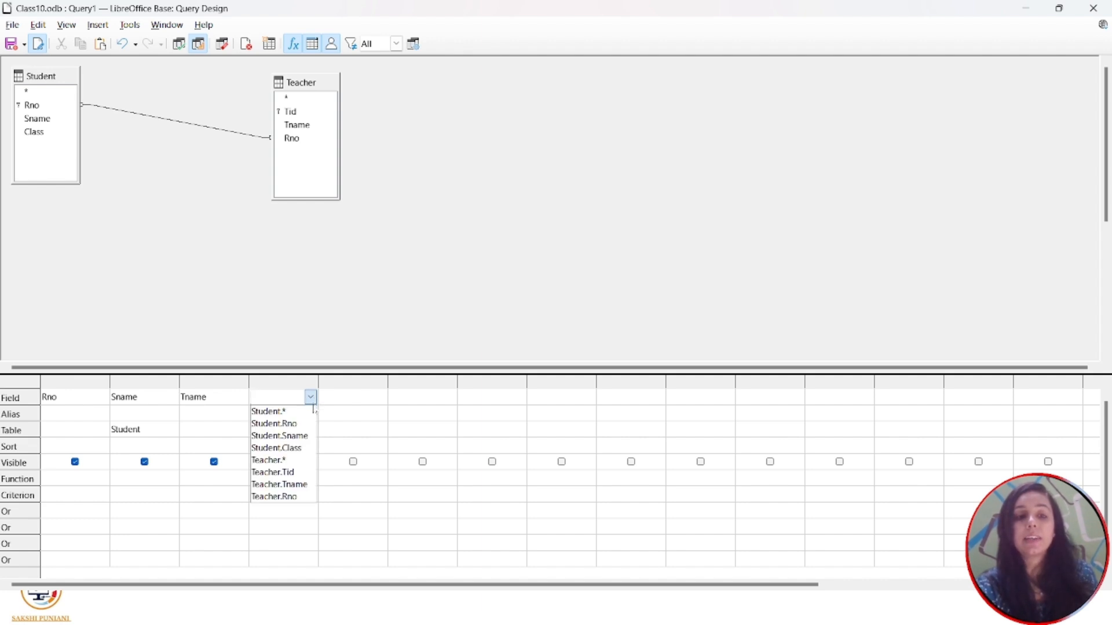
click(324, 297)
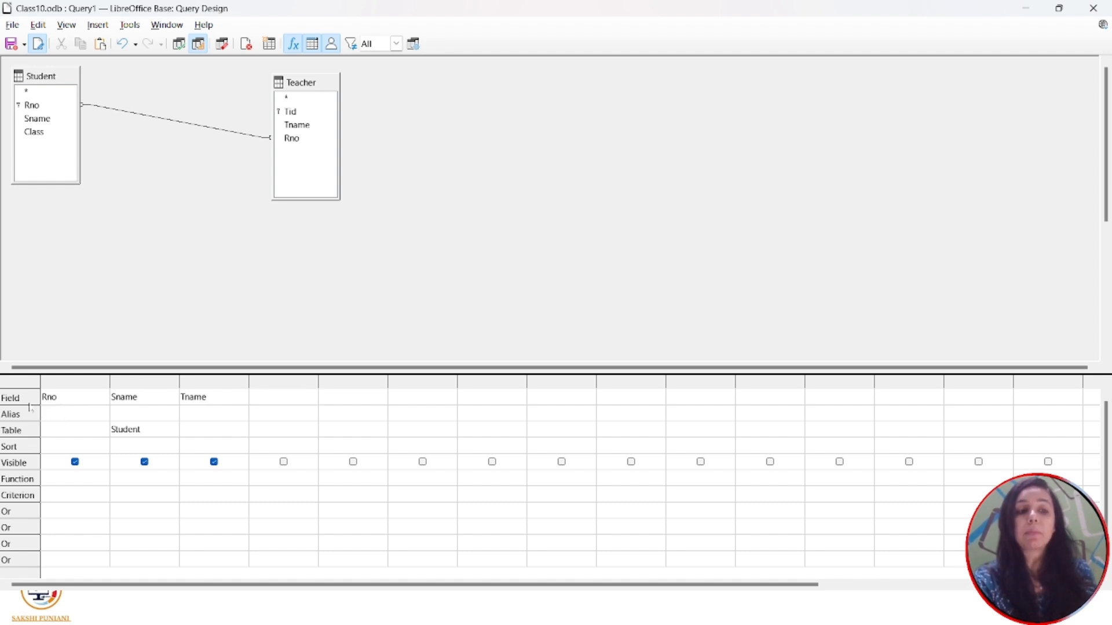
- Give the Rno field the alias Roll
key(Down)
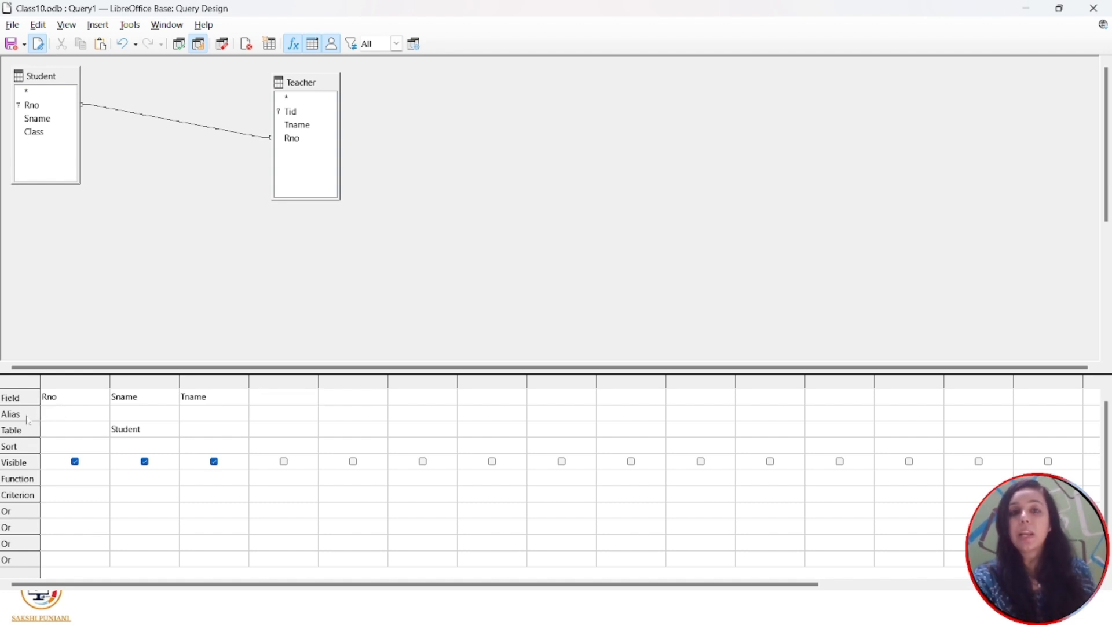
click(75, 418)
text(rOLl)
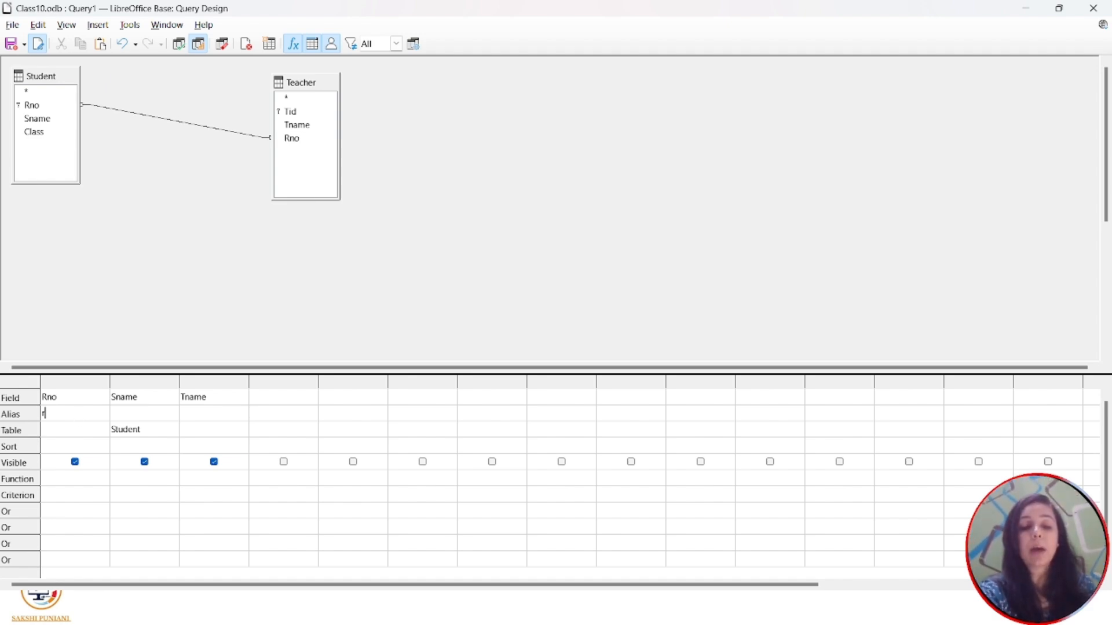
key(BackSpace)
key(BackSpace)
key(BackSpace)
key(BackSpace)
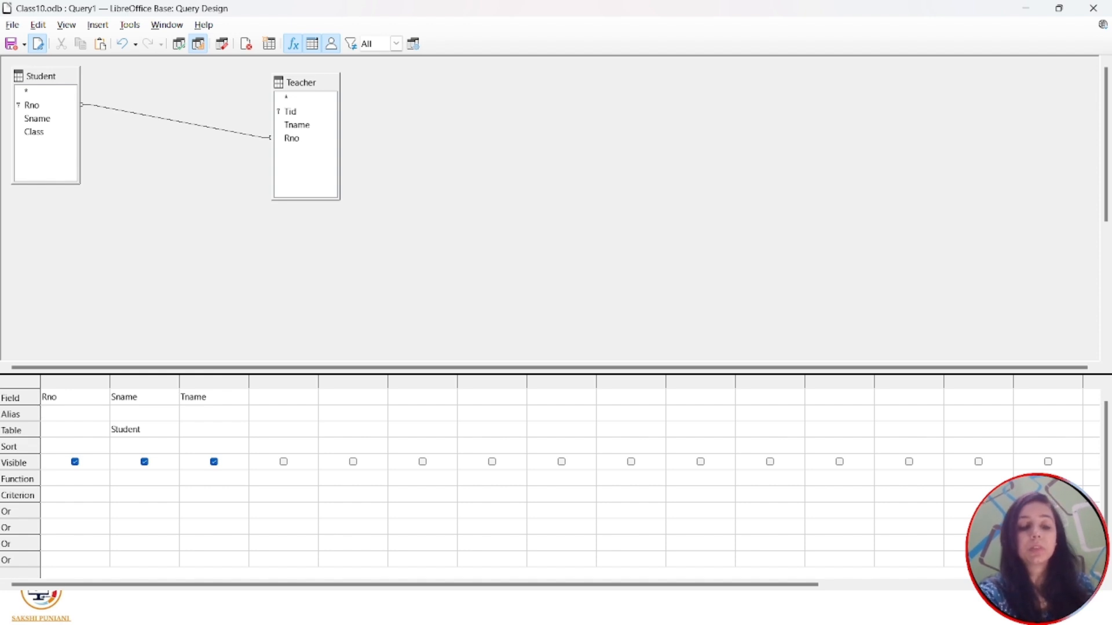
text(oll)
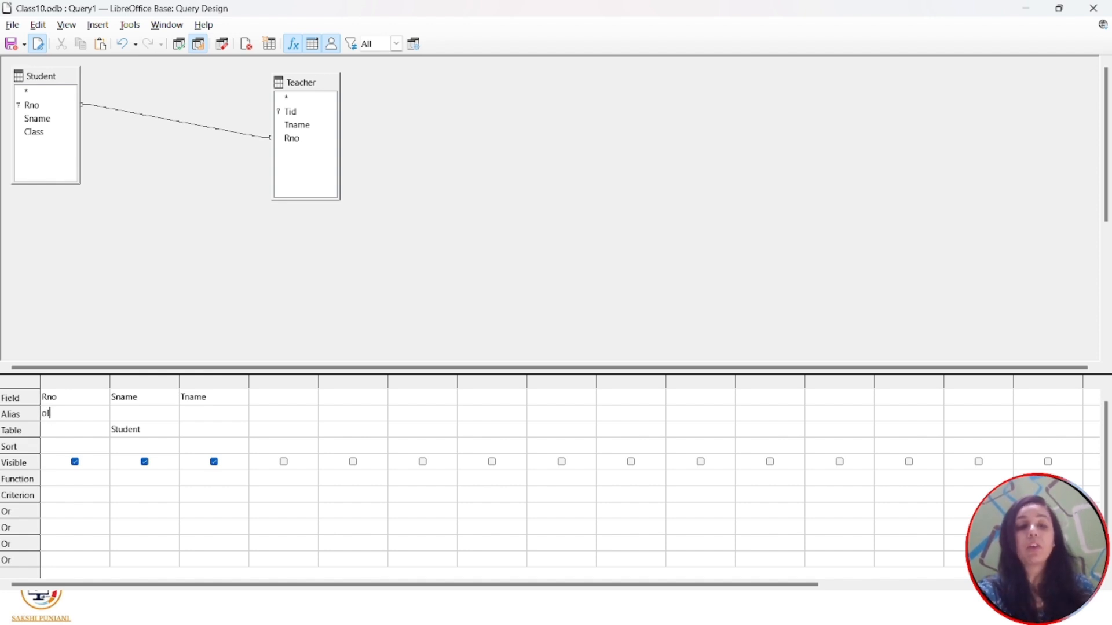
key(BackSpace)
key(BackSpace)
text(Roll)
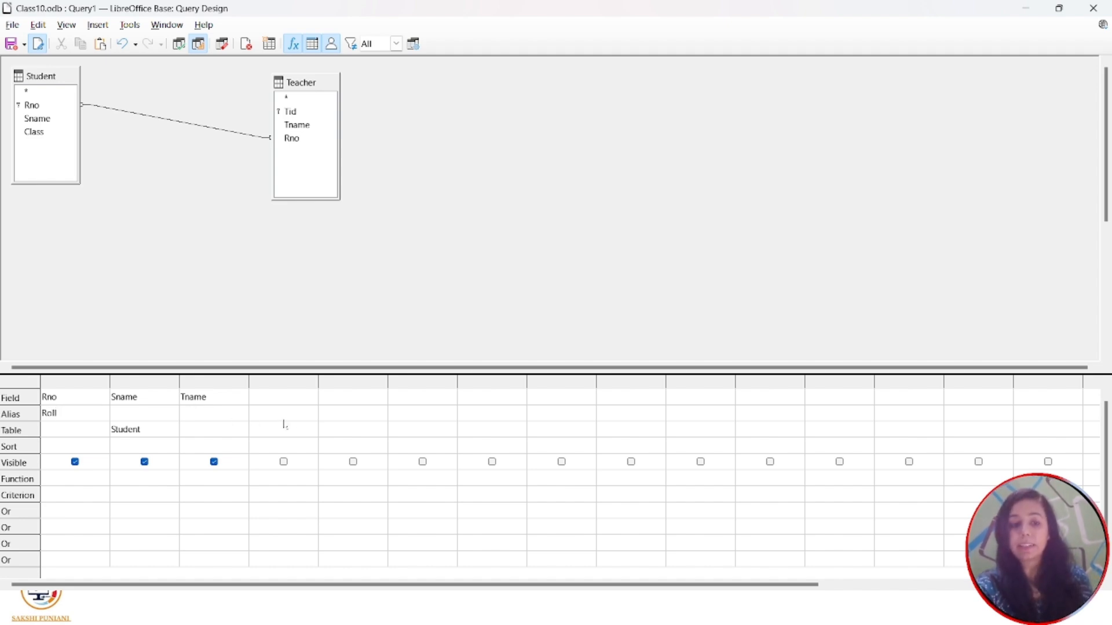
- Set the source table to Student for the Rno column and to Teacher for the Tname column
click(74, 432)
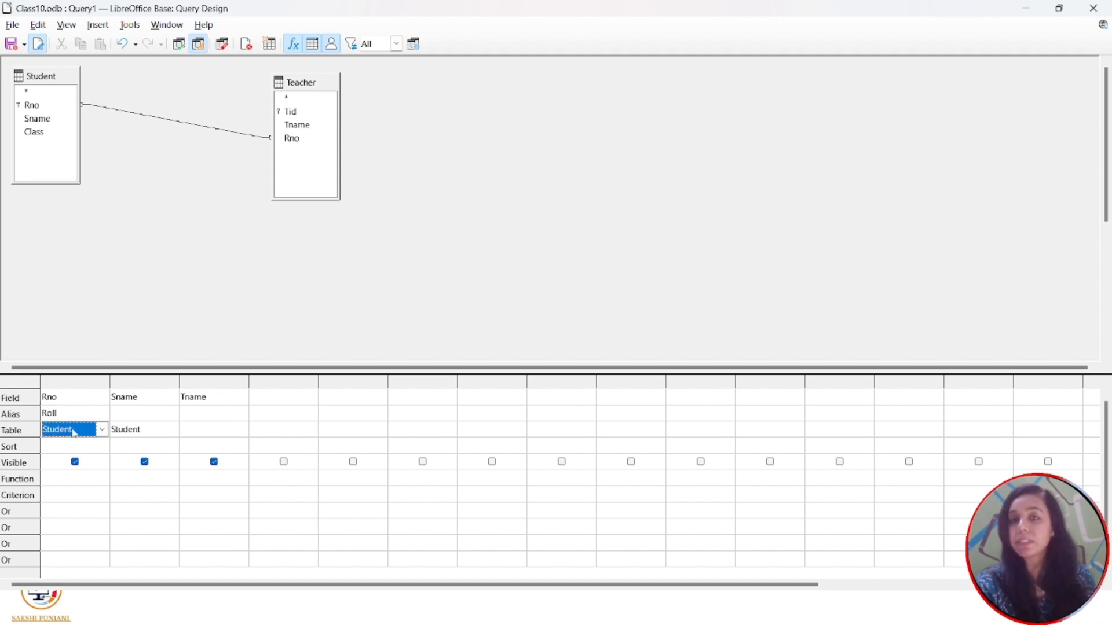
click(139, 432)
click(213, 420)
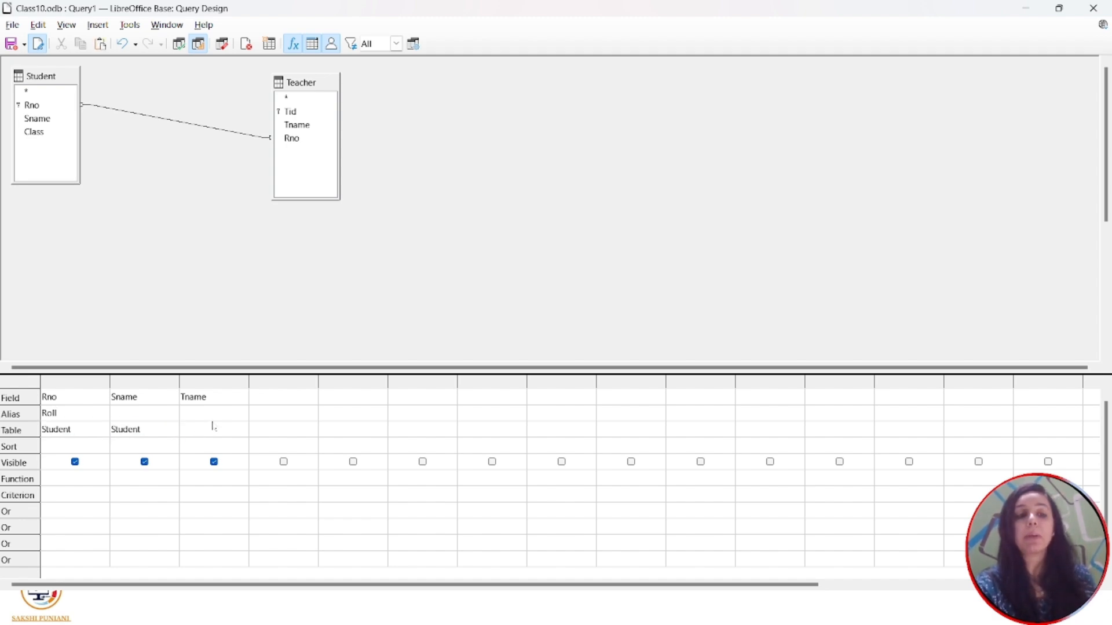
click(213, 431)
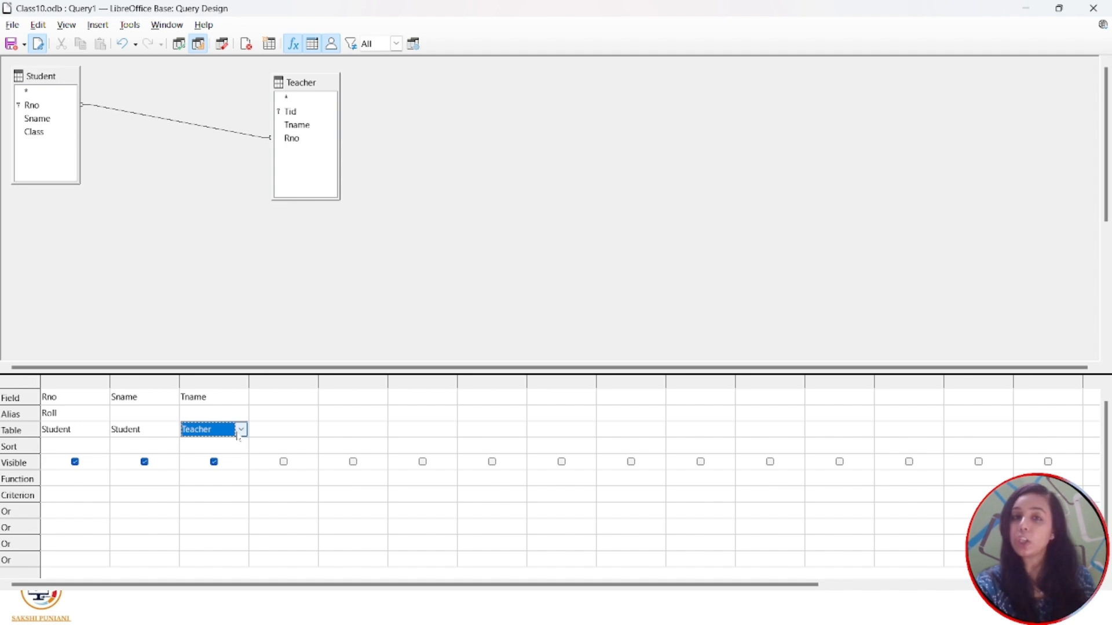
click(241, 430)
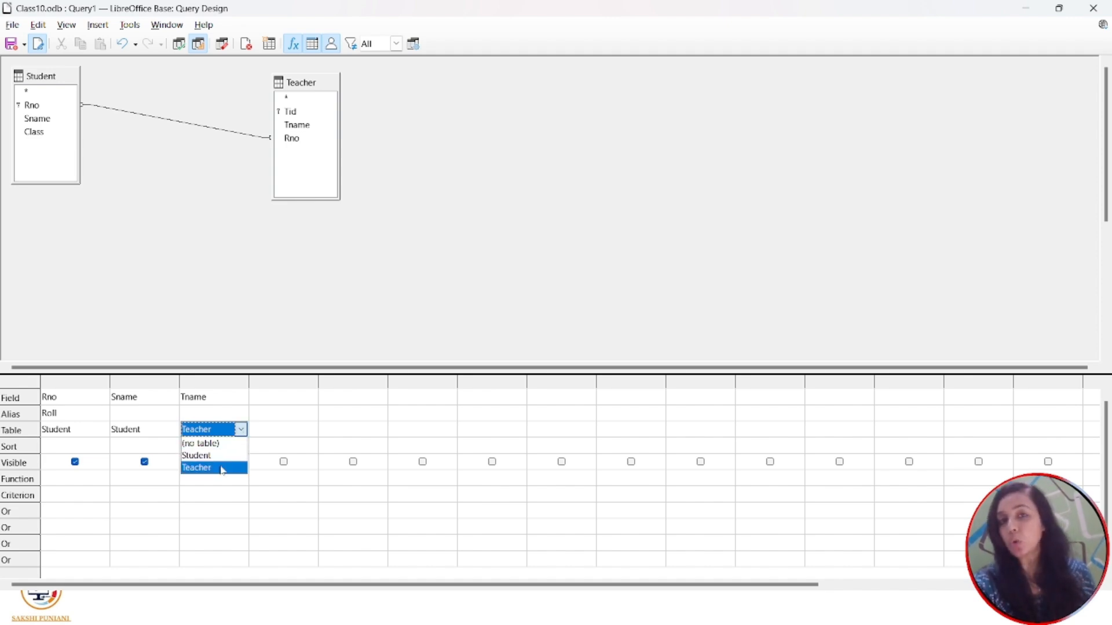
click(49, 448)
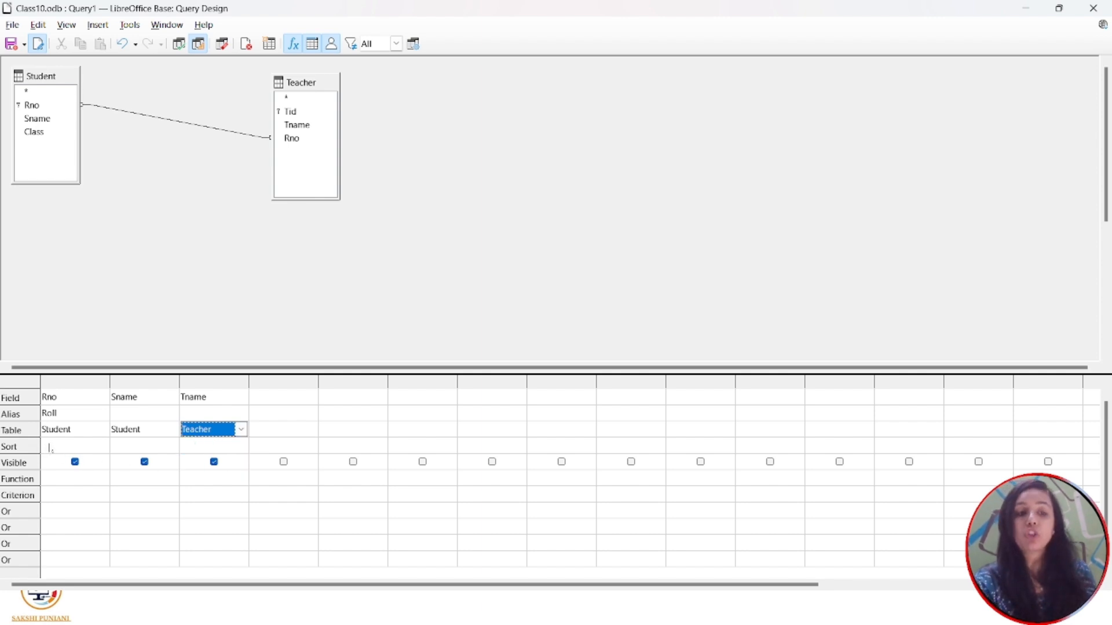
- Sort the query by Rno in descending order
click(64, 447)
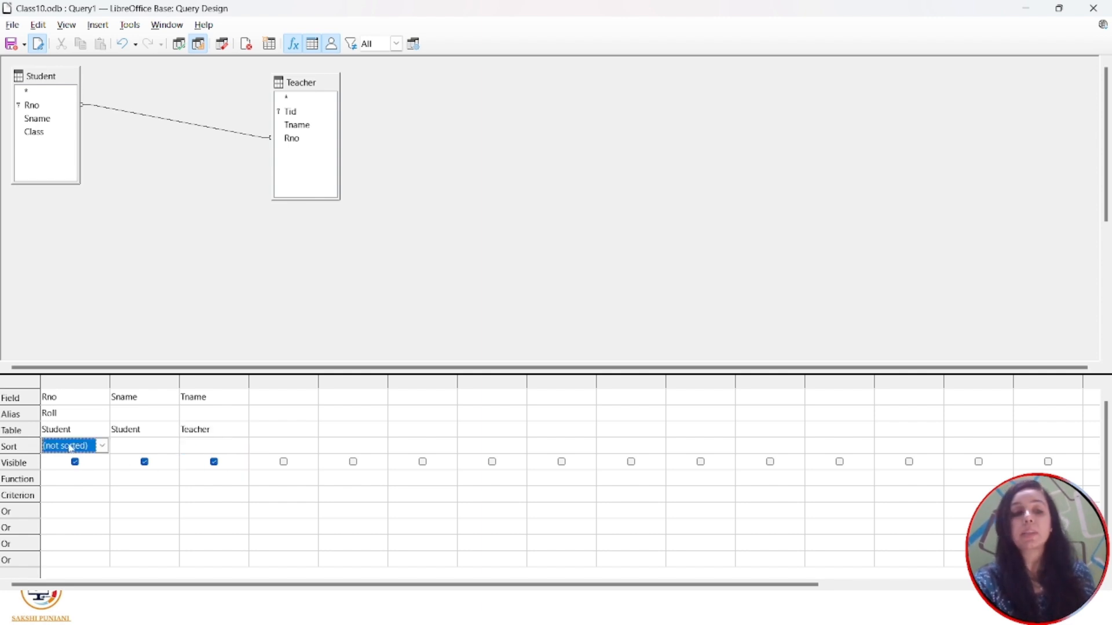
click(102, 445)
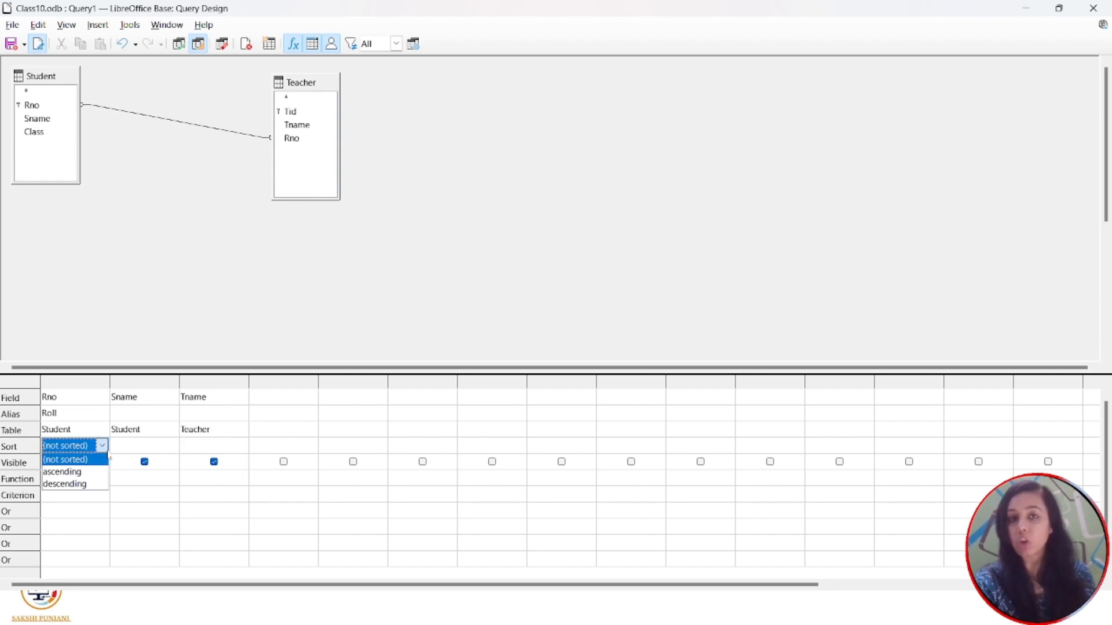
click(97, 485)
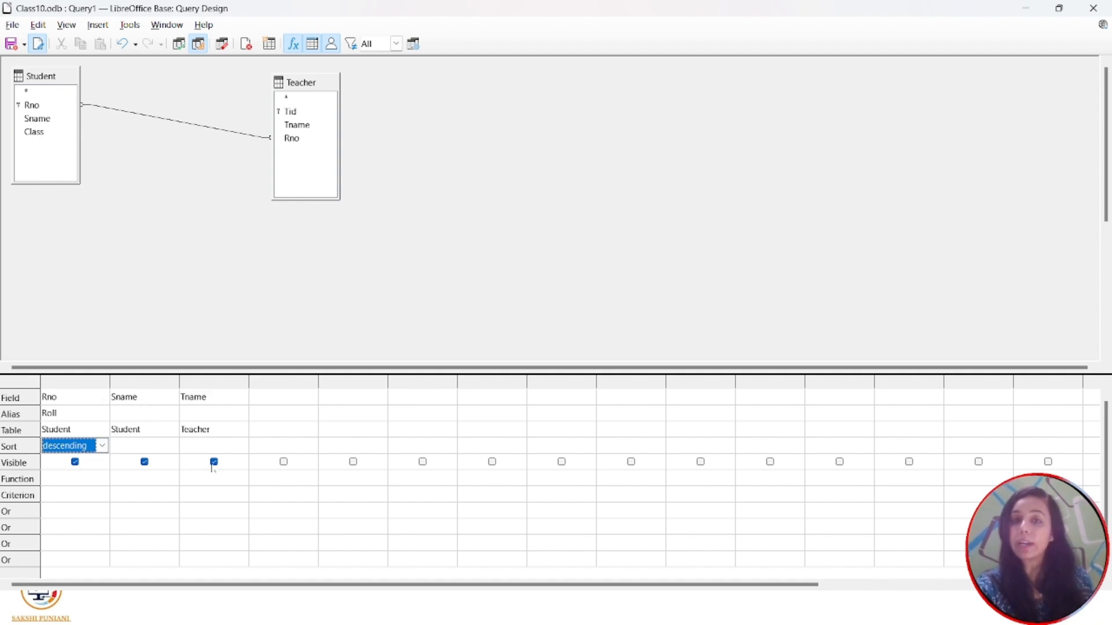
click(56, 480)
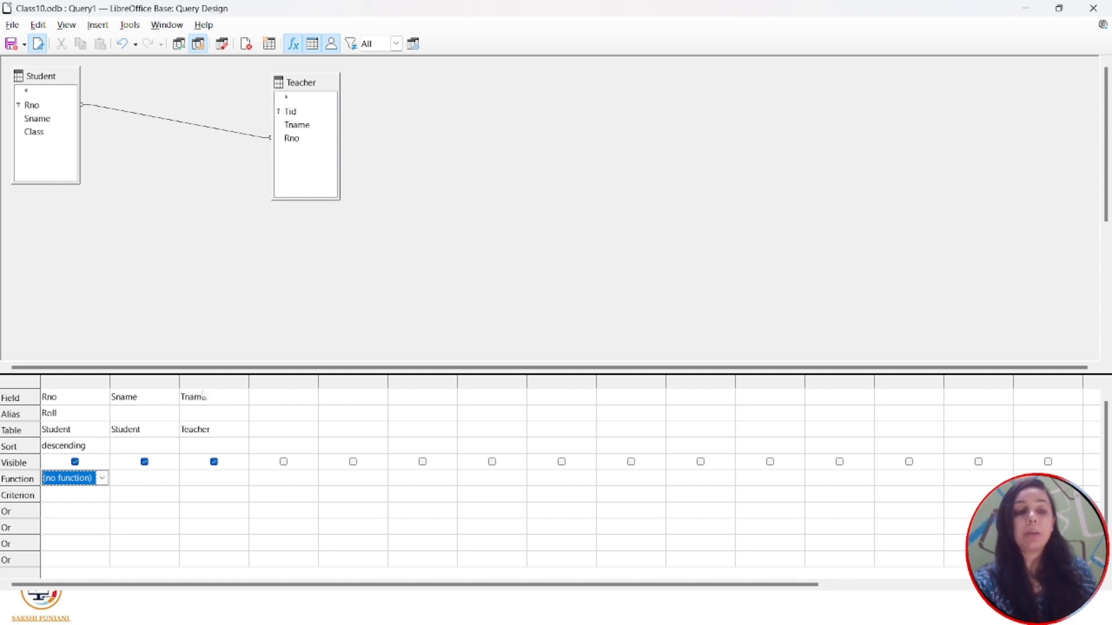
- Add Student.Class as the fourth query field, with Student as its source table
click(259, 401)
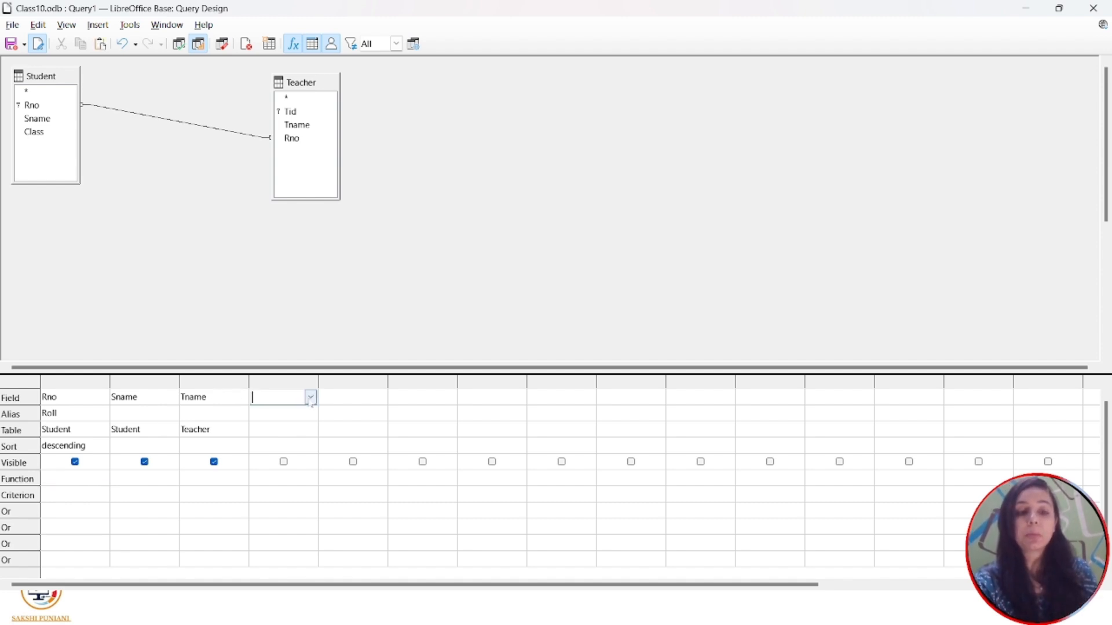
click(311, 398)
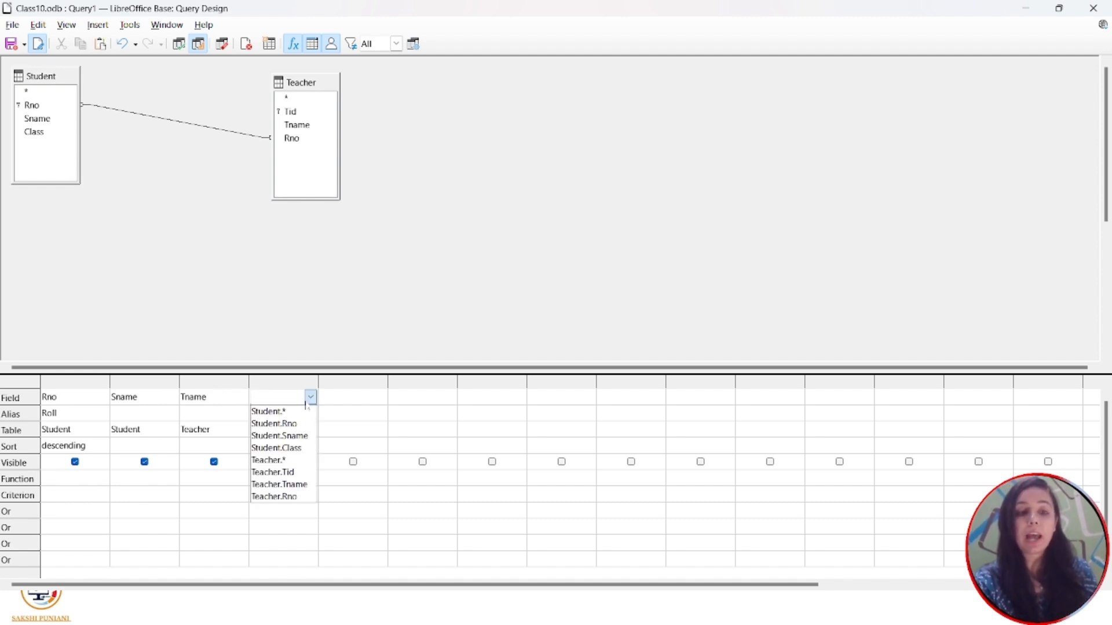
click(295, 449)
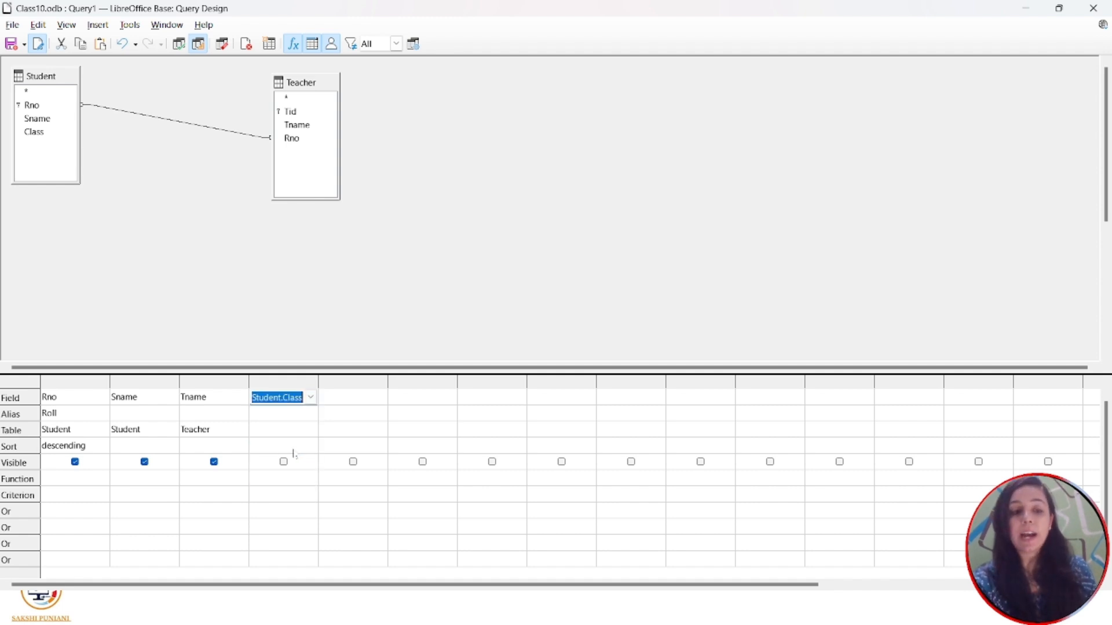
click(277, 438)
click(277, 438)
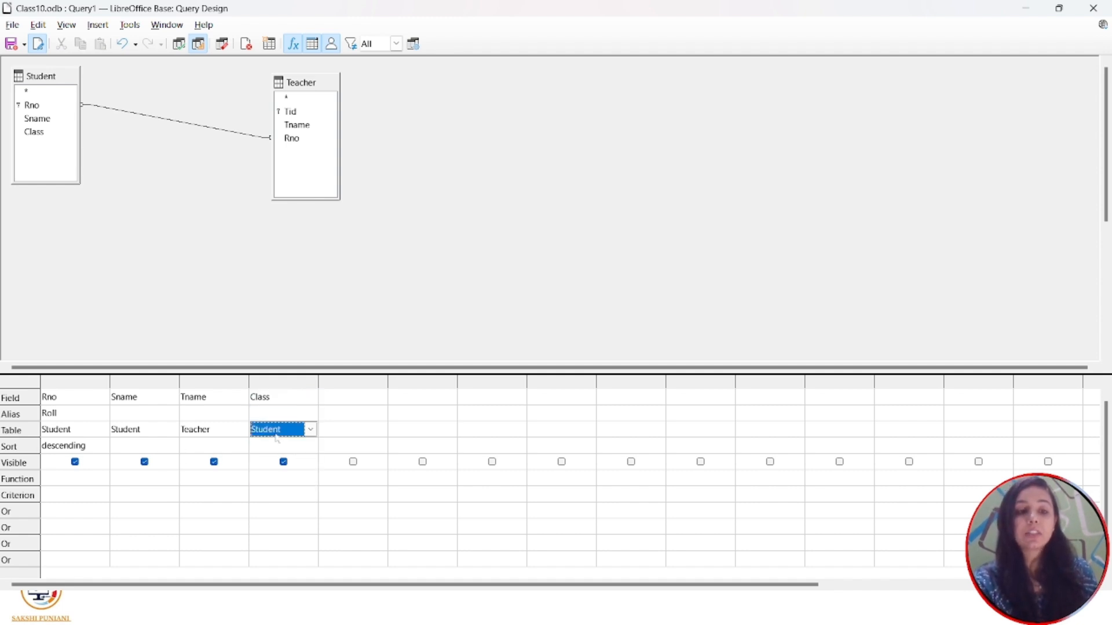
- Leave Rno without a function, set its criterion to >=4, and run the query
click(73, 481)
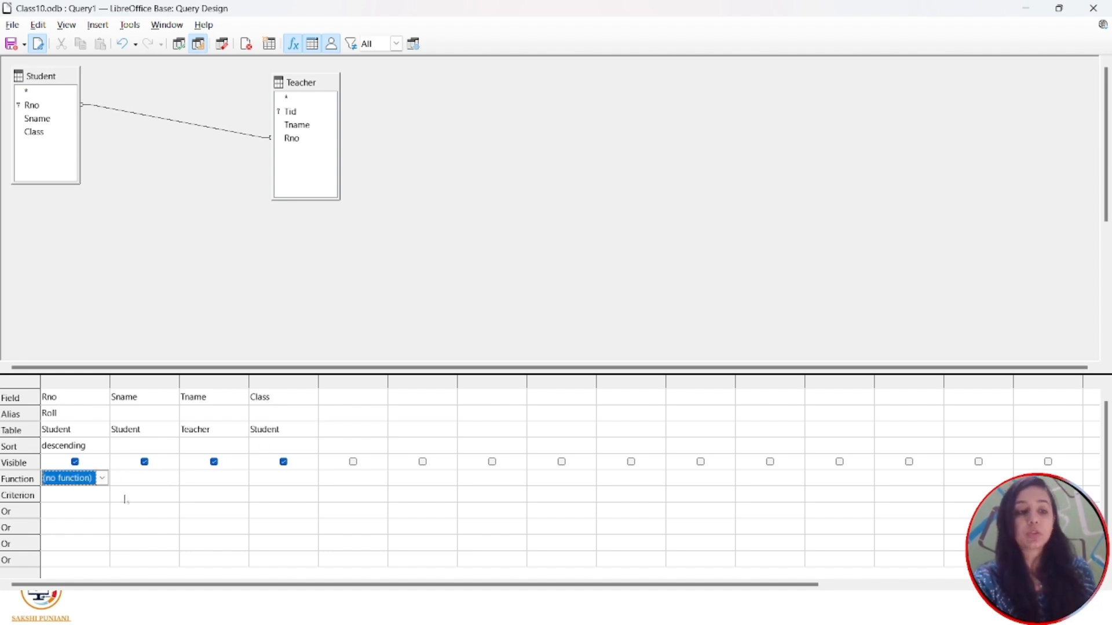
click(80, 499)
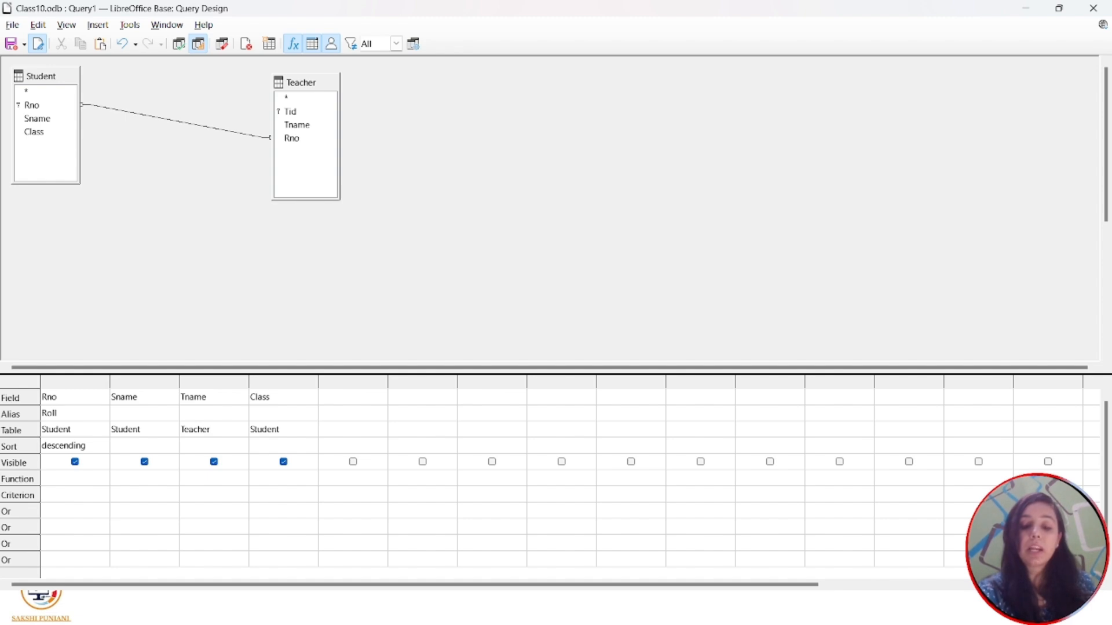
text(>=4)
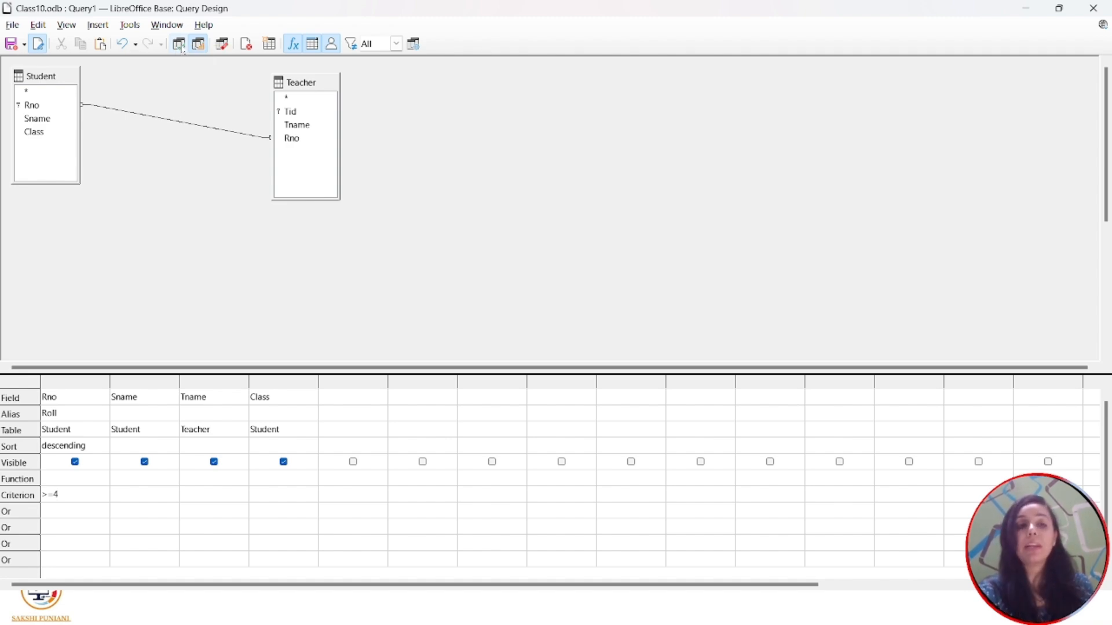
click(181, 47)
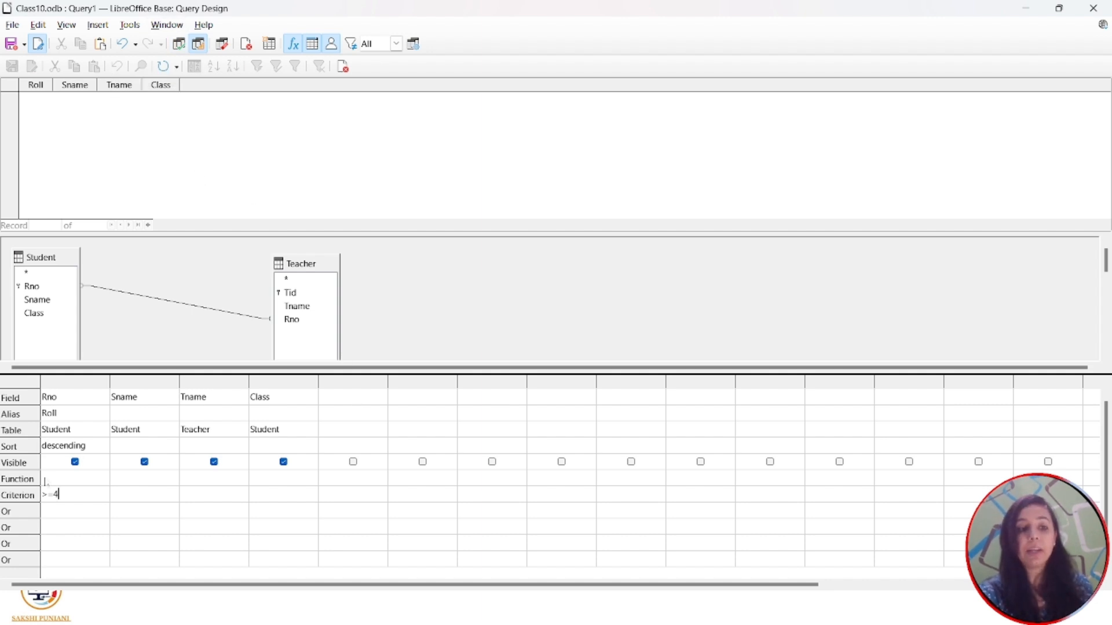
- Try =4 as the Rno criterion in place of >=4 and clear the criterion again
key(BackSpace)
key(BackSpace)
key(BackSpace)
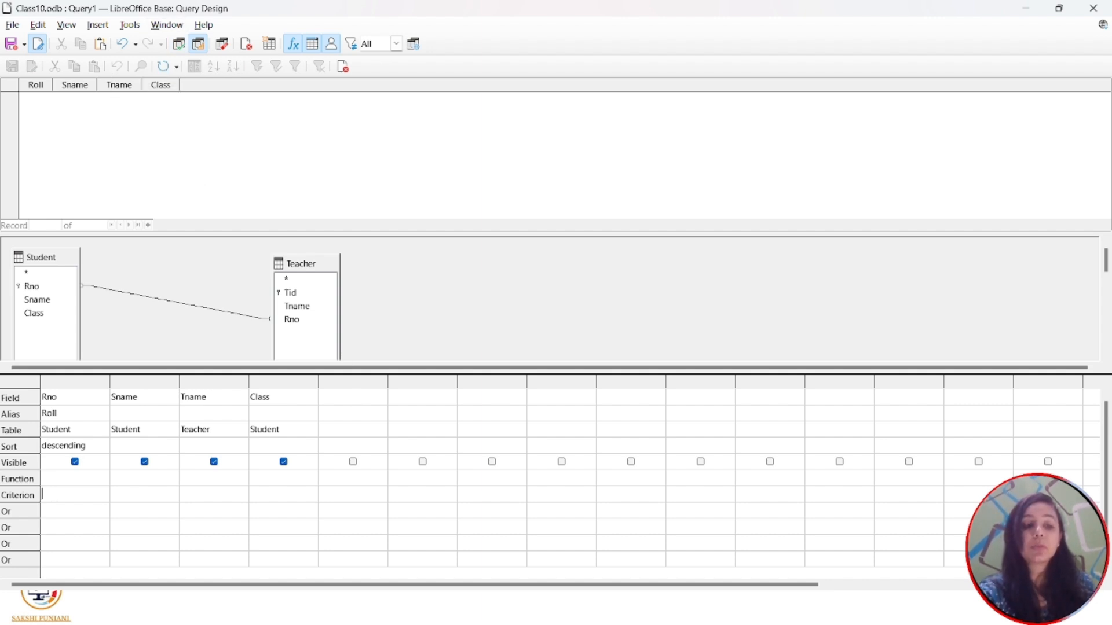
text(=4)
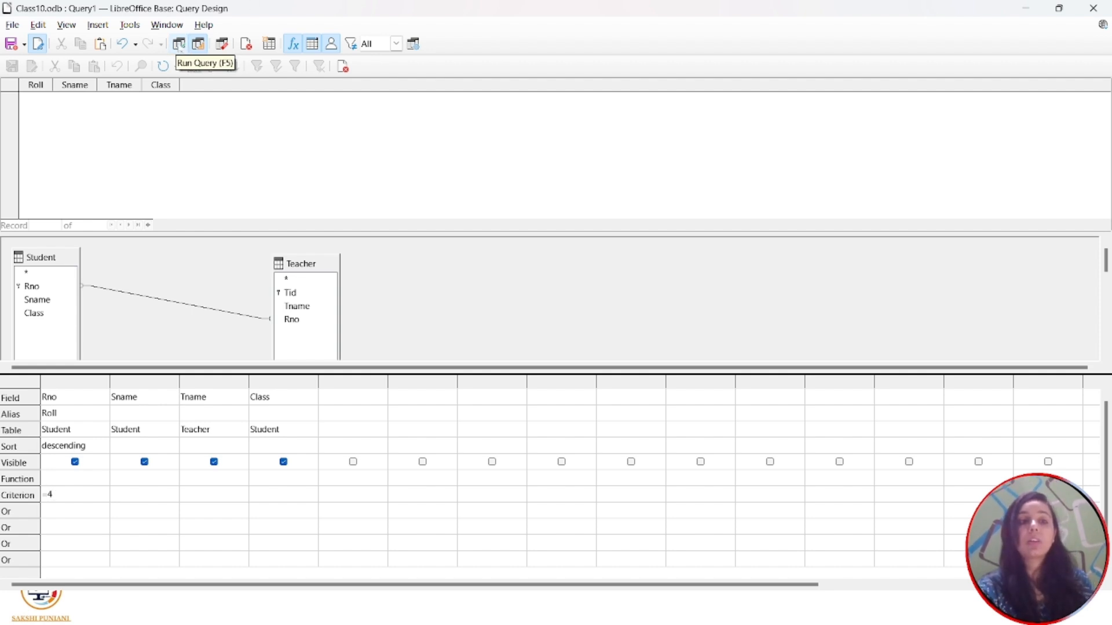
key(BackSpace)
key(BackSpace)
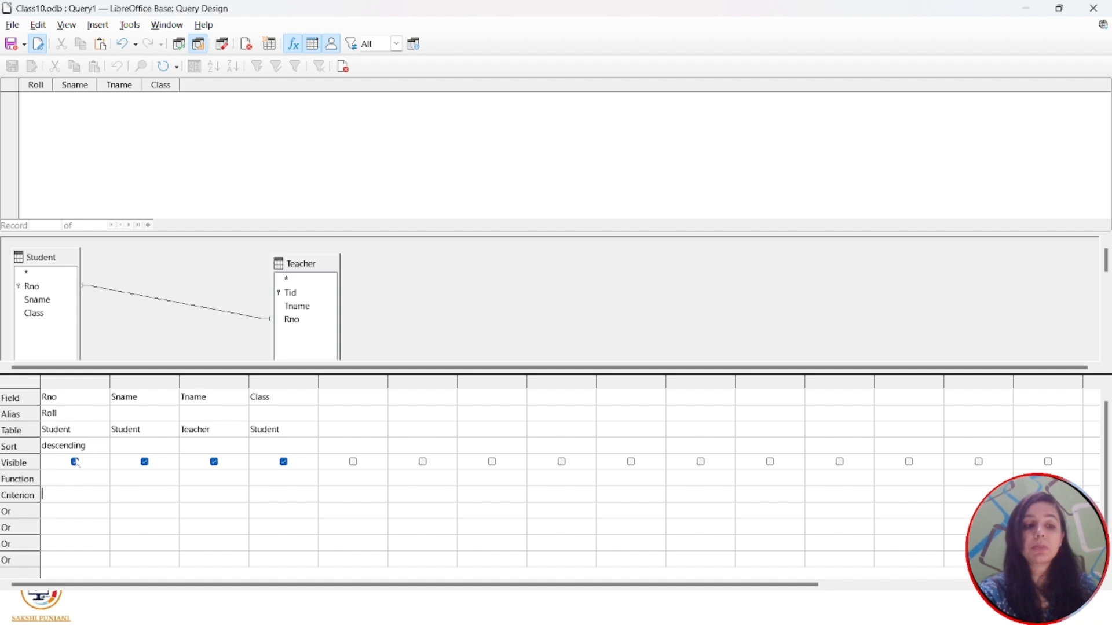
- Set the Rno criterion to >=5 and minimize the query design window
text(>=5)
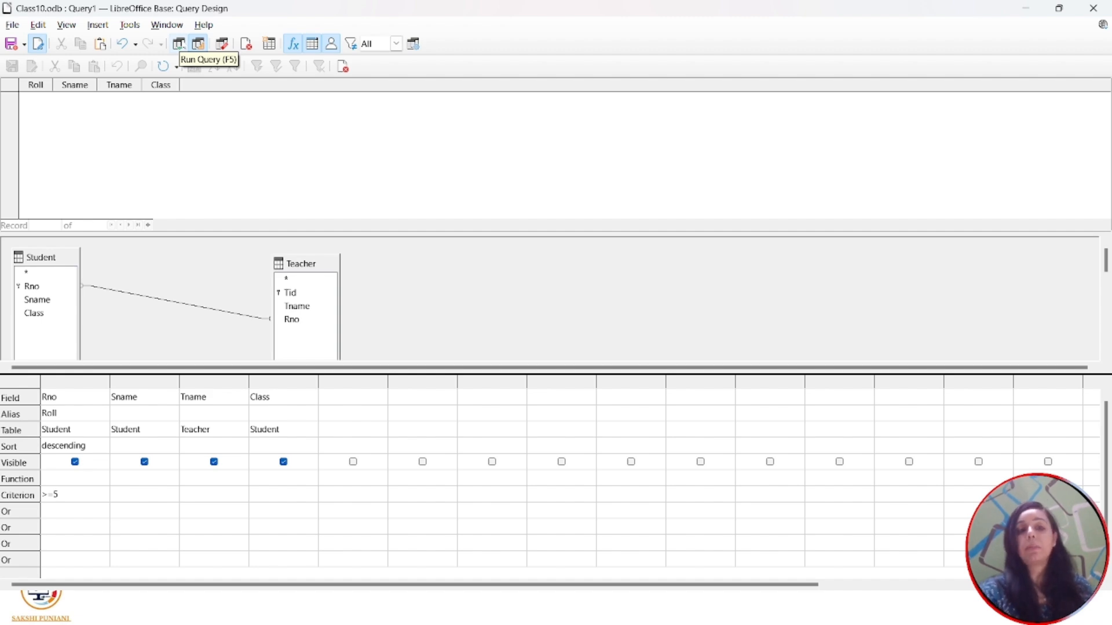
click(1031, 8)
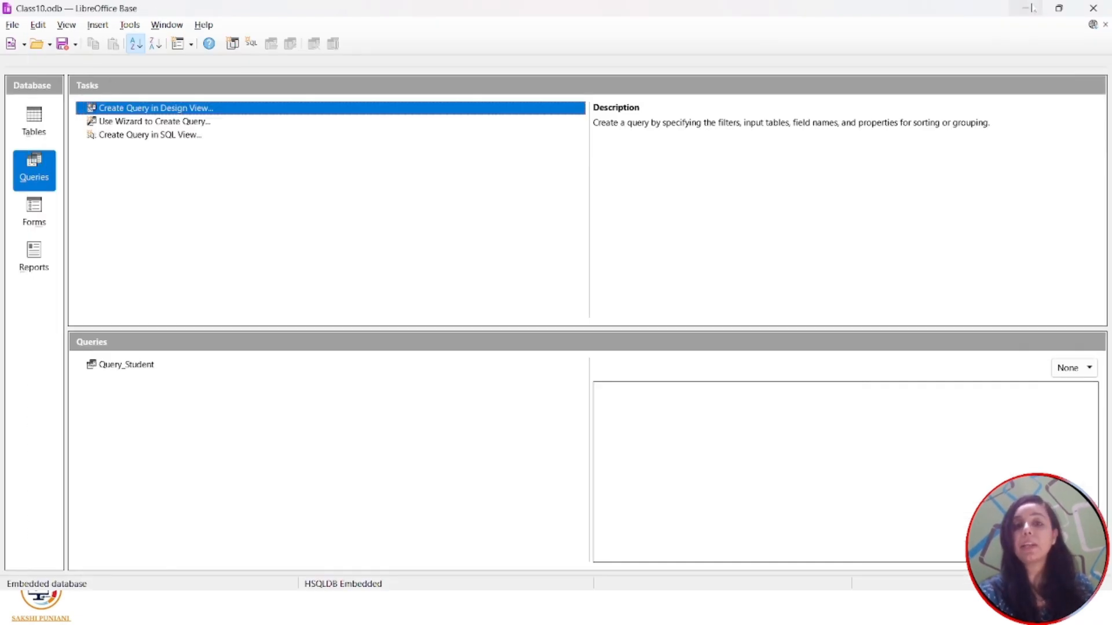
- Open the Student table, set the last record's Rno to 8, save the record and minimize the table
click(43, 139)
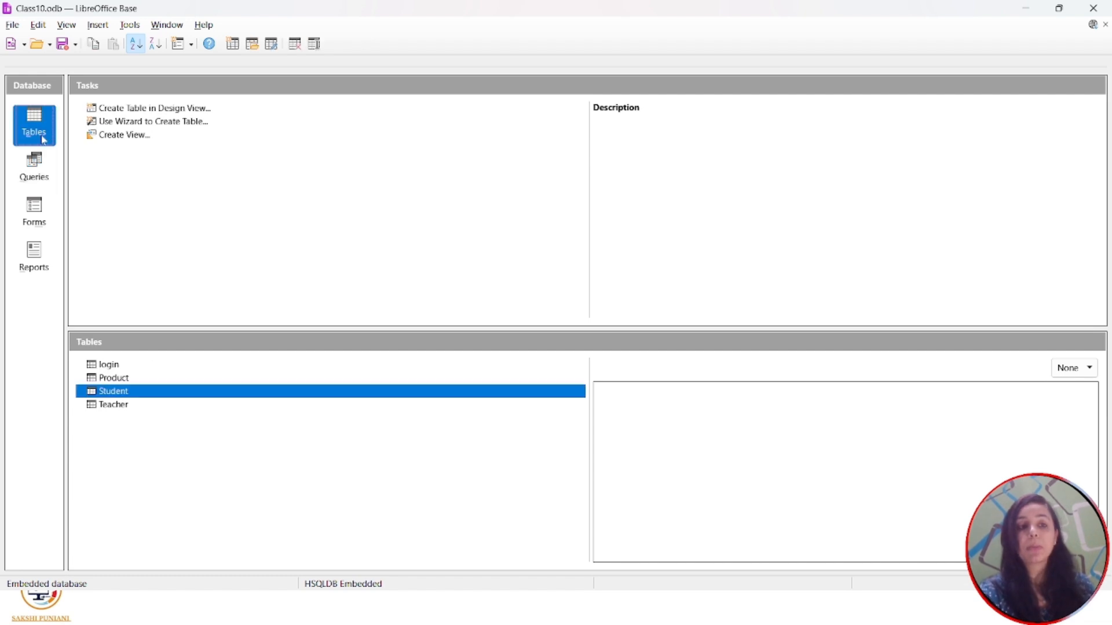
double_click(113, 391)
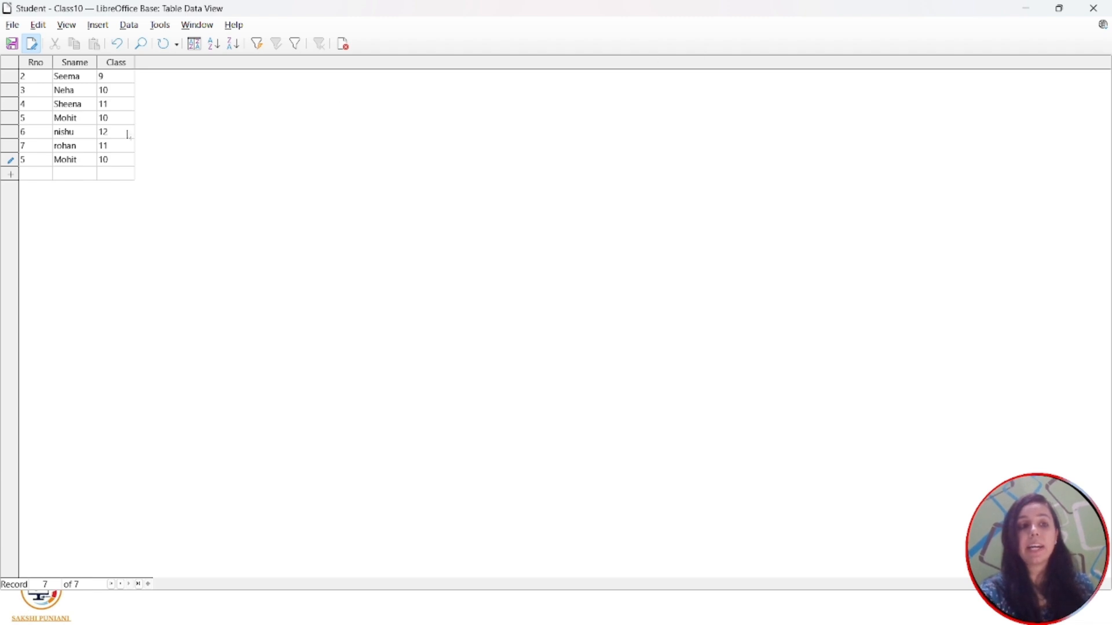
click(28, 160)
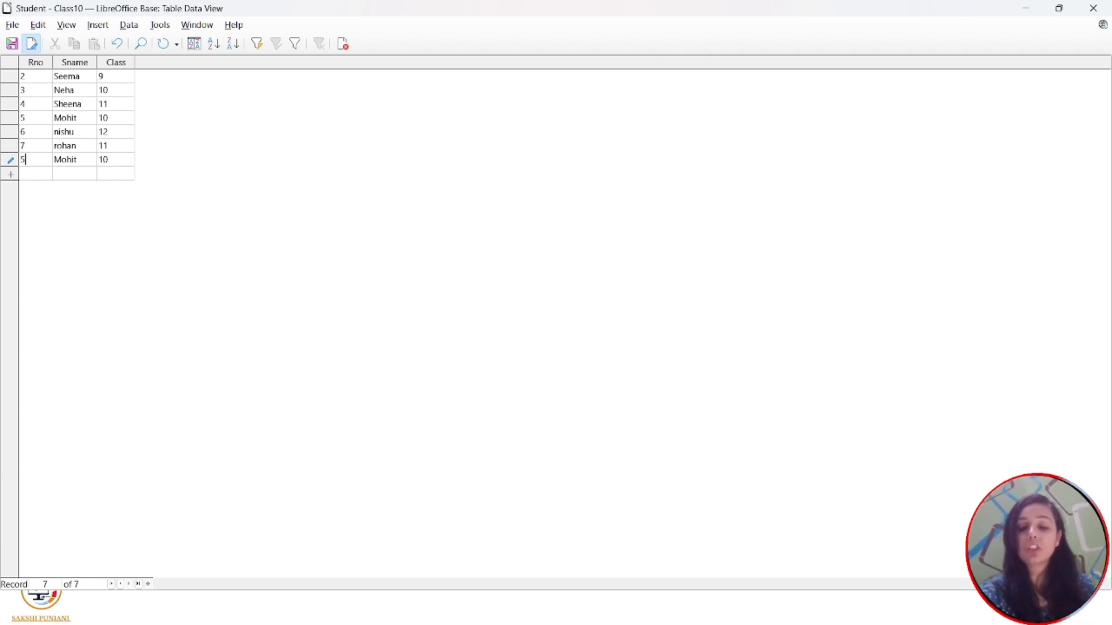
key(BackSpace)
text(8)
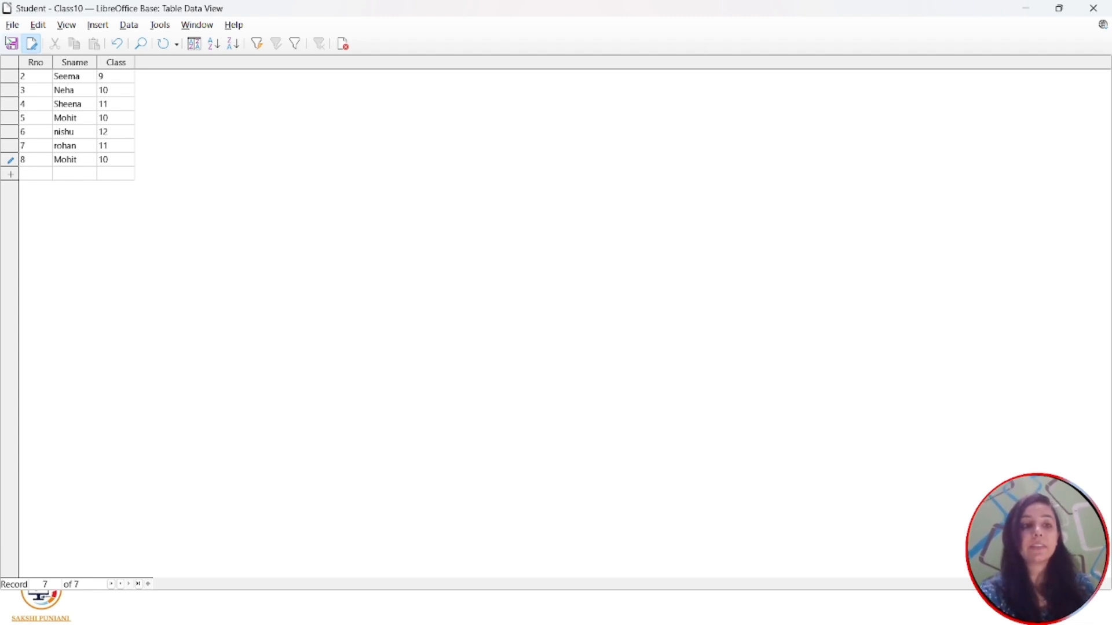
click(12, 44)
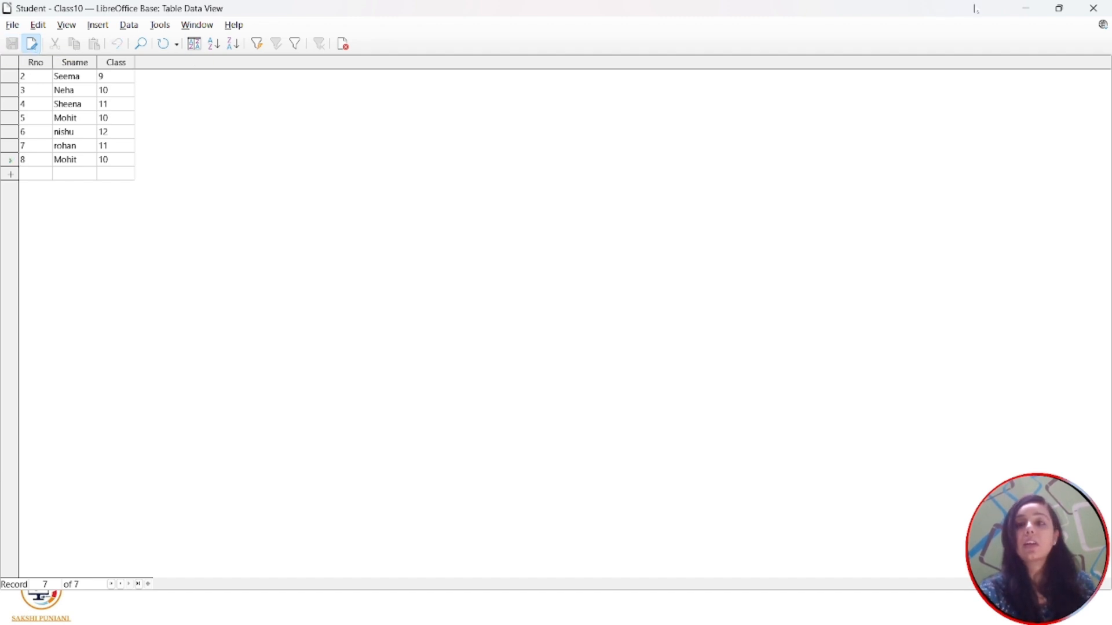
click(1025, 8)
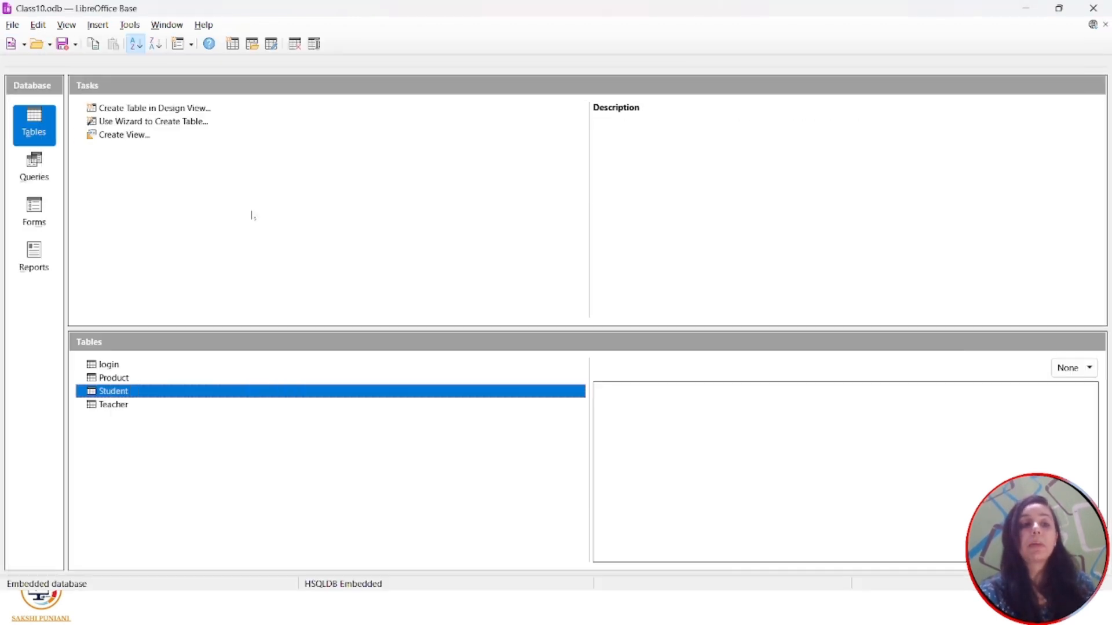
- Open the Teacher table and set the last record's Tid to 5105
double_click(122, 405)
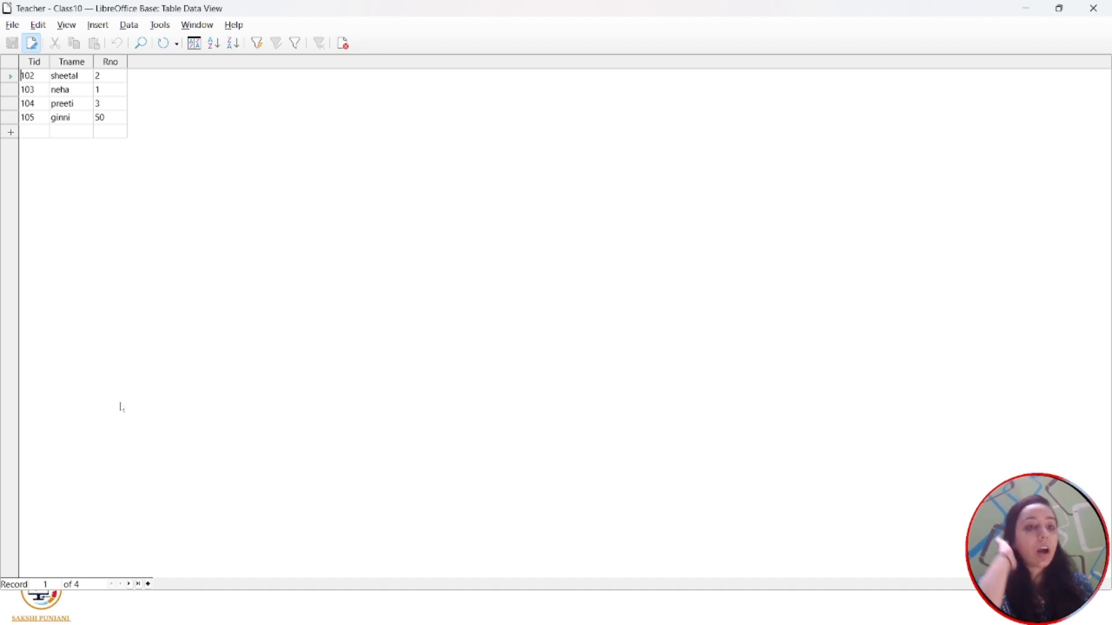
click(96, 75)
click(107, 103)
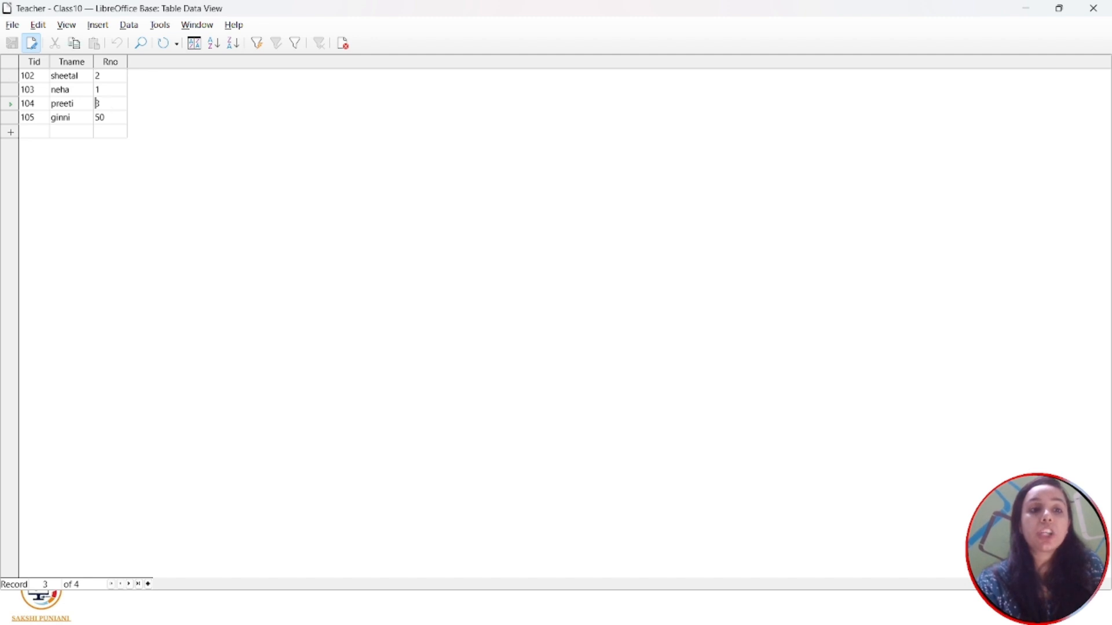
key(Tab)
text(5)
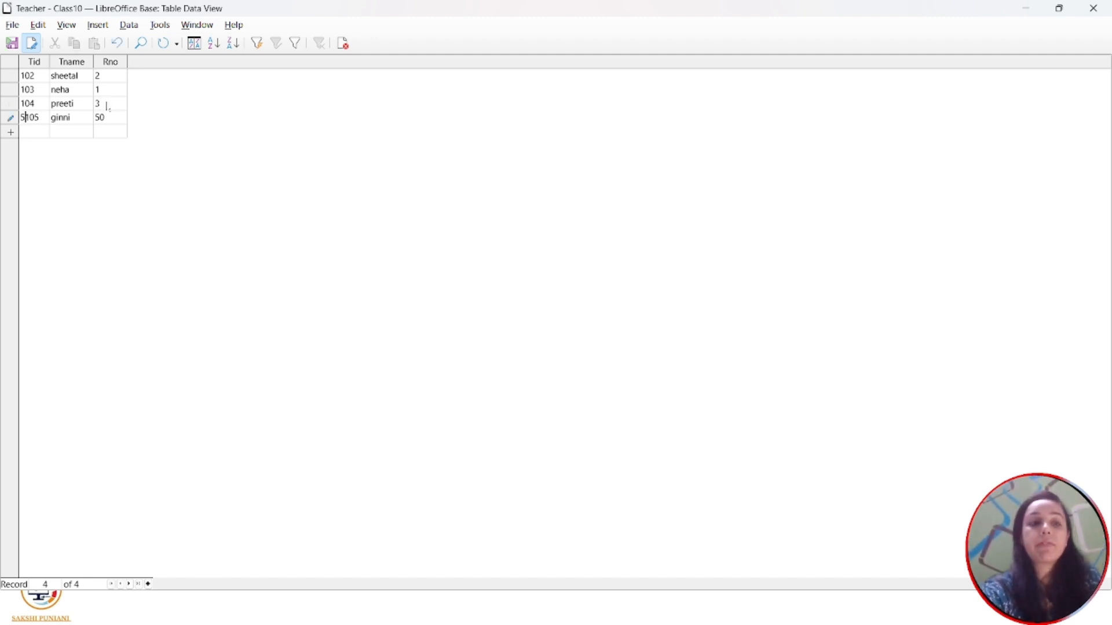
- Set Rno to 5 for the teacher with Tid 104 and to 6 for the last teacher, then save and minimize the table
click(107, 104)
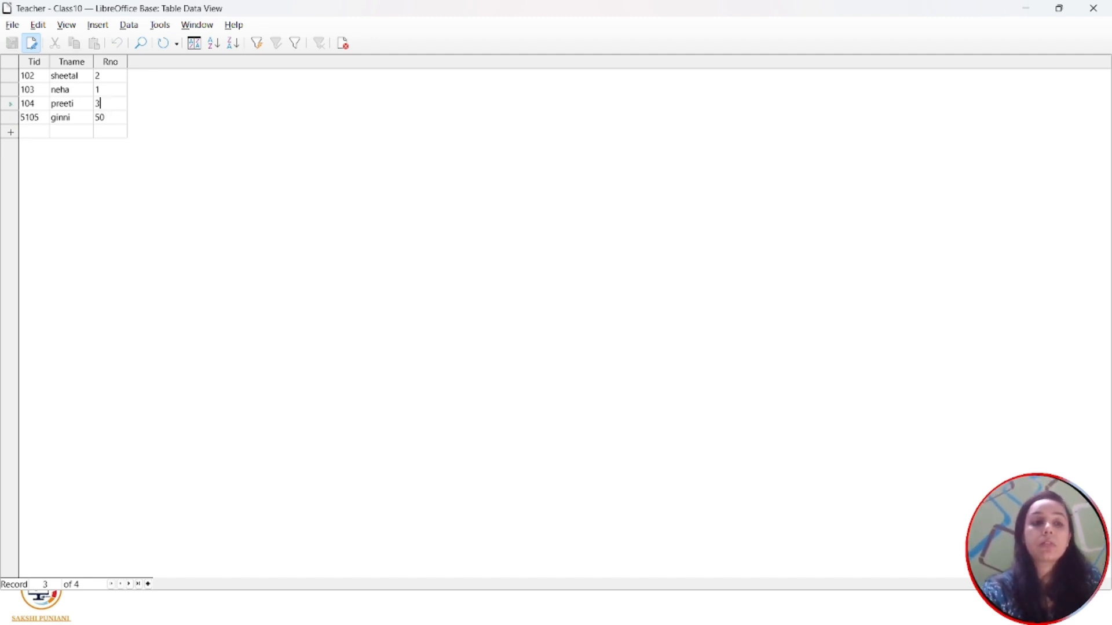
key(BackSpace)
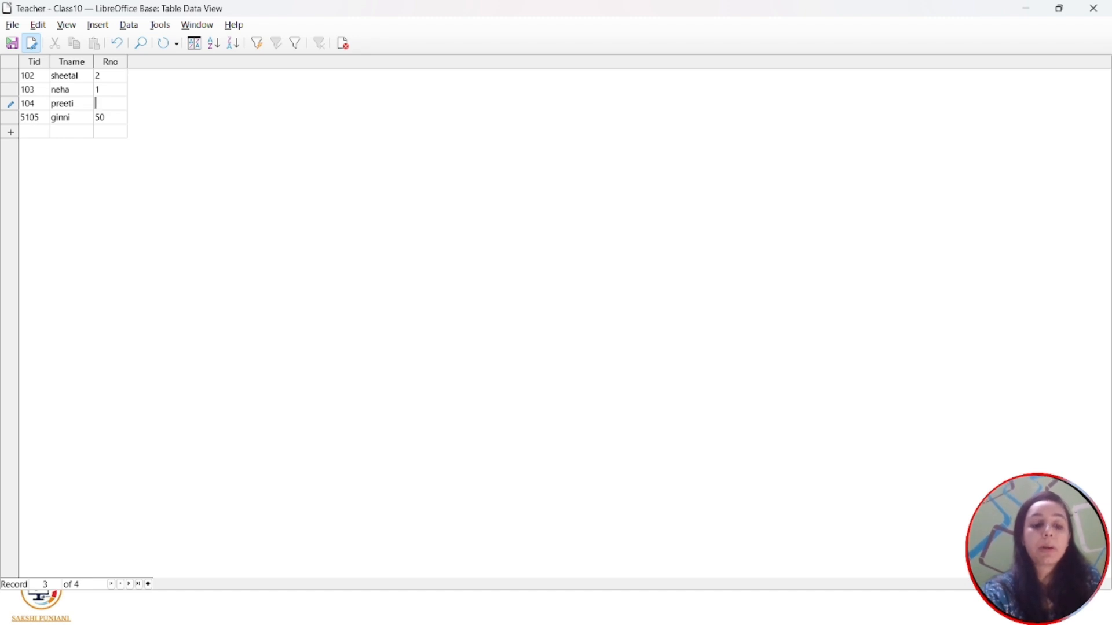
text(5)
click(107, 118)
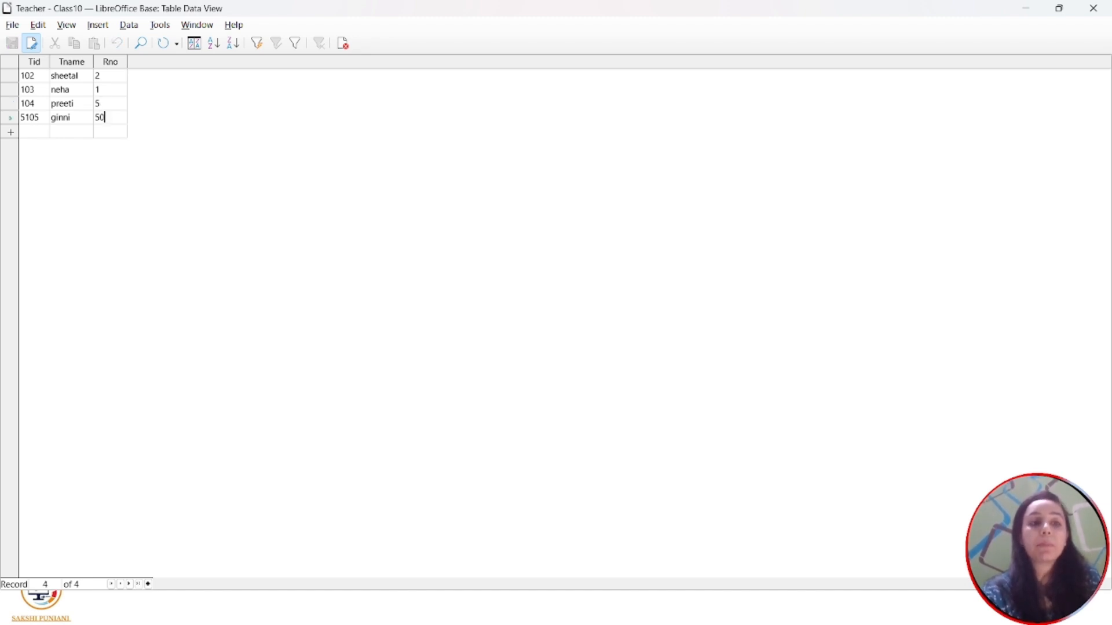
key(BackSpace)
key(BackSpace)
text(6)
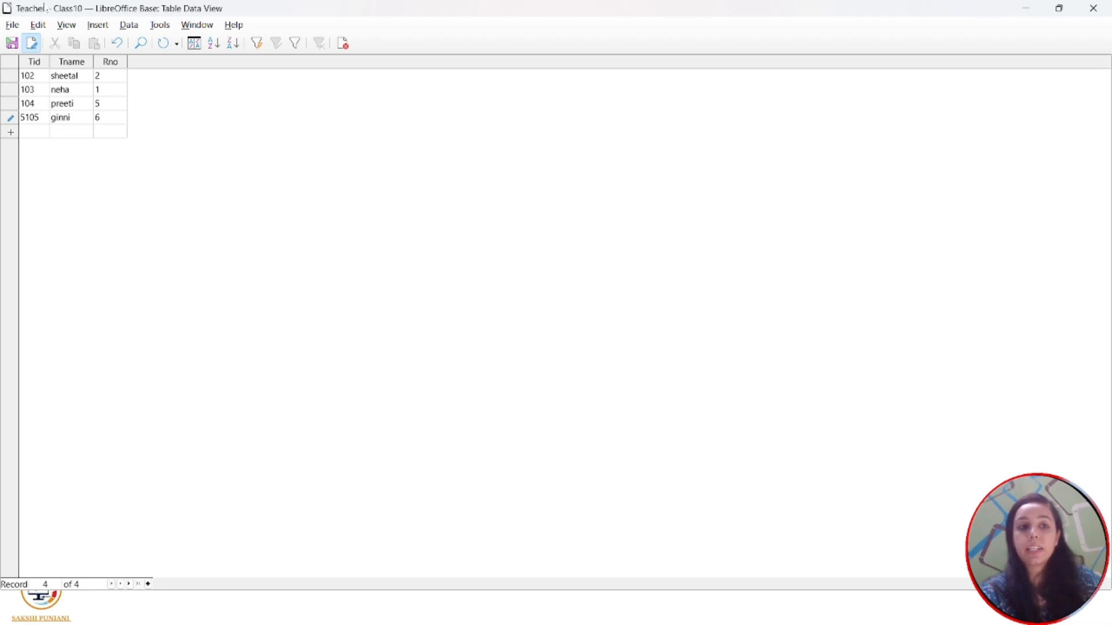
click(12, 42)
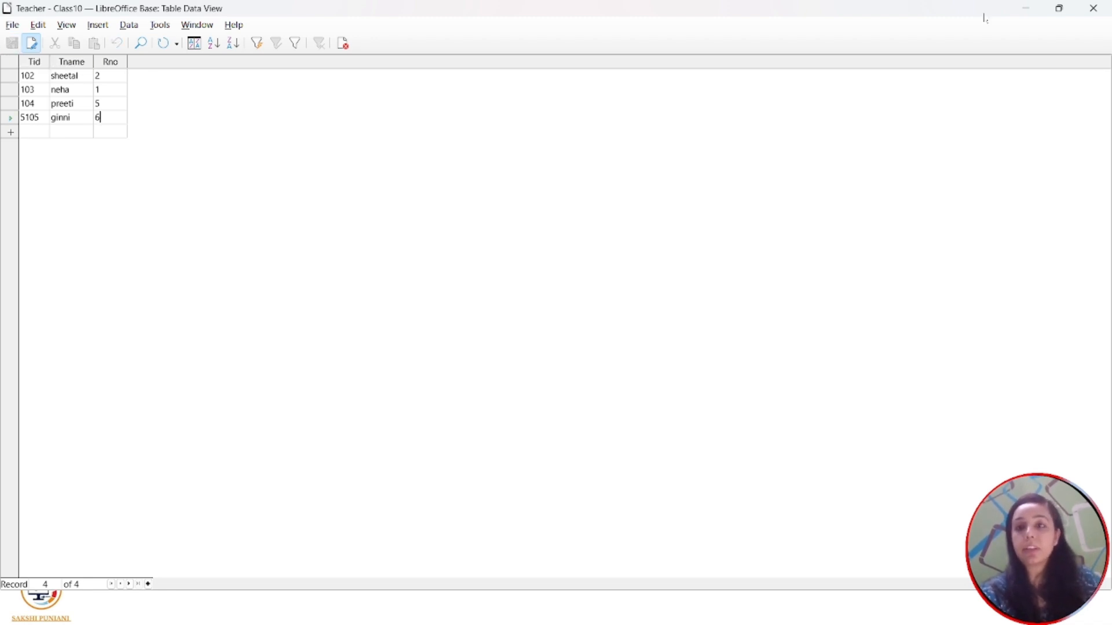
click(1025, 8)
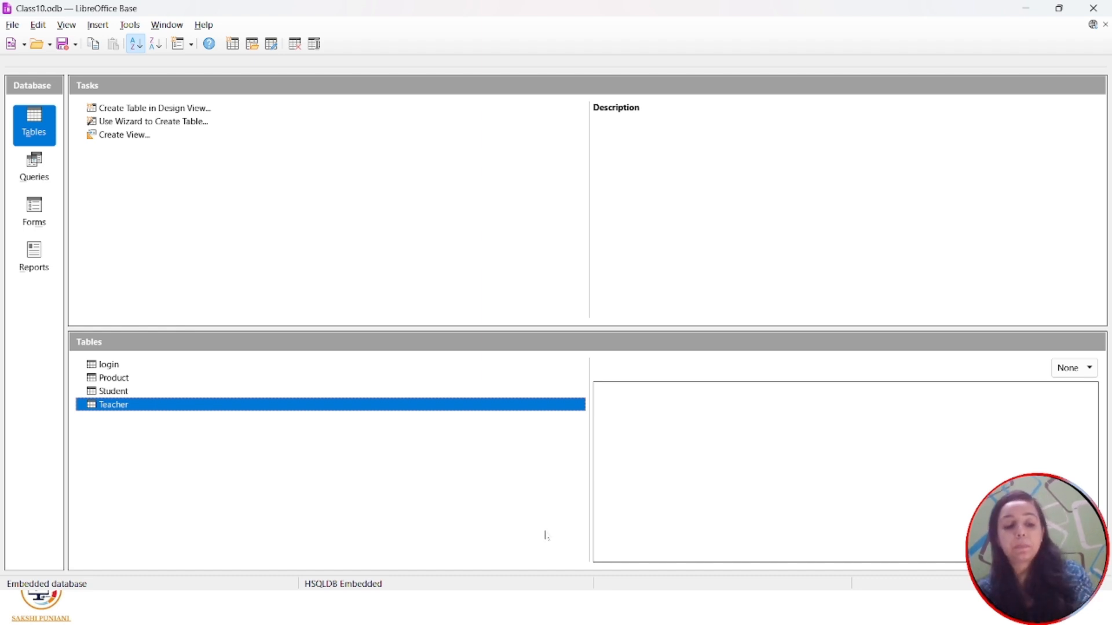
- Return to the Query1 design window and run the query with the >=5 criterion
key(alt+Tab)
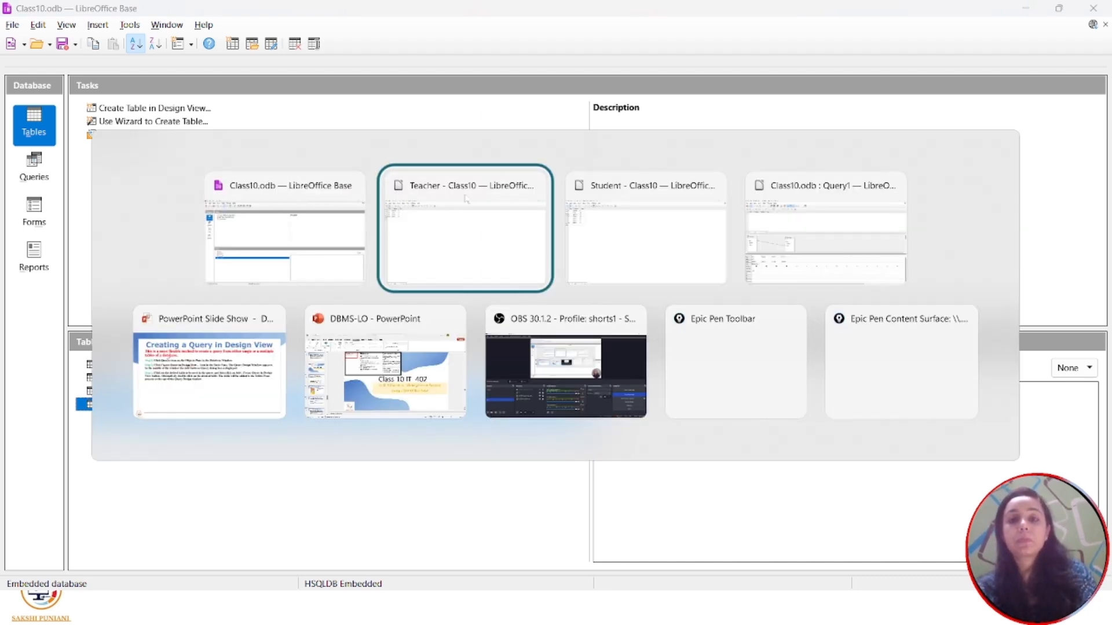
click(842, 217)
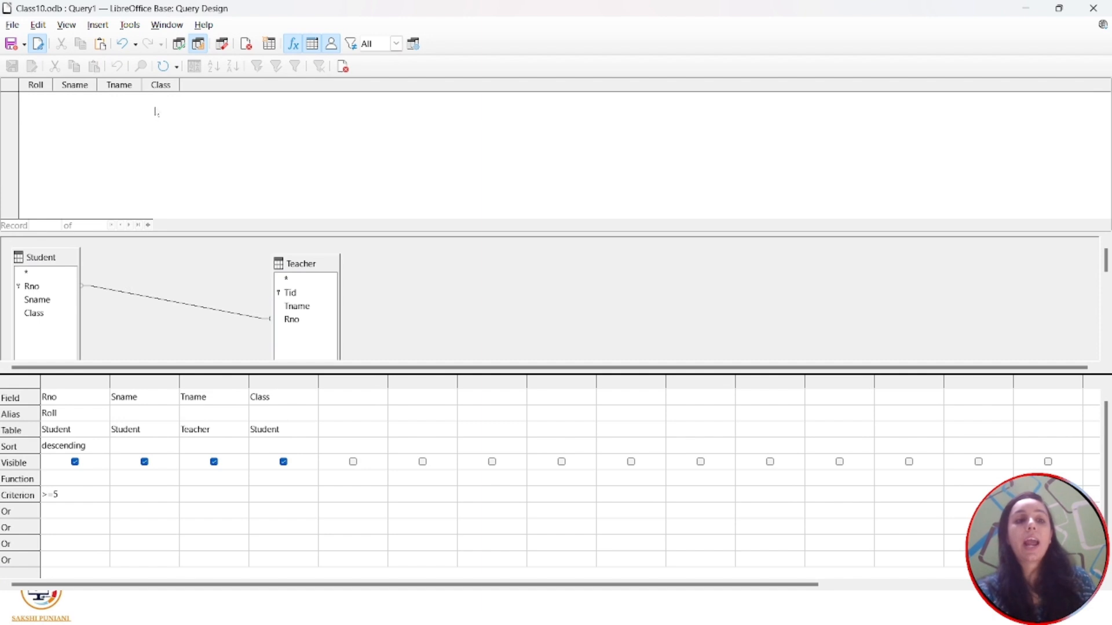
click(179, 43)
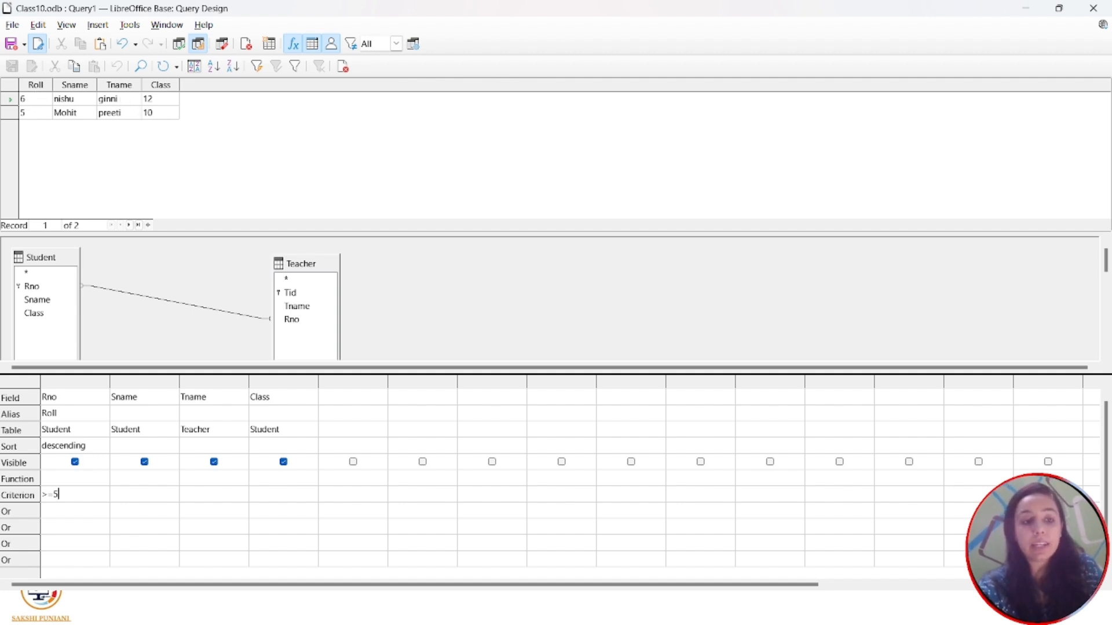
- Change the Rno criterion to >=4 and run the query again
key(BackSpace)
text(4)
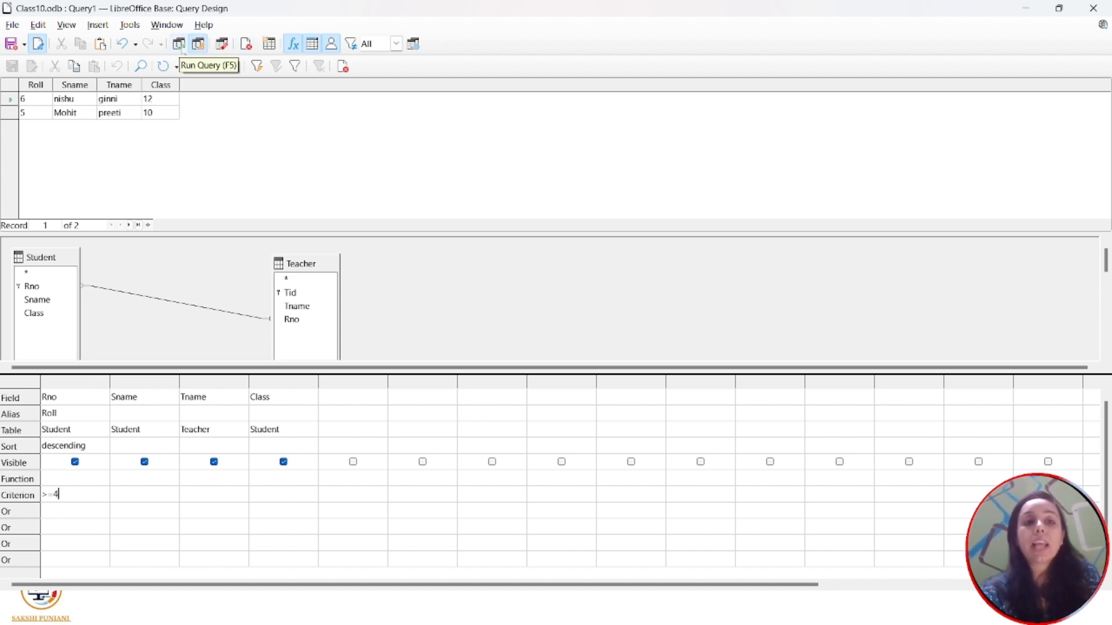
click(180, 49)
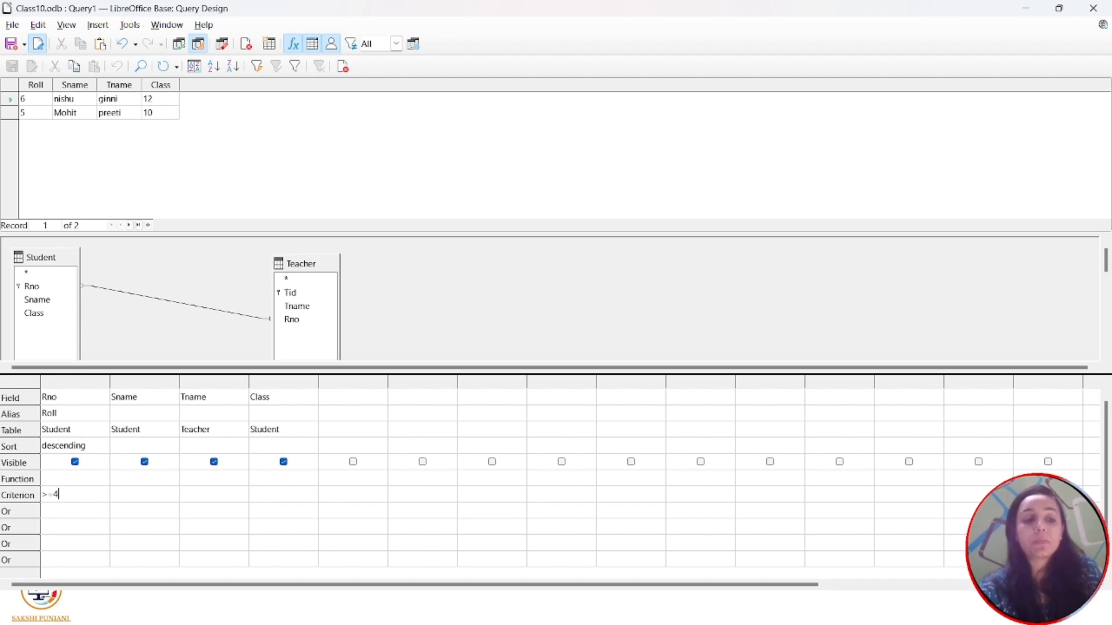
- Look up the student names in the Student table for the Sname criterion and return to the query design
click(132, 498)
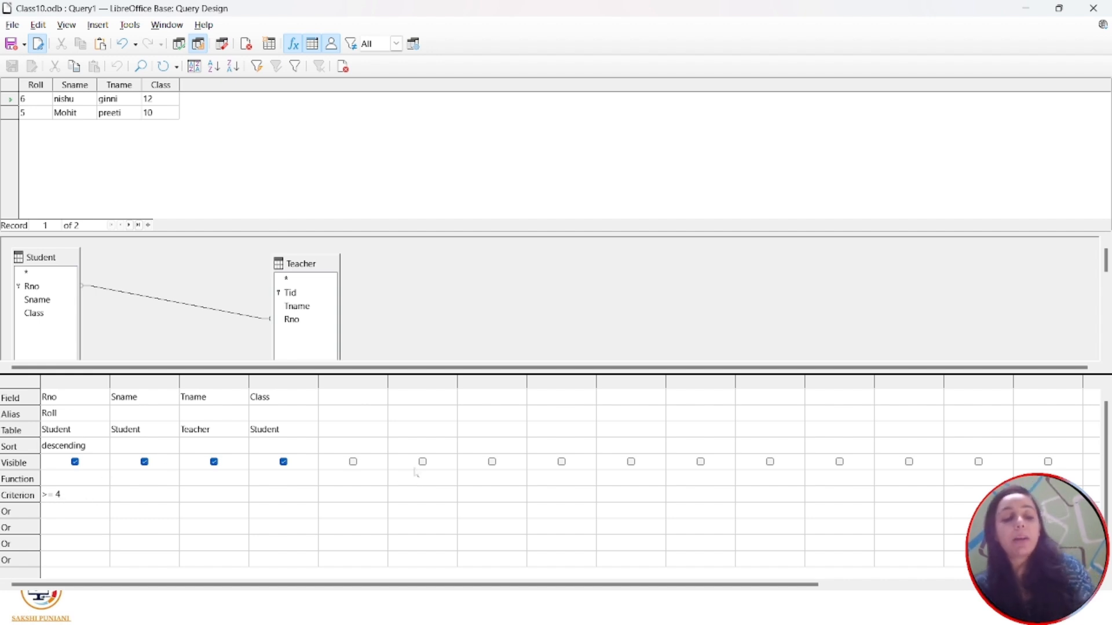
key(alt+Tab)
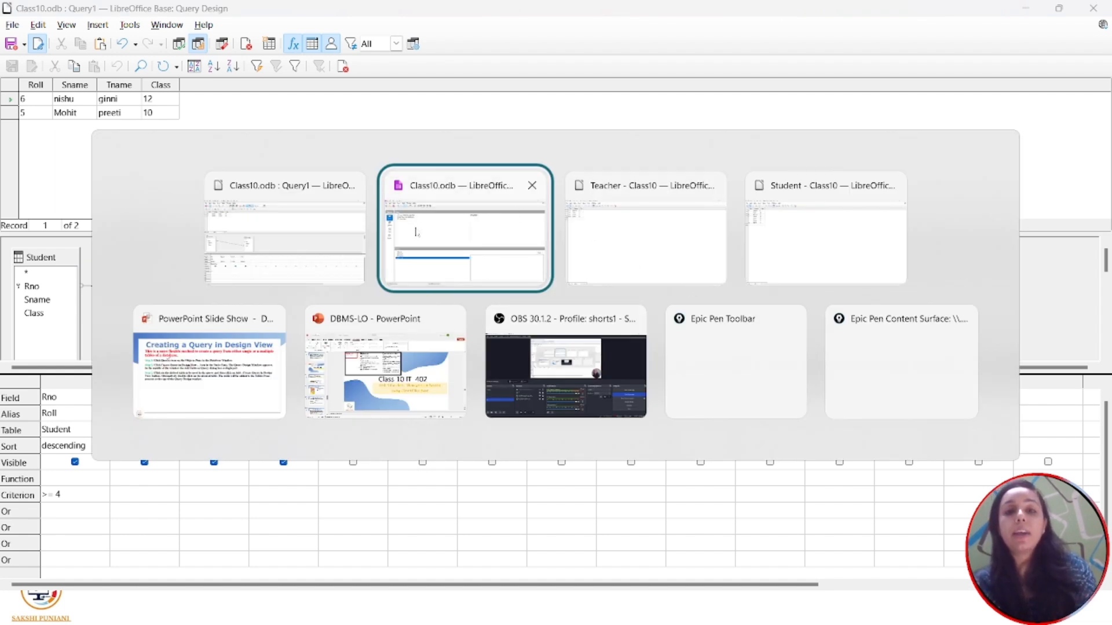
click(783, 194)
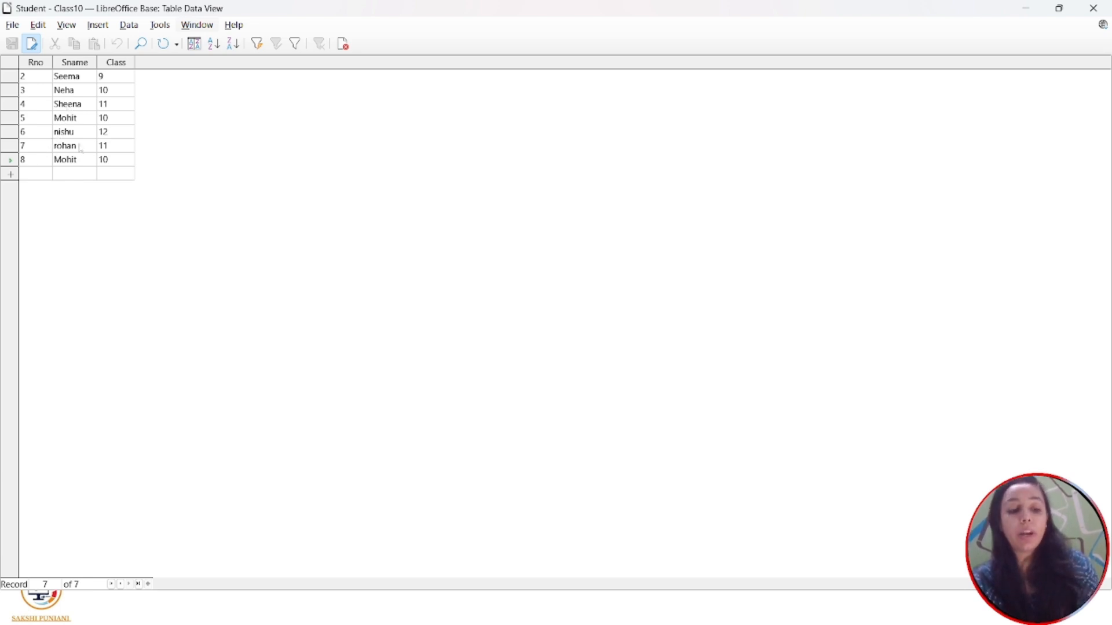
key(alt+Tab)
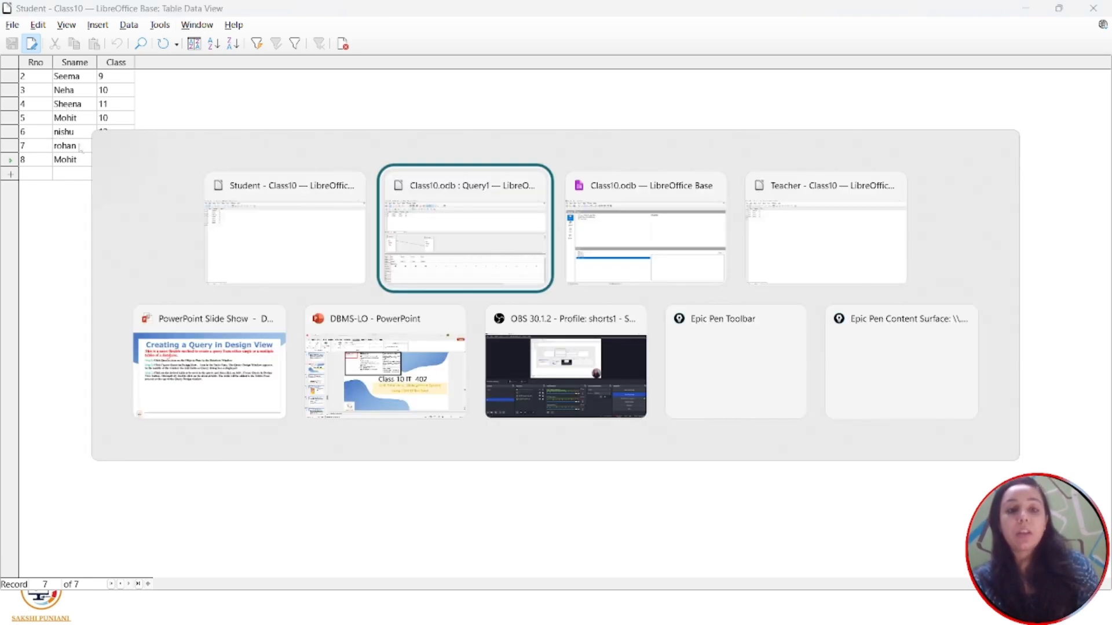
click(454, 207)
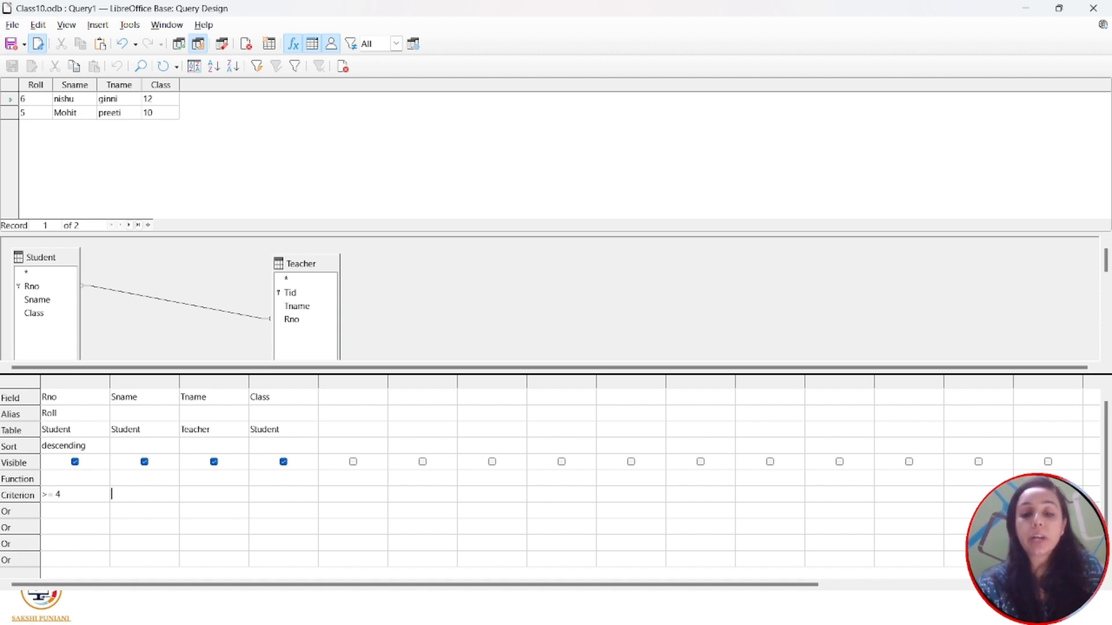
- Try the quoted name of the student with Rno 4 as the Sname criterion and check it against the Student table
text(=)
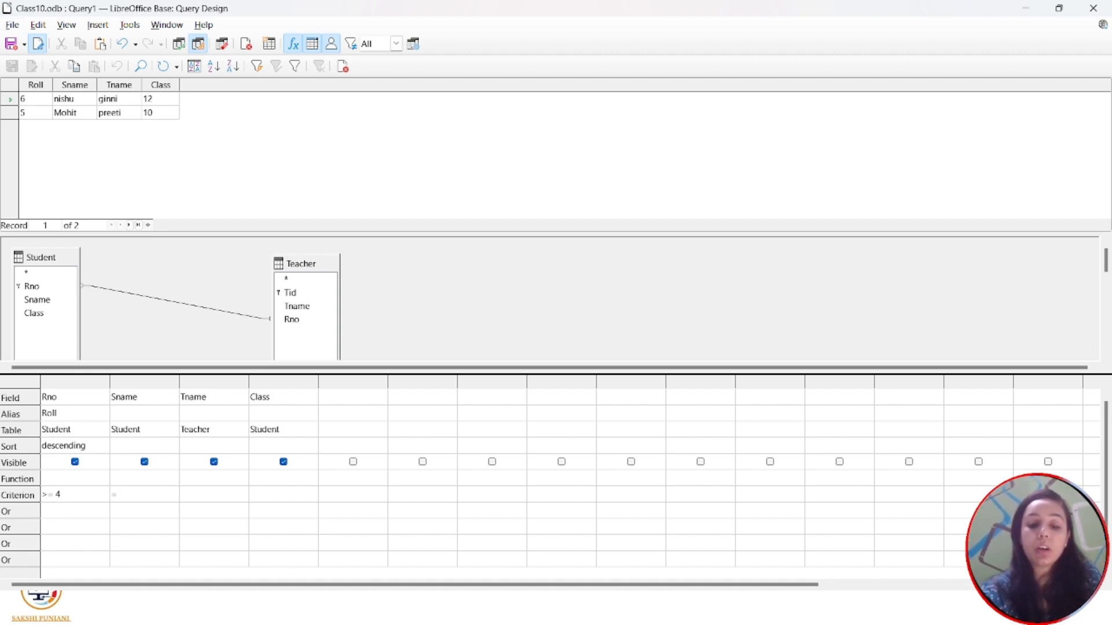
text(')
text(heena)
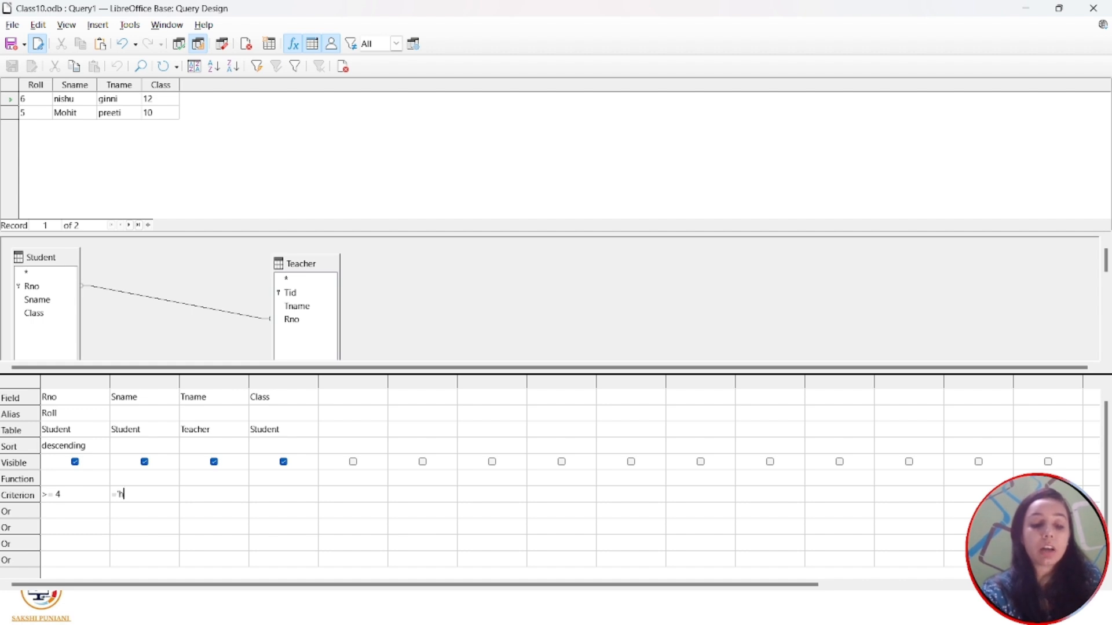
text(')
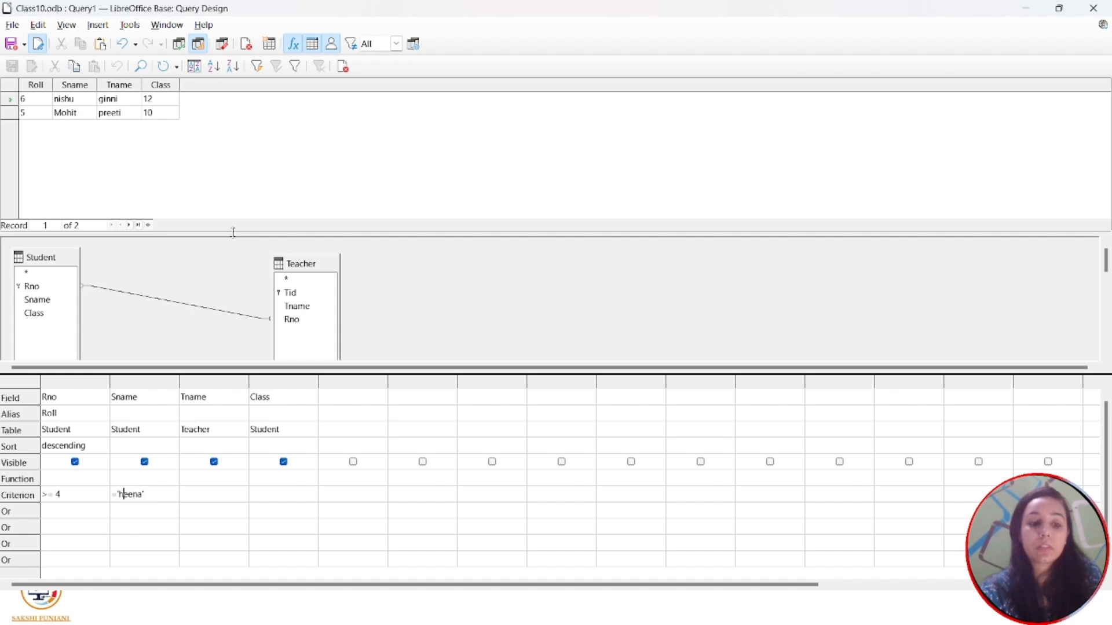
text(s)
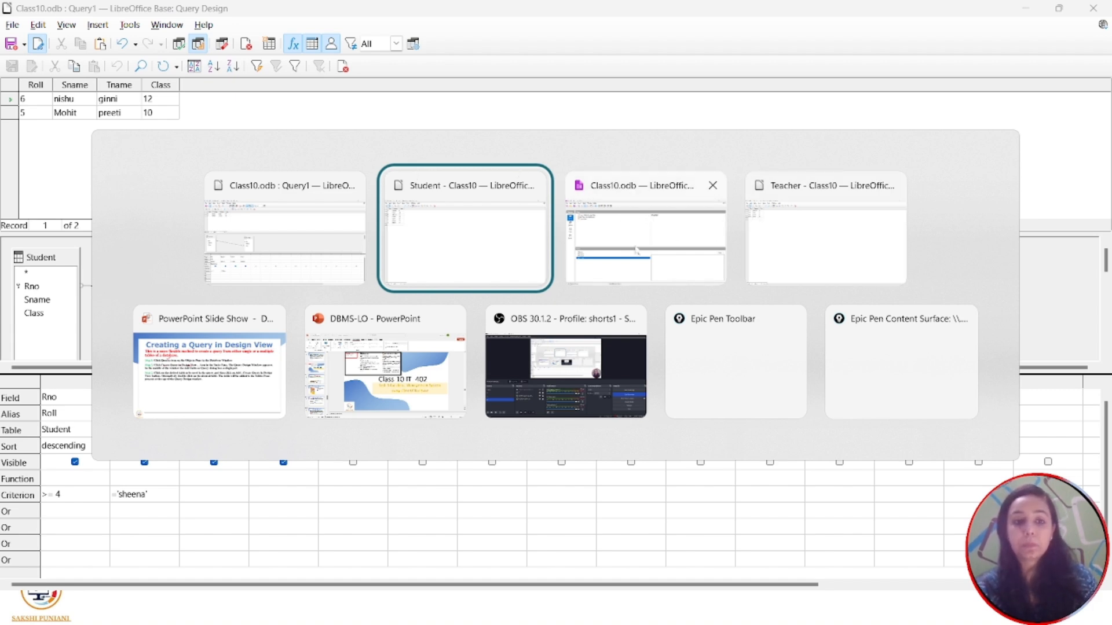
click(483, 230)
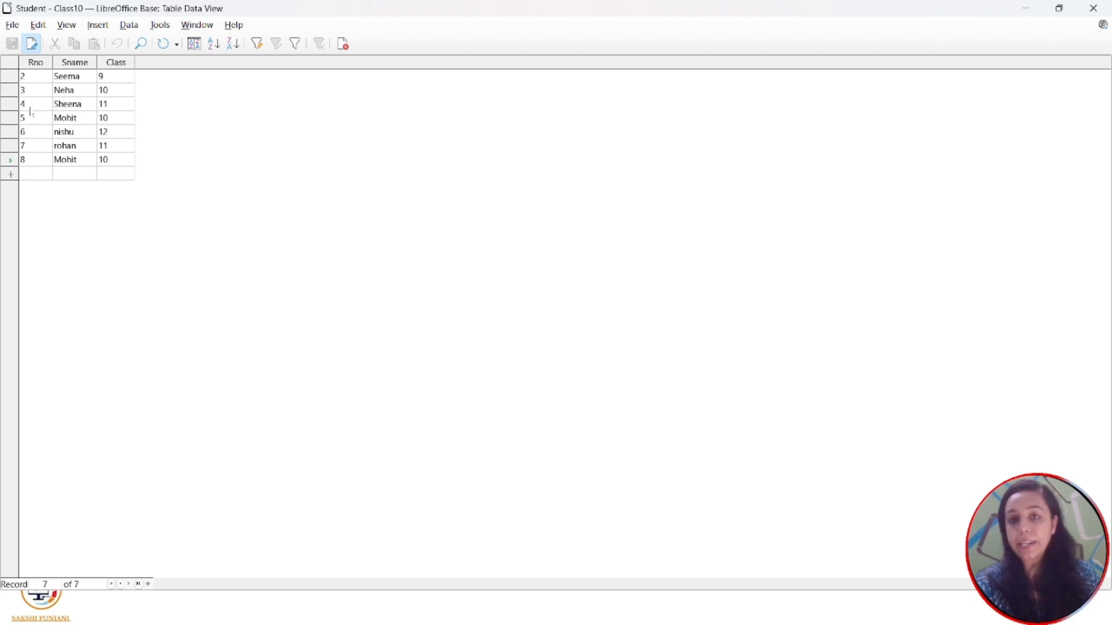
key(alt+Tab)
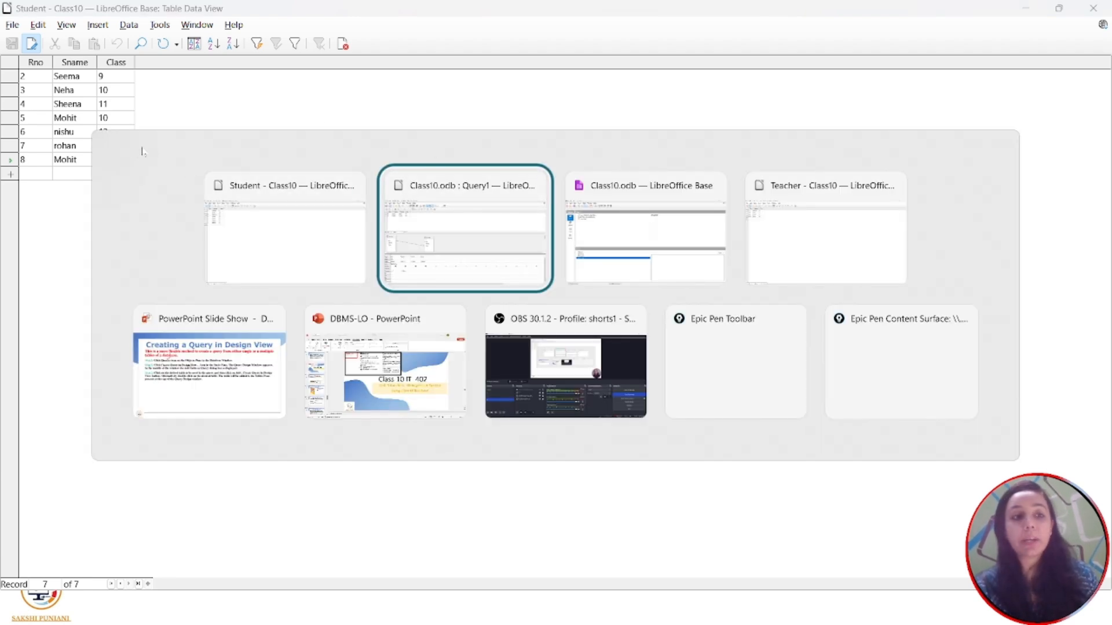
click(486, 242)
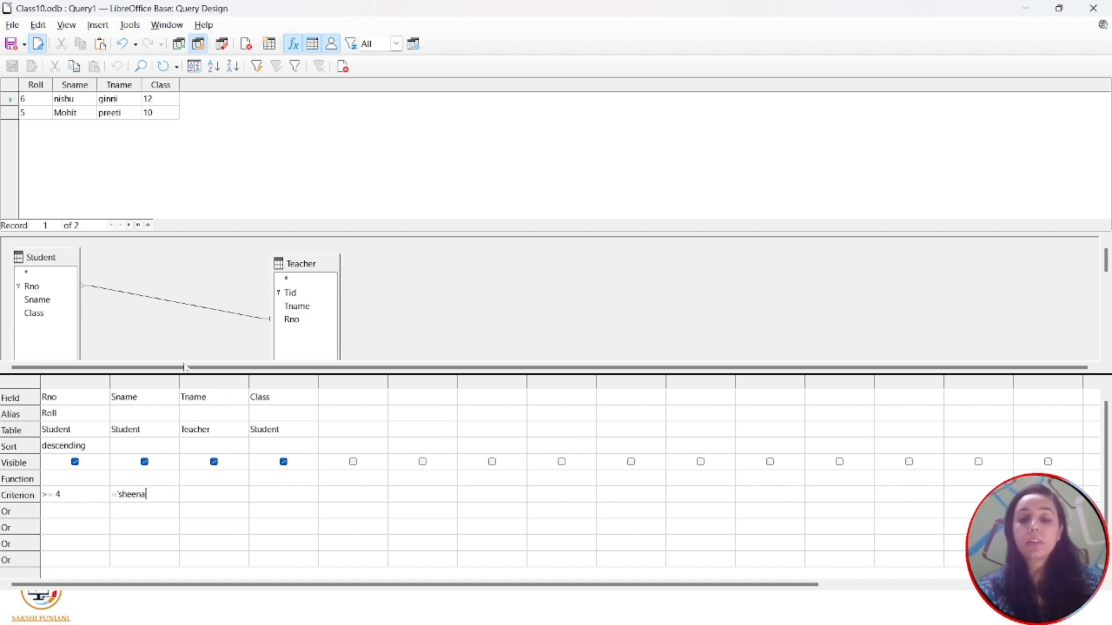
- Replace the Sname criterion with the quoted name of the student with Rno 7 and run the query
key(BackSpace)
key(BackSpace)
key(BackSpace)
key(BackSpace)
key(BackSpace)
key(BackSpace)
text(ro)
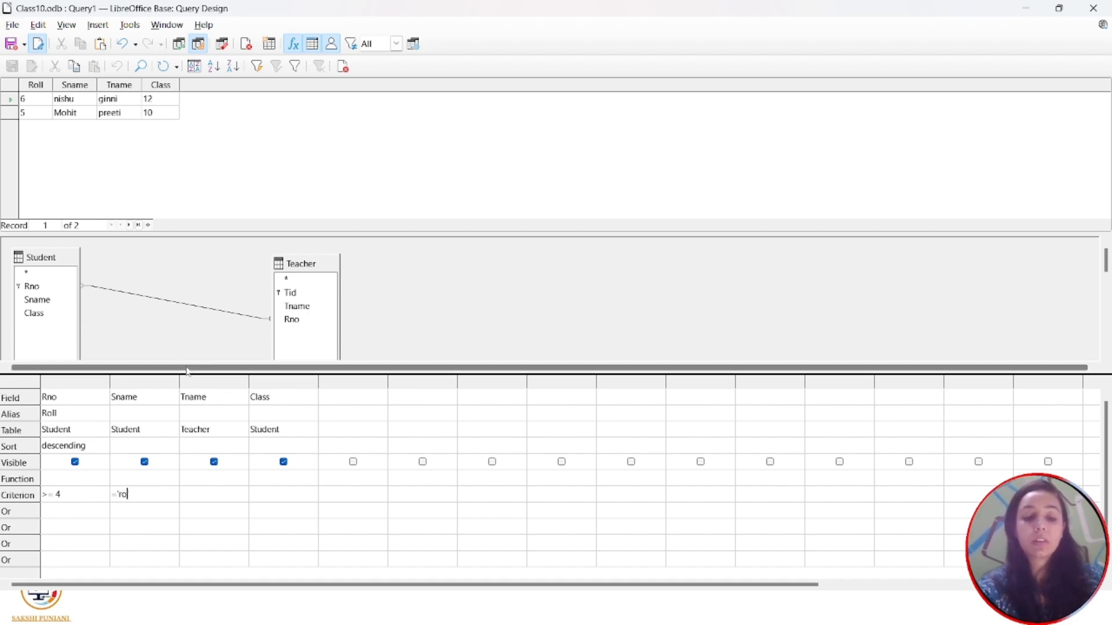
text(han)
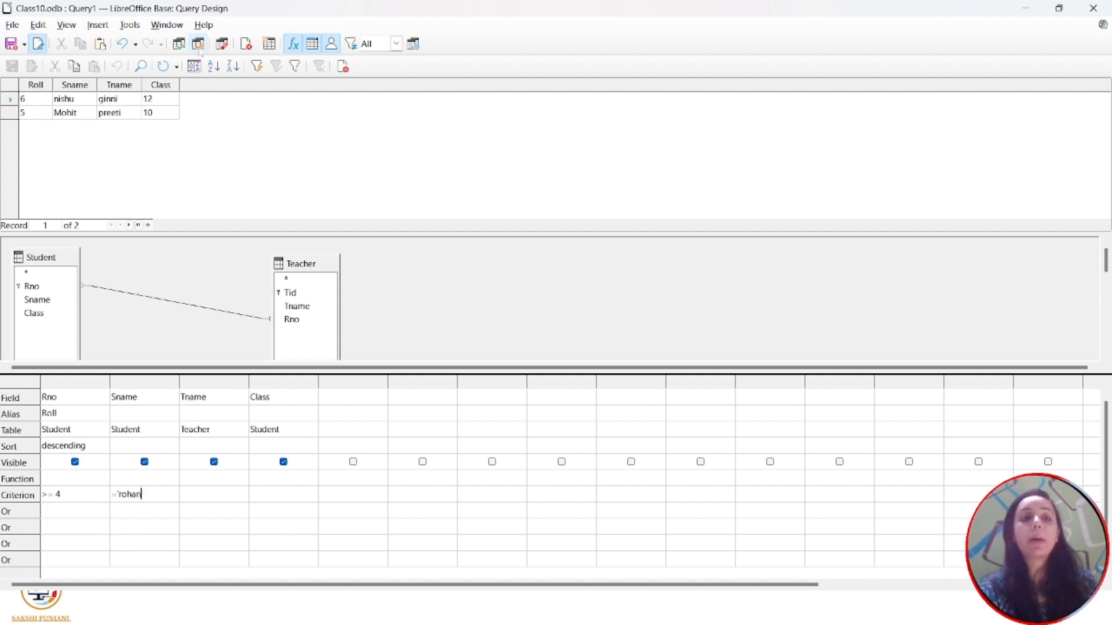
click(180, 48)
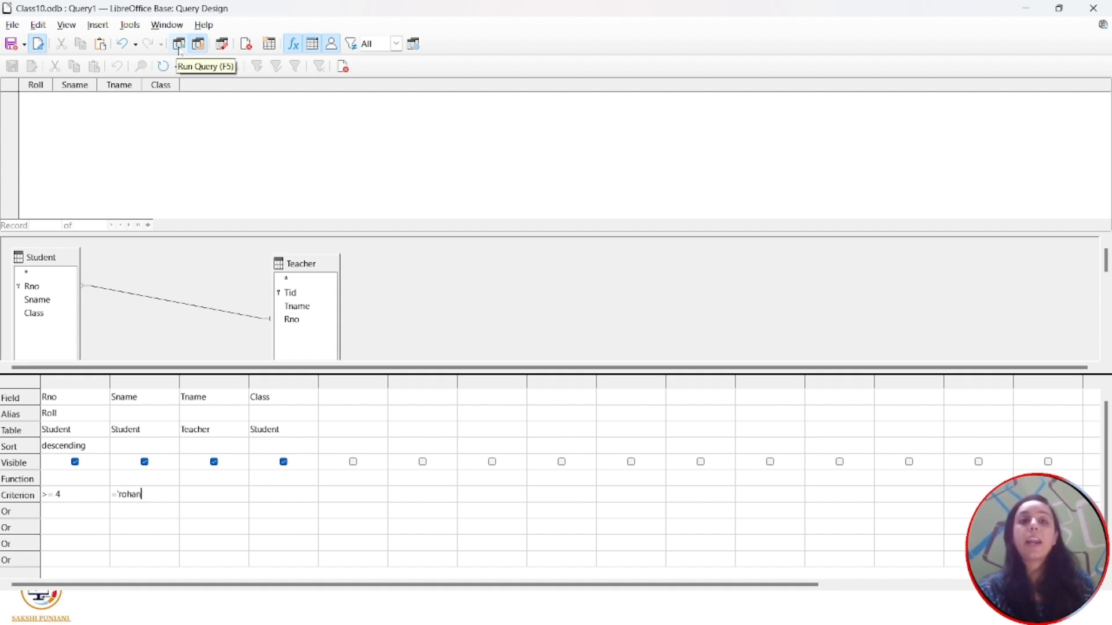
- Check the Student table, then set Rno to 7 for the Teacher record with Tid 5105 and save the record
key(alt+Tab)
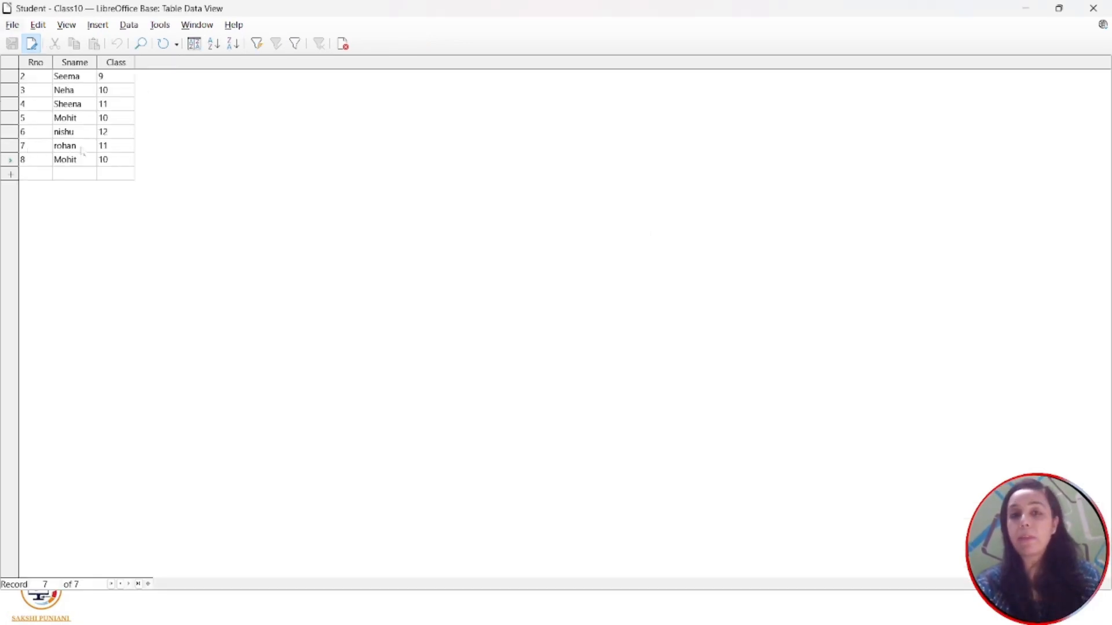
key(alt+Tab)
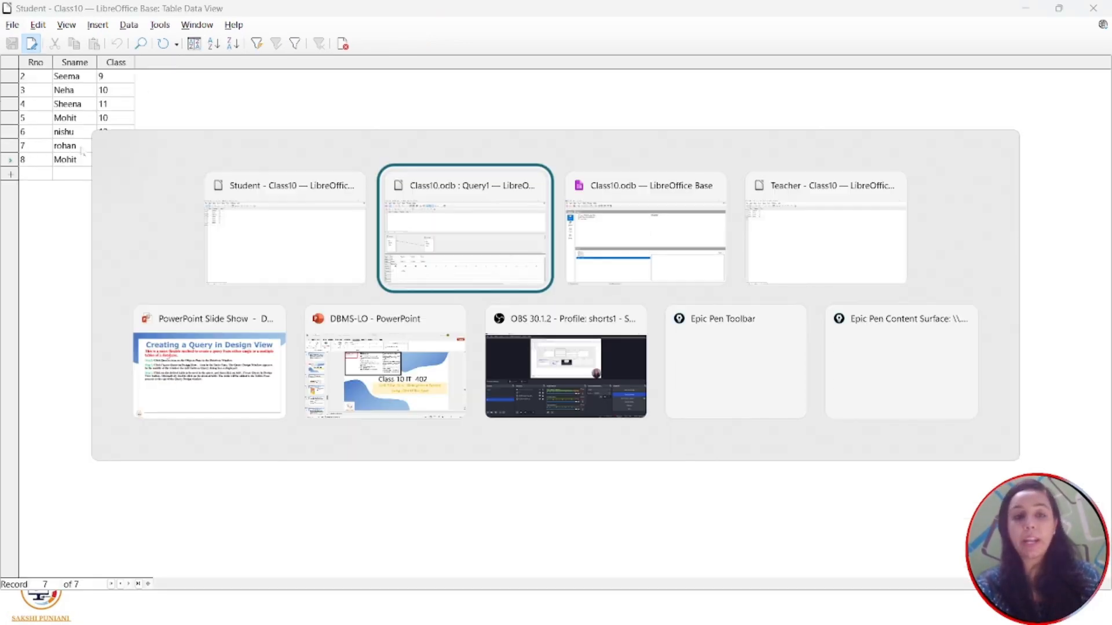
click(817, 272)
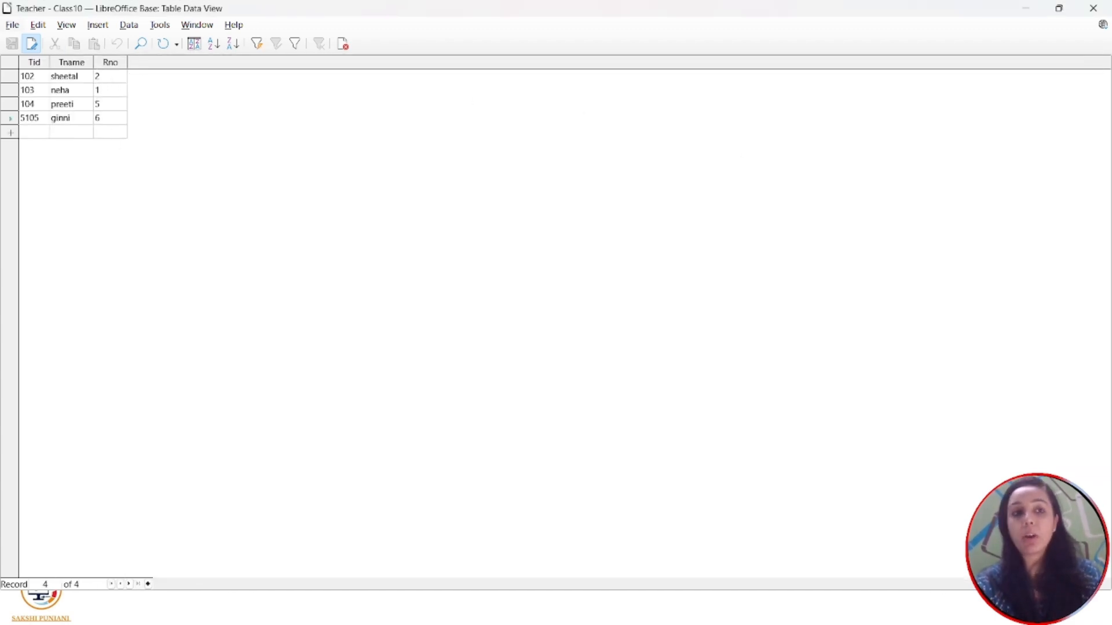
key(BackSpace)
text(7)
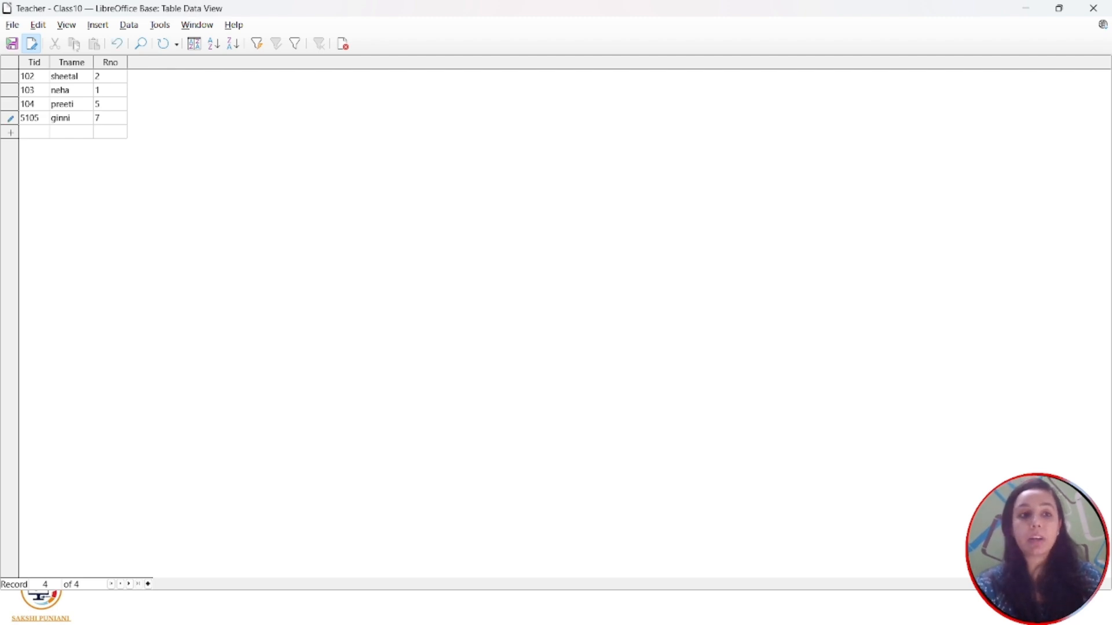
click(11, 44)
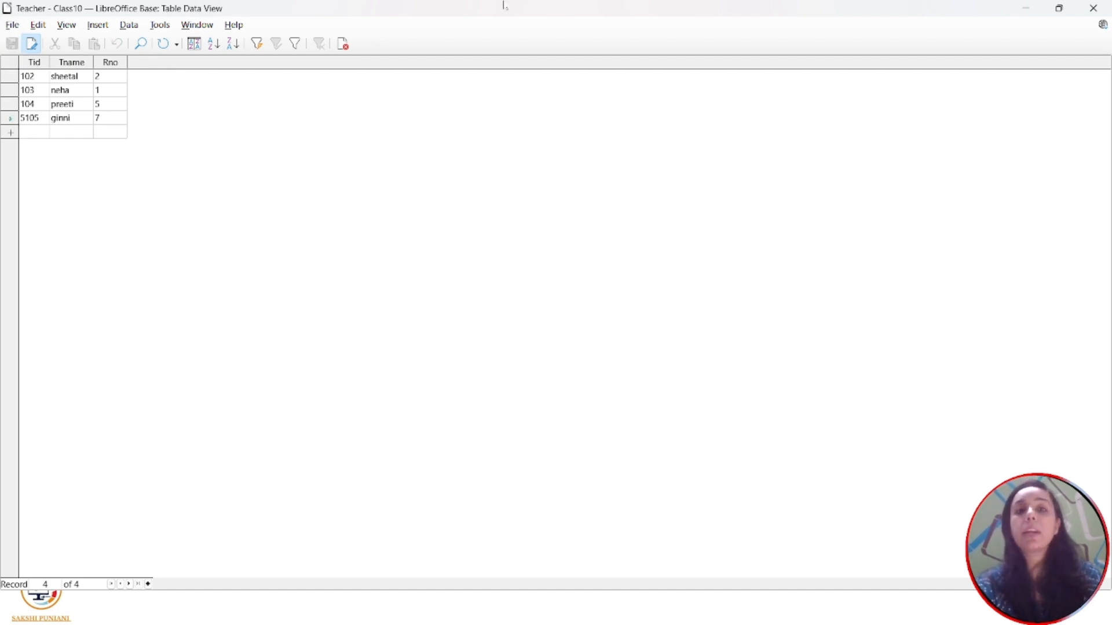
- Return to the Query1 design window and rerun the query against the updated Teacher data
click(1024, 12)
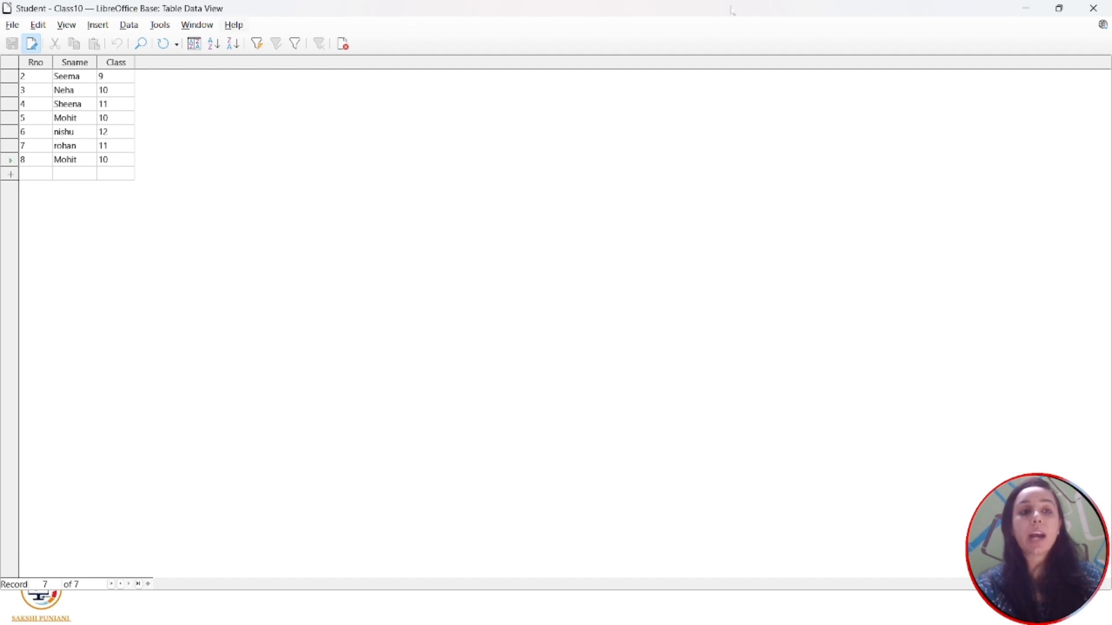
click(1081, 10)
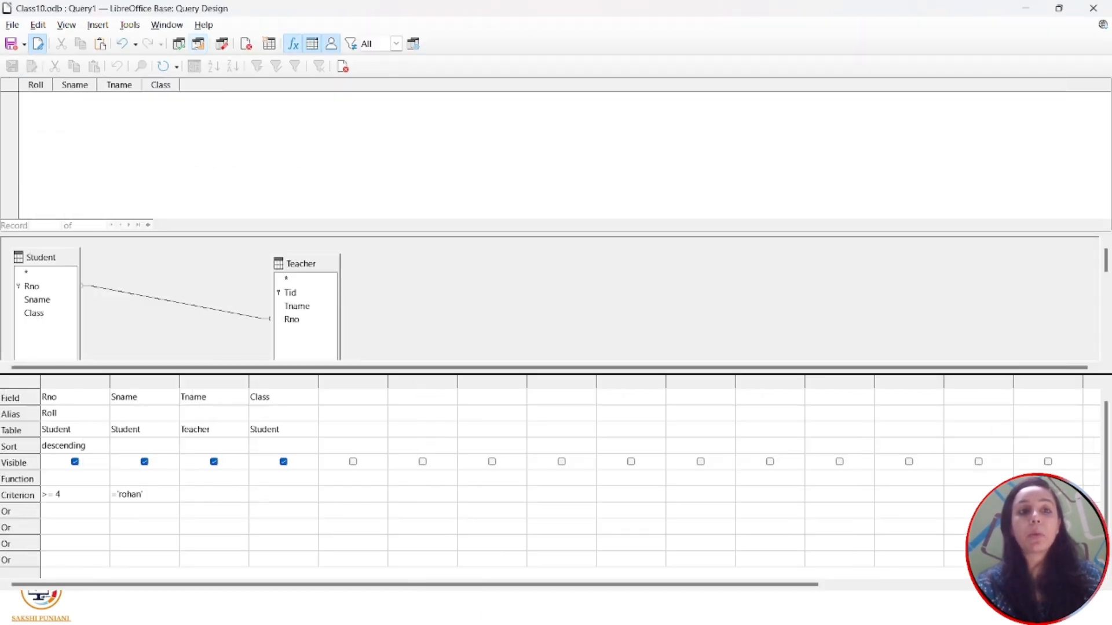
click(178, 49)
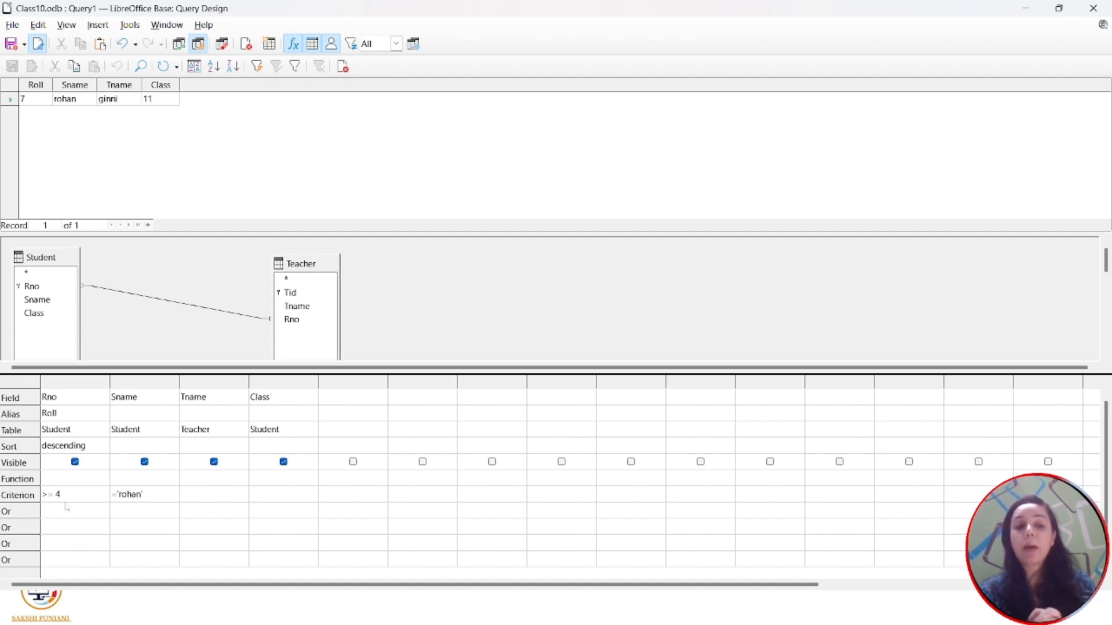
- Clear the Sname criterion completely and run the query with only the Rno criterion >=4
key(BackSpace)
key(BackSpace)
key(BackSpace)
key(BackSpace)
key(BackSpace)
key(BackSpace)
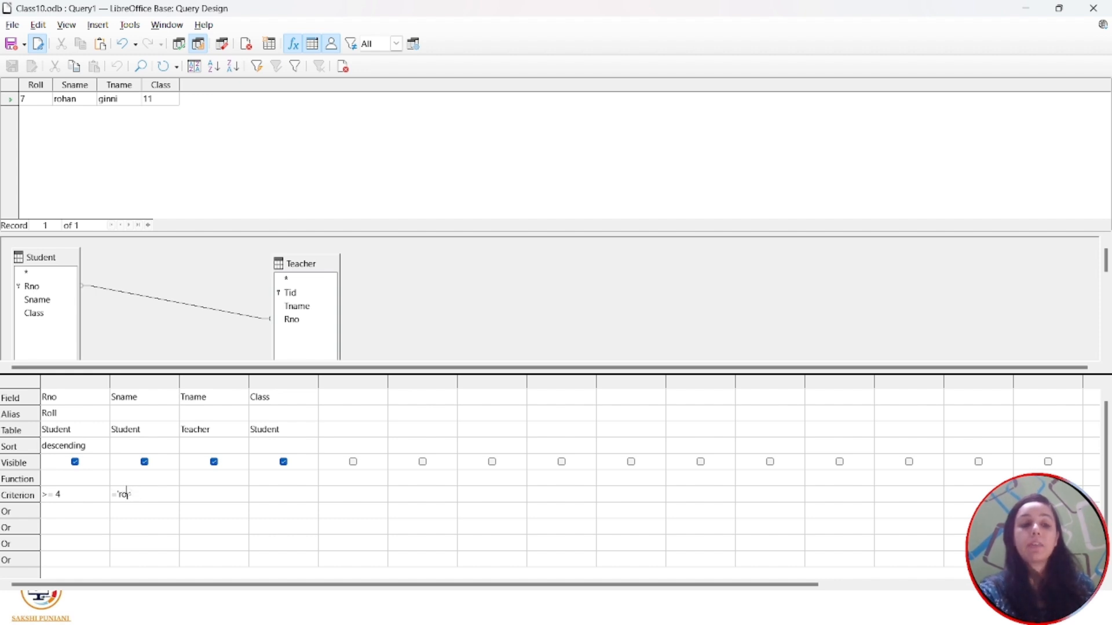
key(BackSpace)
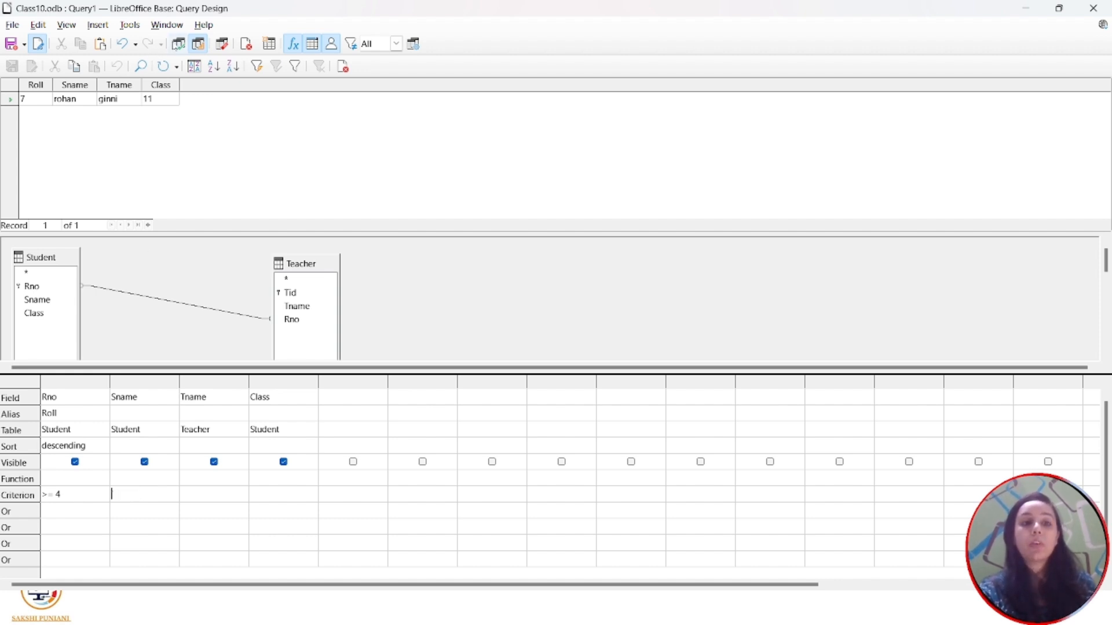
click(178, 43)
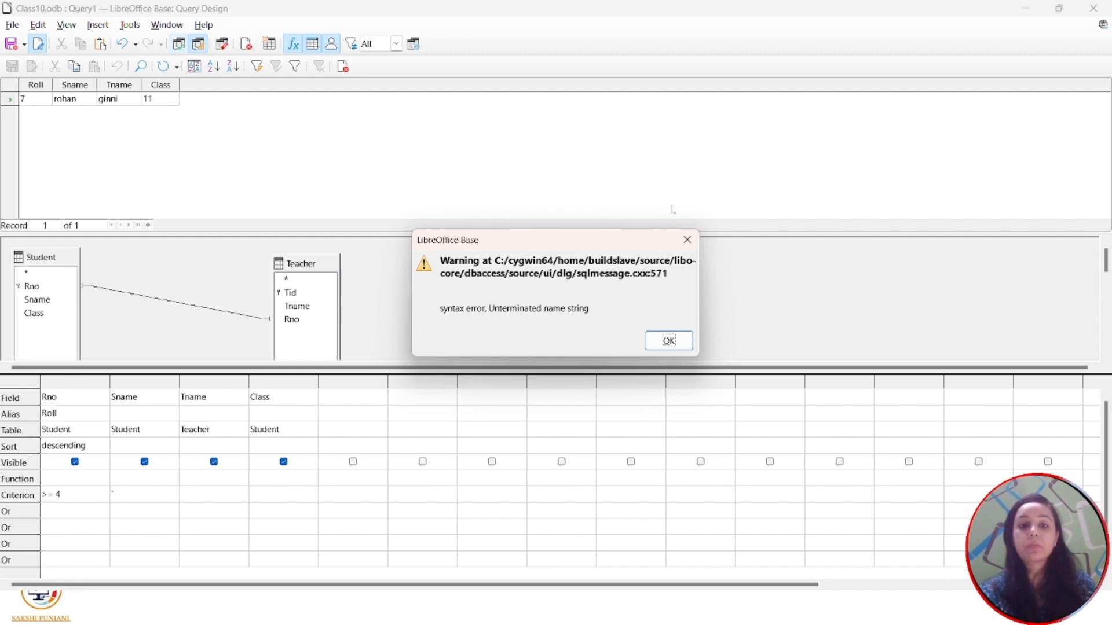
click(687, 240)
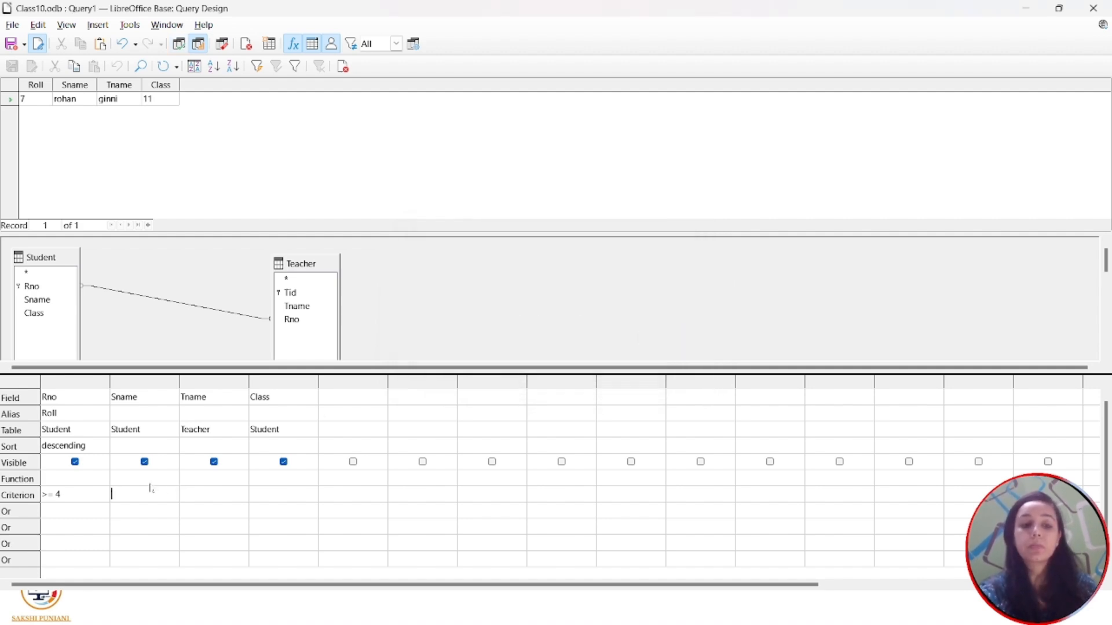
click(186, 50)
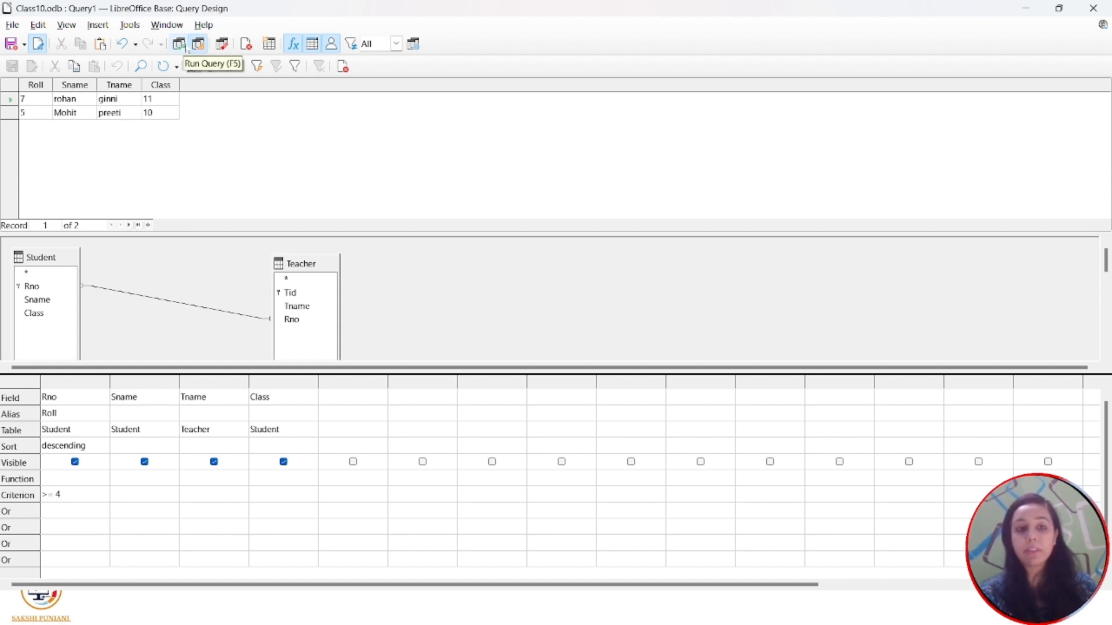
- Enter the quoted name of the student with Rno 7 as the Sname criterion again and run the query
text(')
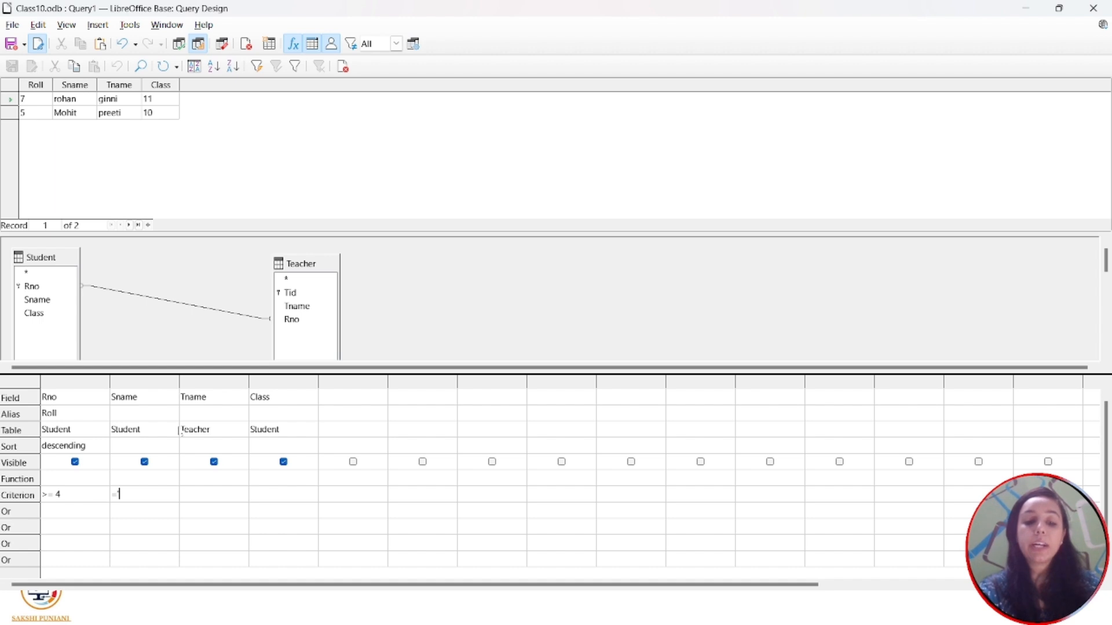
text(rohan)
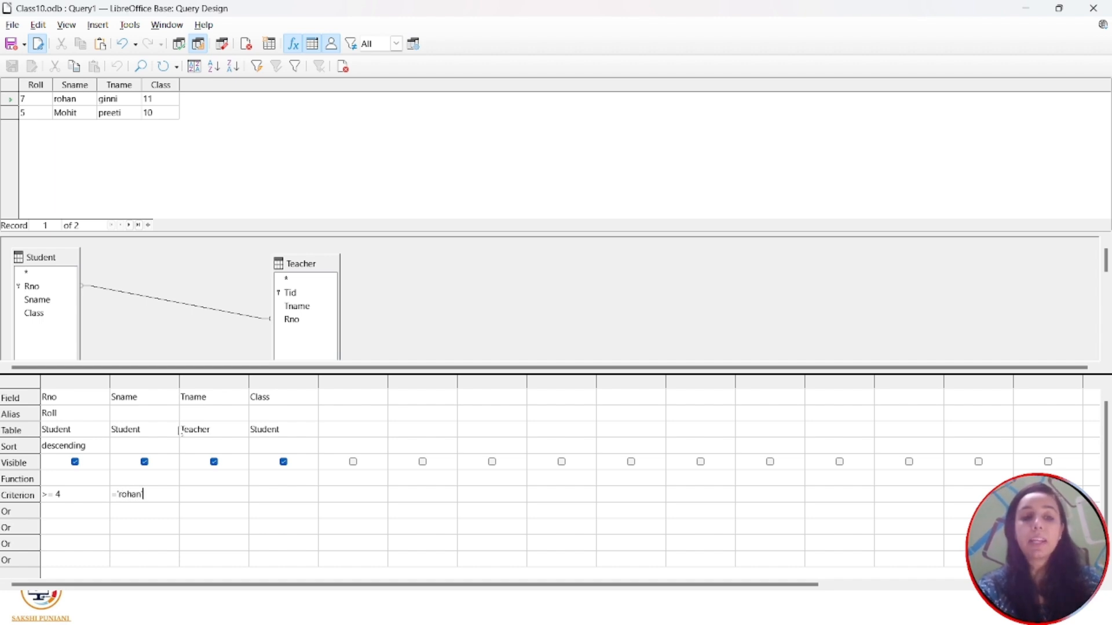
click(181, 46)
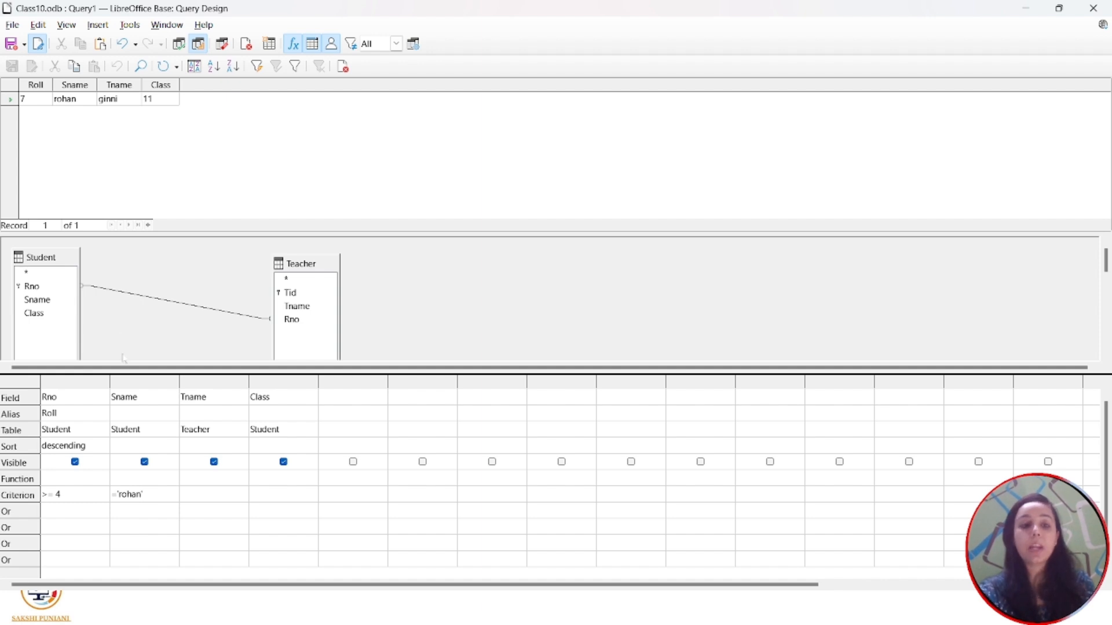
- Run the query with the Class field hidden, and once more with the field made visible again
click(283, 463)
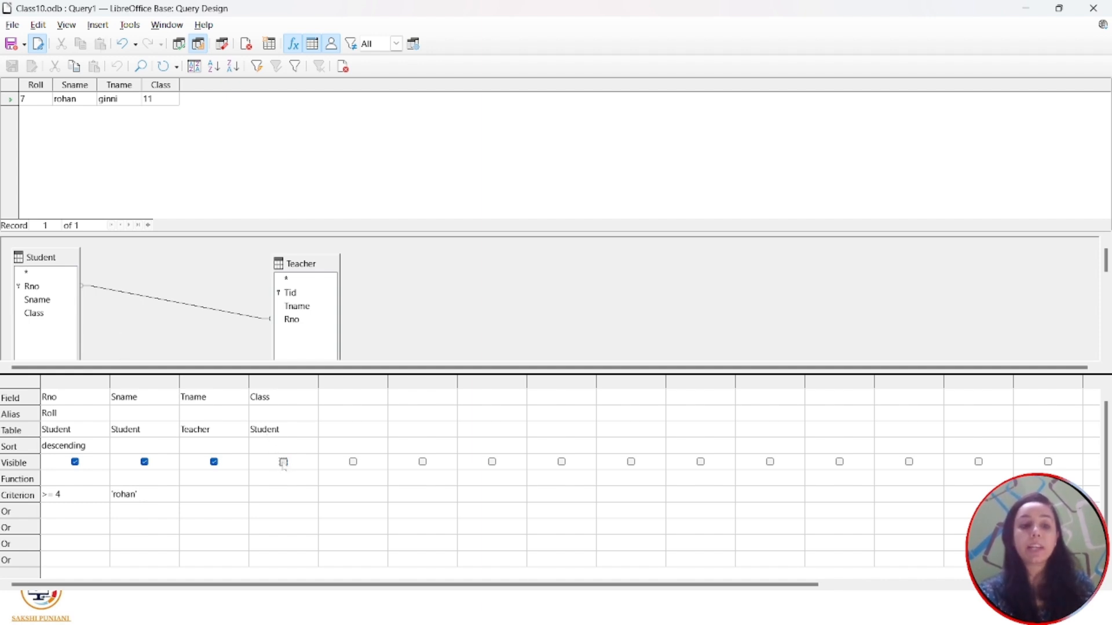
click(179, 45)
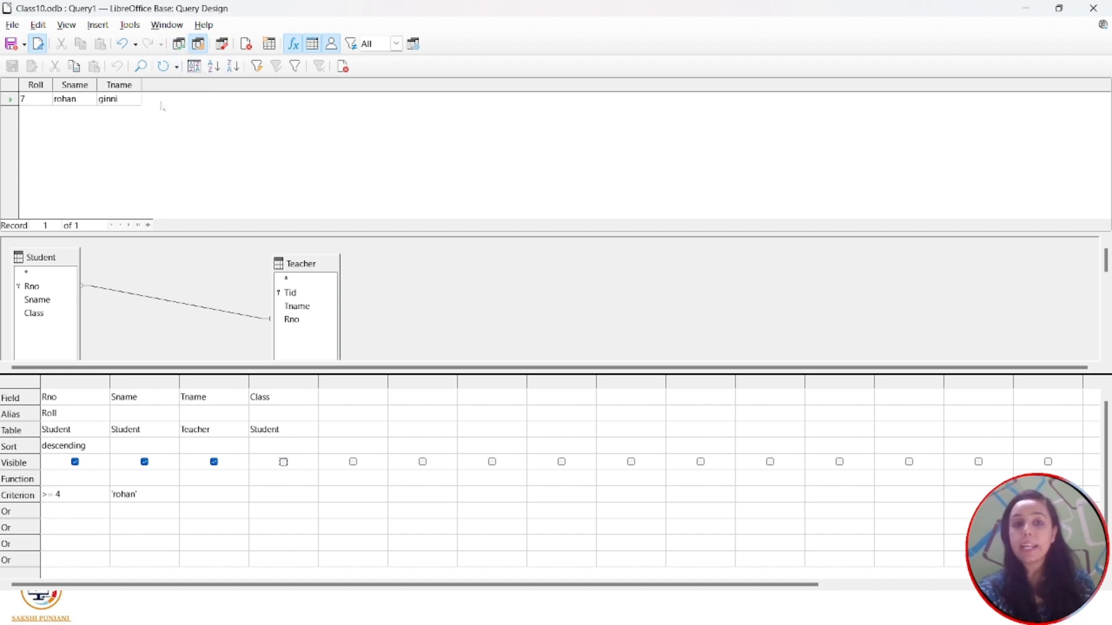
click(283, 462)
click(184, 50)
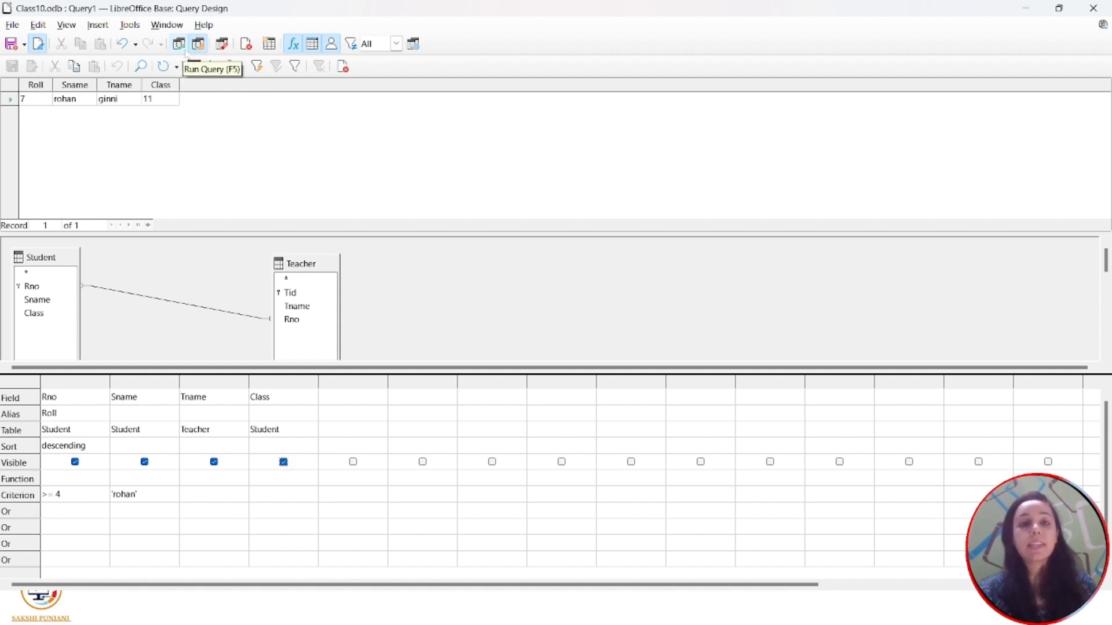
key(alt+Tab)
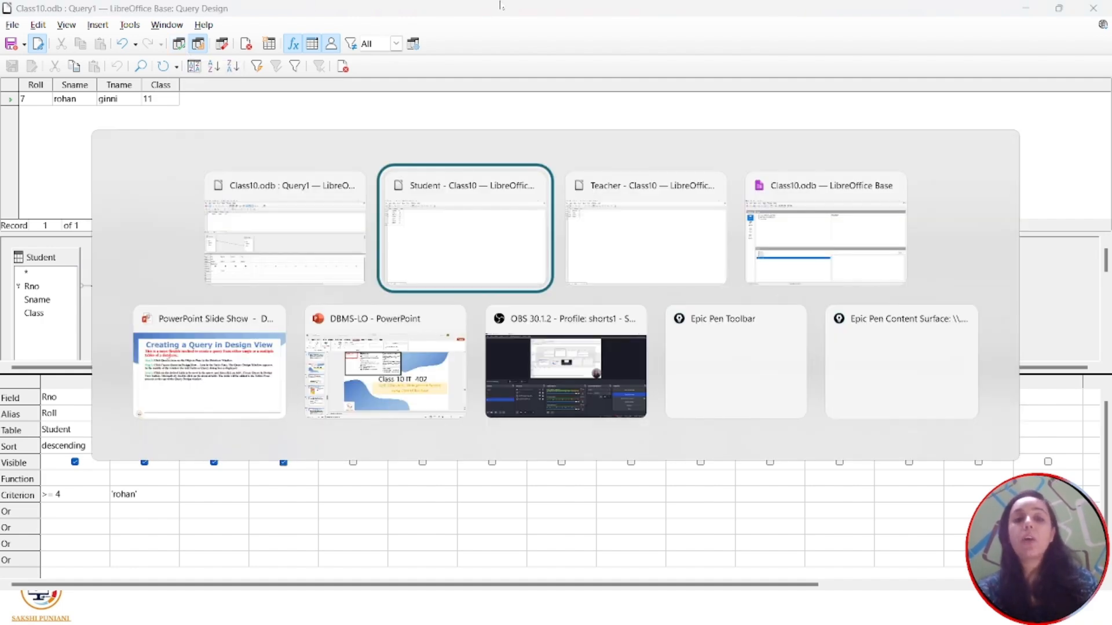
click(242, 360)
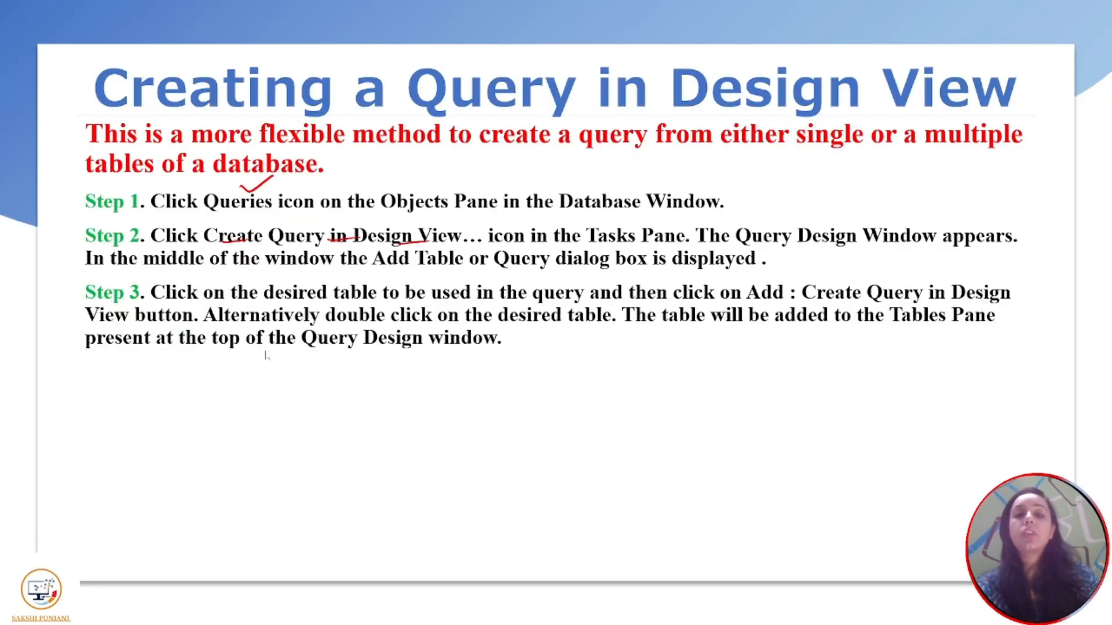
click(628, 279)
click(628, 279)
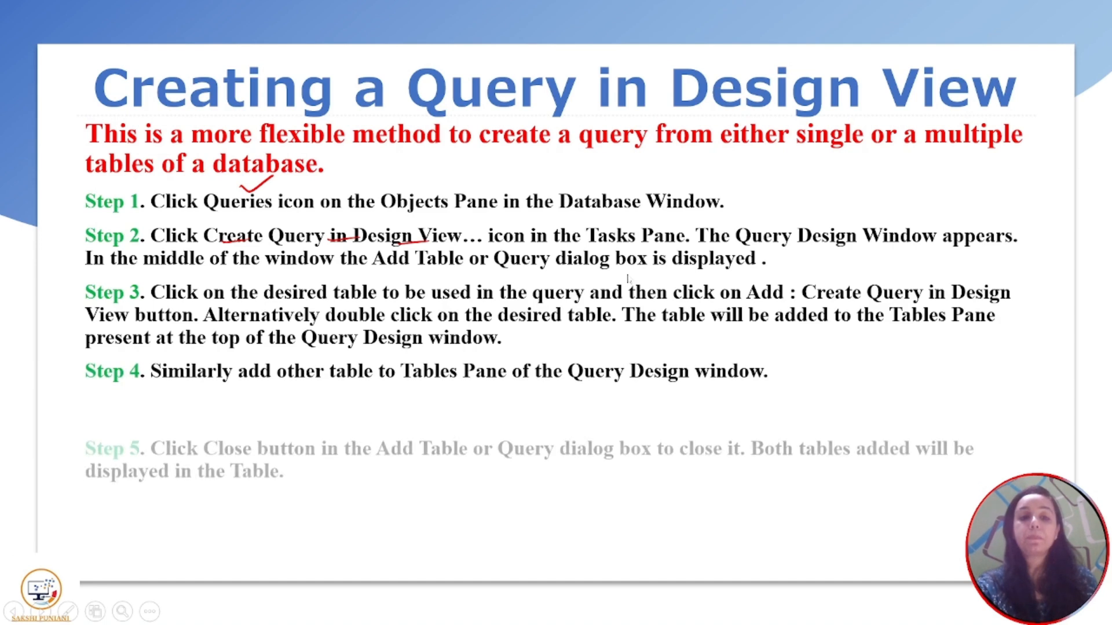
click(628, 279)
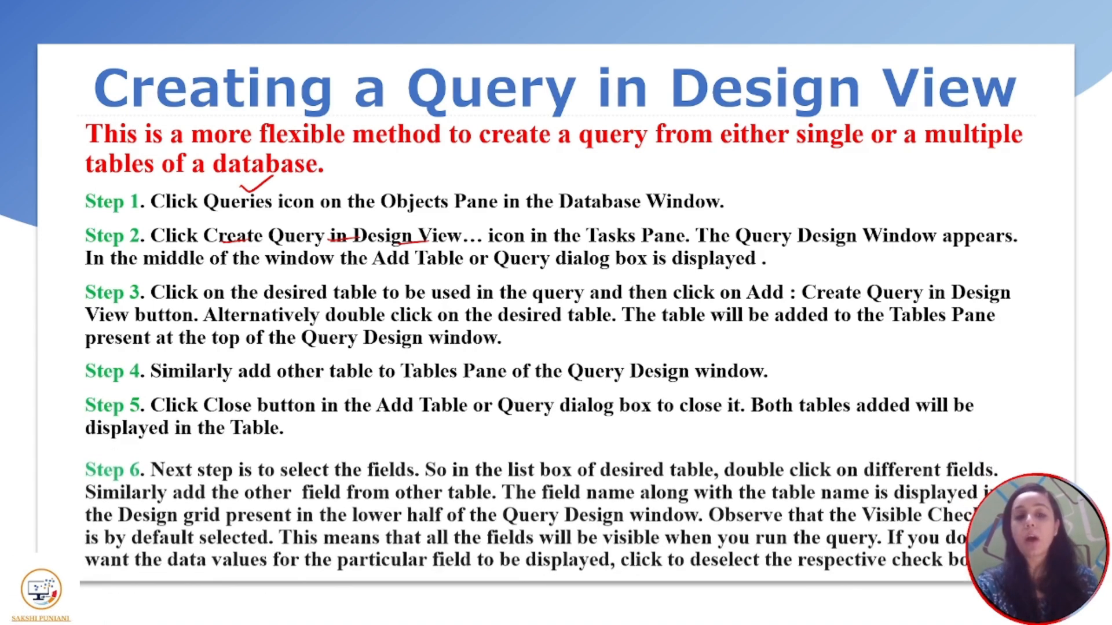
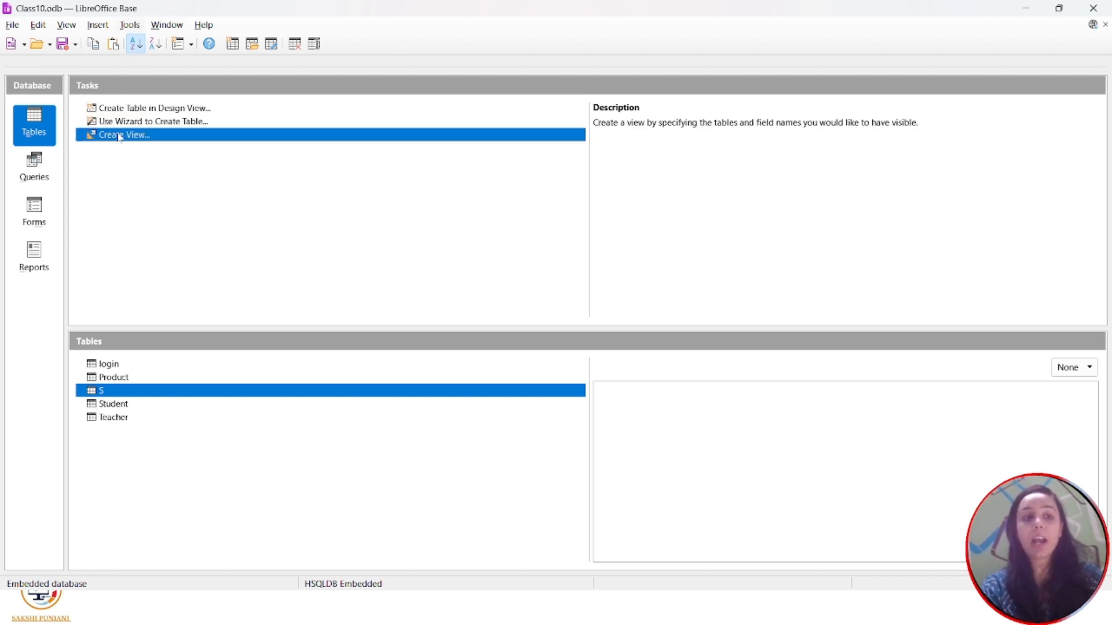
- Create a query in SQL View with the statement SELECT 8 FROM STUDENT and try to run it
click(34, 167)
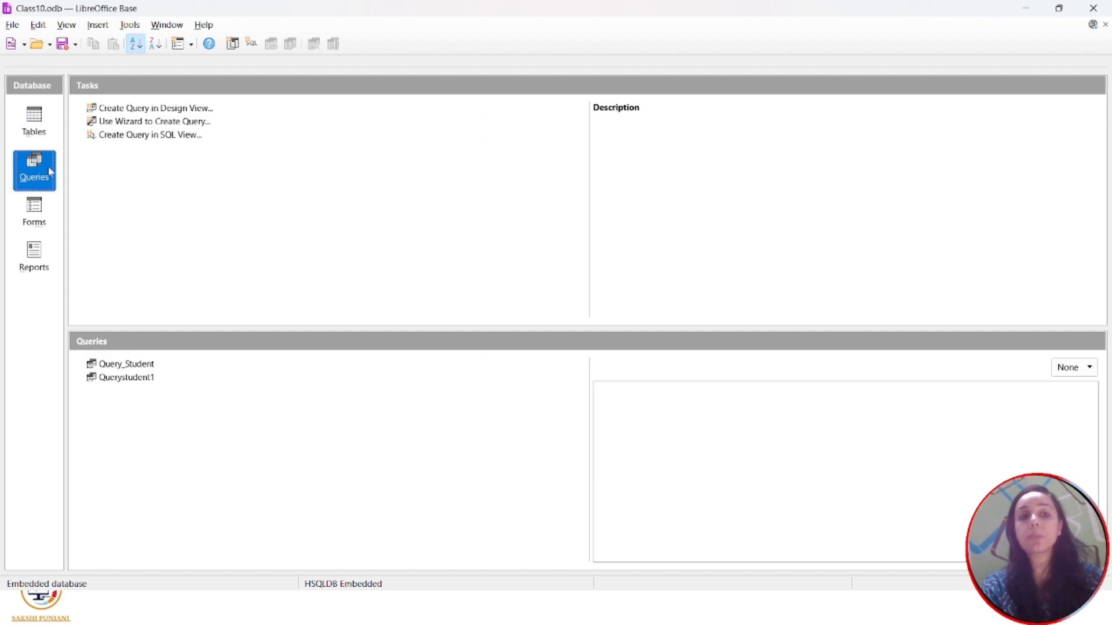
click(119, 136)
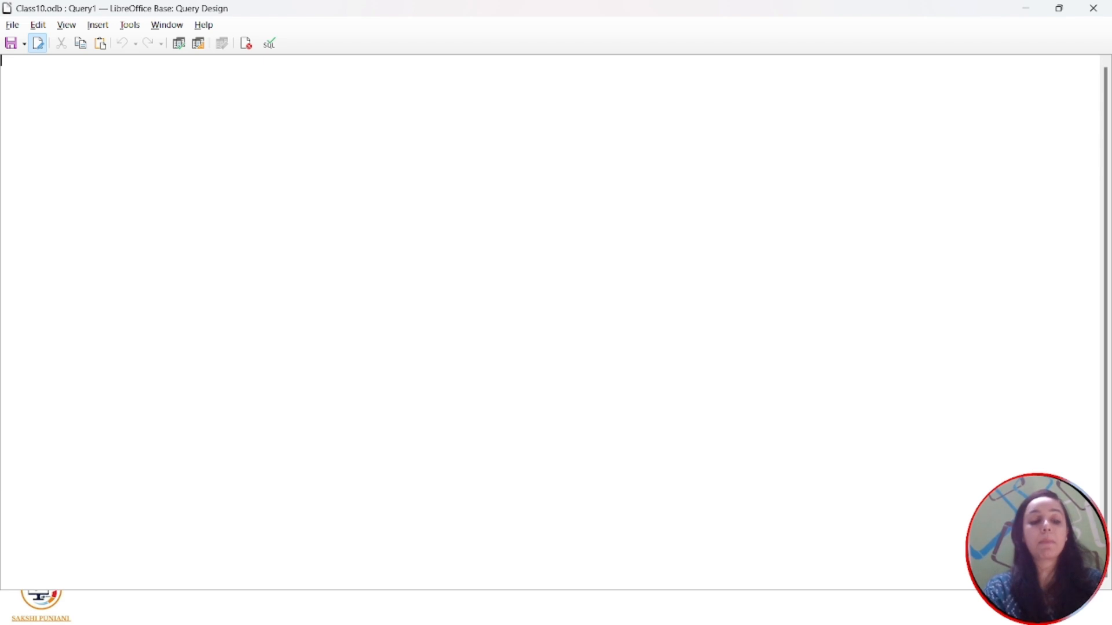
text(SELECT 8)
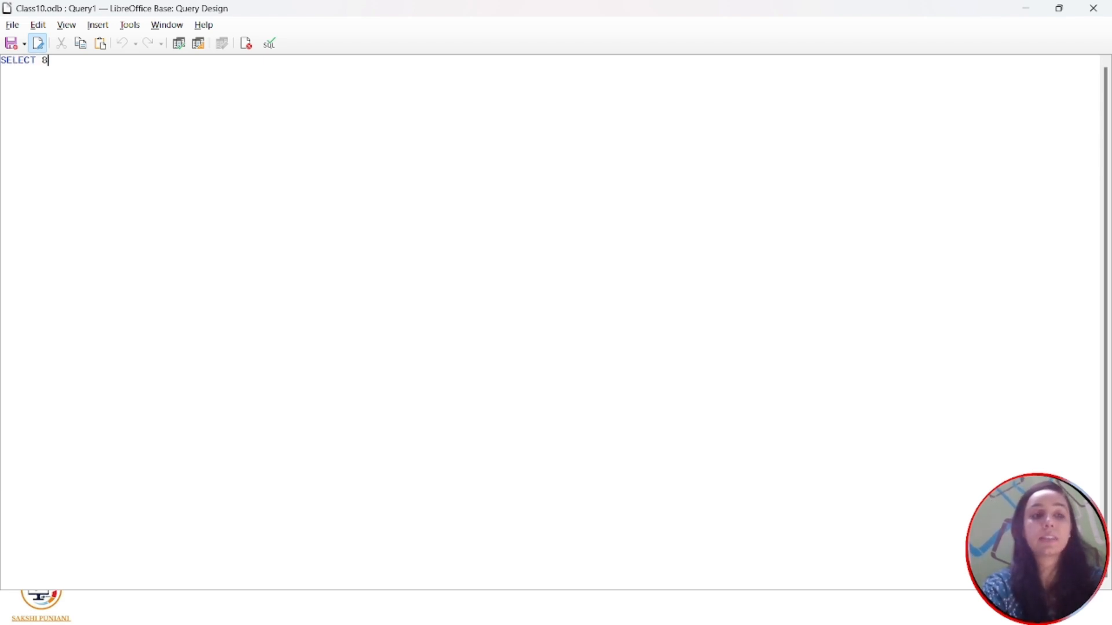
key(BackSpace)
text(8 FROM)
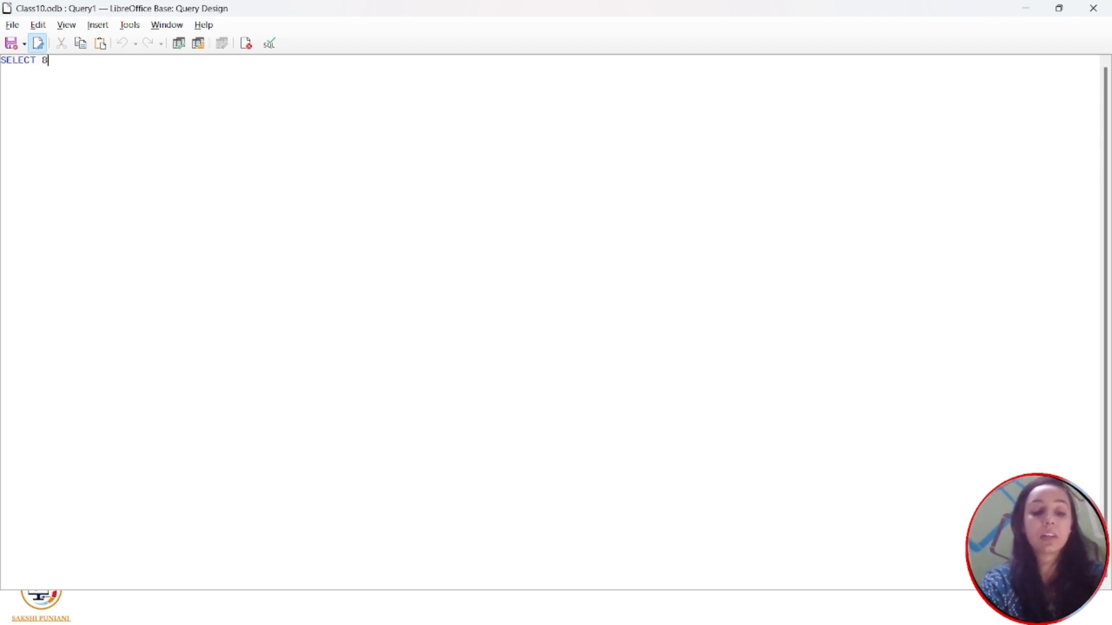
text( STUDENT)
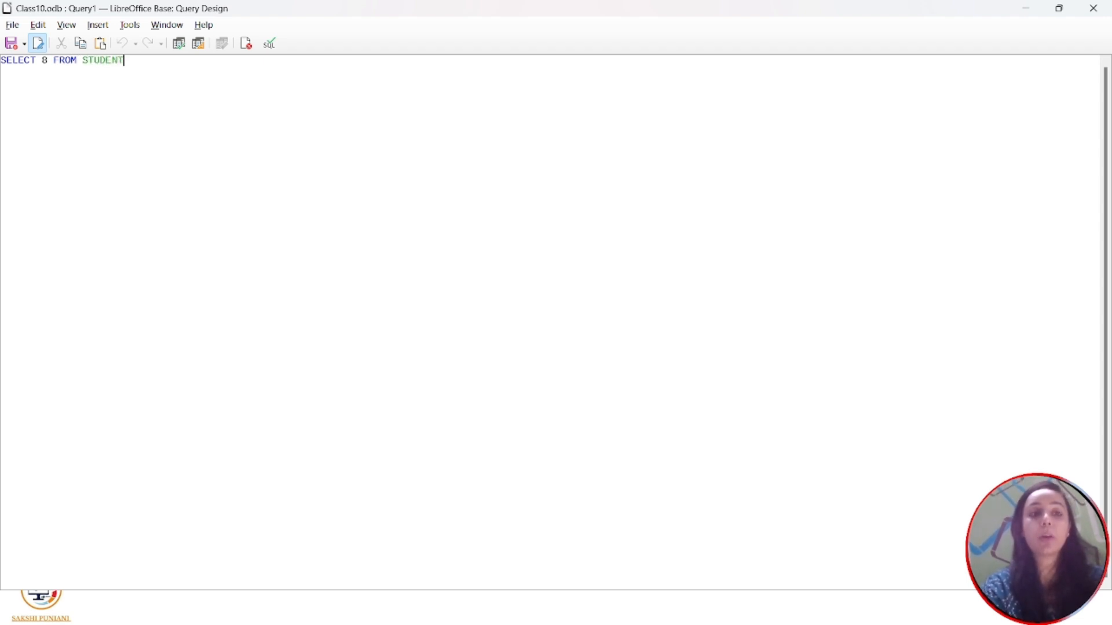
click(179, 46)
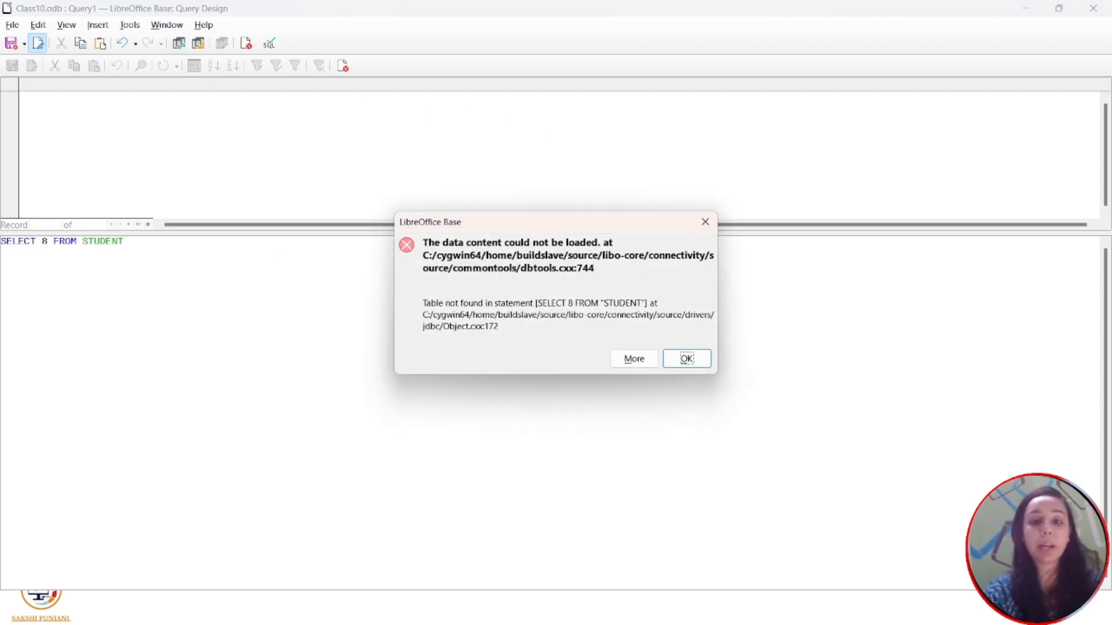
click(705, 222)
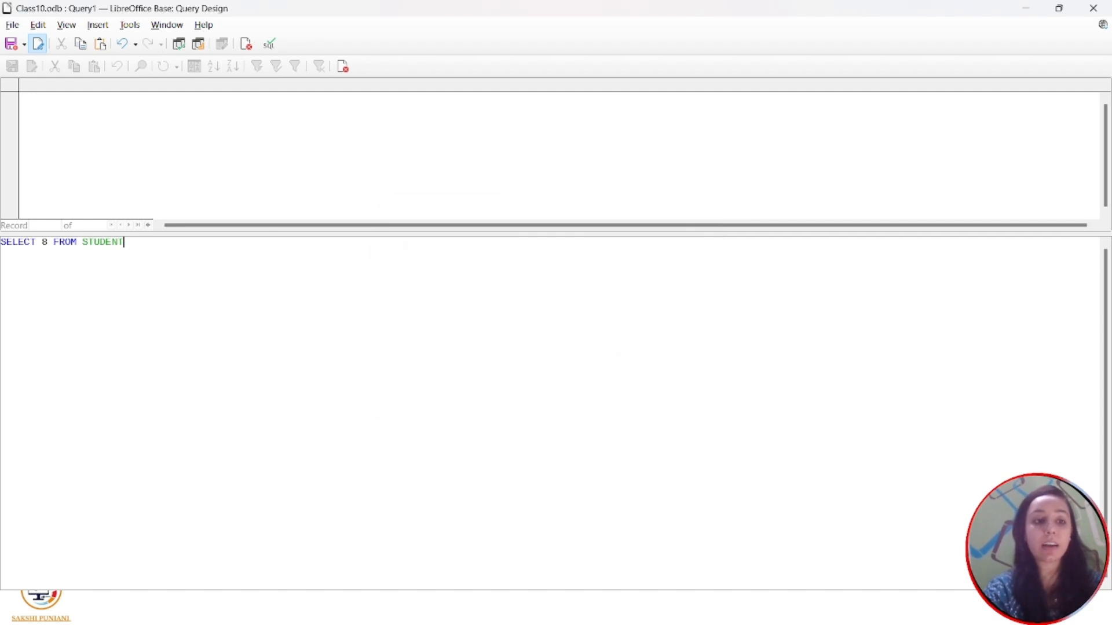
- Replace the 8 with * in the SELECT statement so that it selects all fields
click(48, 242)
key(BackSpace)
text(*)
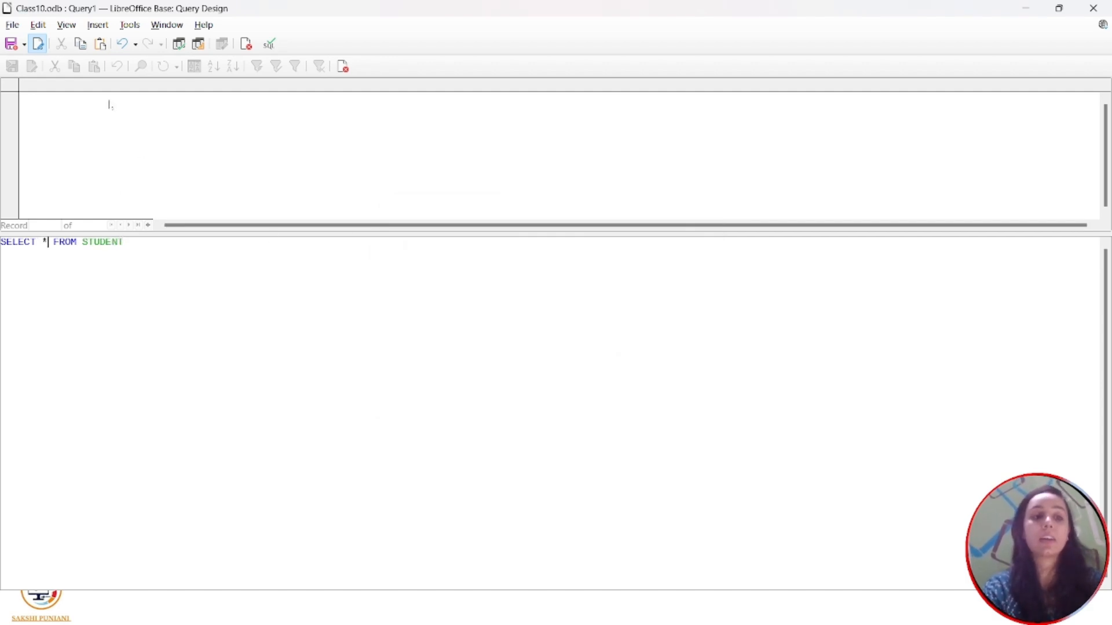
- Try to run the SELECT * FROM STUDENT query, first as written and again with a closing semicolon
click(177, 46)
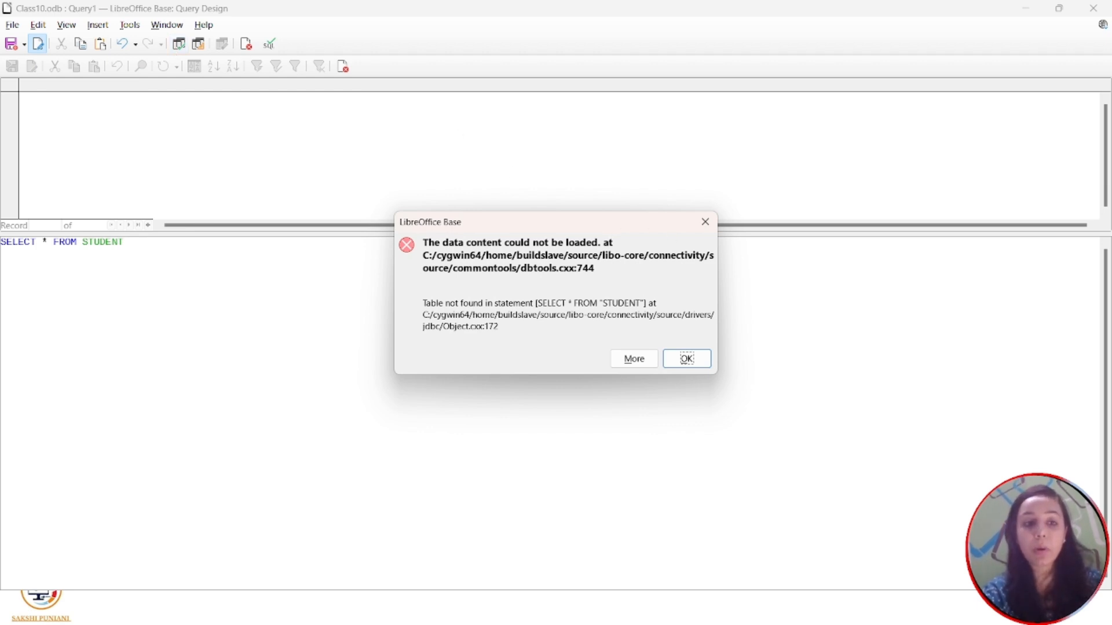
click(705, 222)
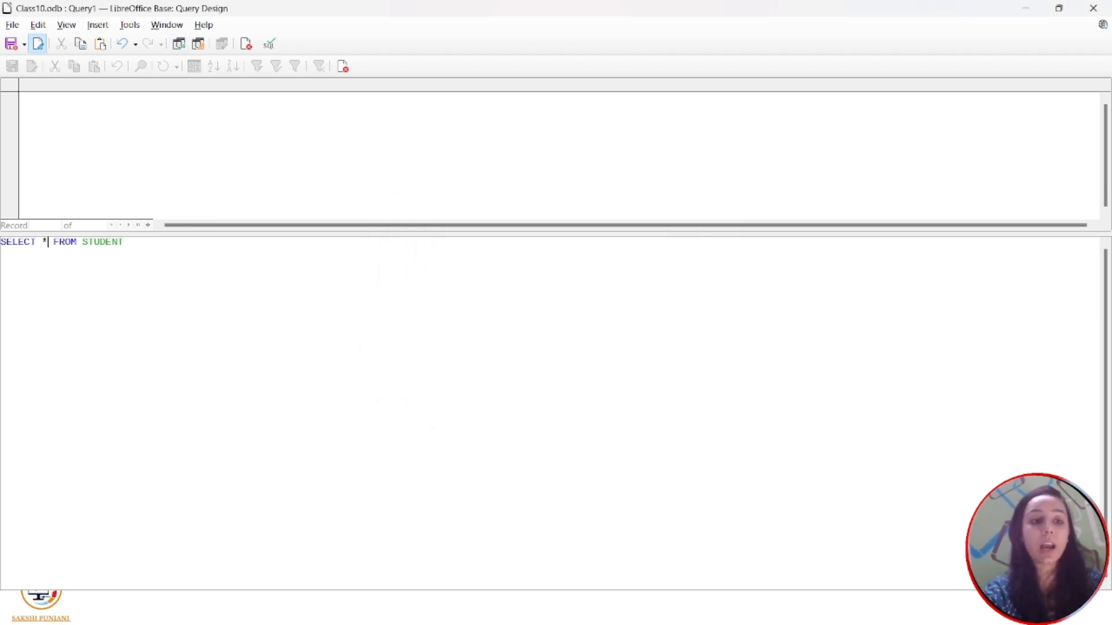
click(124, 241)
text(;)
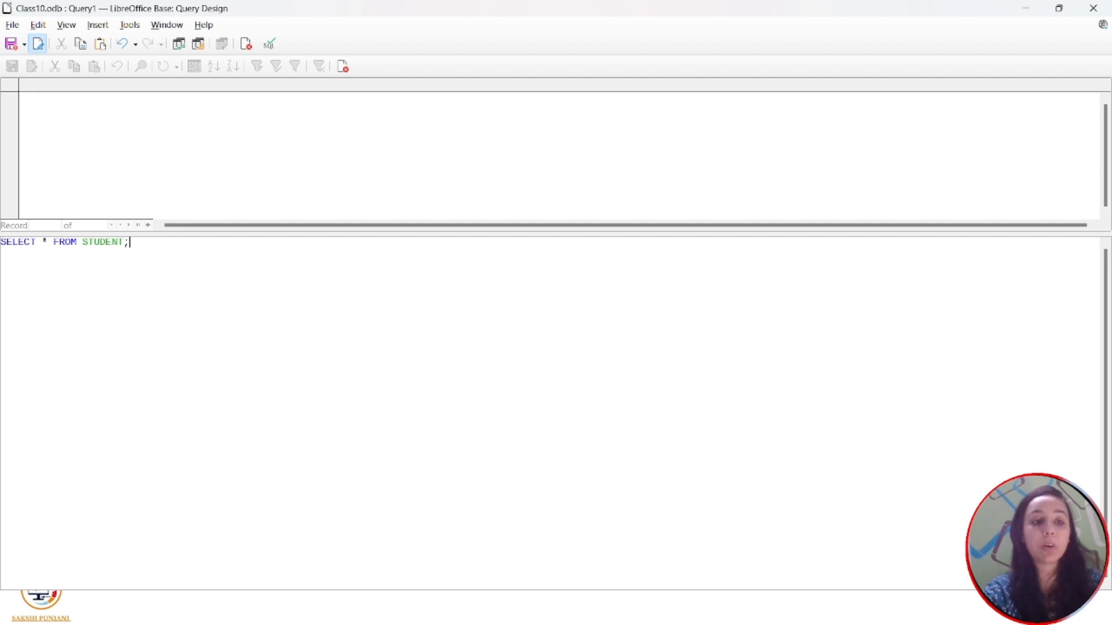
click(177, 52)
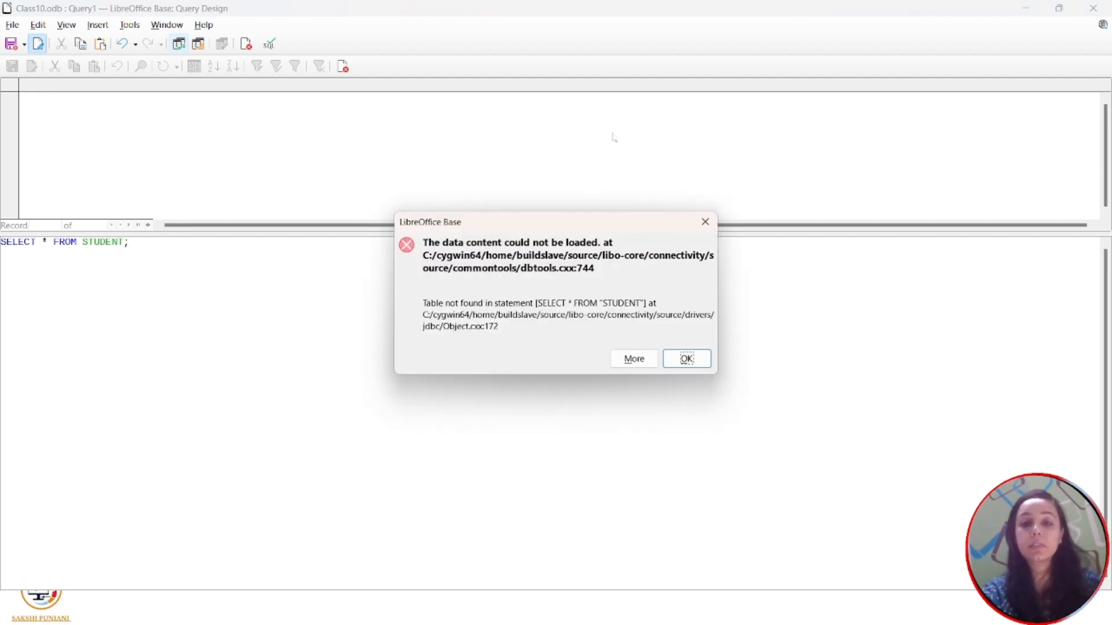
click(705, 222)
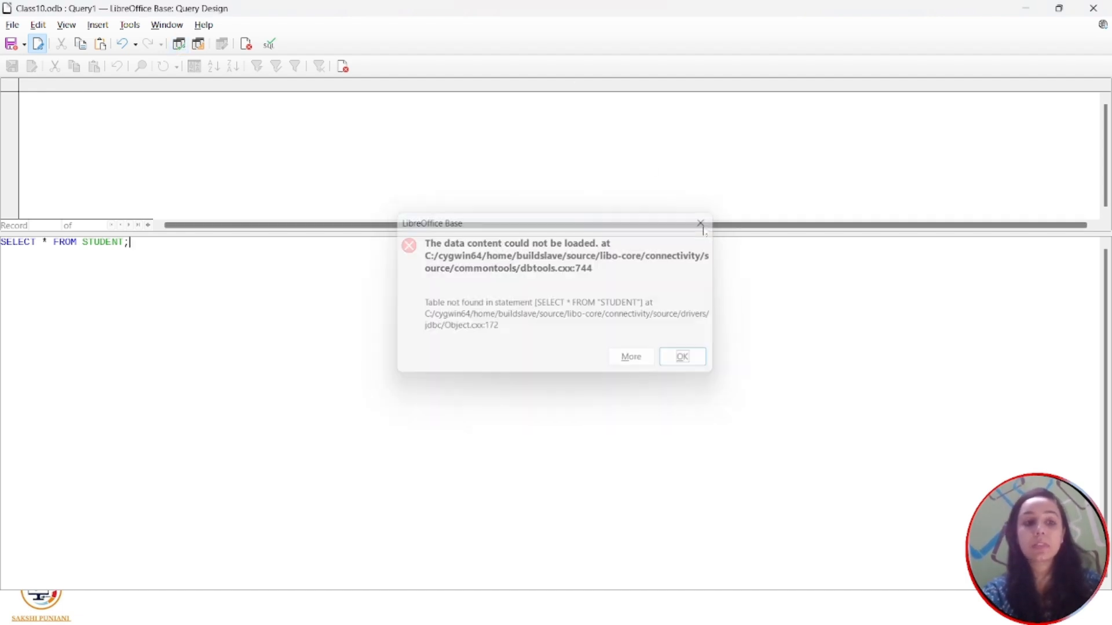
- Close the STUDENT query without saving it and check the table names in the database
click(1105, 8)
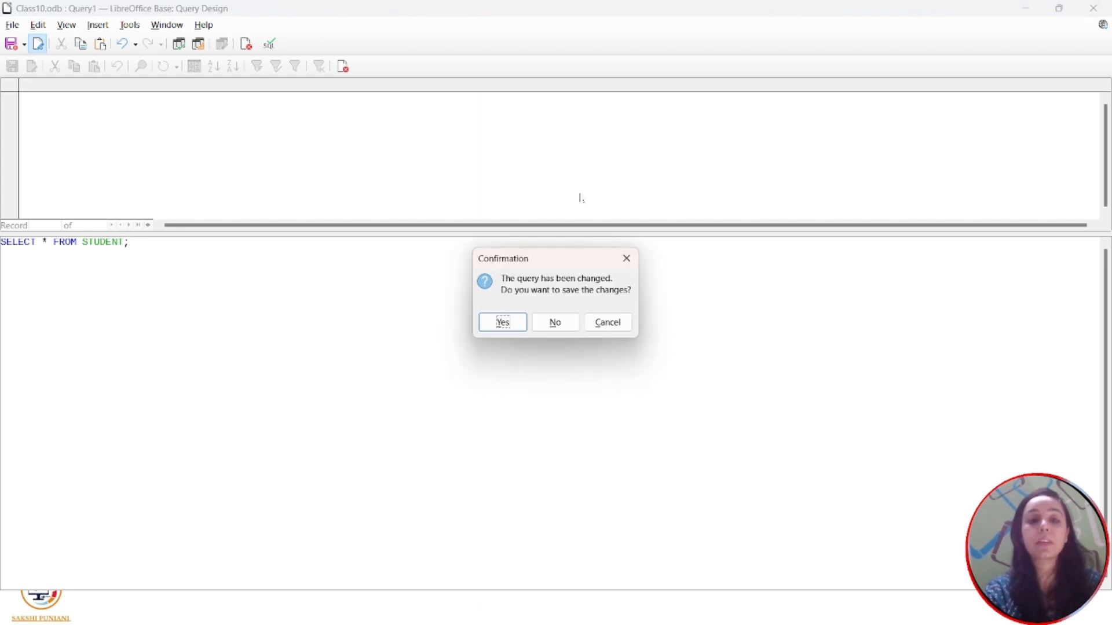
click(536, 324)
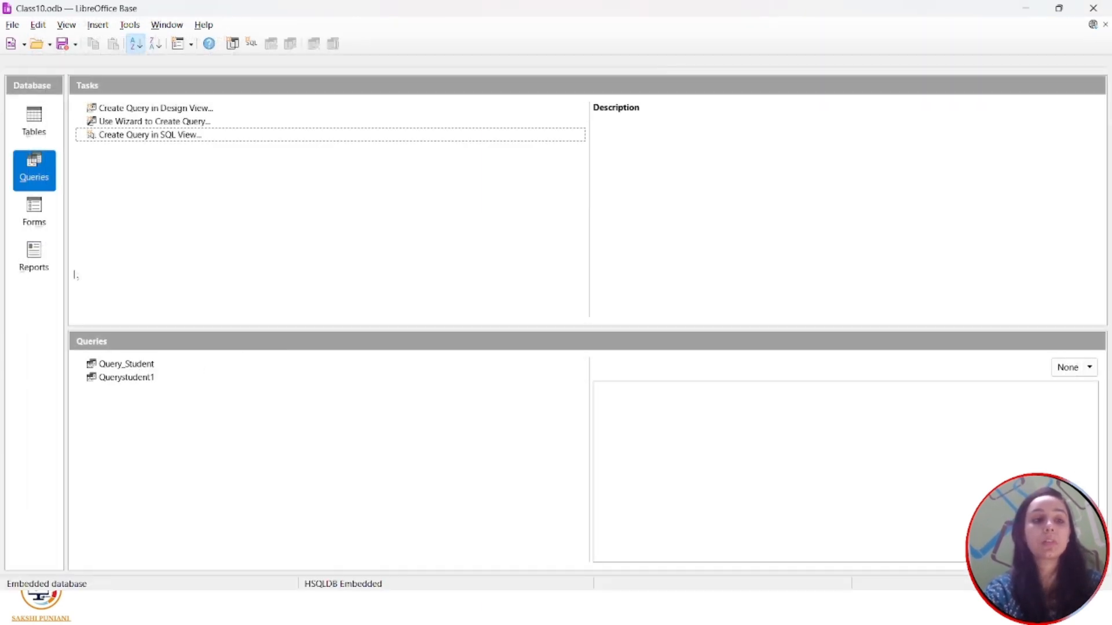
click(41, 118)
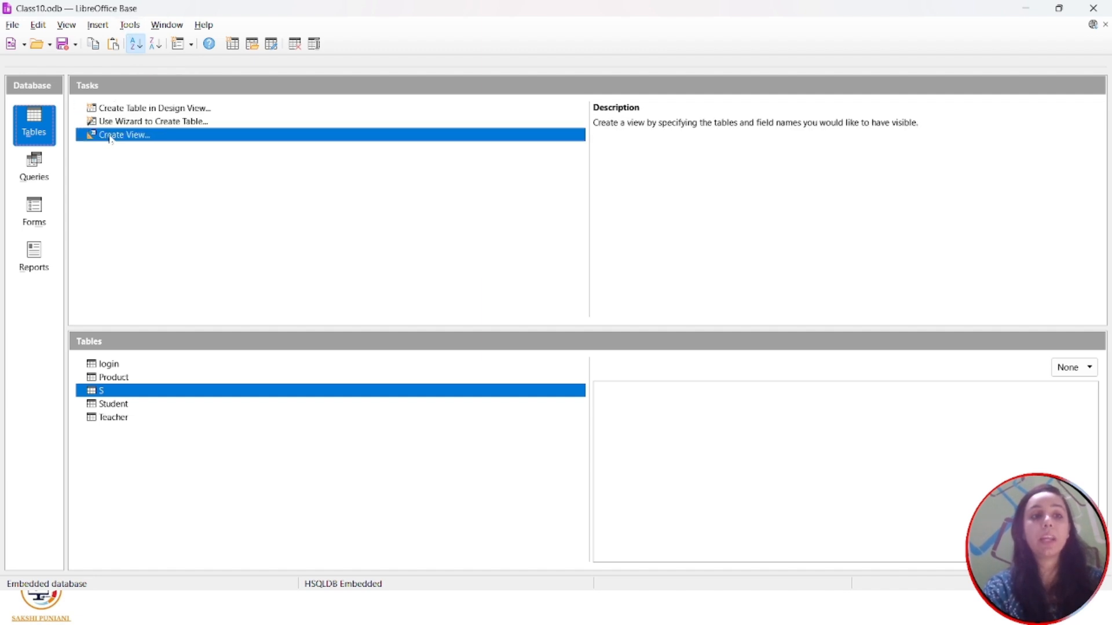
click(45, 171)
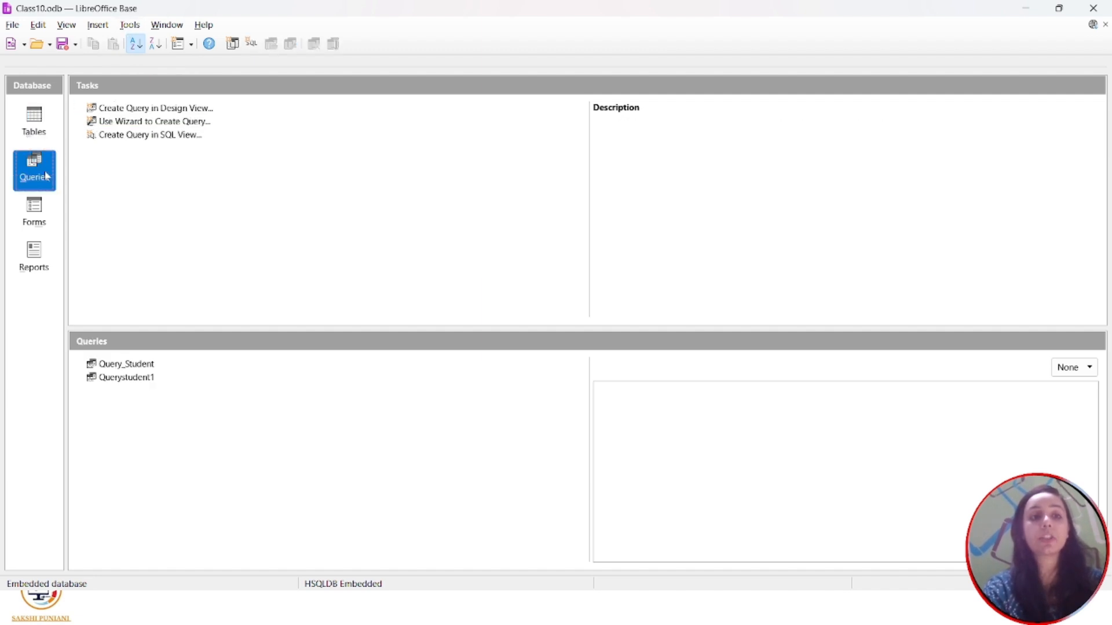
- Create a query in SQL View with the statement SELECT * FROM S and run it
click(152, 135)
text(S)
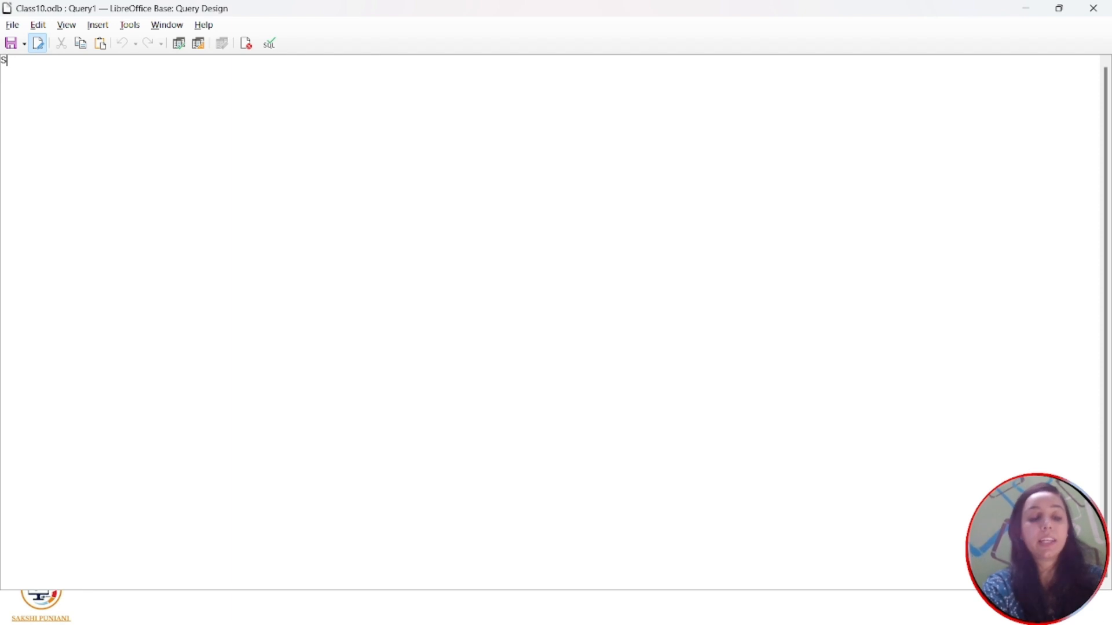
text(ELECT * )
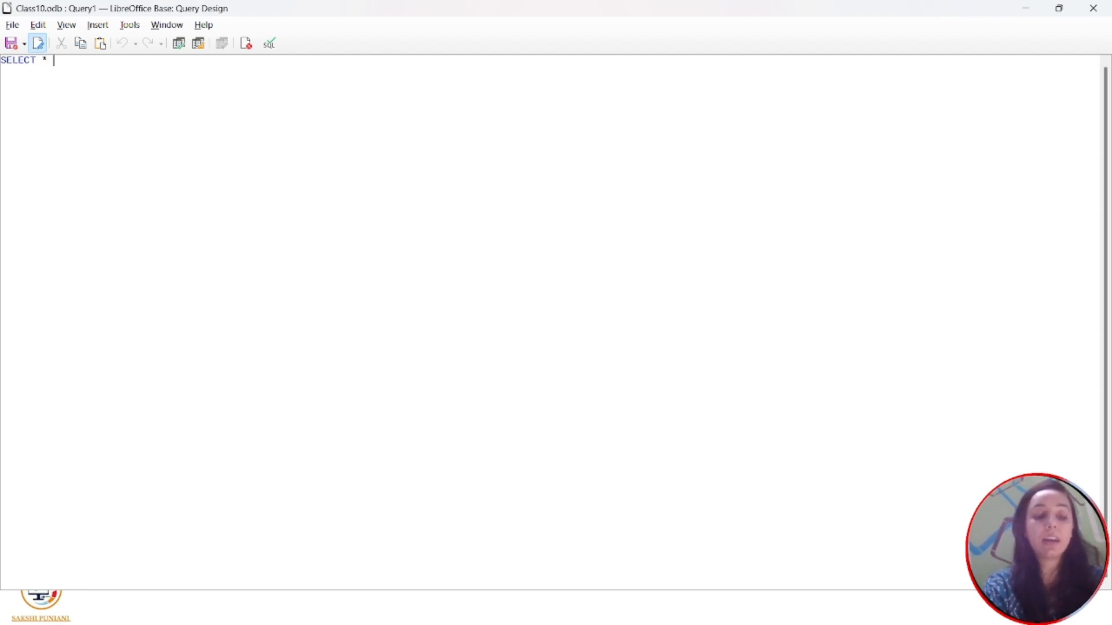
text(FROM S)
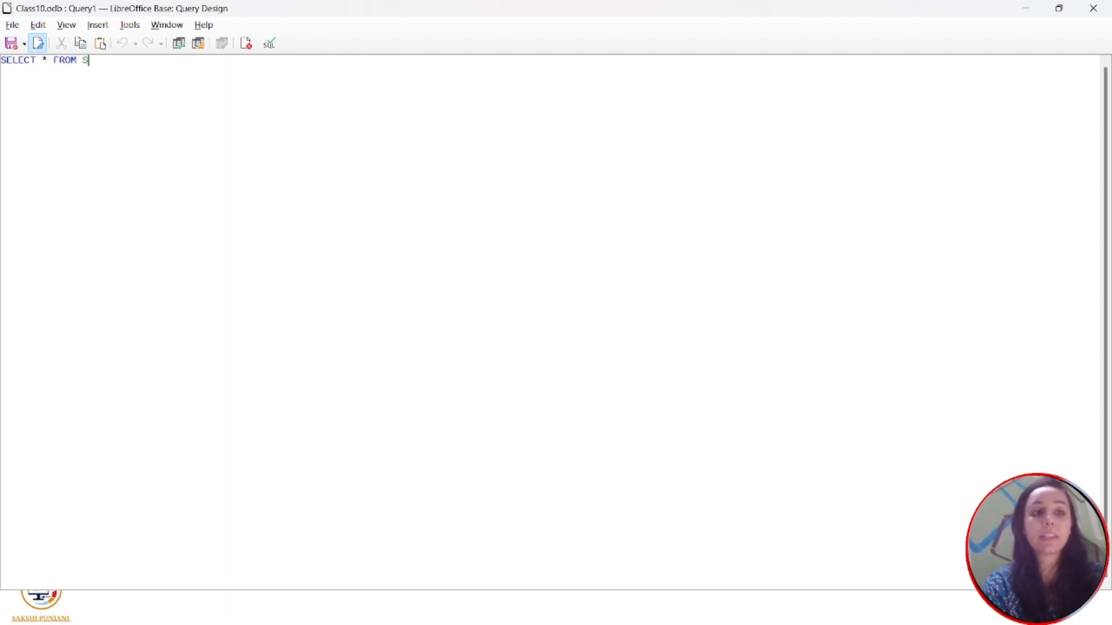
click(179, 49)
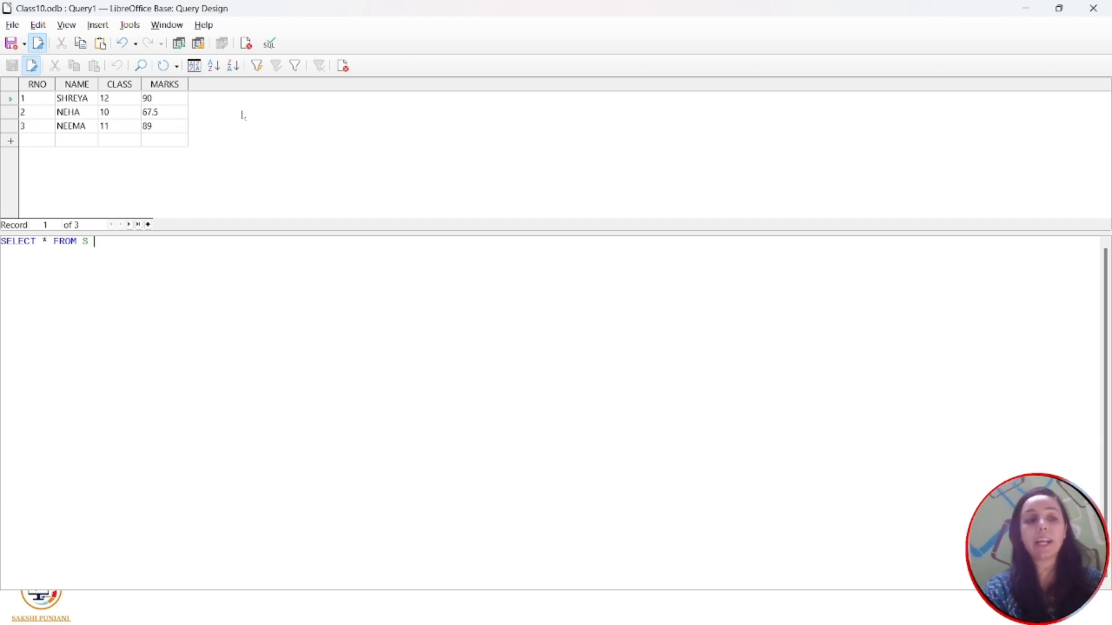
- Add the condition WHERE RNO=2 to the SELECT statement and run the query
text(WHERE )
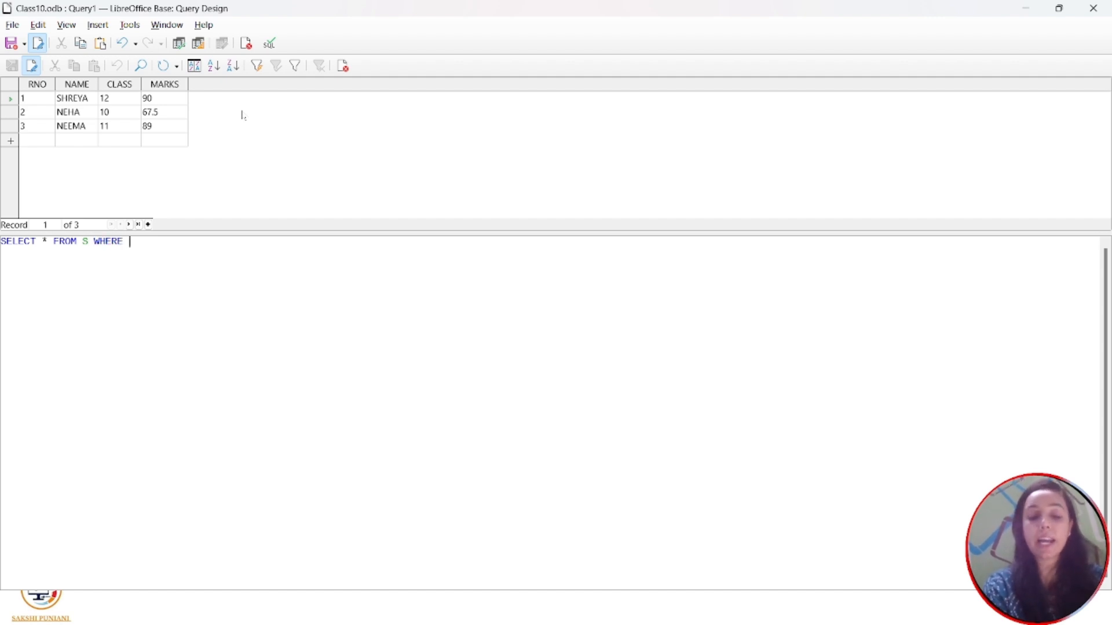
text(RNO)
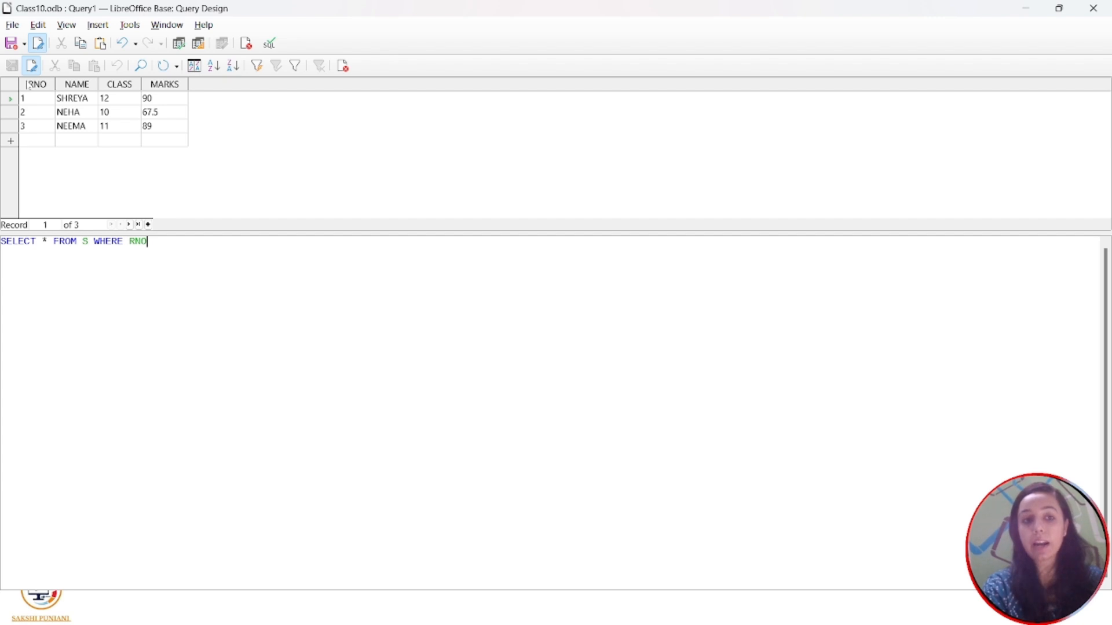
text(=2)
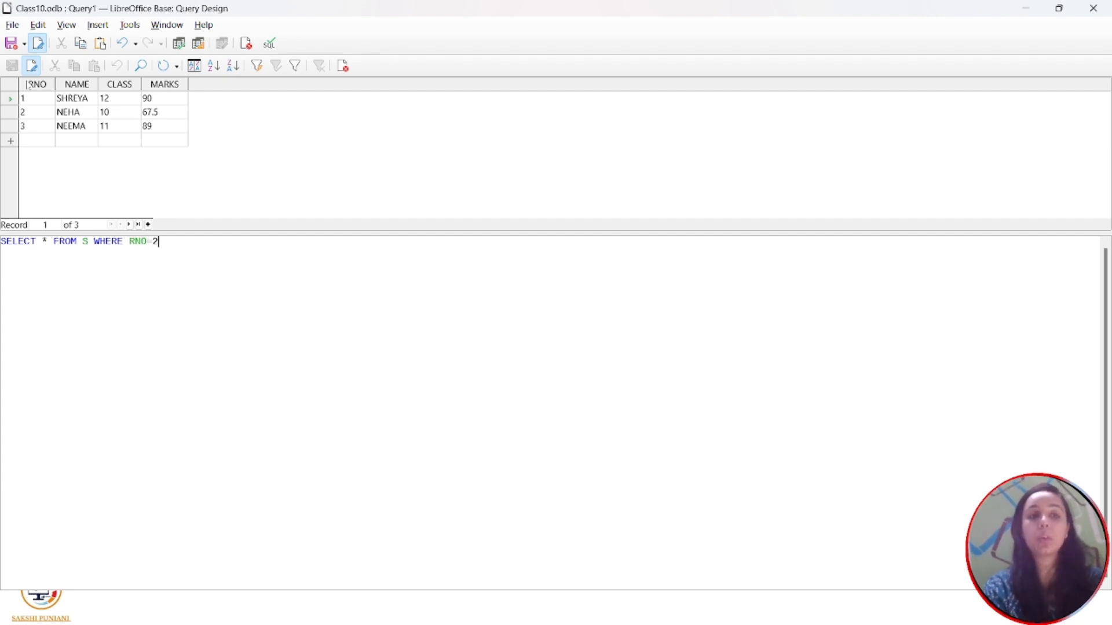
click(179, 43)
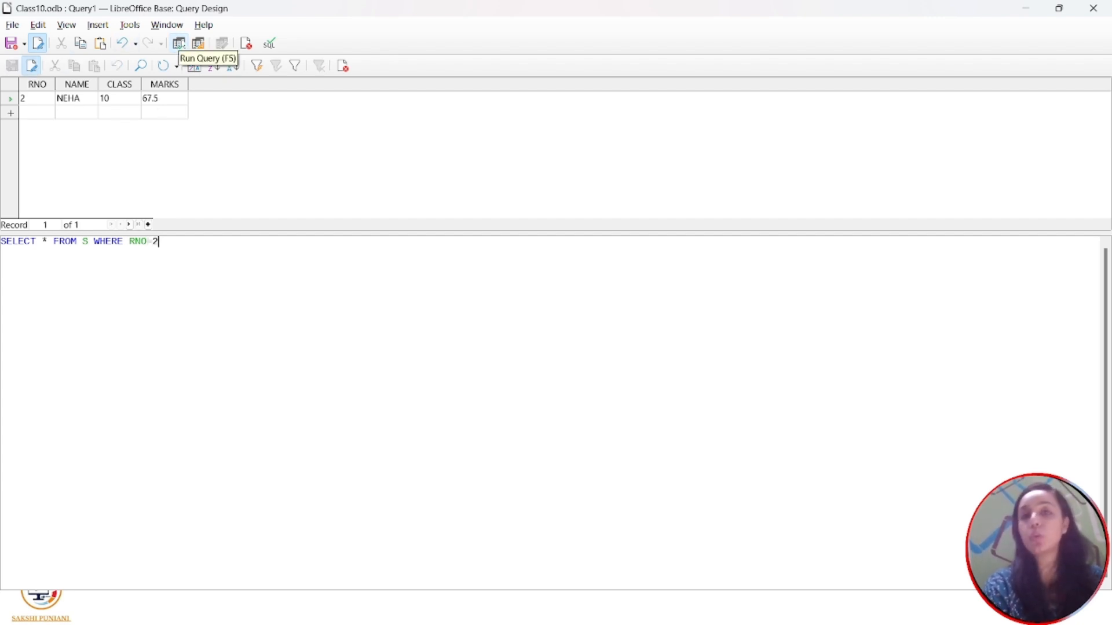
- Change the WHERE condition to RNO>2 and run the query
key(BackSpace)
key(BackSpace)
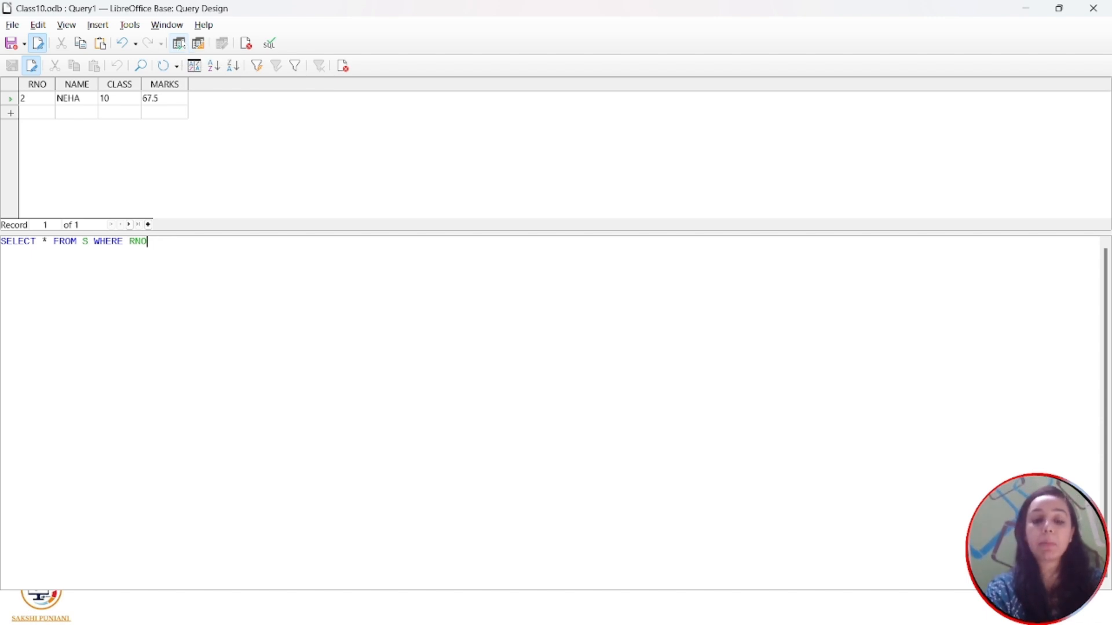
text(>2)
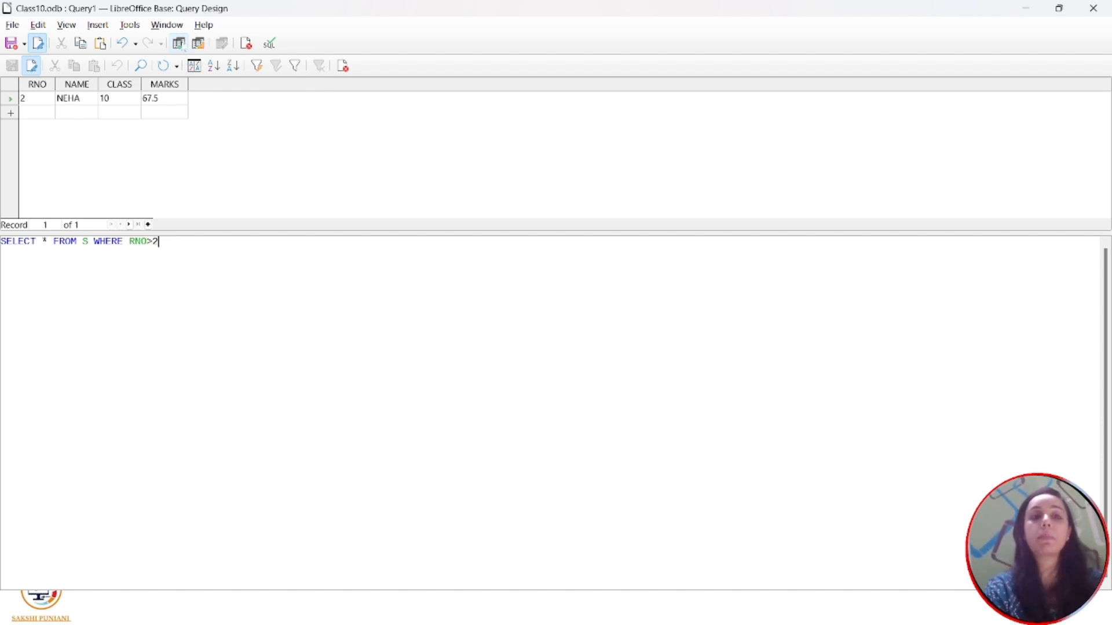
click(179, 43)
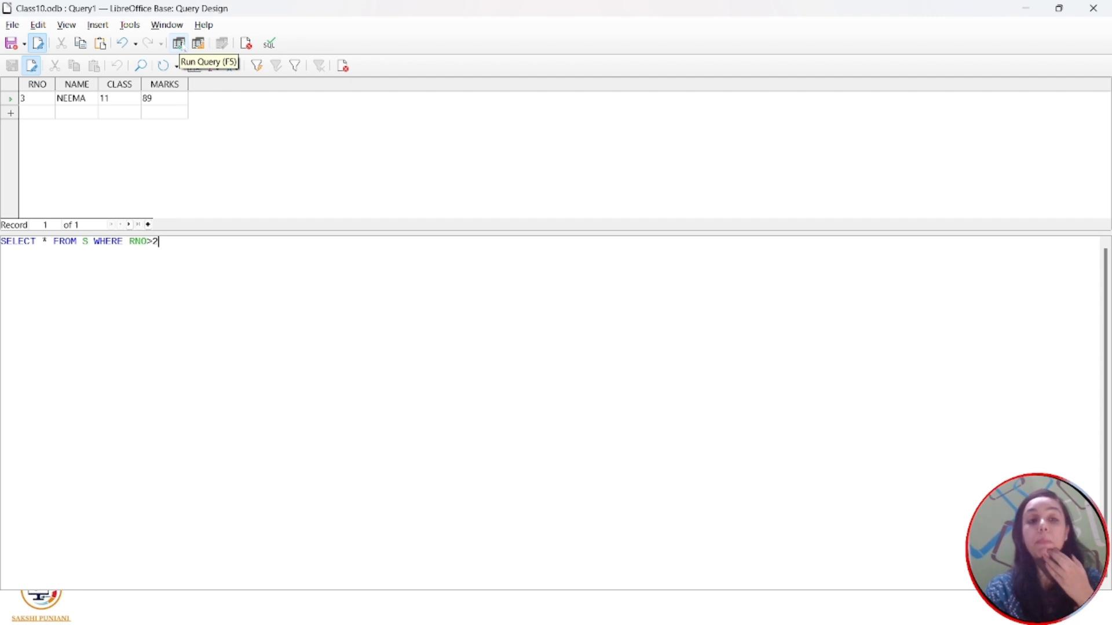
- Change the WHERE condition to RNO>=2 and run the query
key(Left)
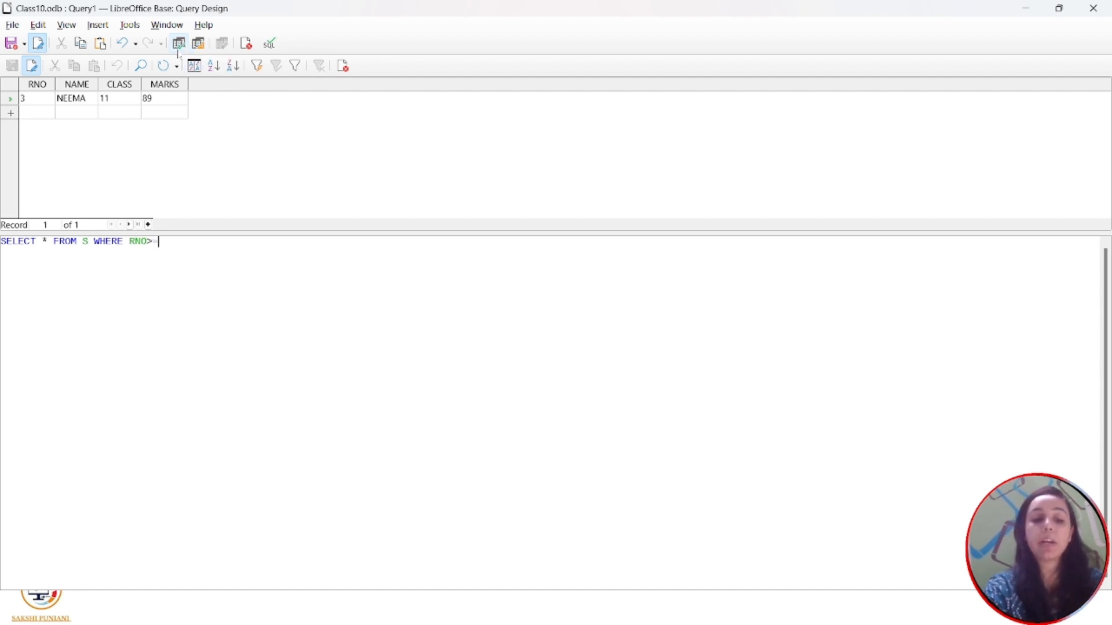
key(Right)
click(177, 50)
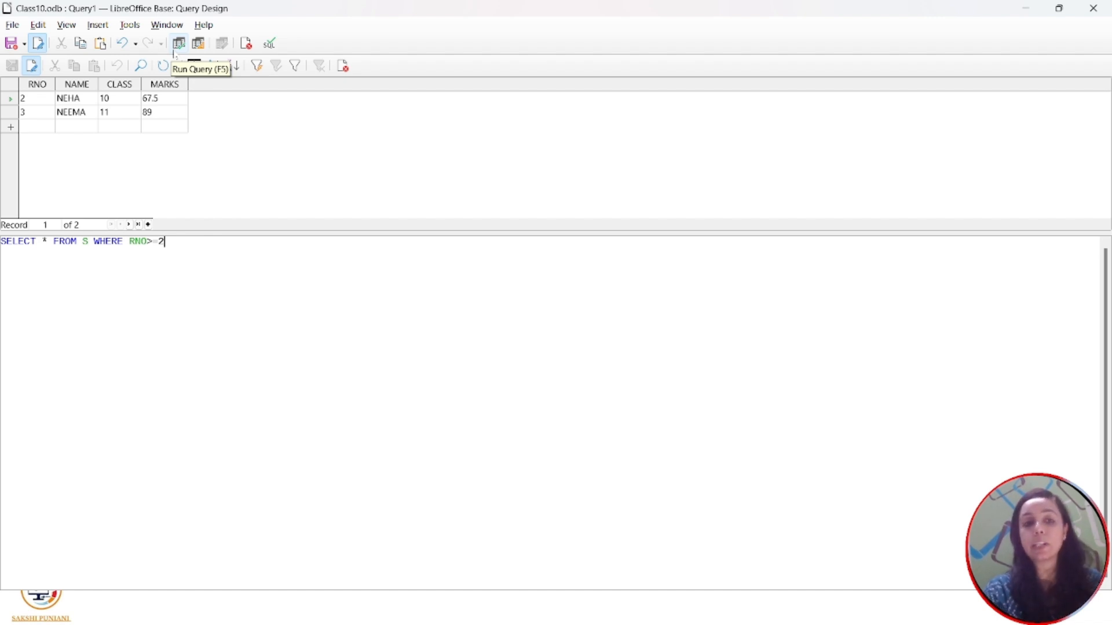
- Rewrite the column name in the WHERE condition as lowercase rno and try to run the query
key(Left)
key(Left)
key(Left)
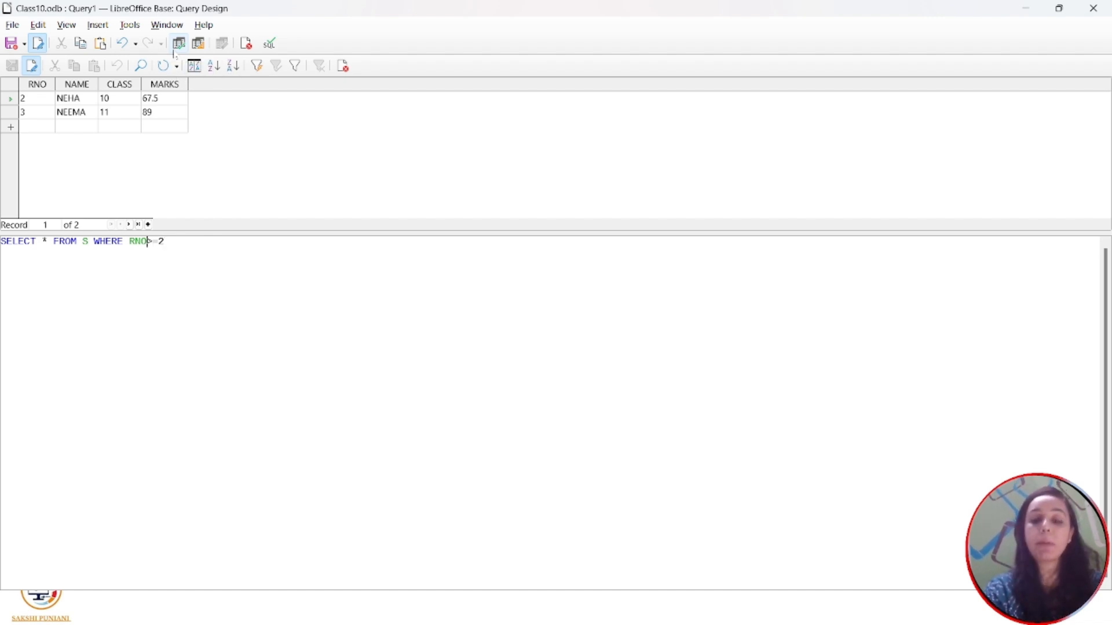
key(BackSpace)
key(BackSpace)
key(BackSpace)
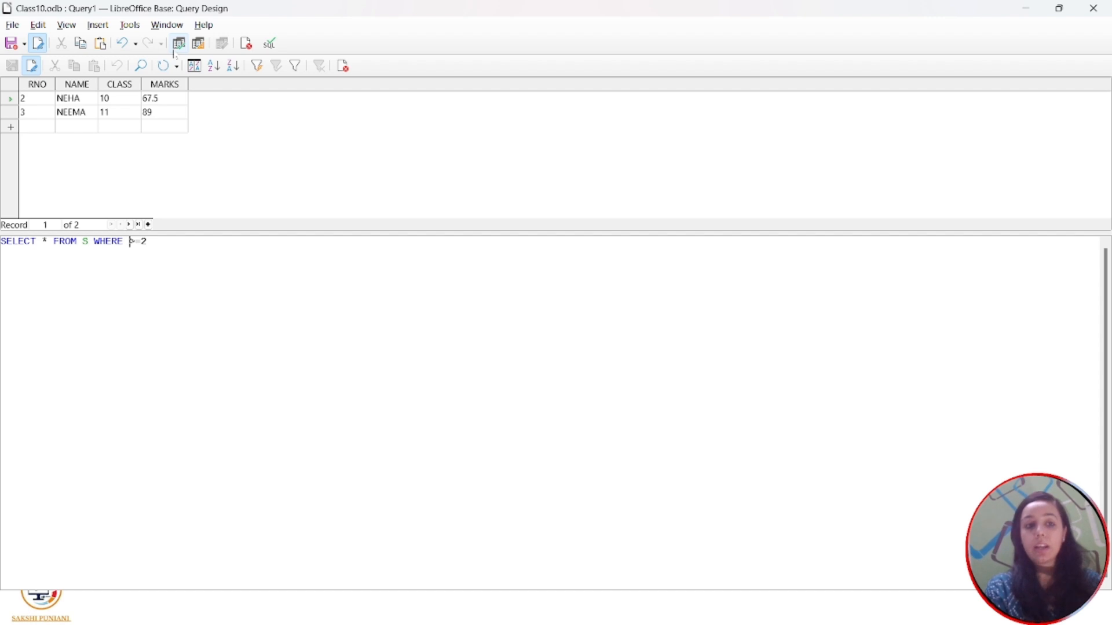
text(RNO)
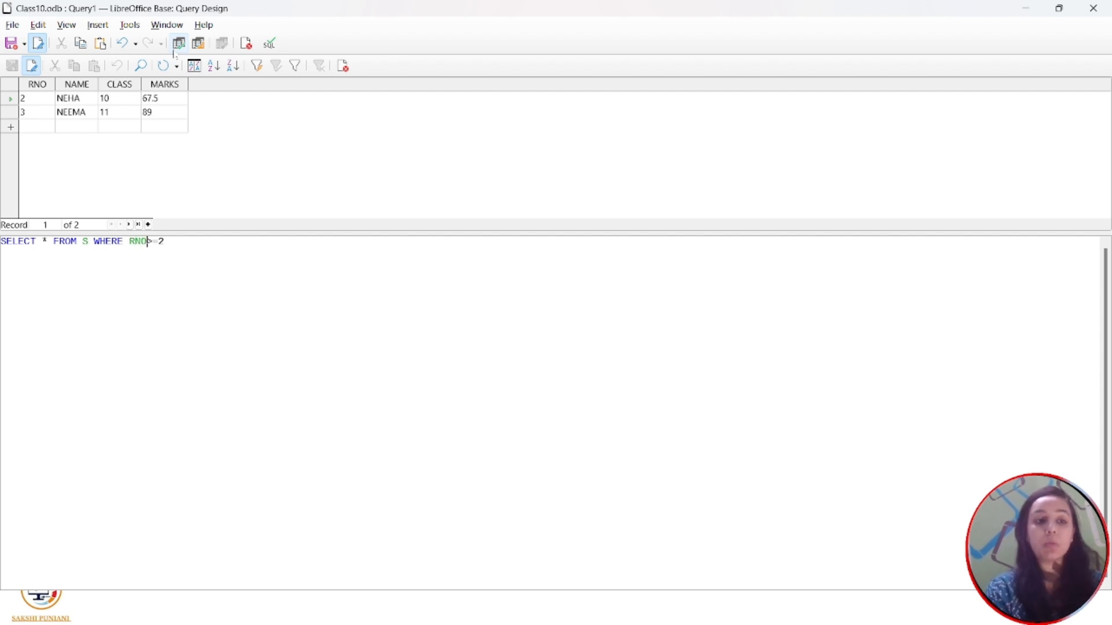
key(BackSpace)
key(BackSpace)
key(BackSpace)
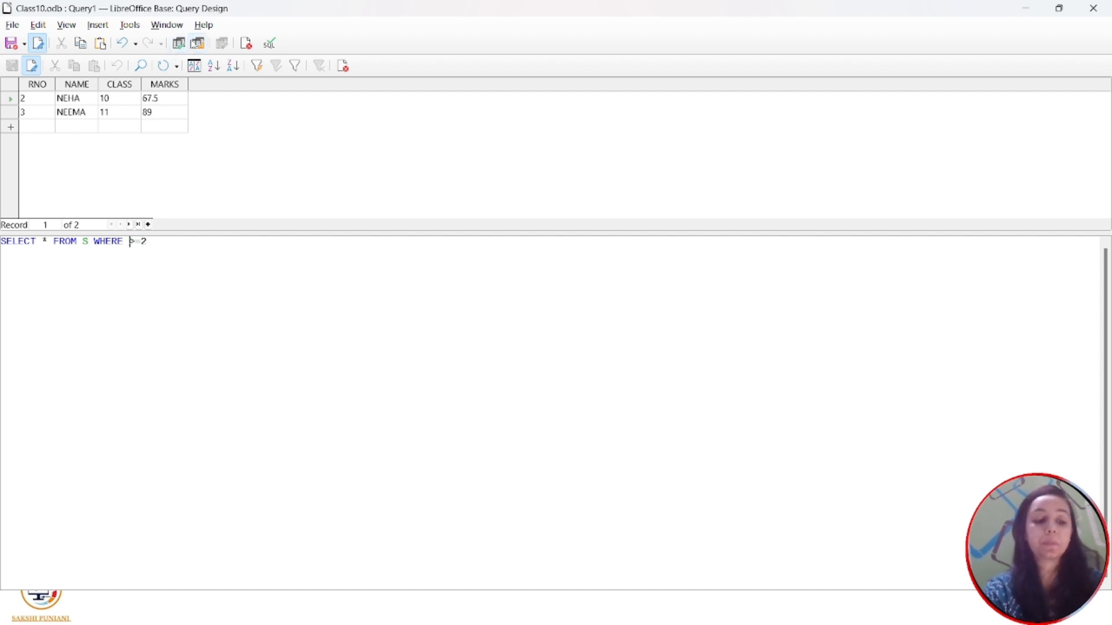
text(rno)
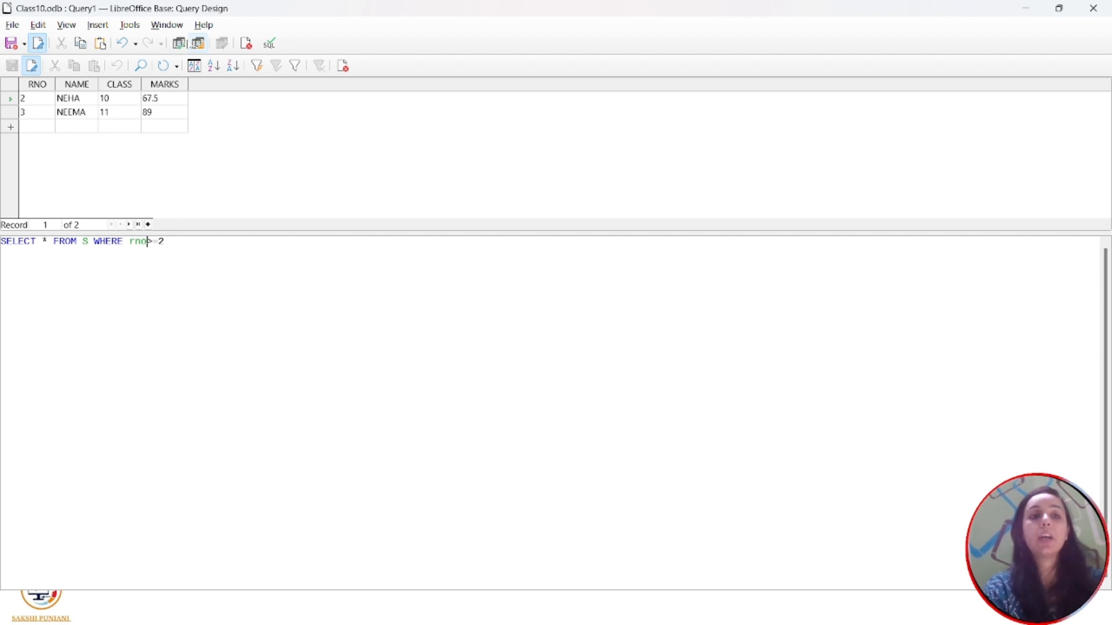
click(179, 43)
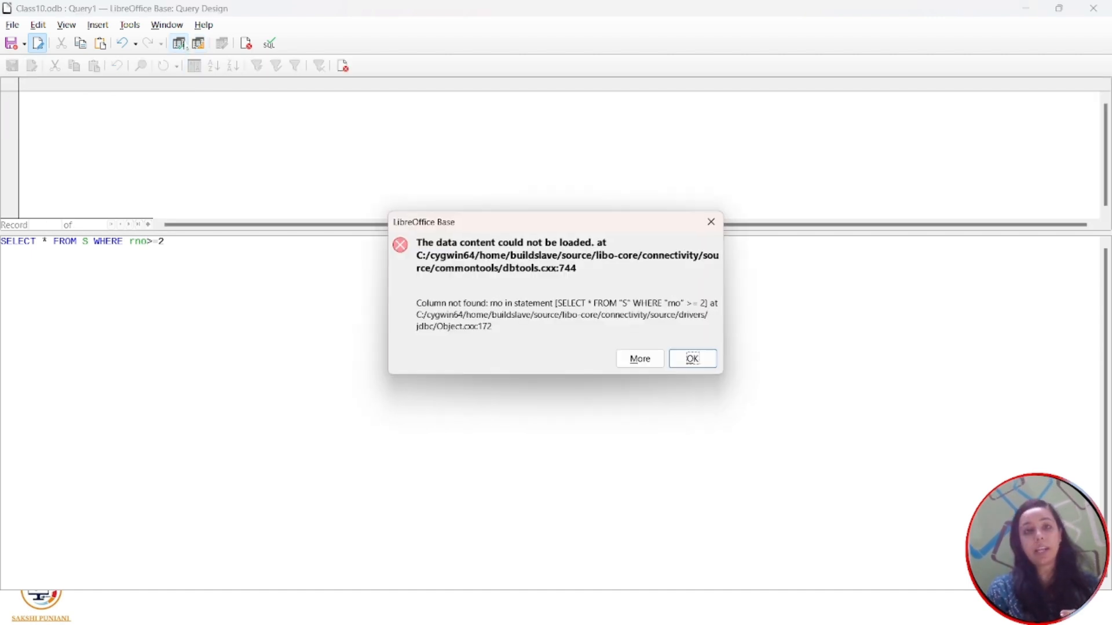
click(711, 222)
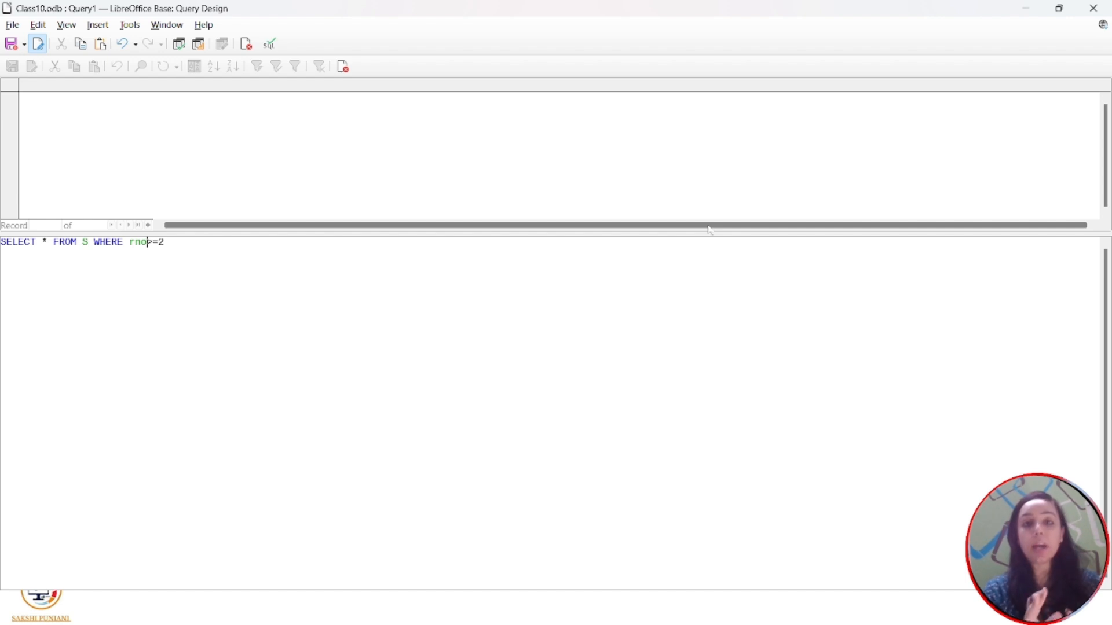
- Change the column name in the WHERE condition back to uppercase RNO and run the query
key(BackSpace)
key(BackSpace)
key(BackSpace)
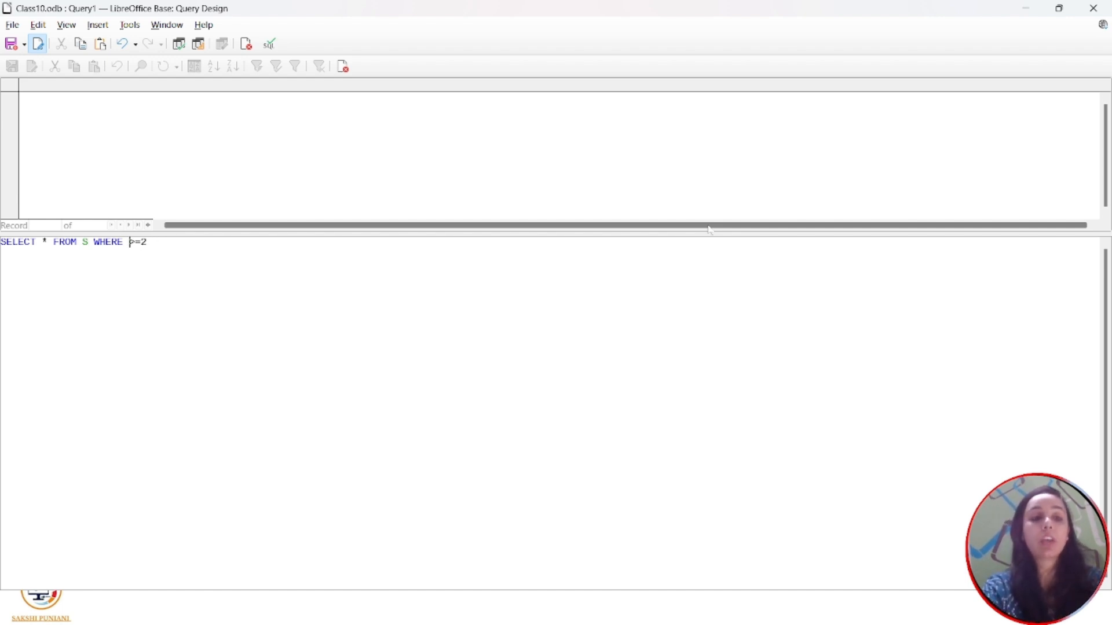
text(RNO)
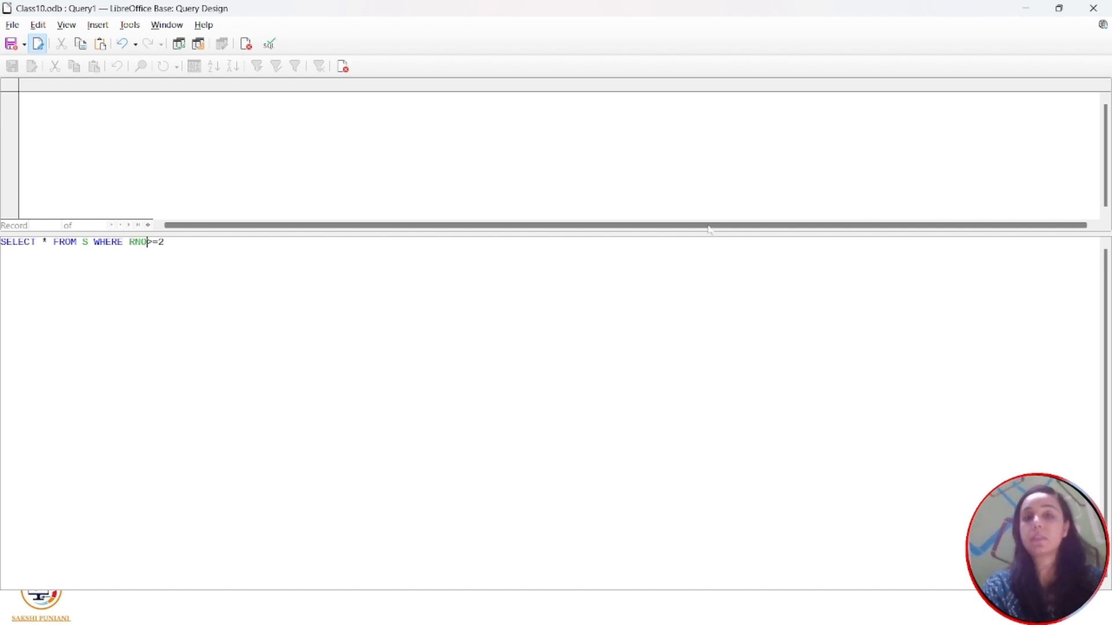
click(179, 45)
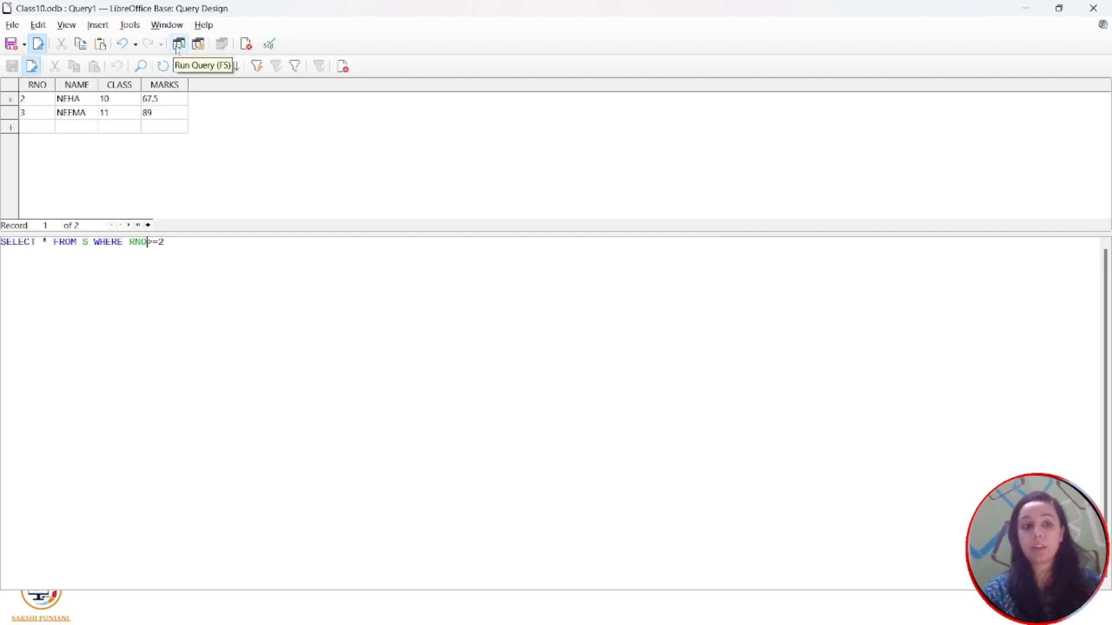
- Remove the whole WHERE condition so that the statement reads SELECT * FROM S
click(148, 242)
text(>)
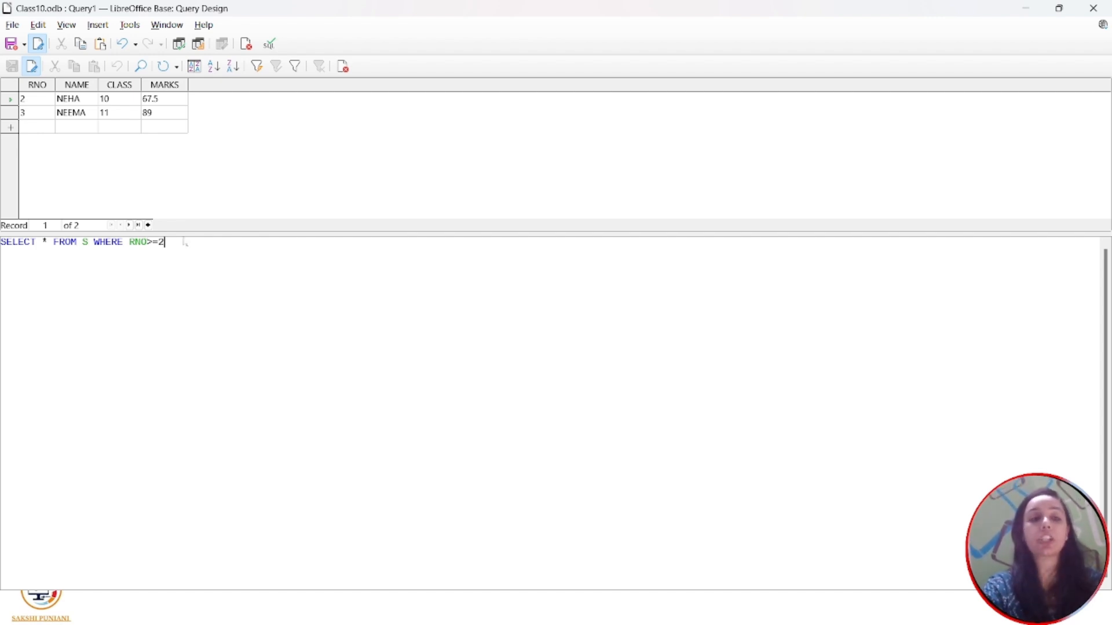
key(BackSpace)
key(BackSpace)
key(BackSpace)
key(BackSpace)
key(BackSpace)
key(BackSpace)
key(BackSpace)
key(BackSpace)
key(BackSpace)
key(BackSpace)
key(BackSpace)
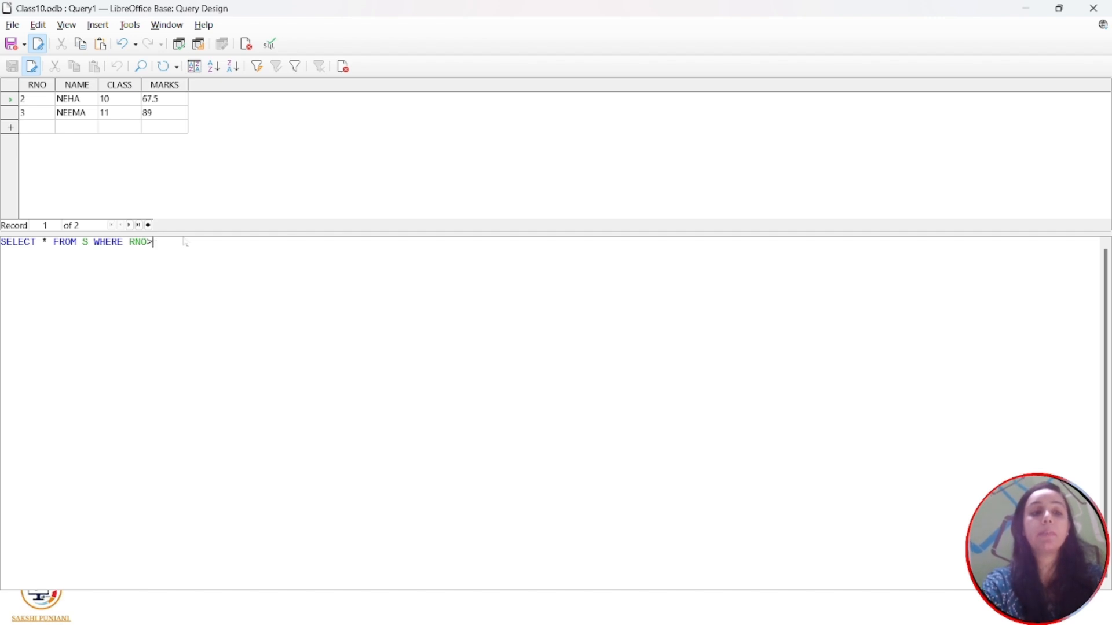
key(BackSpace)
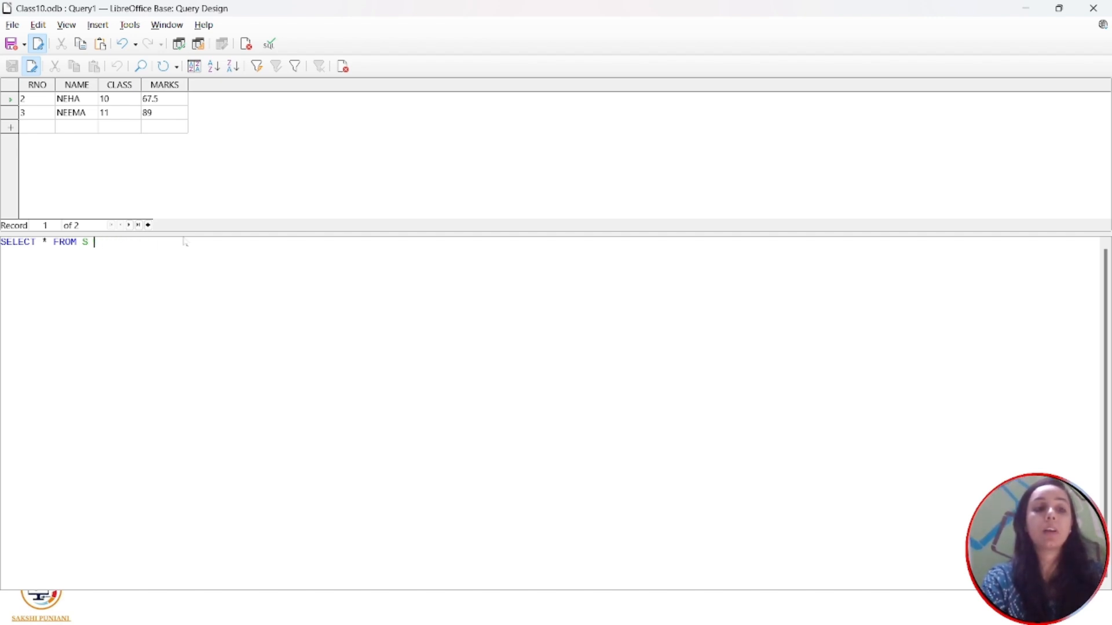
- Add an ORDER BY RNO DESC clause to the SELECT * FROM S statement and run the query
text(o)
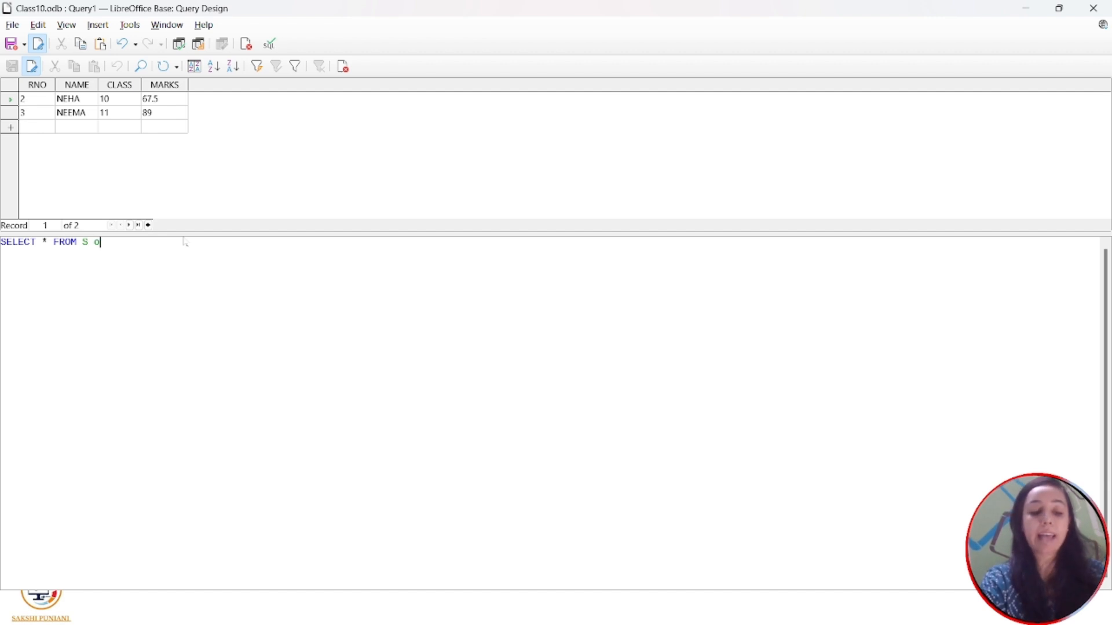
text(rder by rno)
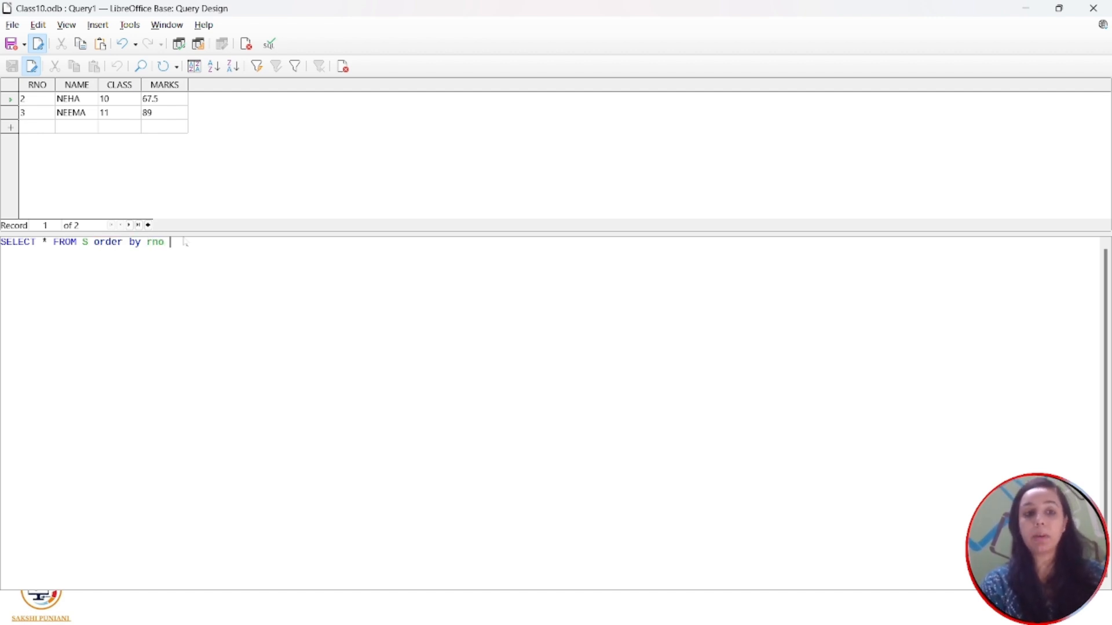
key(BackSpace)
key(BackSpace)
key(BackSpace)
key(BackSpace)
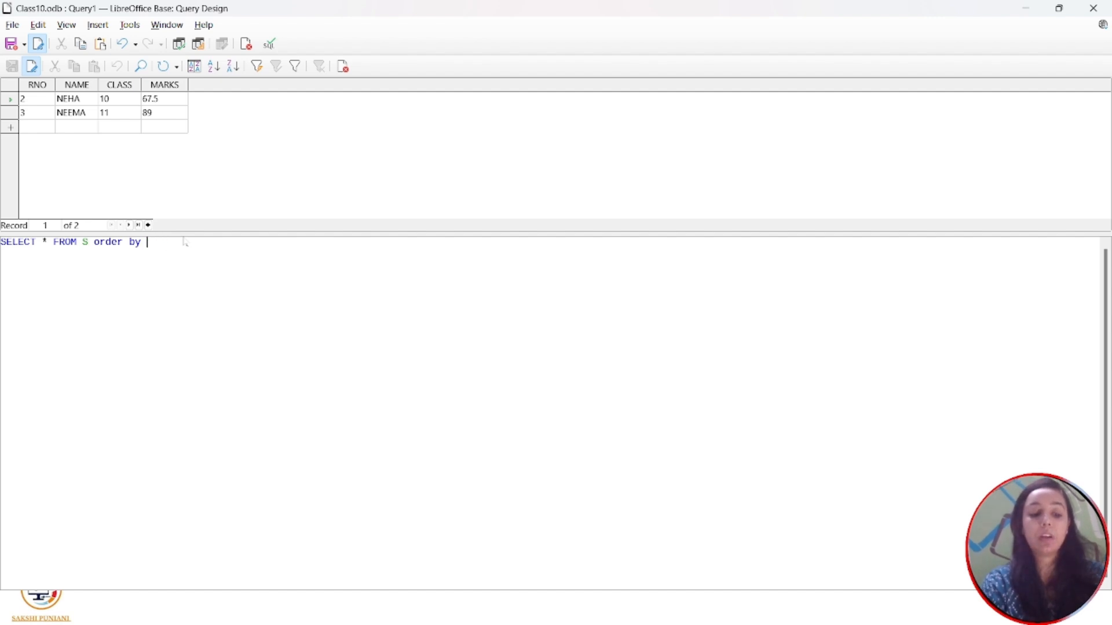
text(RNO )
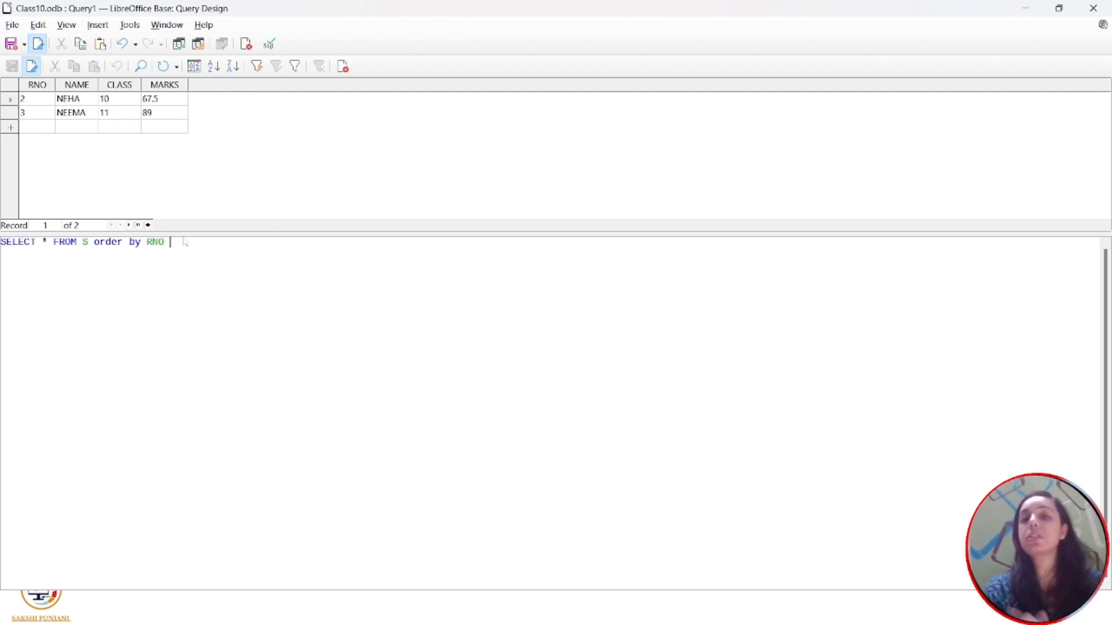
text(DESC)
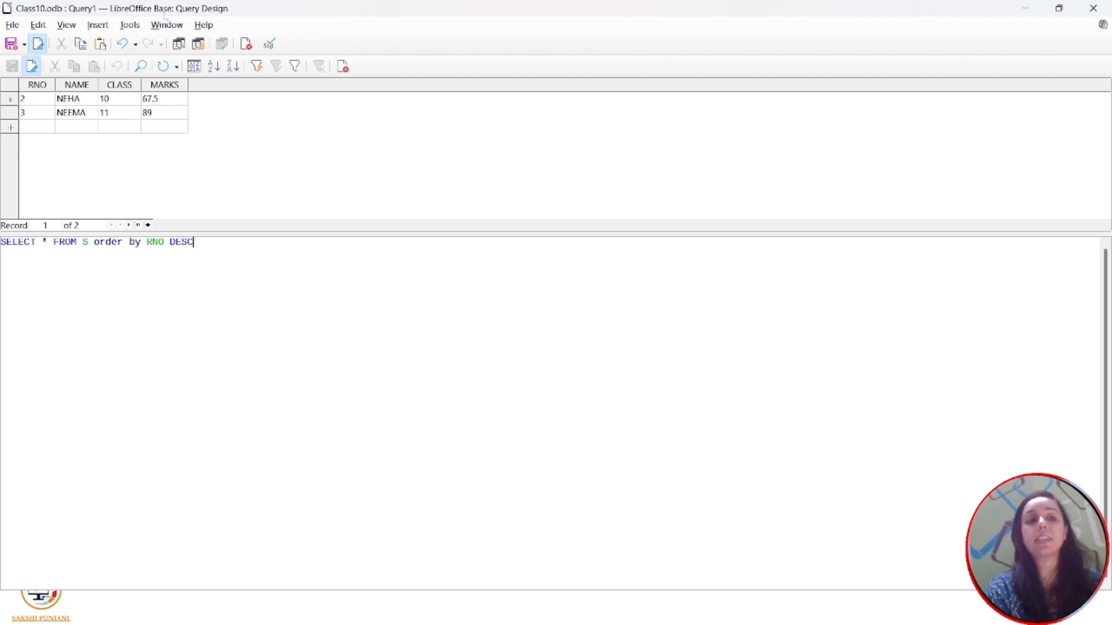
click(178, 45)
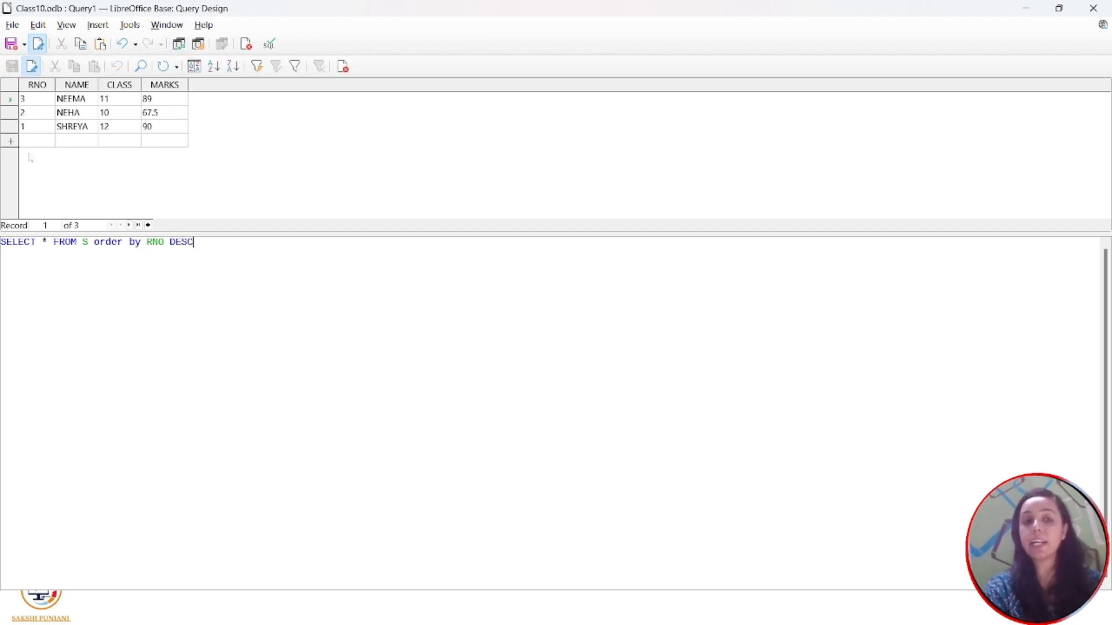
- Remove DESC from the ORDER BY clause and run the query sorted by RNO in ascending order
key(BackSpace)
key(BackSpace)
key(BackSpace)
key(BackSpace)
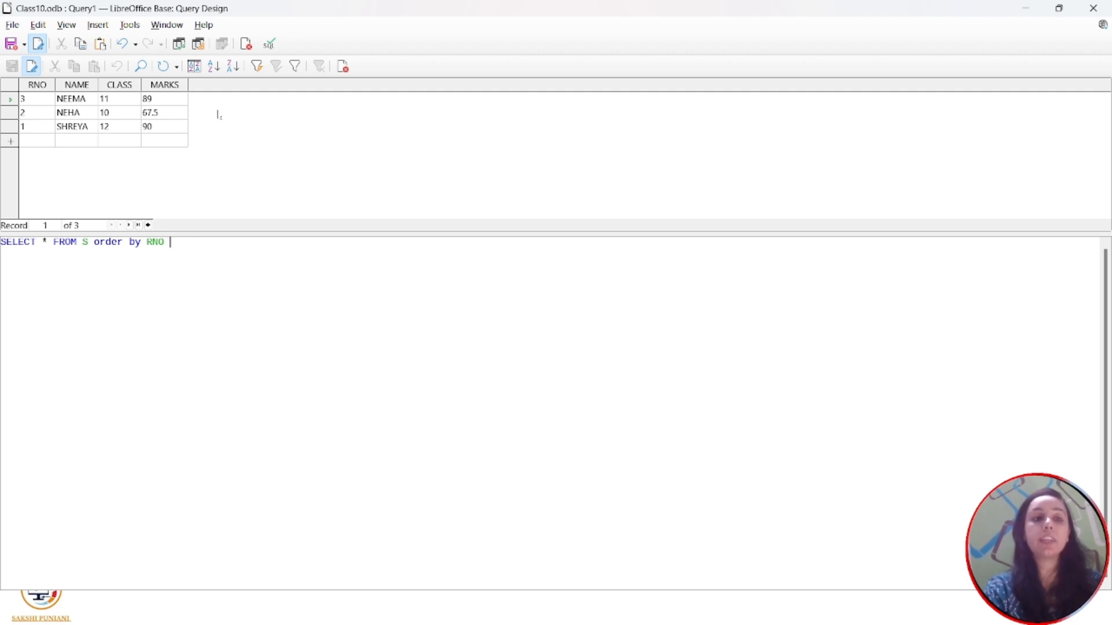
click(178, 46)
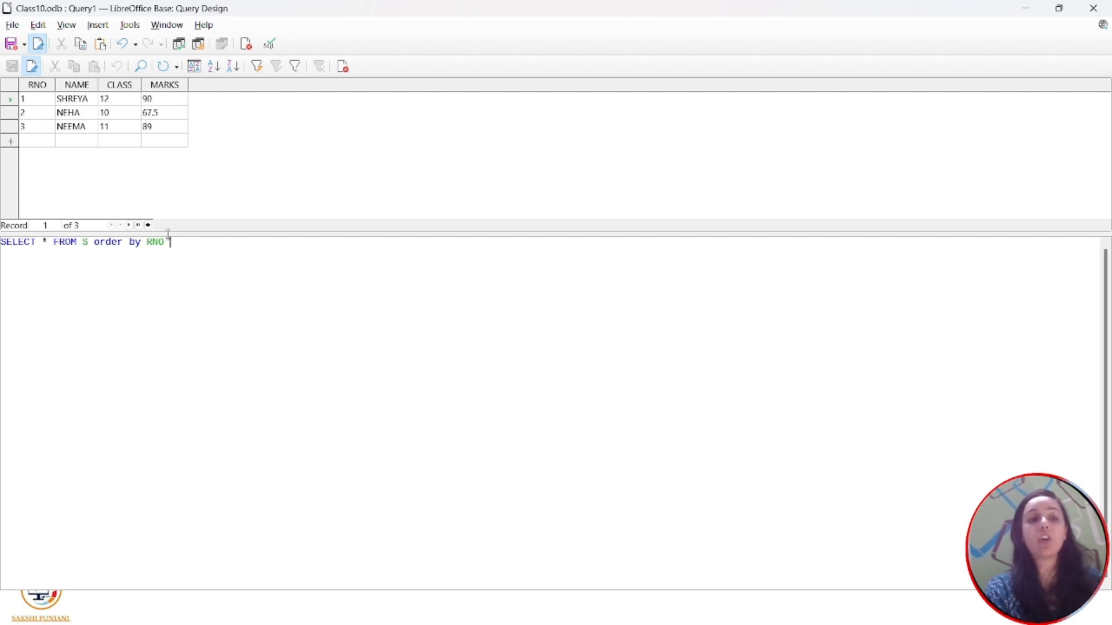
- Change the sort column to NAME and run the query both without and with DESC
key(BackSpace)
key(BackSpace)
key(BackSpace)
key(BackSpace)
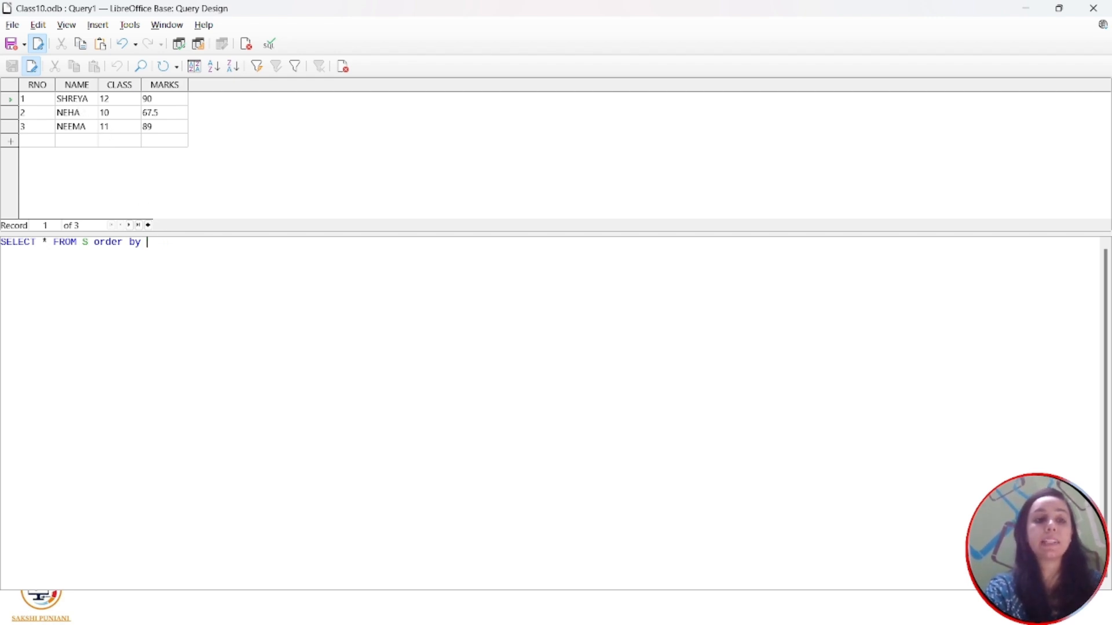
text(NAME)
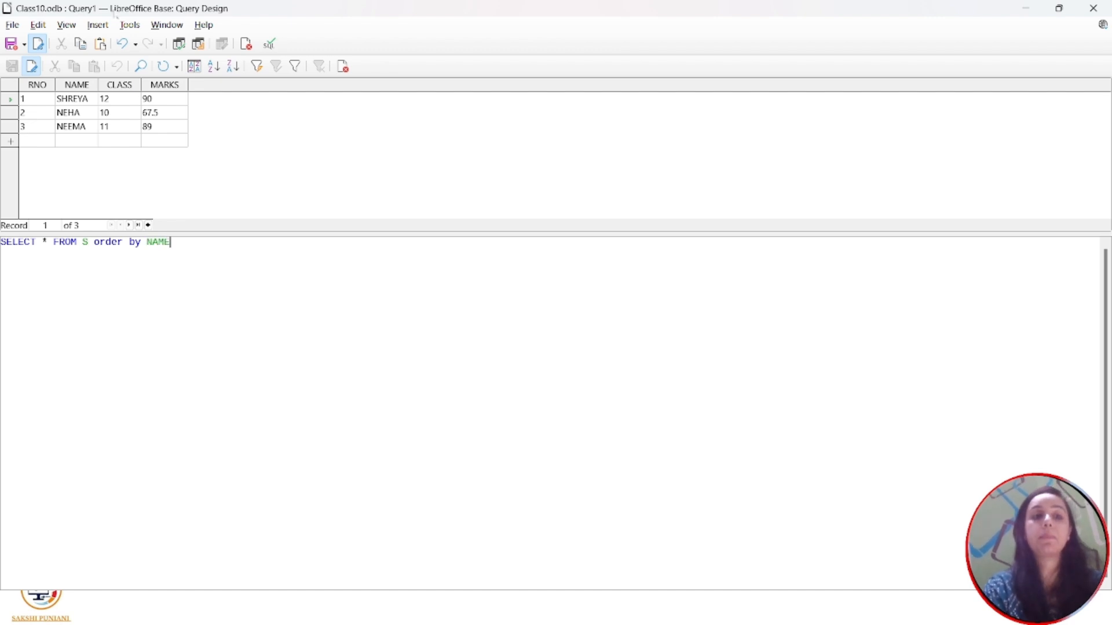
click(179, 45)
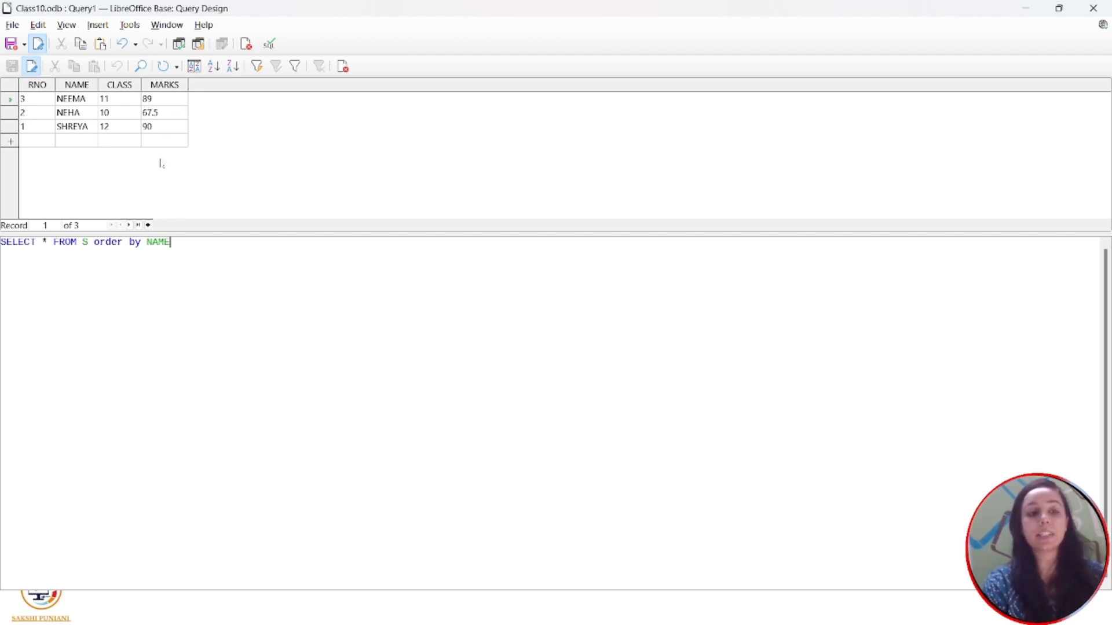
text(DESC)
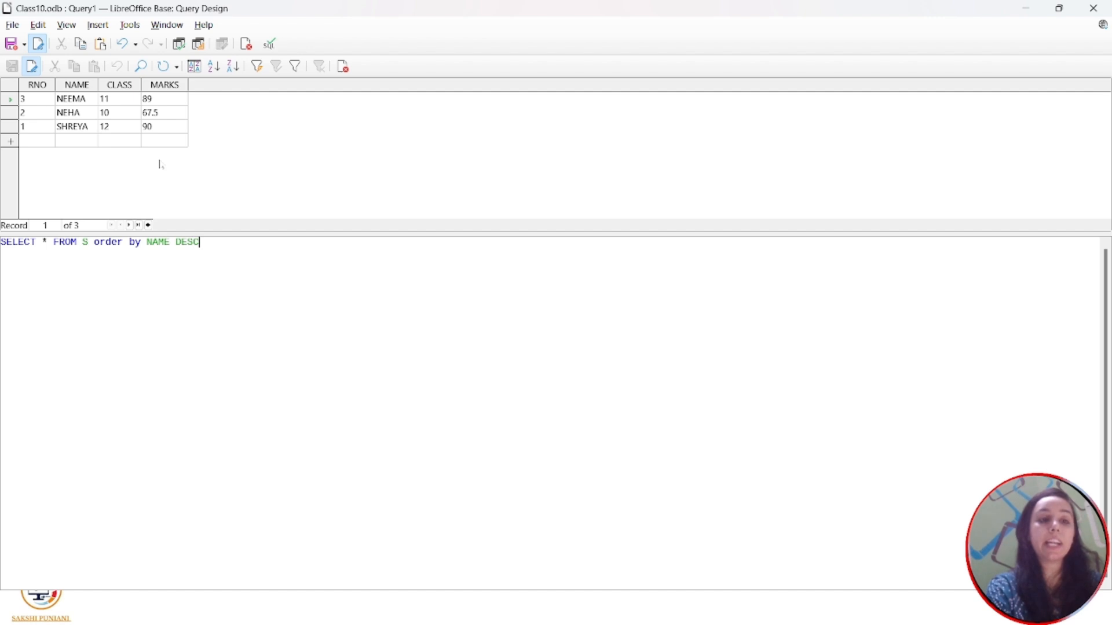
click(176, 45)
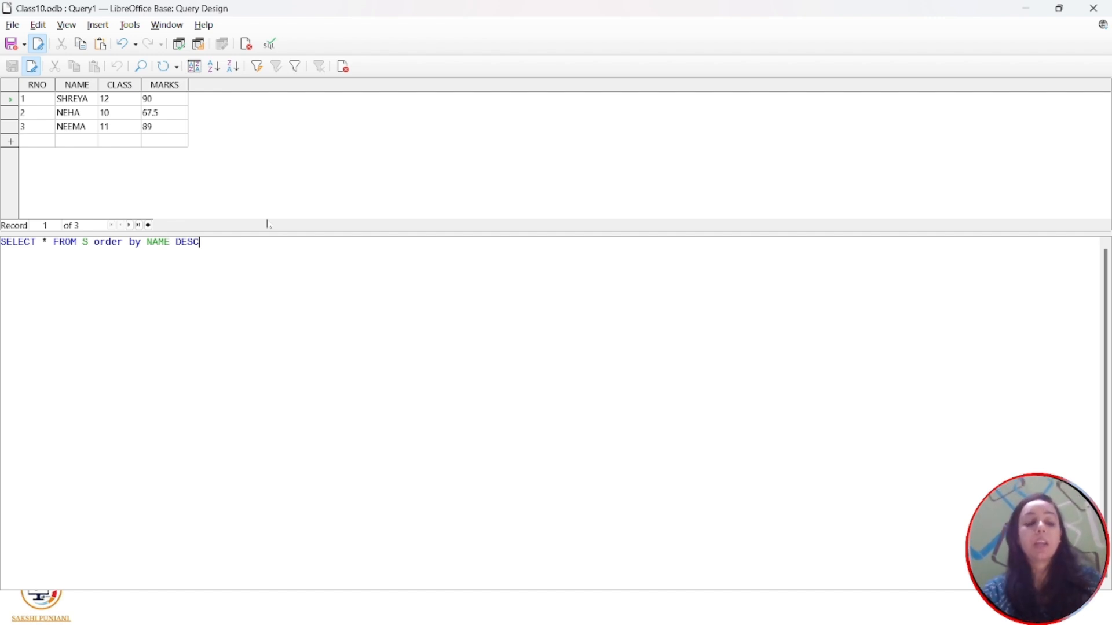
- Switch to the PowerPoint slide show and mark the <> and != operators on the relational operators slide
key(alt+Tab)
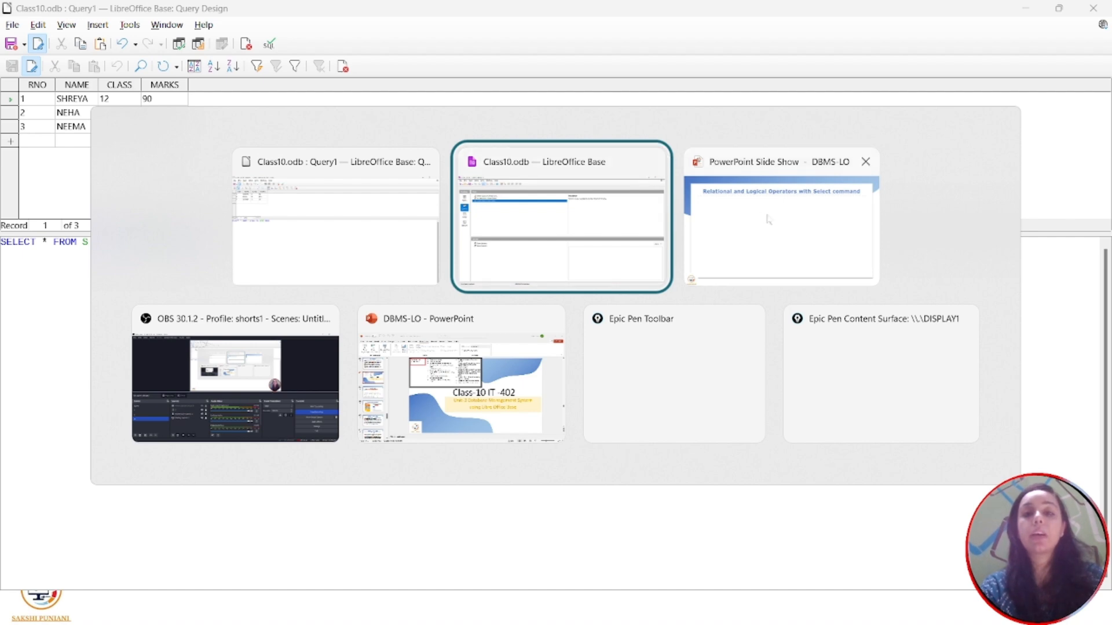
click(768, 219)
key(Right)
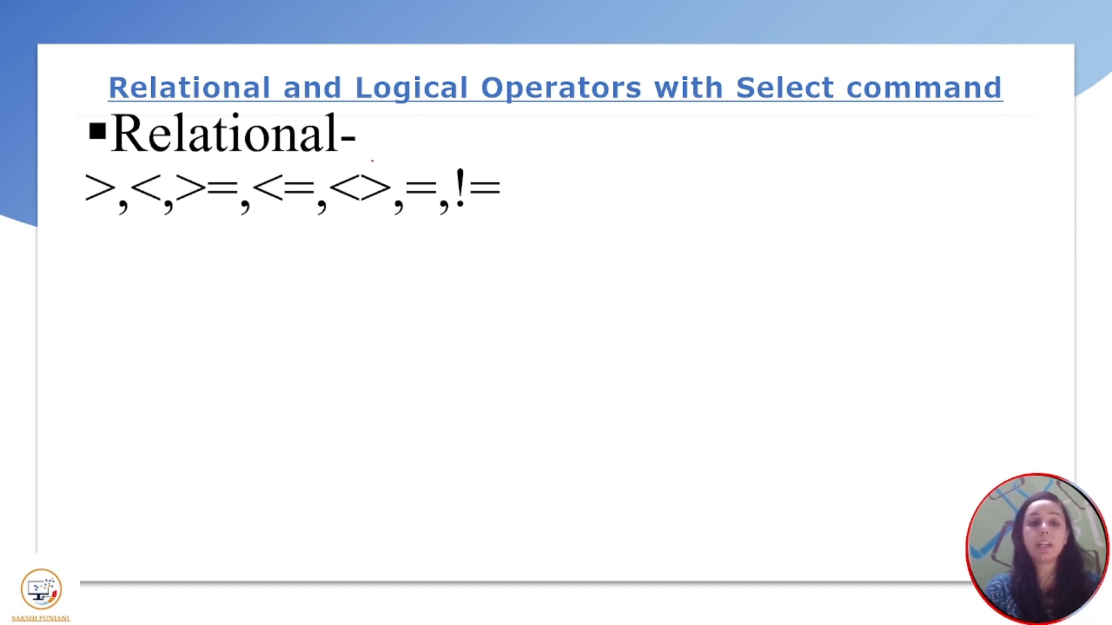
mouse_move(373, 161)
mouse_down()
mouse_move(356, 210)
mouse_move(332, 184)
mouse_up()
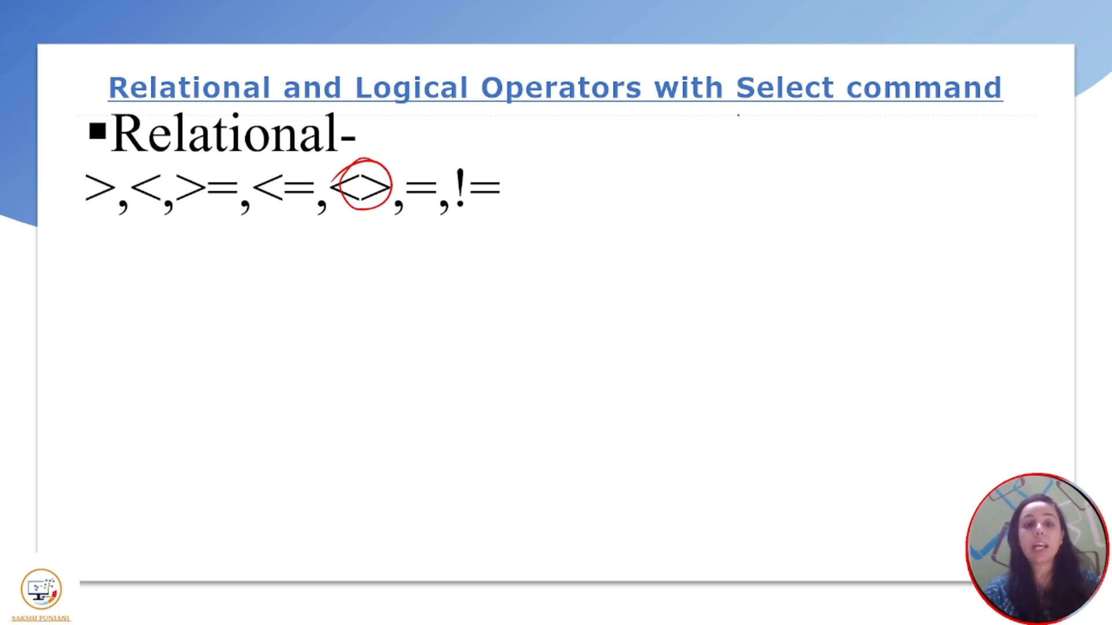
drag(471, 170, 496, 156)
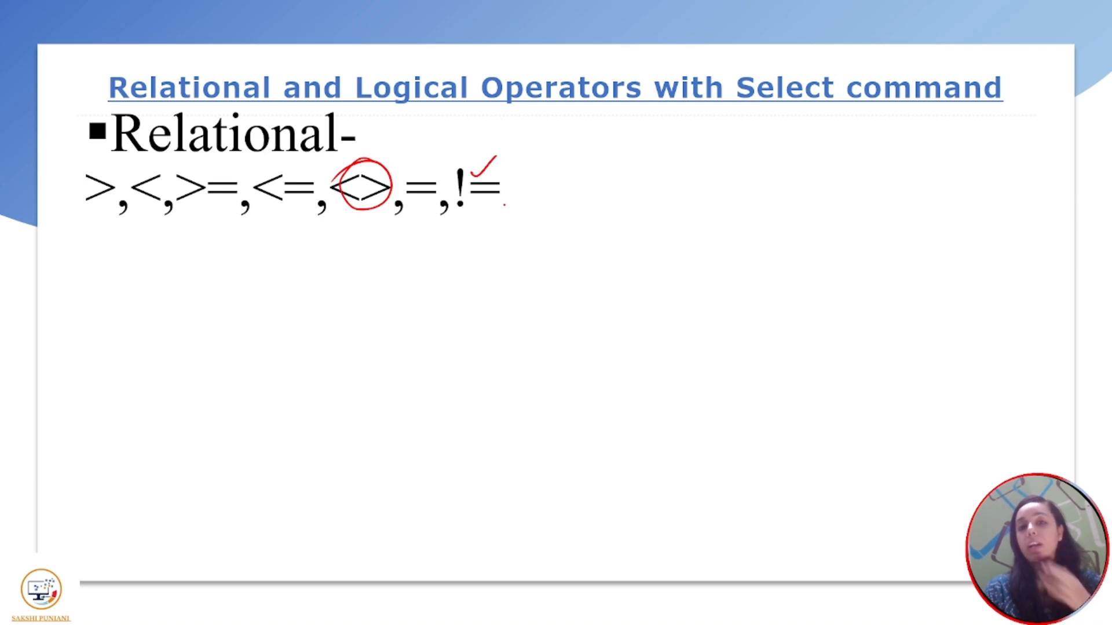
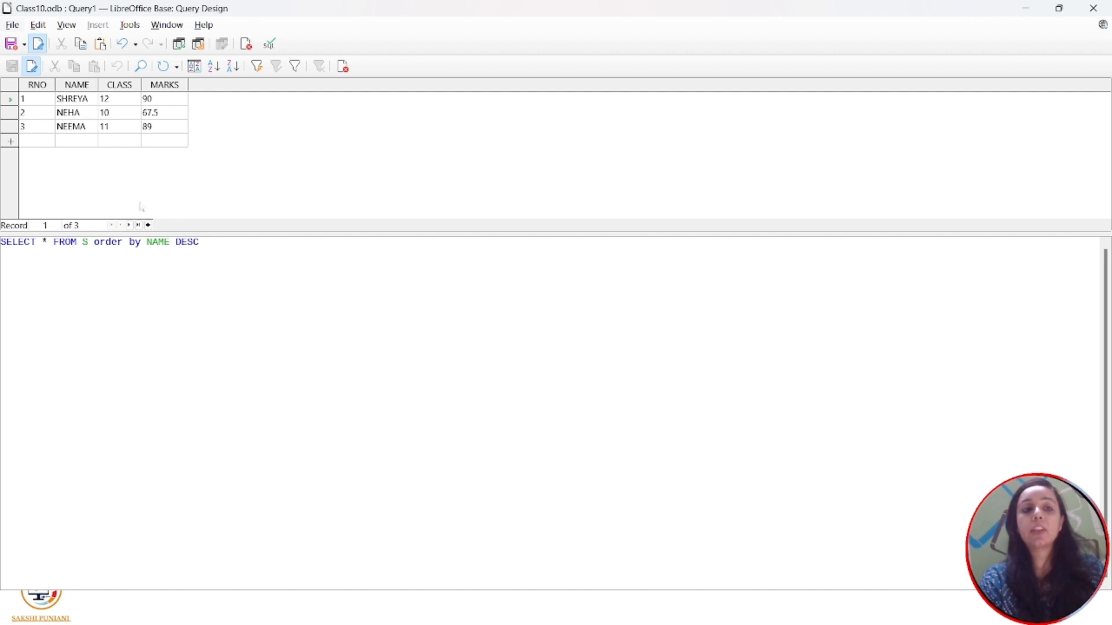
- In the LibreOffice Base query, delete the ORDER BY clause, leaving only SELECT * FROM S
key(BackSpace)
key(BackSpace)
key(BackSpace)
key(BackSpace)
key(BackSpace)
key(BackSpace)
key(BackSpace)
key(BackSpace)
key(BackSpace)
key(BackSpace)
key(BackSpace)
key(BackSpace)
key(BackSpace)
key(BackSpace)
key(BackSpace)
key(BackSpace)
key(BackSpace)
key(BackSpace)
key(BackSpace)
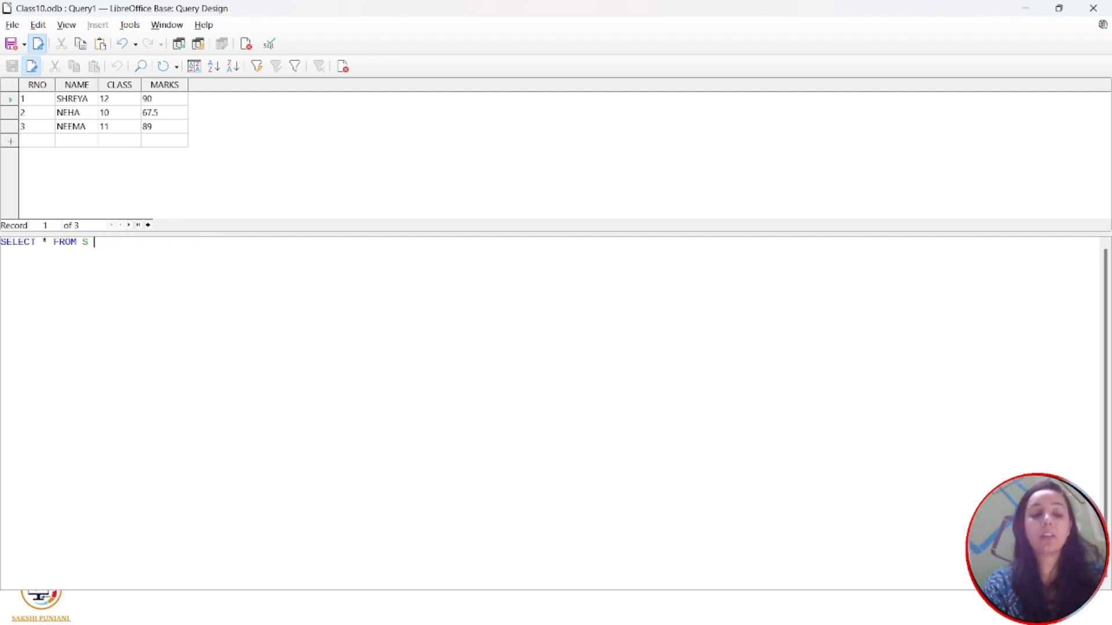
- Add a WHERE clause combining RNO=1 with OR and NAME equal to the student name of record 2, and run the query
text(WHERE)
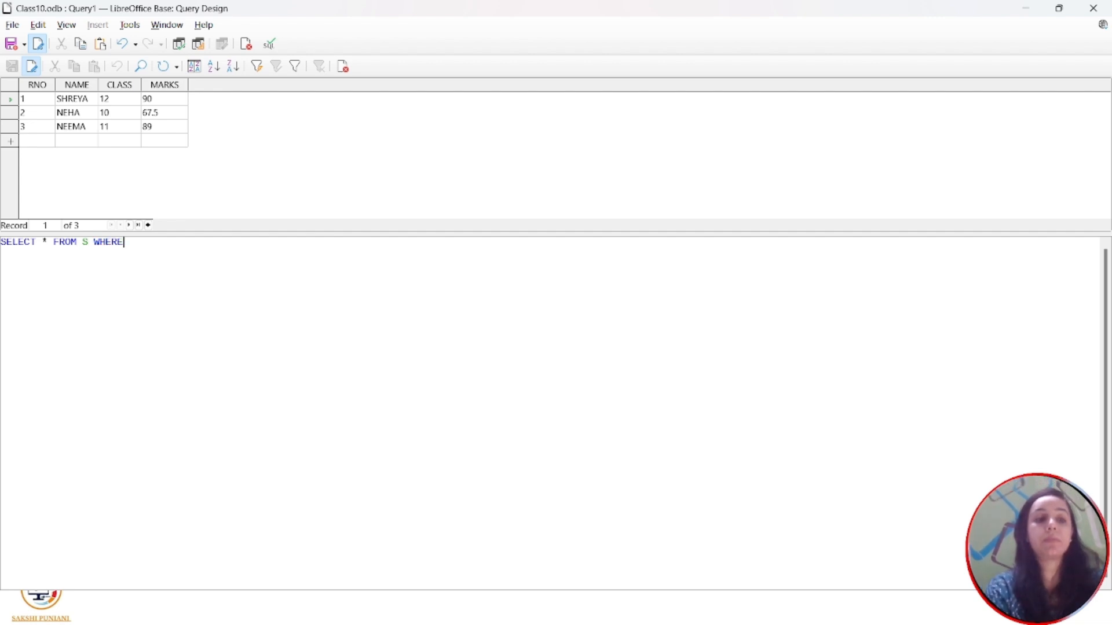
text( RN)
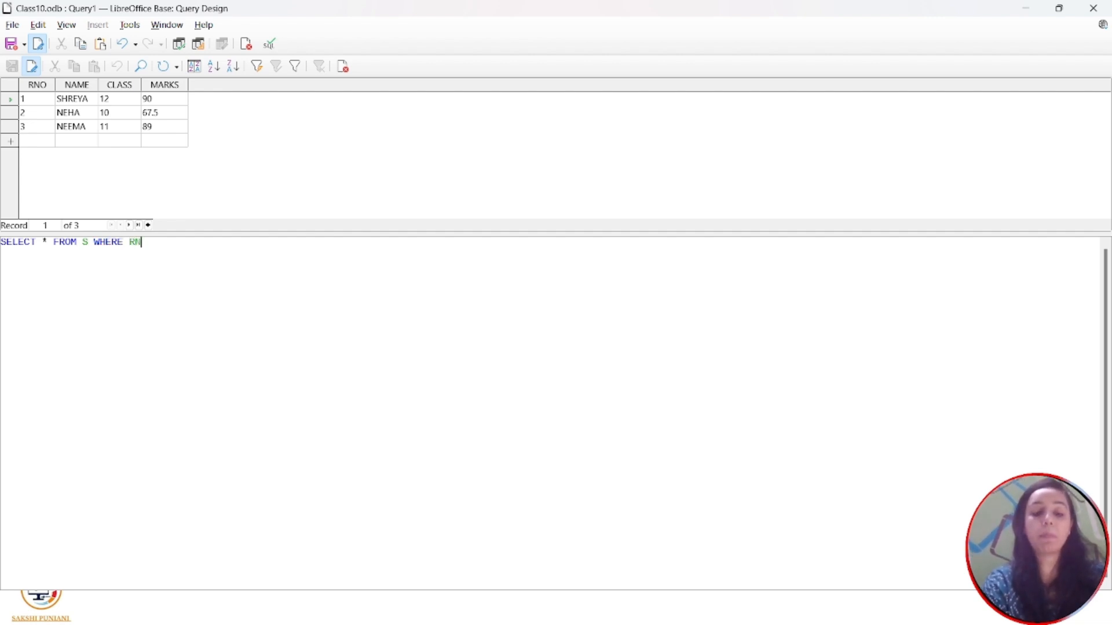
text(O=1 )
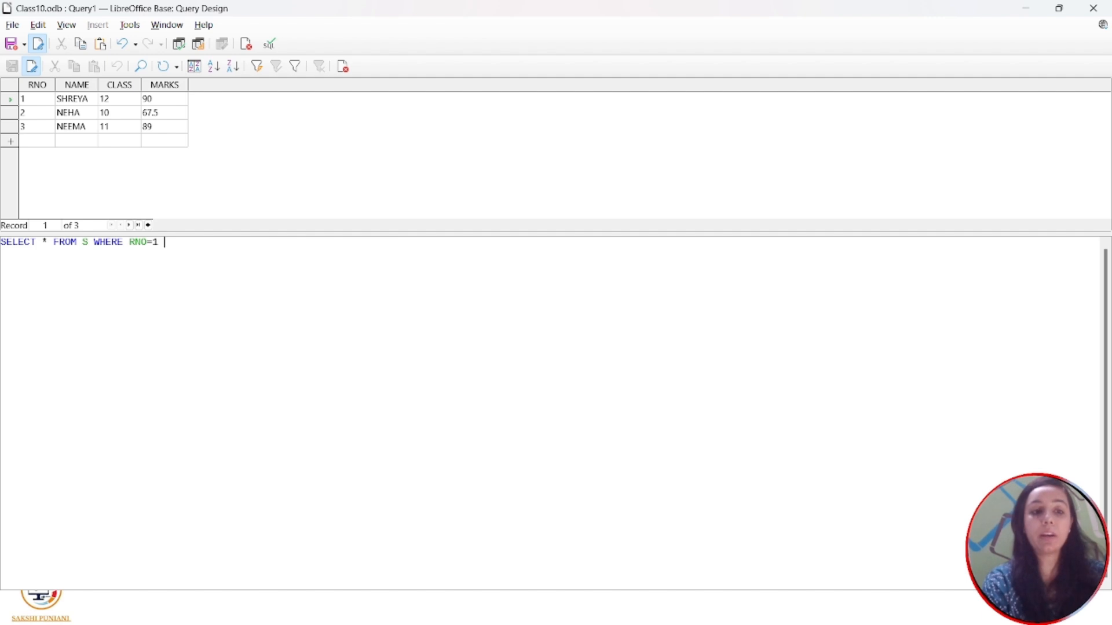
text(OR NA)
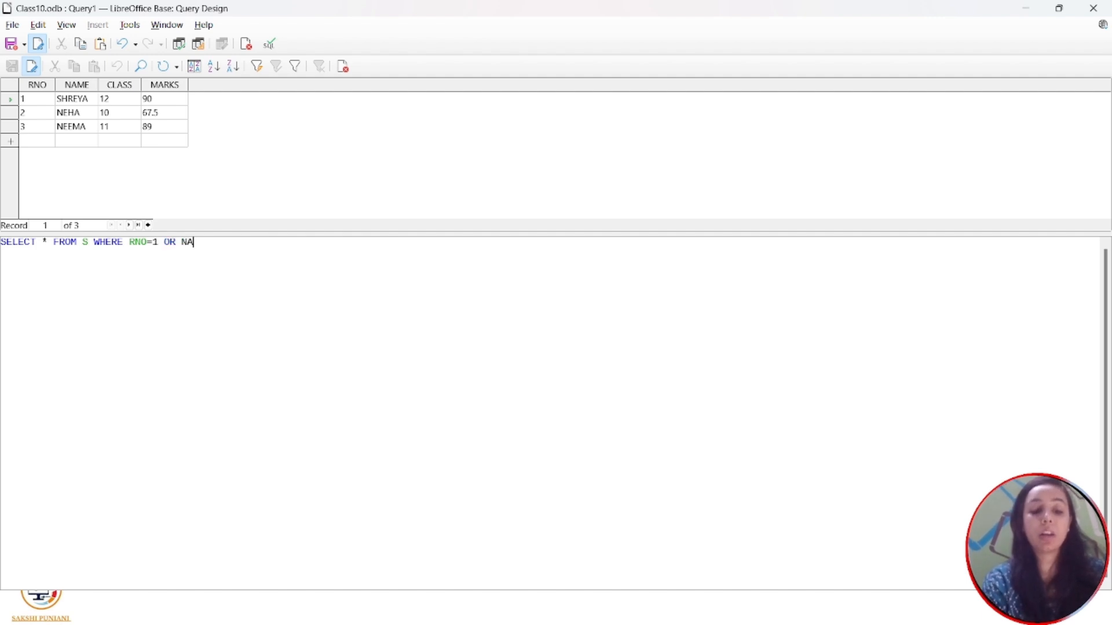
text(ME='N)
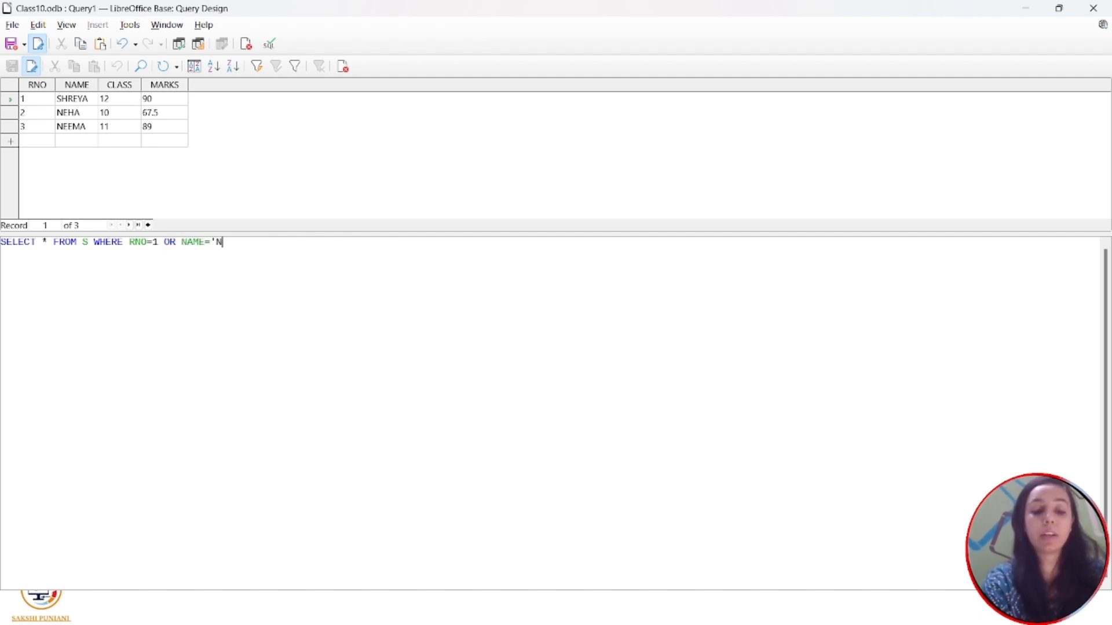
text(EHA')
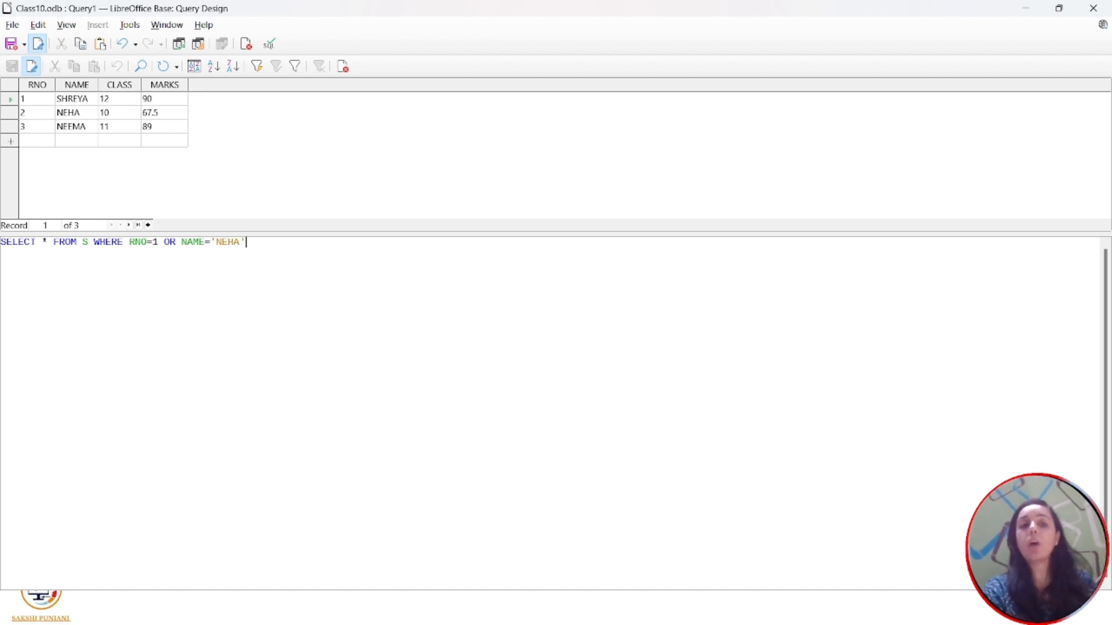
drag(176, 243, 164, 243)
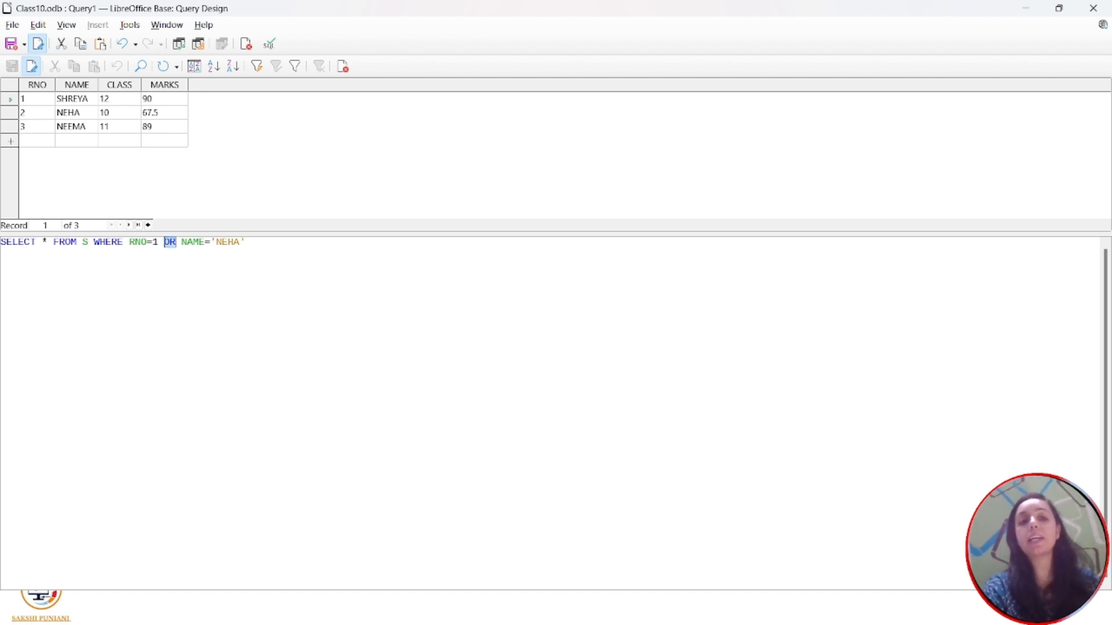
click(247, 243)
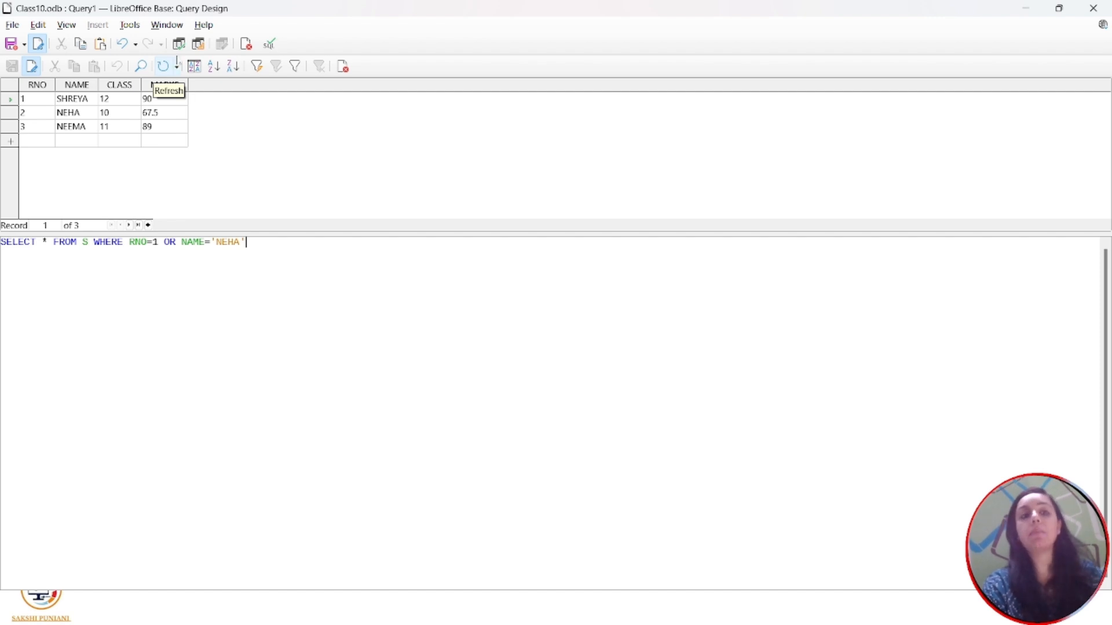
click(179, 48)
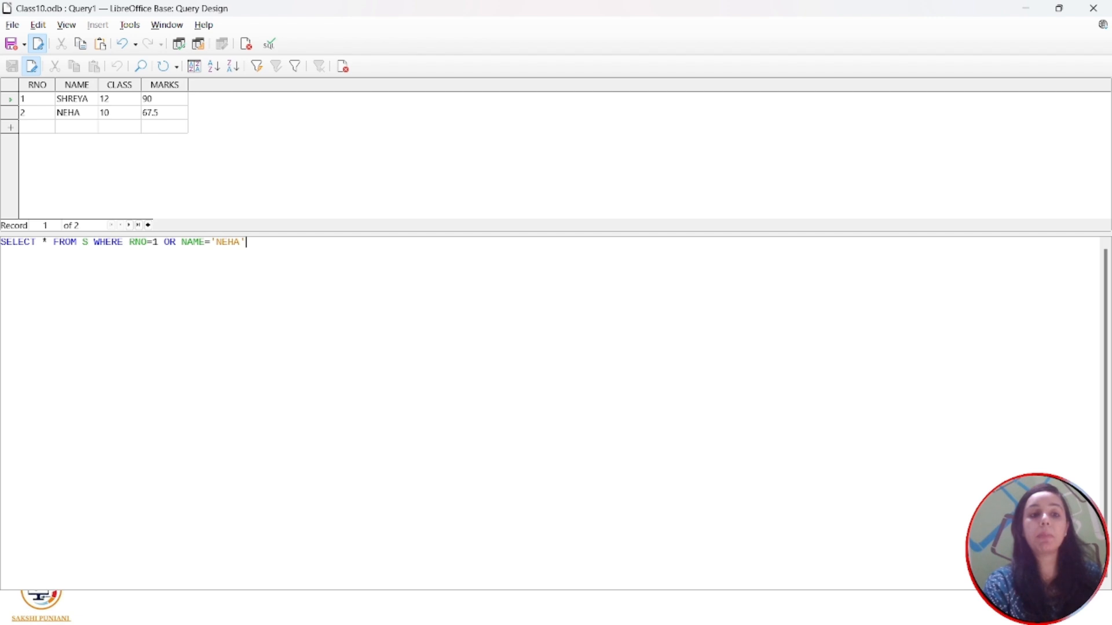
- Replace the student name in the NAME condition with one that is not in the table and run the query
key(BackSpace)
key(BackSpace)
key(BackSpace)
key(BackSpace)
key(BackSpace)
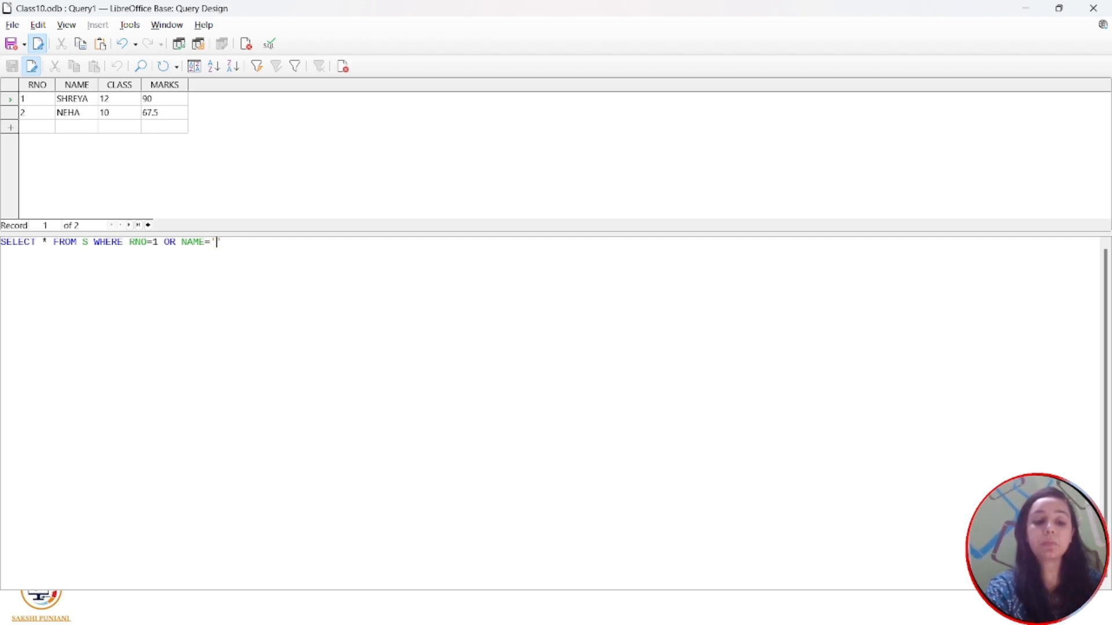
text(HUNNY)
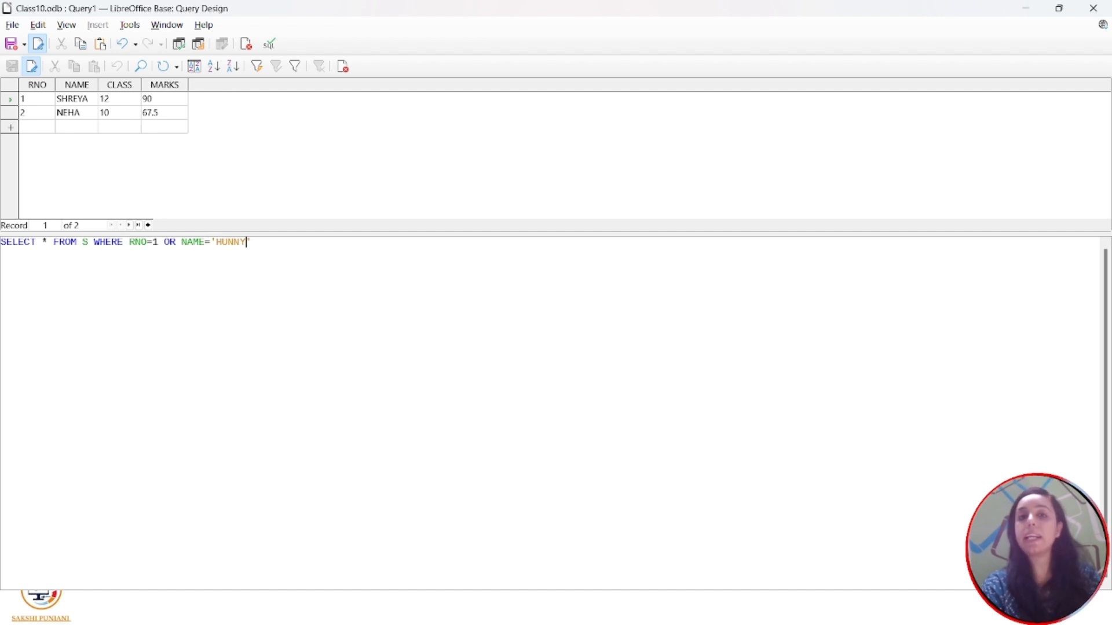
click(180, 45)
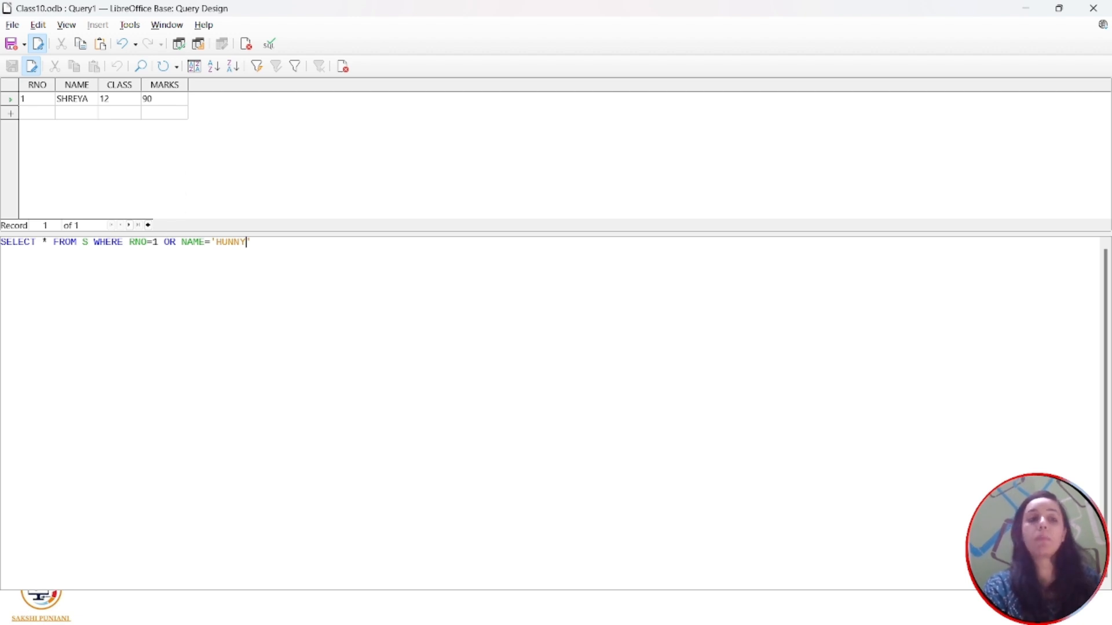
- Change the RNO condition to RNO=5, keeping the OR operator and the NAME condition, and run the query
drag(153, 242, 164, 242)
click(170, 242)
key(BackSpace)
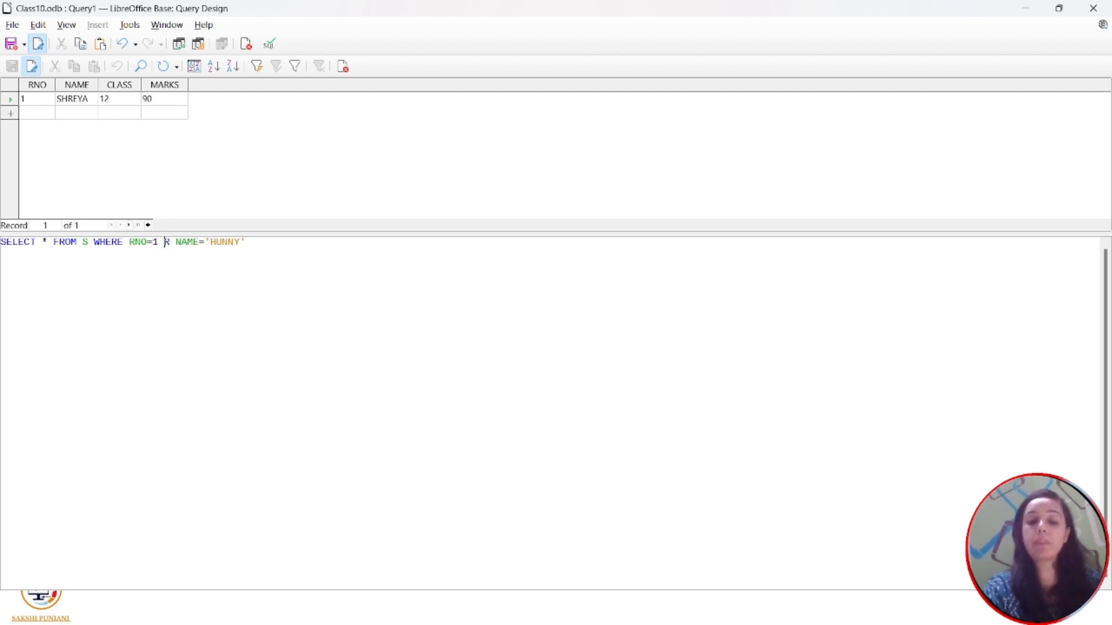
text(5)
key(BackSpace)
key(BackSpace)
key(BackSpace)
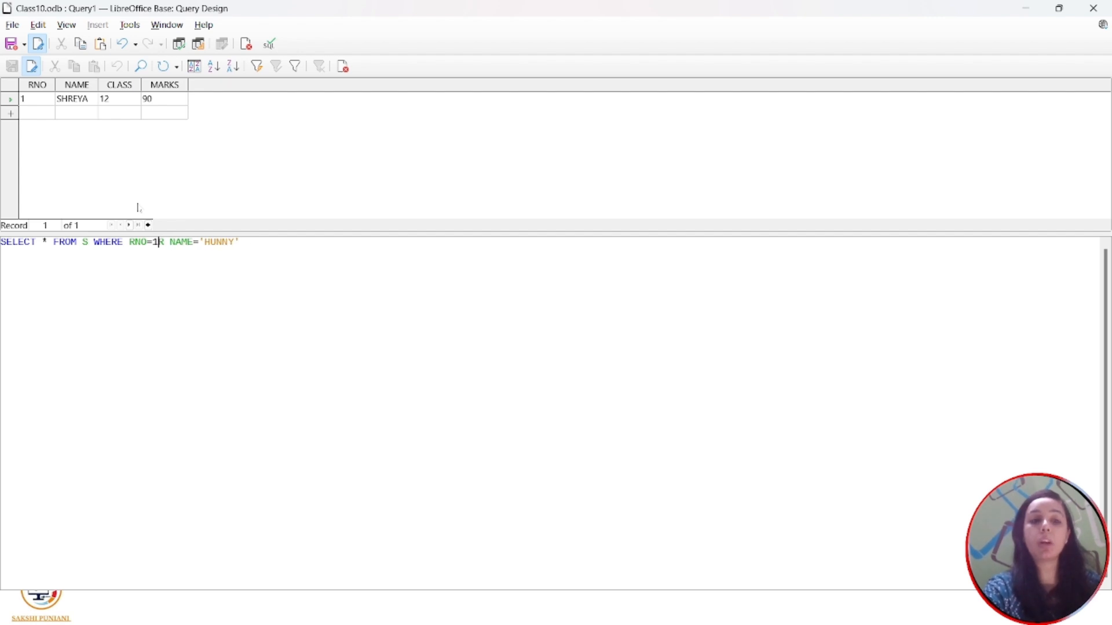
text(5 O)
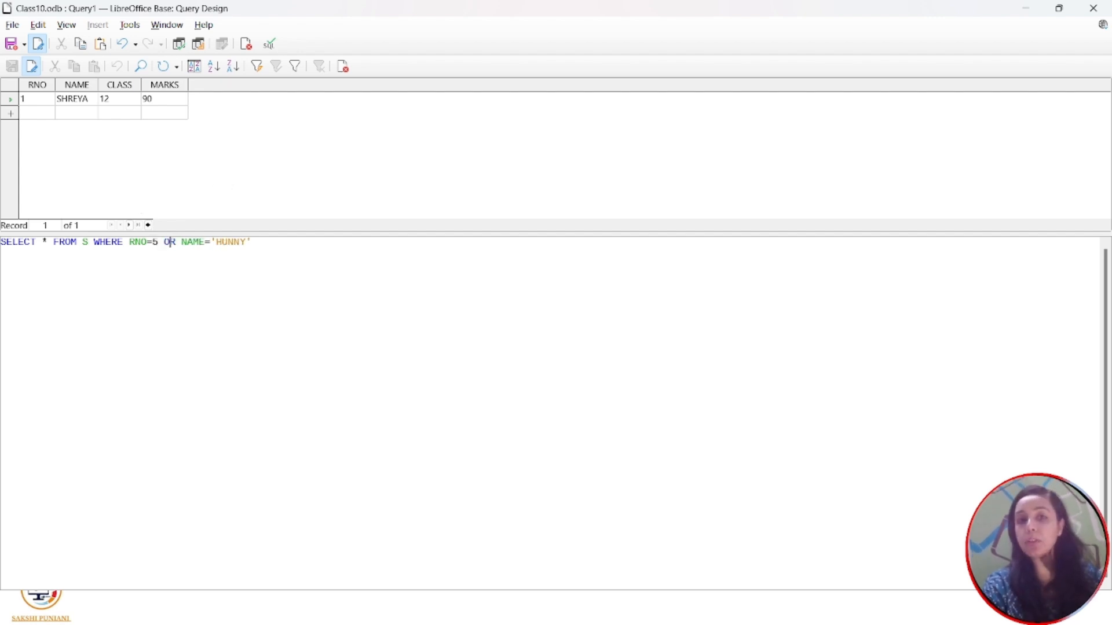
click(180, 46)
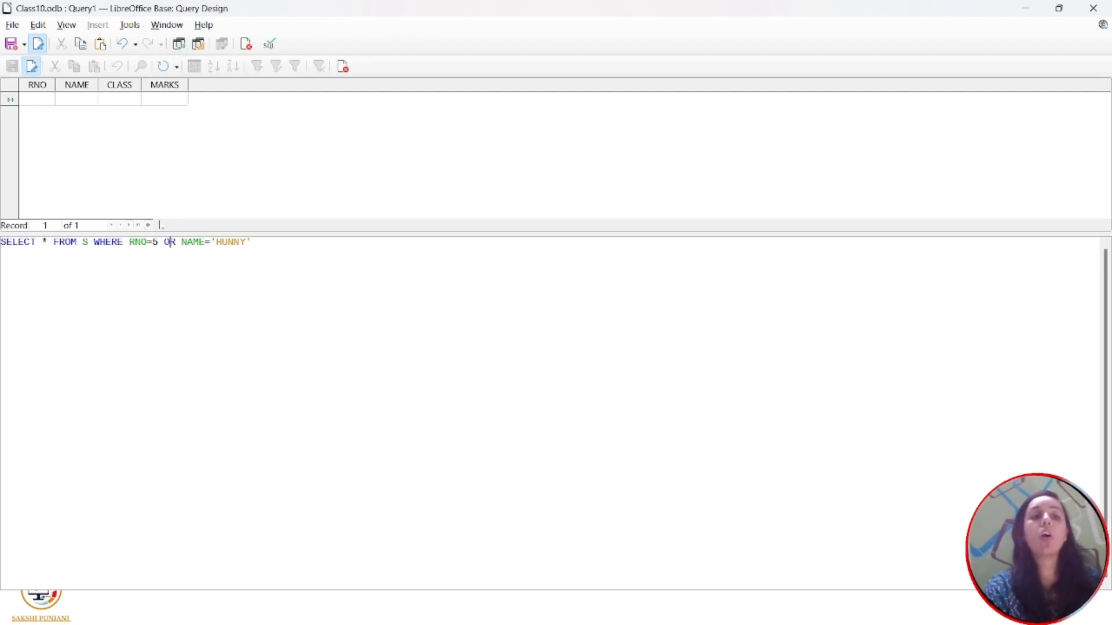
- Change the RNO condition to RNO=1 and replace the OR operator with AND
click(159, 242)
key(BackSpace)
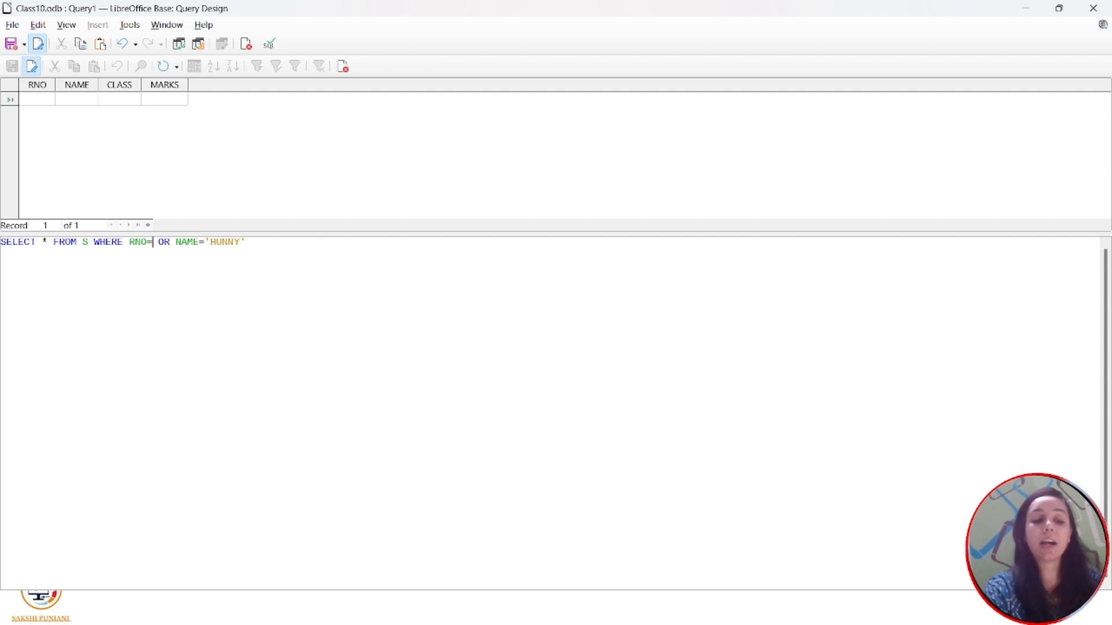
text(1)
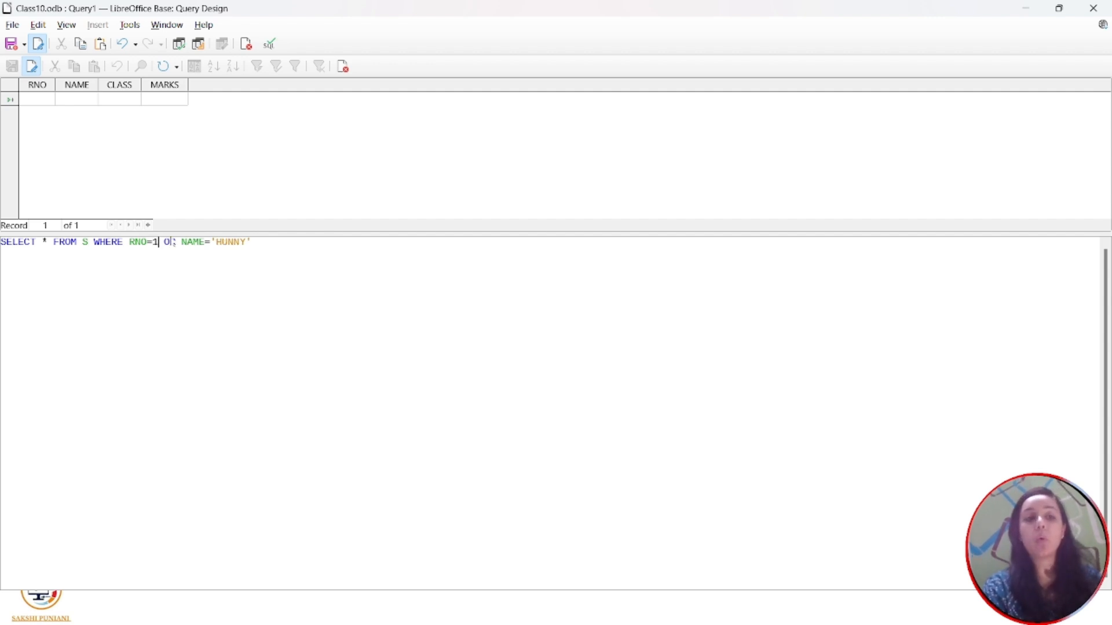
drag(176, 242, 165, 242)
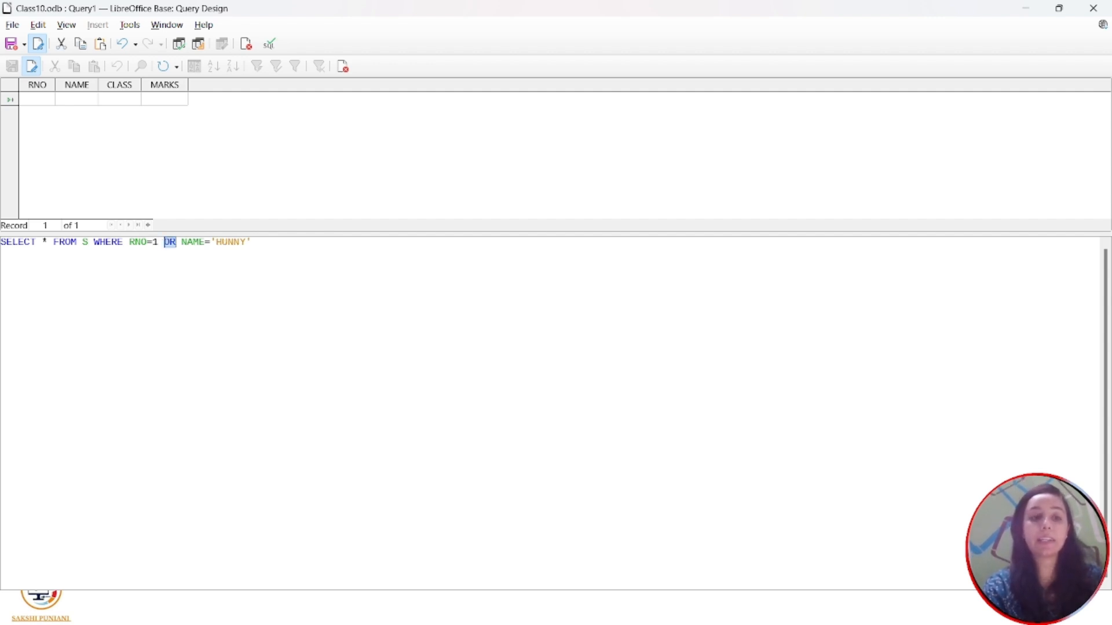
text(AND)
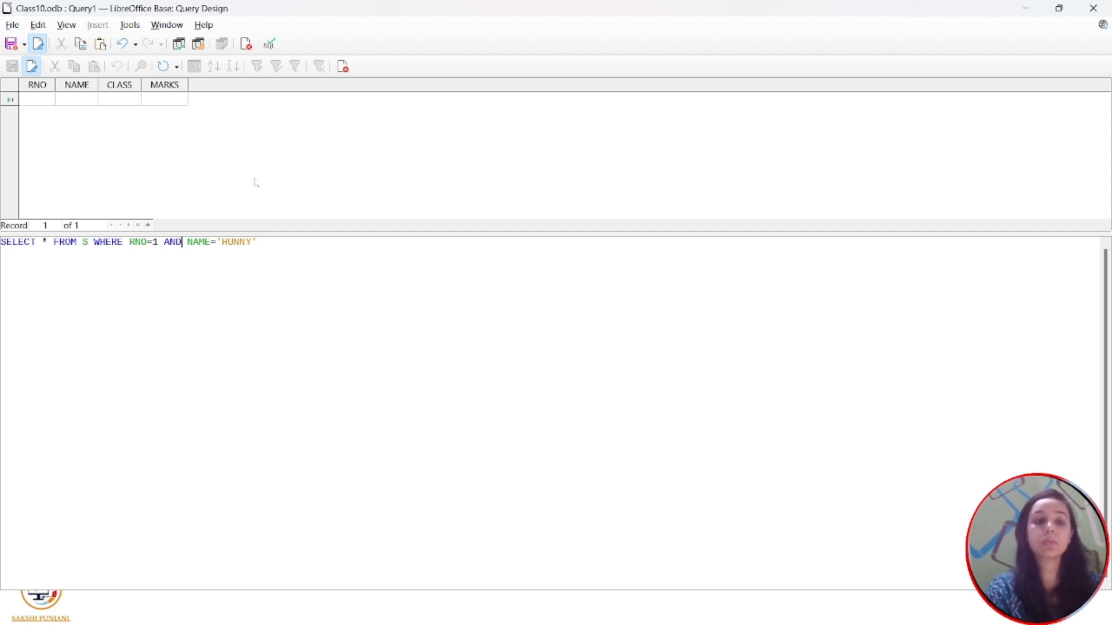
- Replace the student name in the NAME condition with a different student's name
click(240, 242)
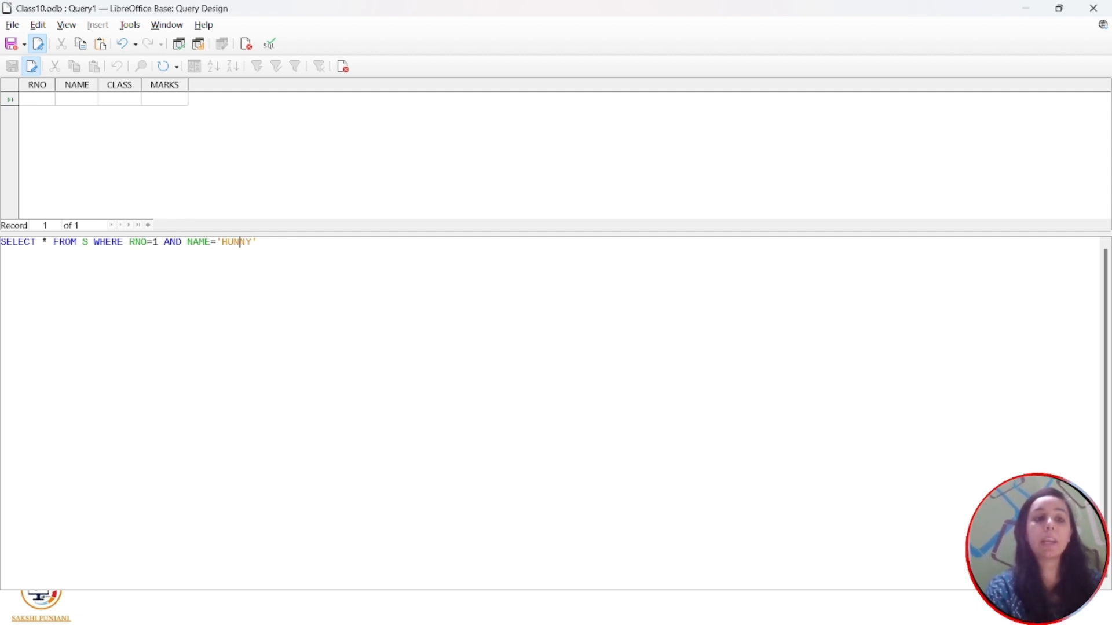
key(Right)
key(Right)
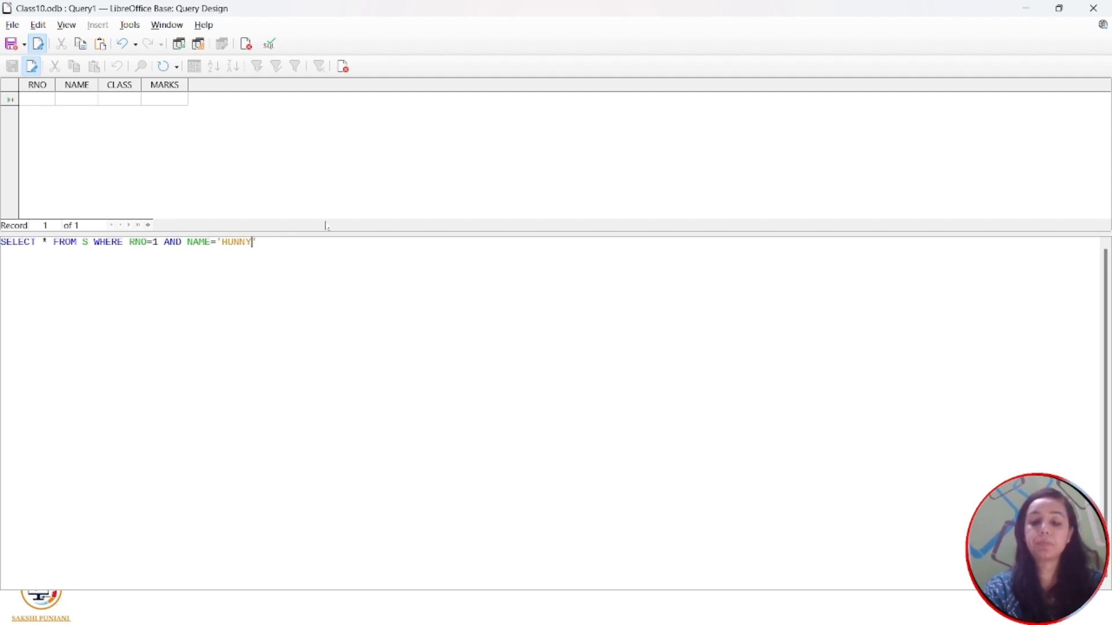
key(BackSpace)
key(BackSpace)
key(BackSpace)
key(BackSpace)
key(BackSpace)
text(NE)
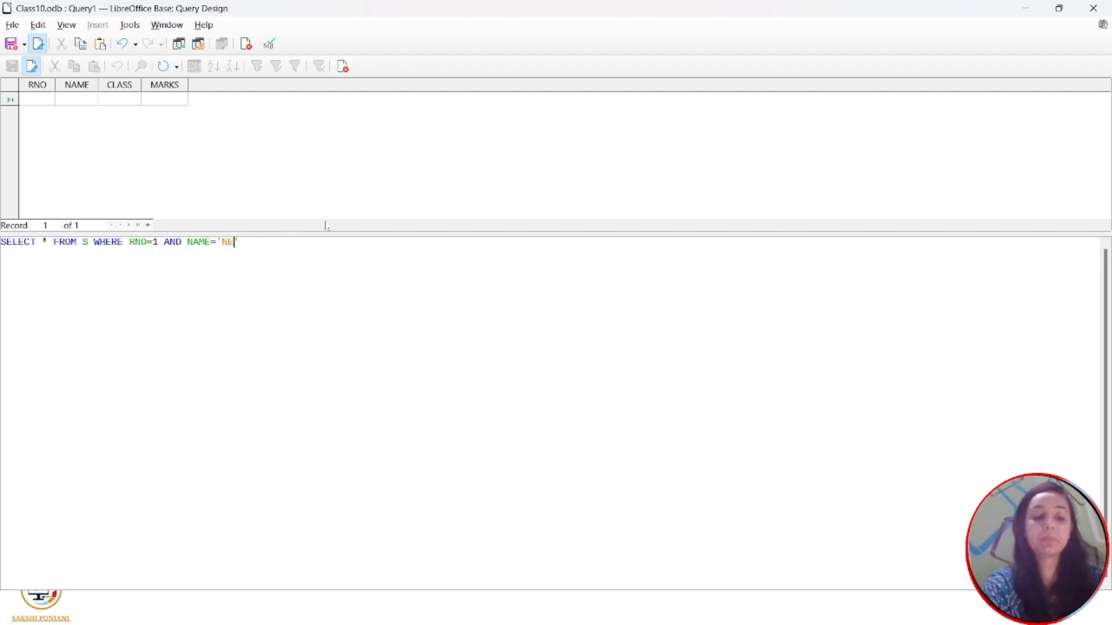
text(HA)
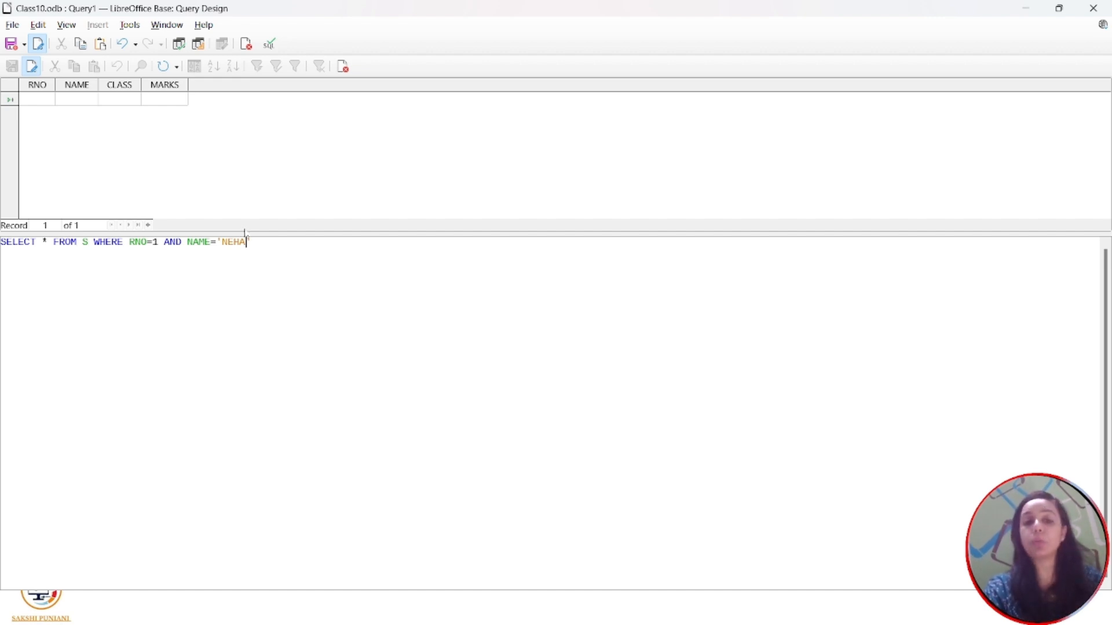
- Set the NAME condition to the student name of record 1 and run the query
key(BackSpace)
key(BackSpace)
key(BackSpace)
key(BackSpace)
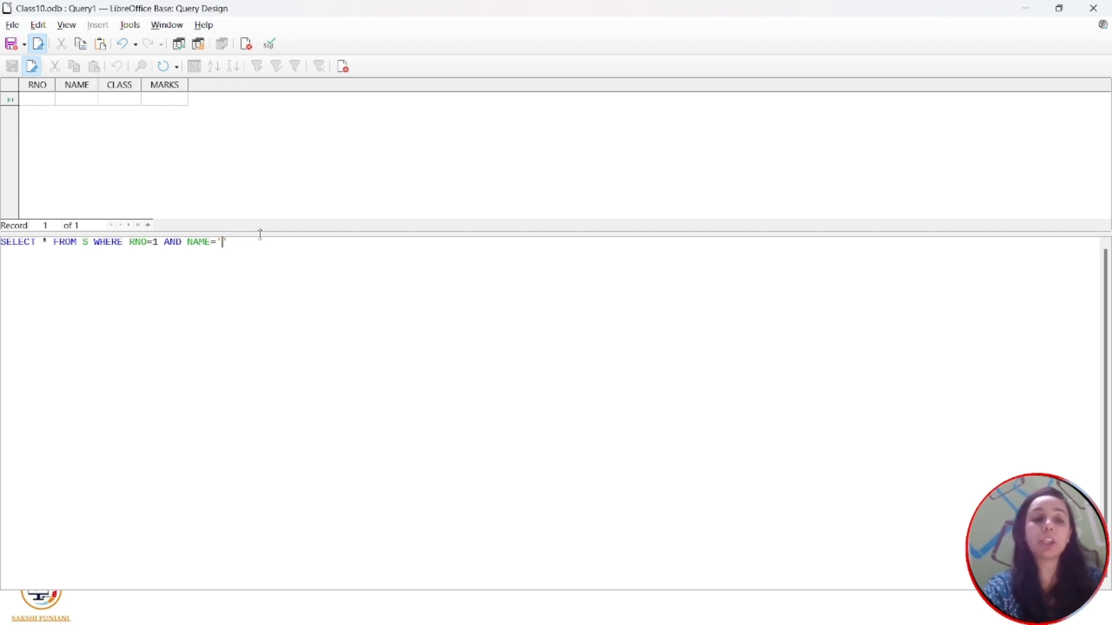
text(SHR)
text(EYA)
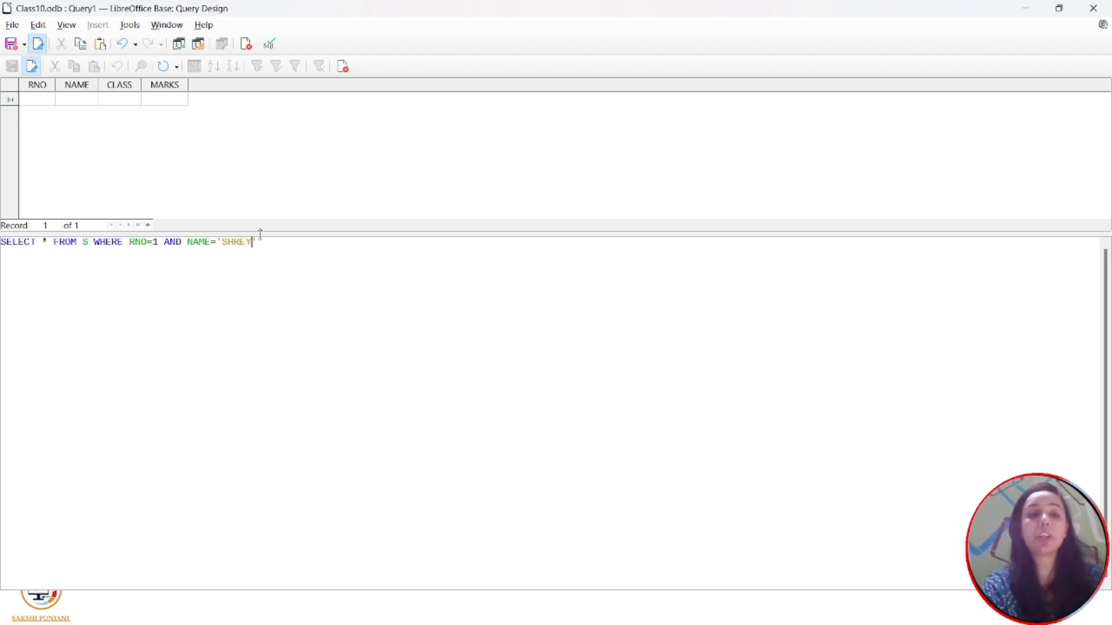
click(179, 44)
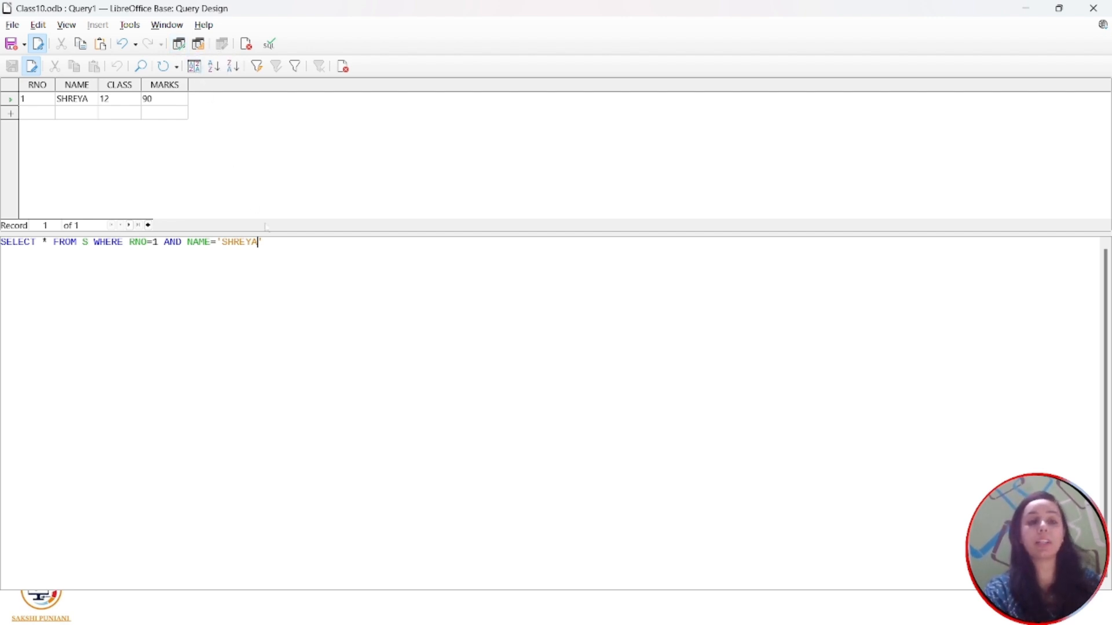
- Replace the whole WHERE condition with RNO<>2 and run the query
click(272, 242)
key(BackSpace)
key(BackSpace)
key(BackSpace)
key(BackSpace)
key(BackSpace)
key(BackSpace)
key(BackSpace)
key(BackSpace)
key(BackSpace)
key(BackSpace)
key(BackSpace)
key(BackSpace)
key(BackSpace)
key(BackSpace)
key(BackSpace)
key(BackSpace)
key(BackSpace)
key(BackSpace)
key(BackSpace)
key(BackSpace)
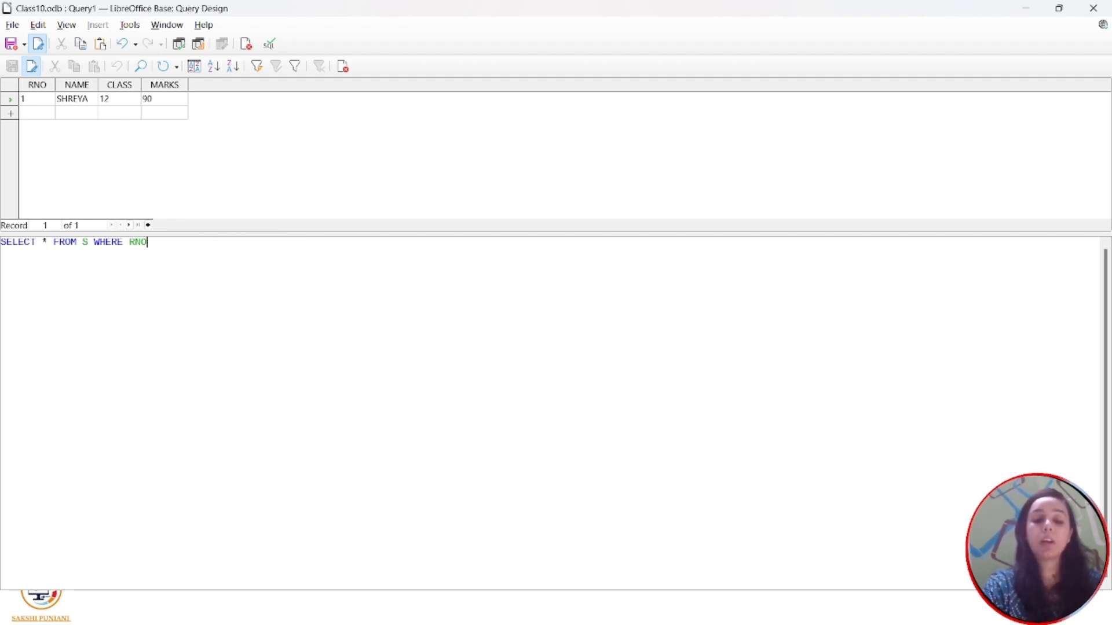
text(<>)
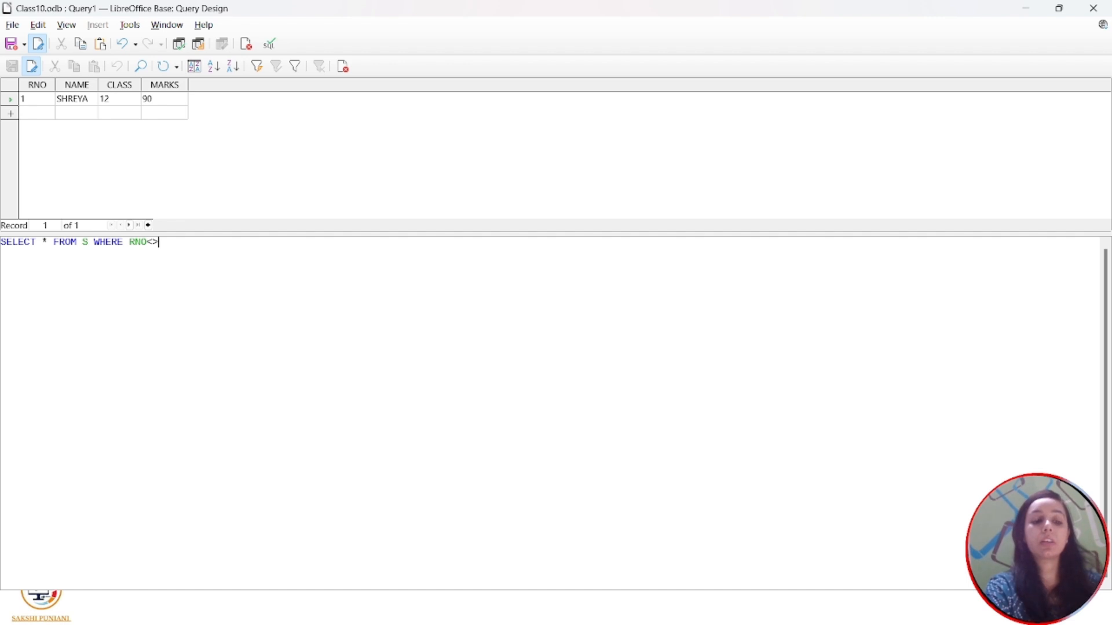
text(2)
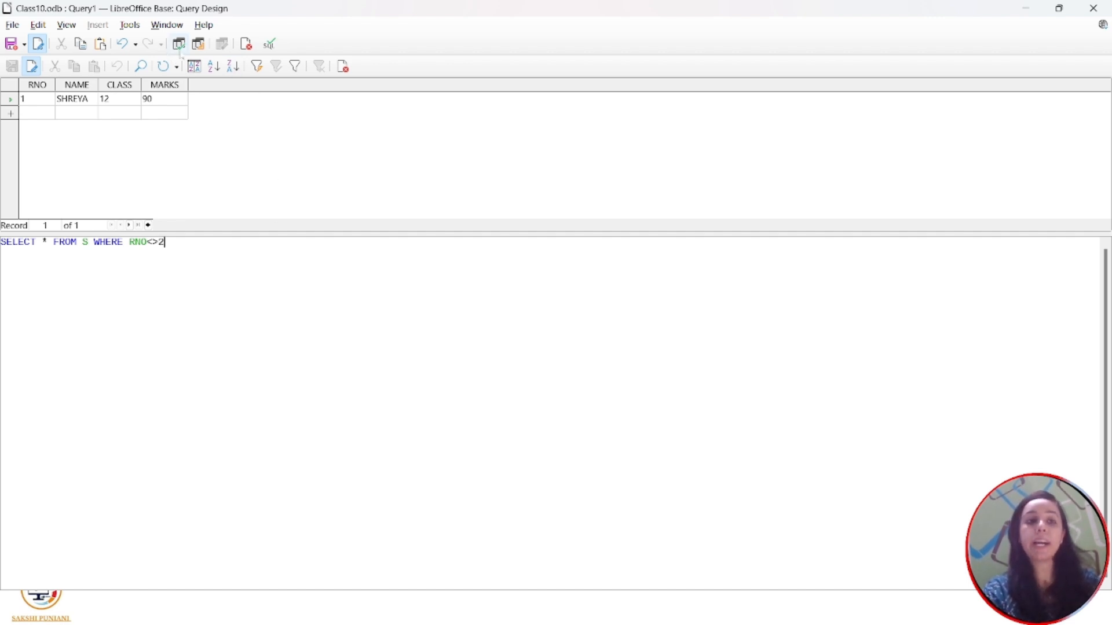
click(181, 51)
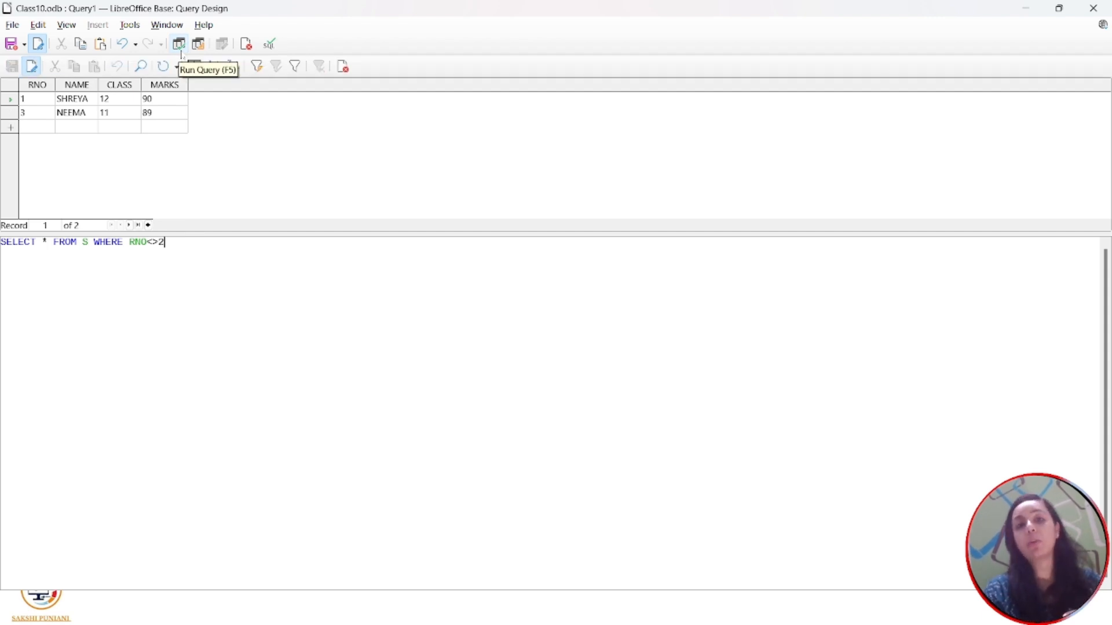
- Replace the <> operator in the RNO condition with !=
key(Left)
key(BackSpace)
key(BackSpace)
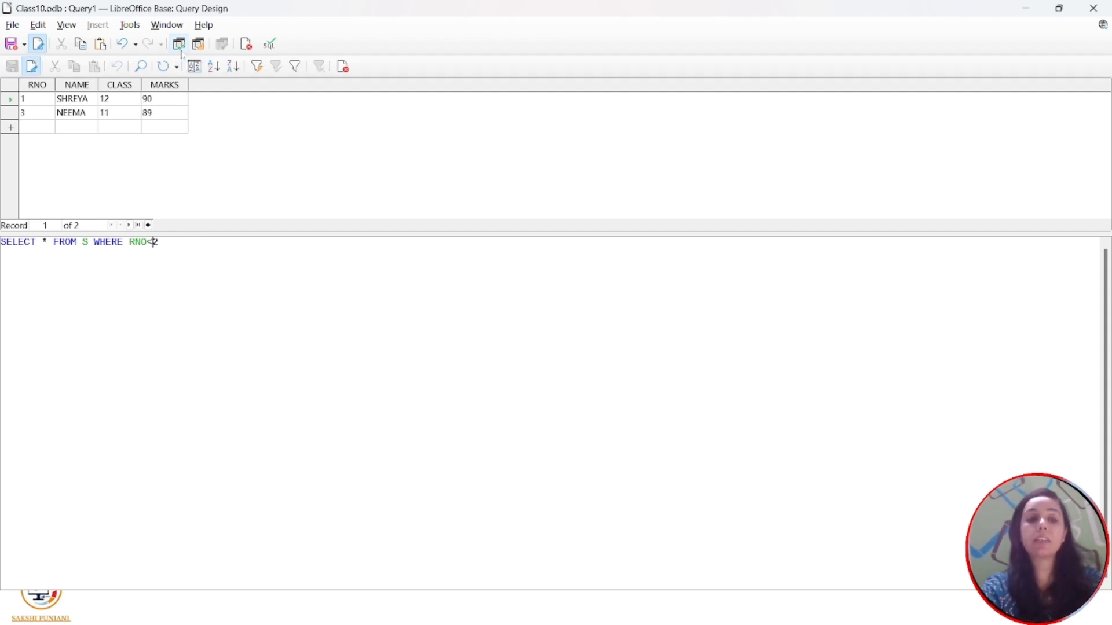
text(!=)
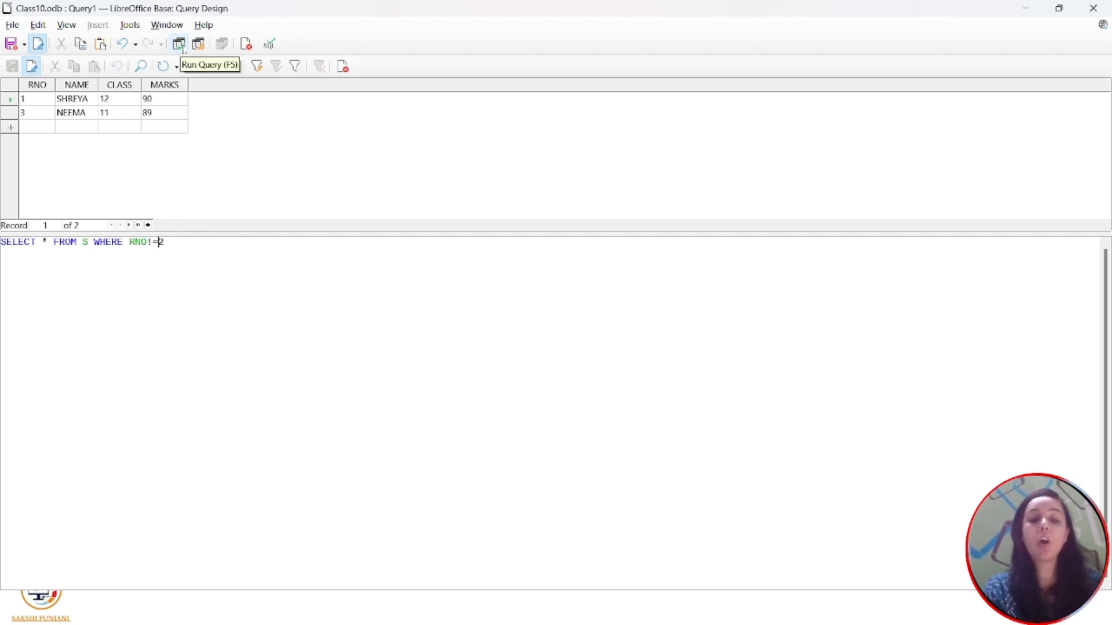
- Rewrite the WHERE condition with the NOT operator as NOT RNO=2
key(BackSpace)
key(BackSpace)
key(BackSpace)
key(BackSpace)
key(BackSpace)
text(N)
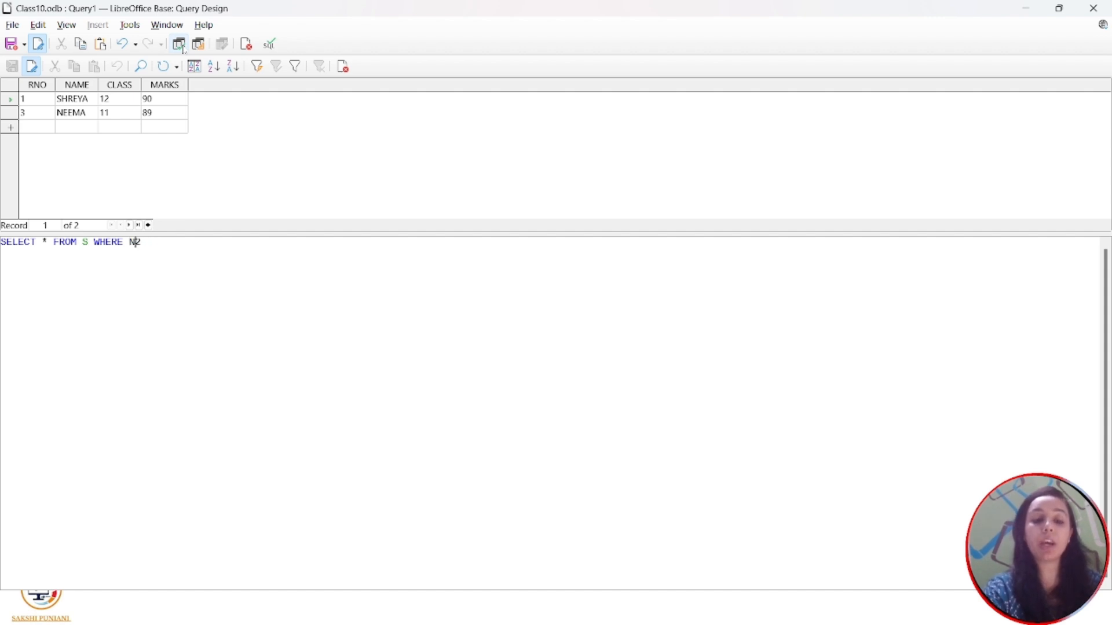
text(OT RNO)
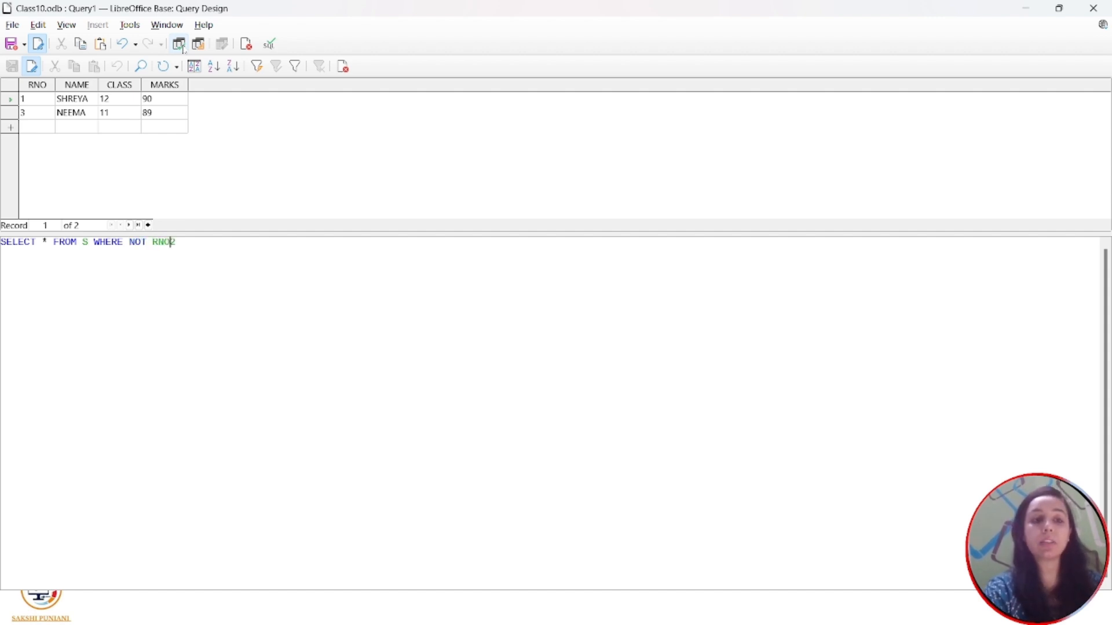
text(=)
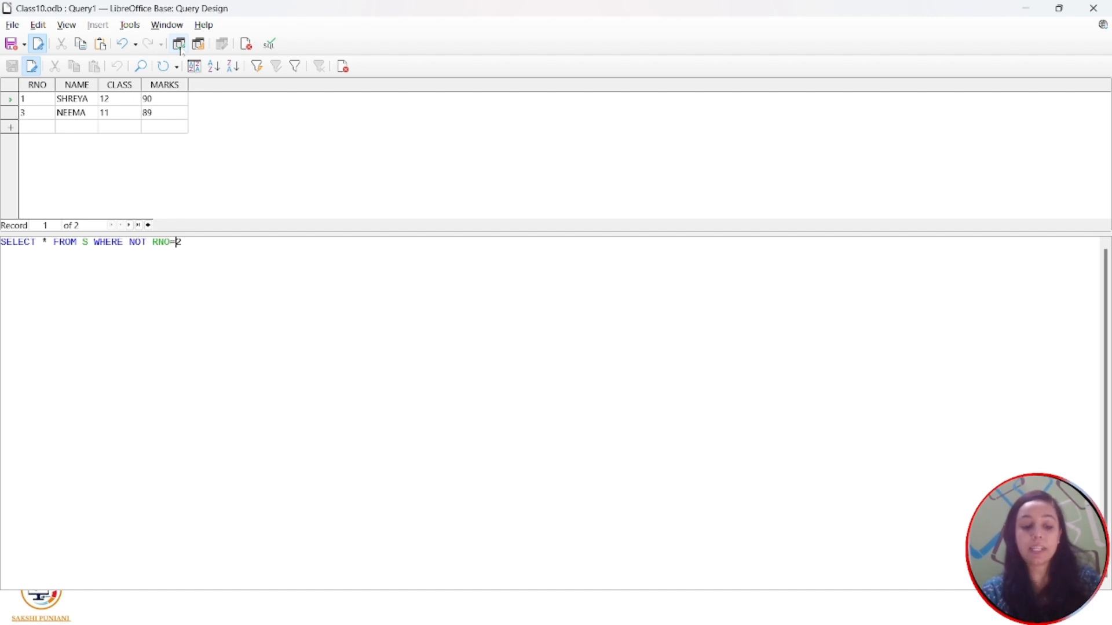
key(alt+Tab)
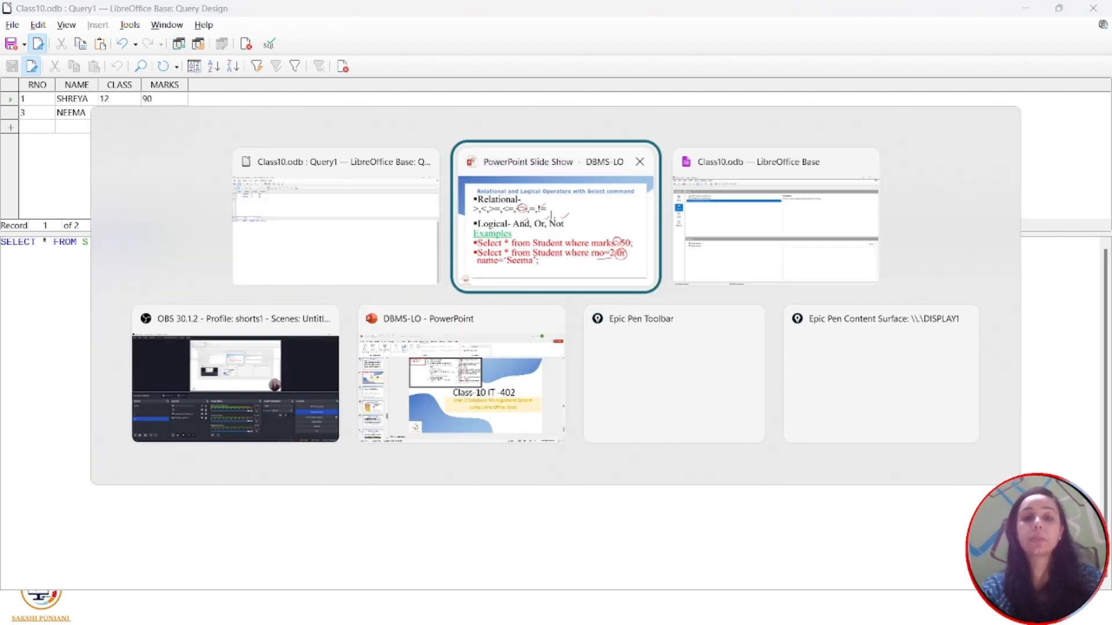
key(Right)
key(Right)
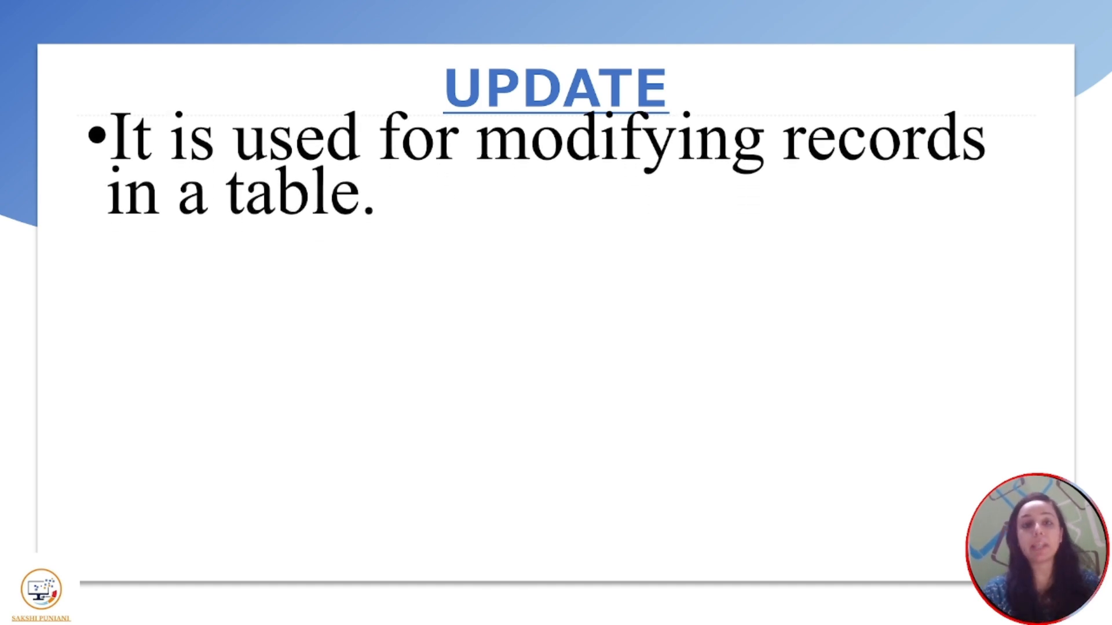
key(Right)
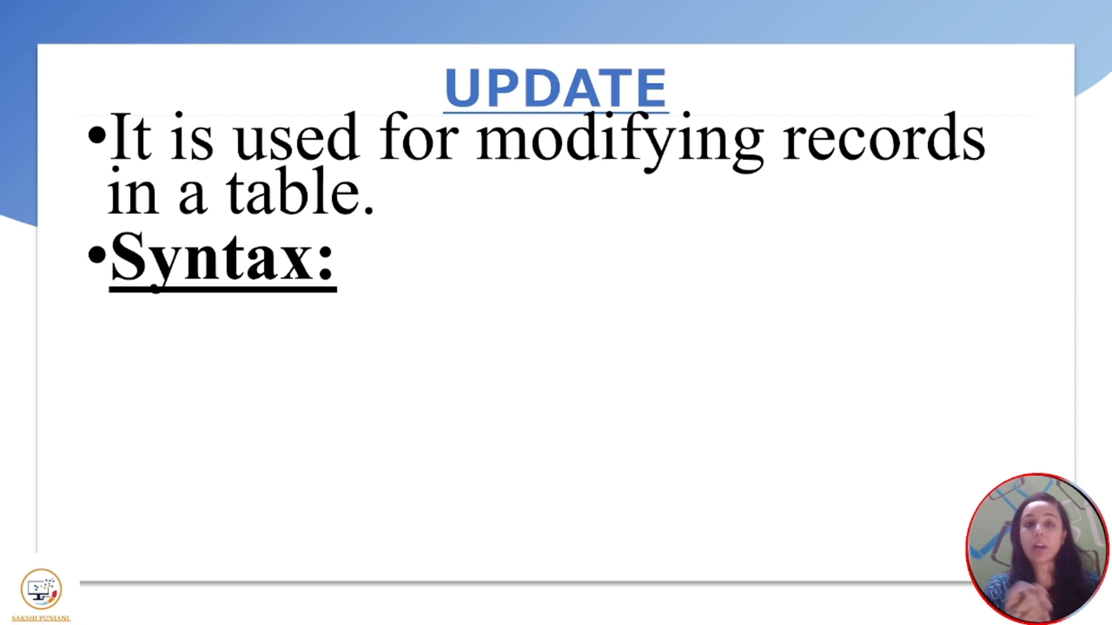
key(Right)
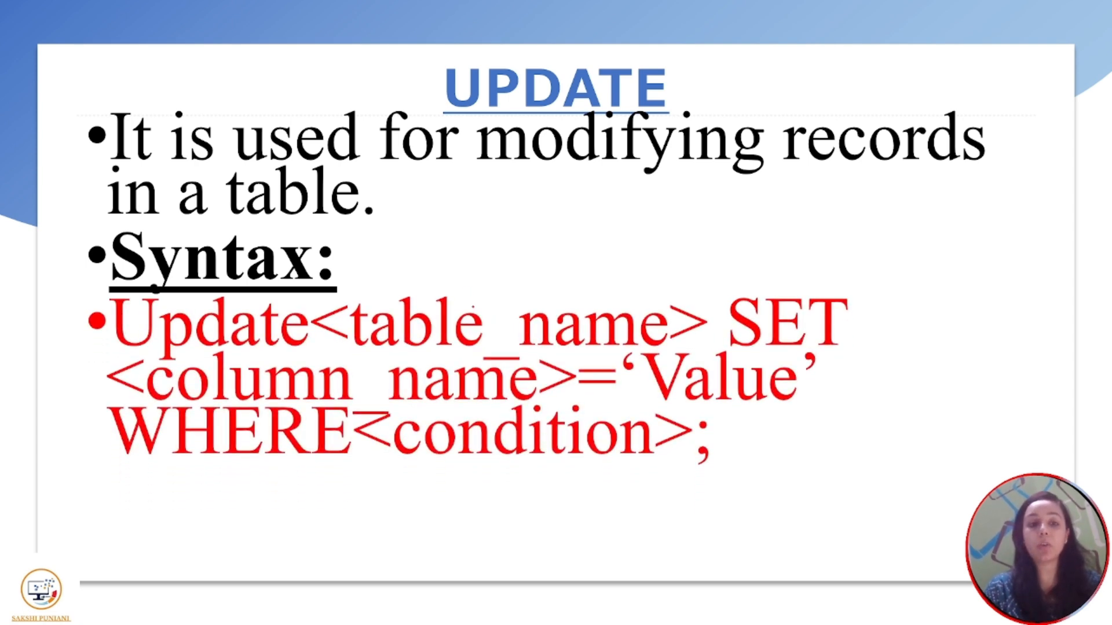
drag(304, 306, 325, 300)
drag(516, 262, 553, 250)
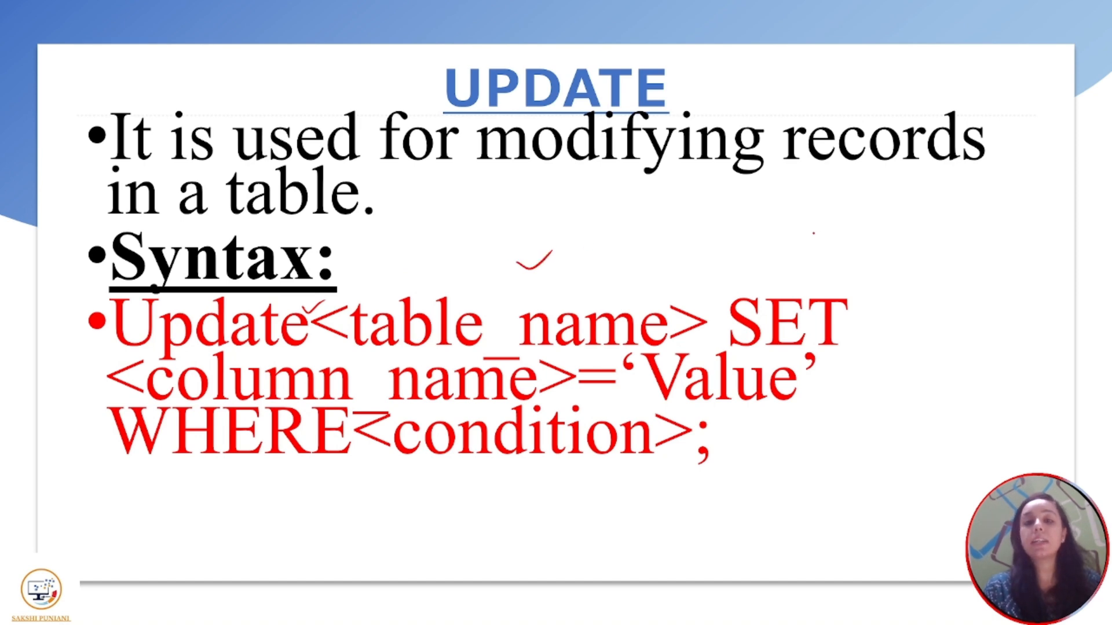
drag(795, 265, 832, 248)
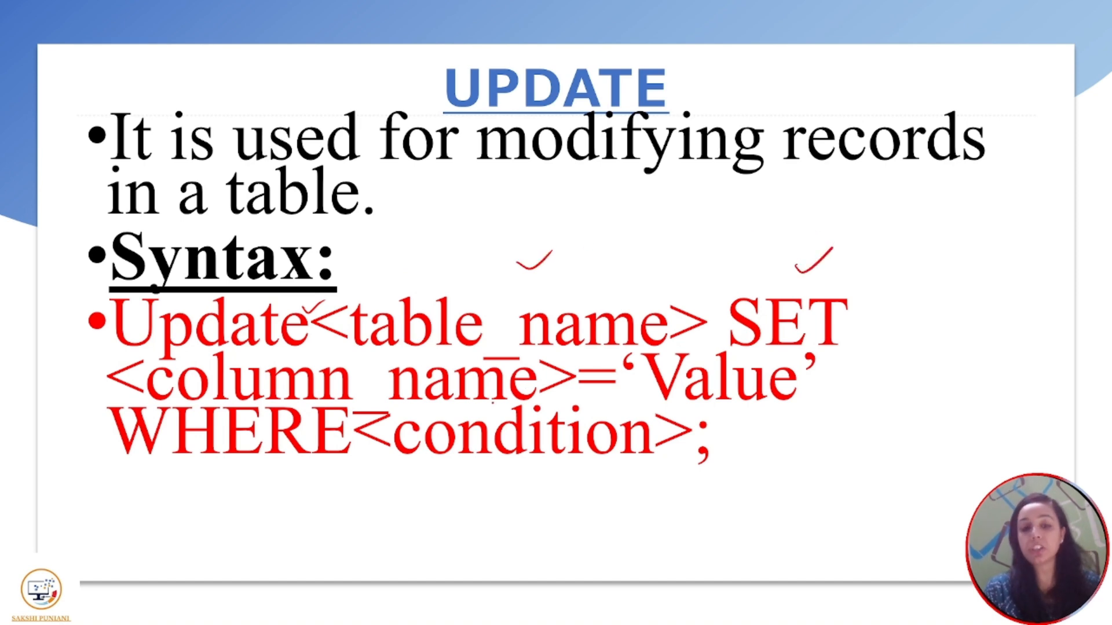
drag(432, 371, 469, 354)
drag(744, 348, 767, 339)
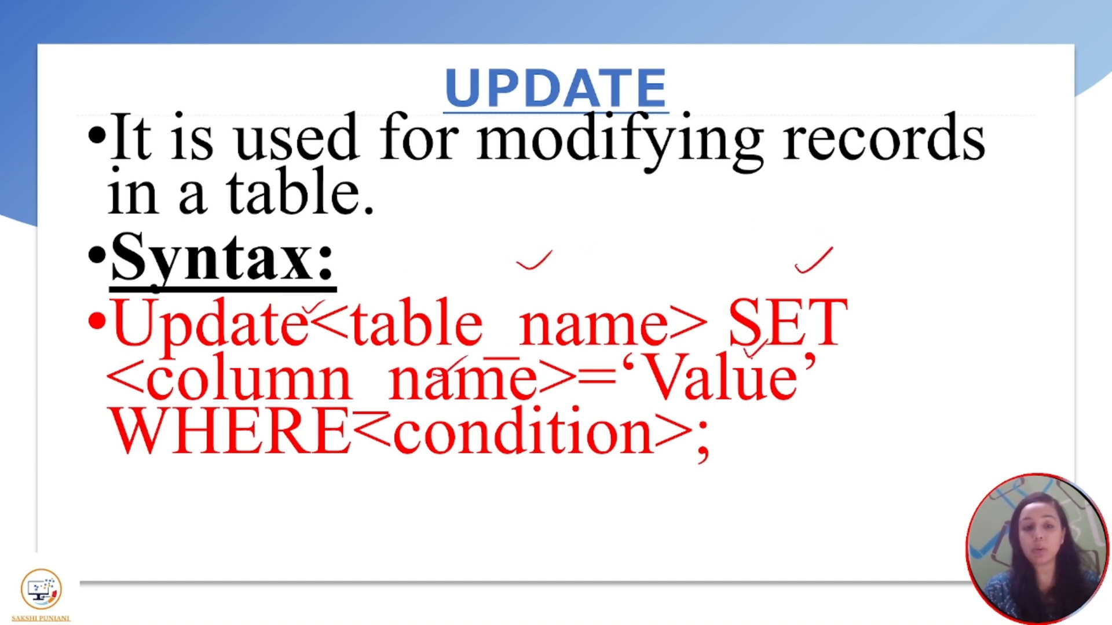
drag(345, 487, 372, 479)
drag(562, 464, 615, 461)
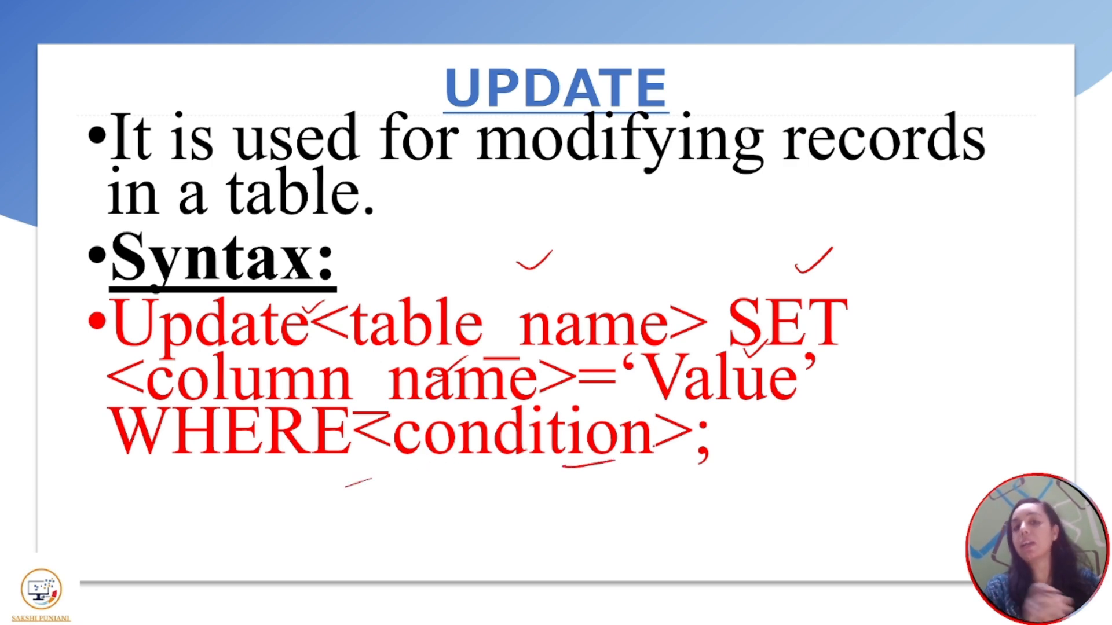
key(Right)
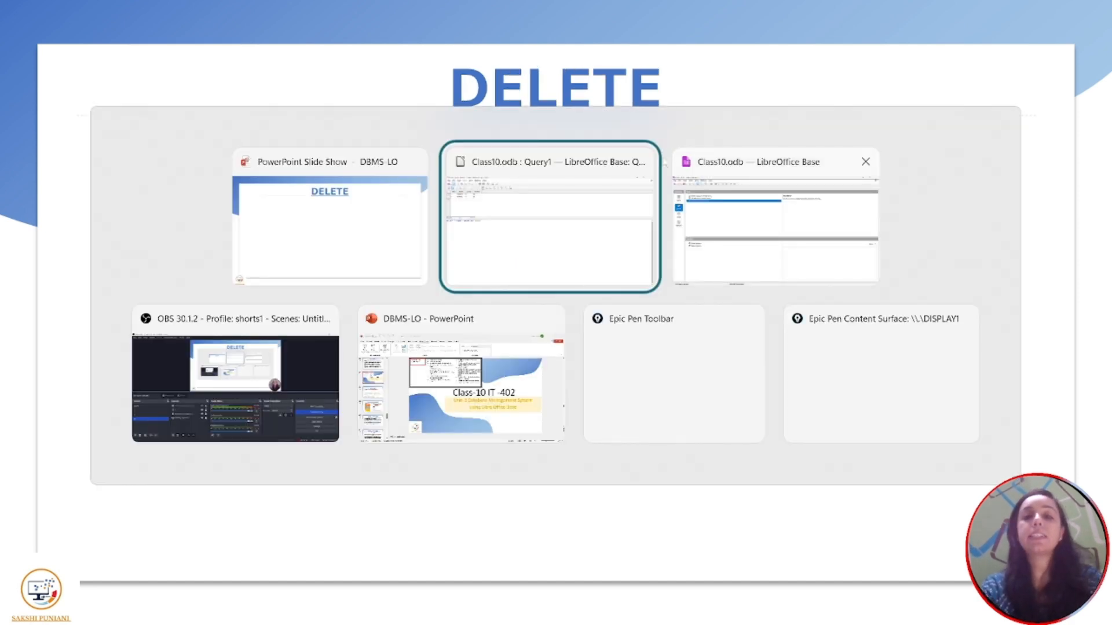
- Switch to the Query1 design window, replace the query with an UPDATE statement setting a new student name WHERE RNO=3, and try to run it
click(522, 233)
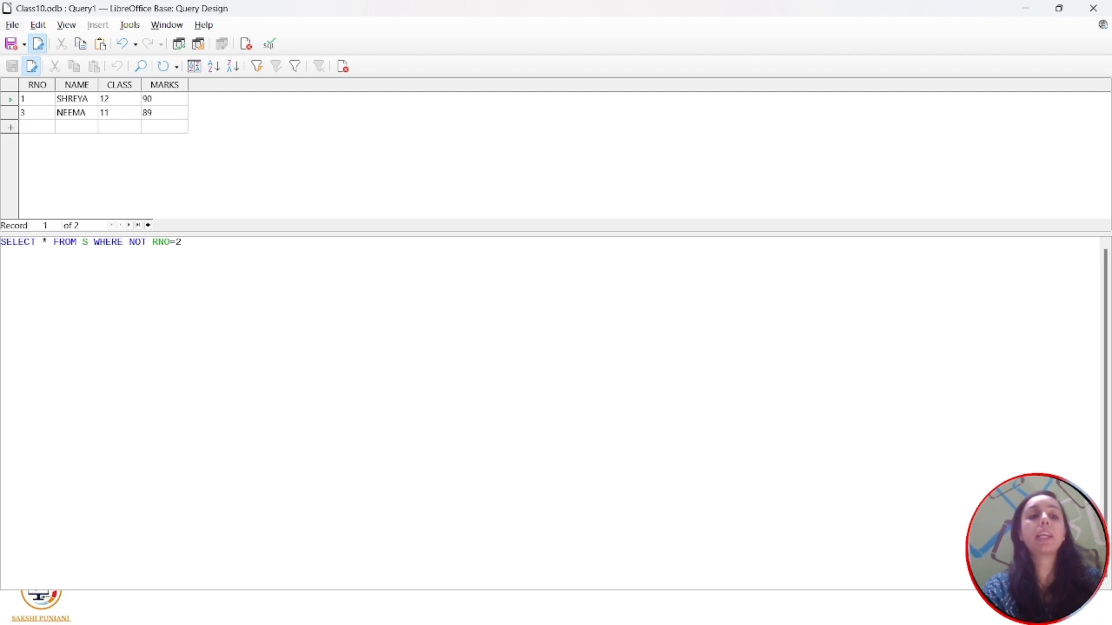
drag(182, 242, 1, 242)
key(BackSpace)
text(UPDATW)
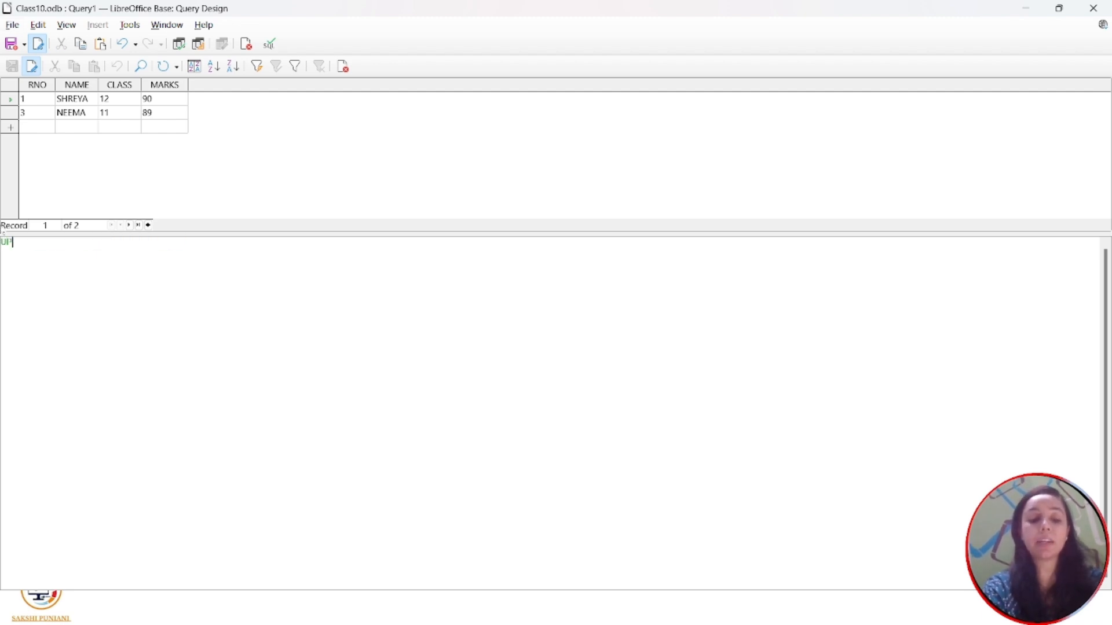
key(BackSpace)
key(BackSpace)
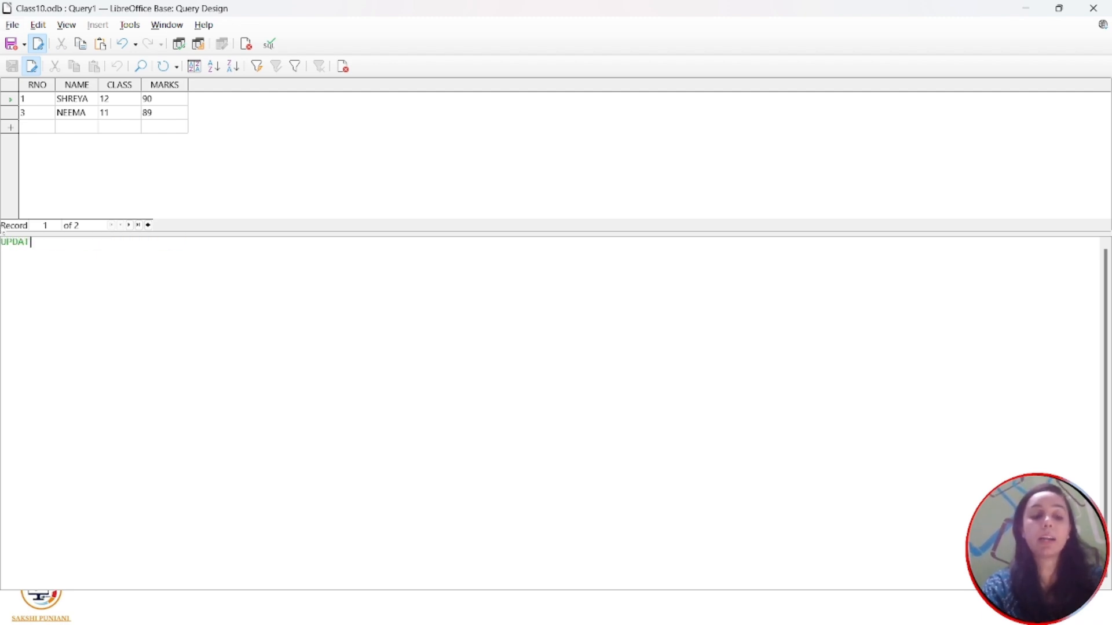
text(ES)
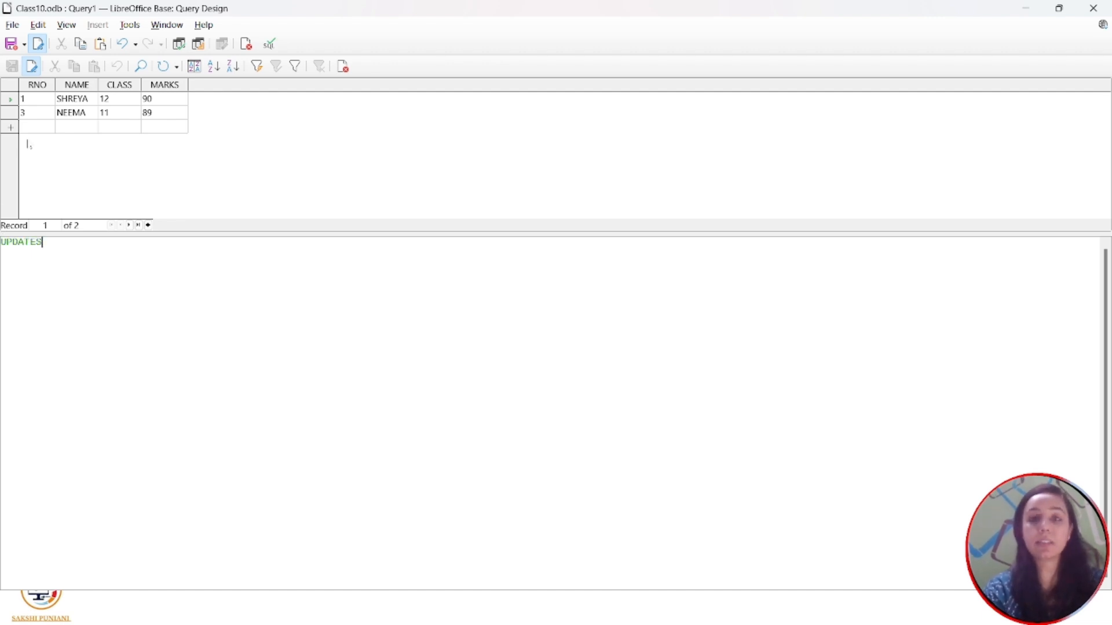
text( SET )
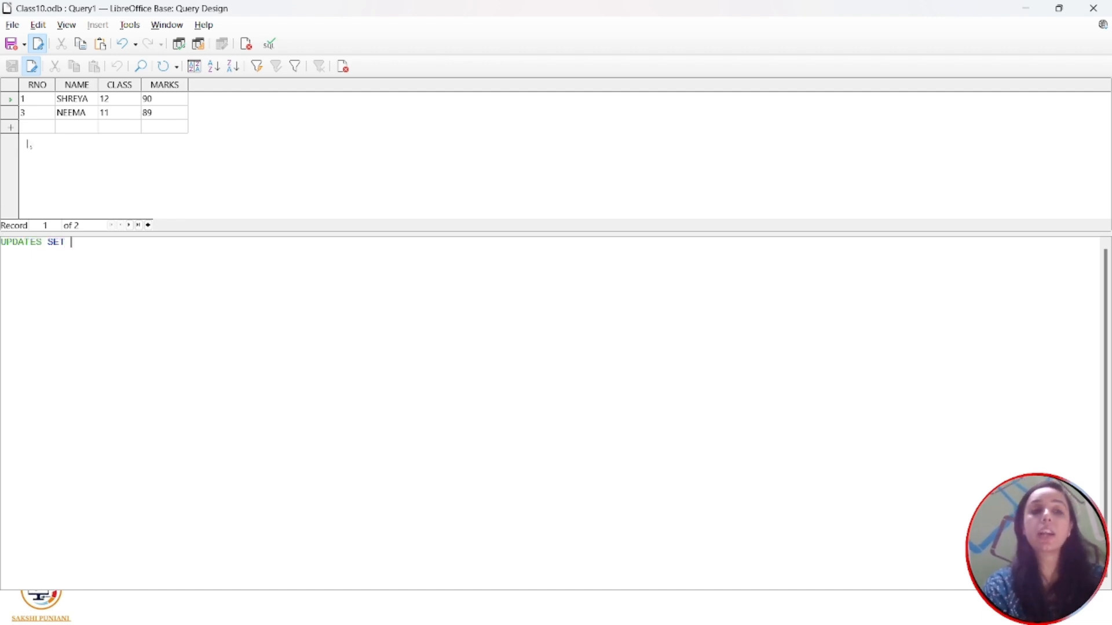
text(NAME)
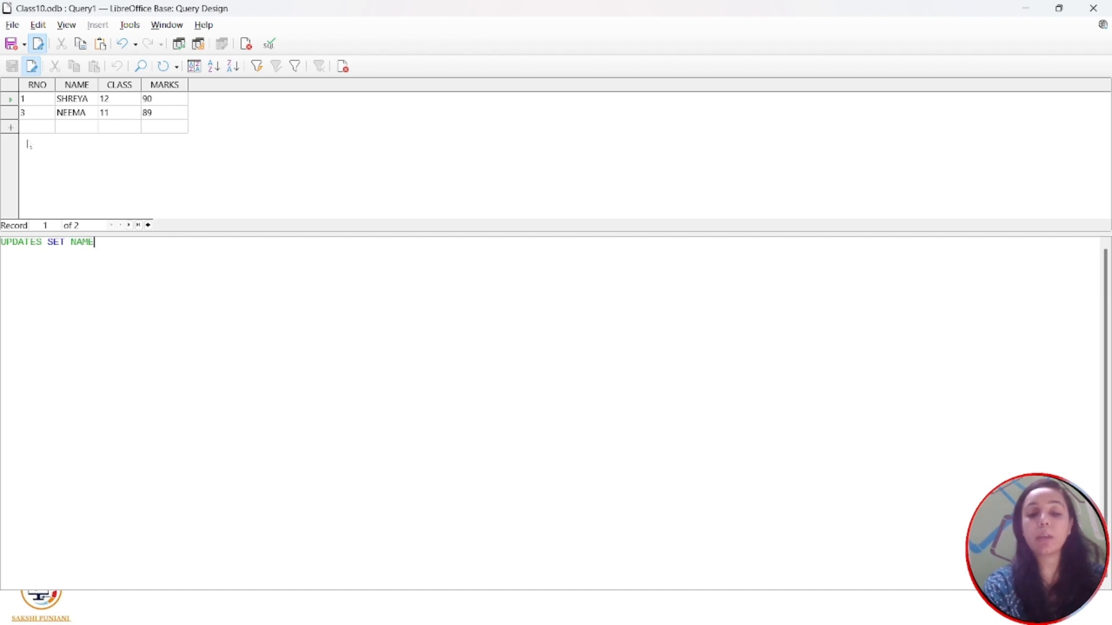
text(='SEEMA')
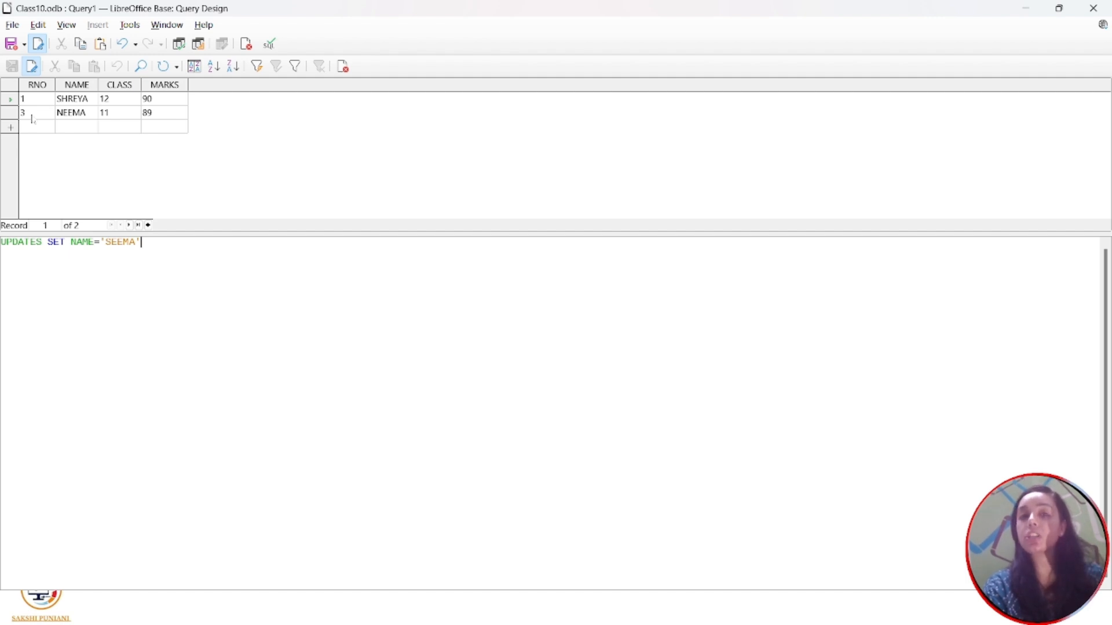
text(WHE)
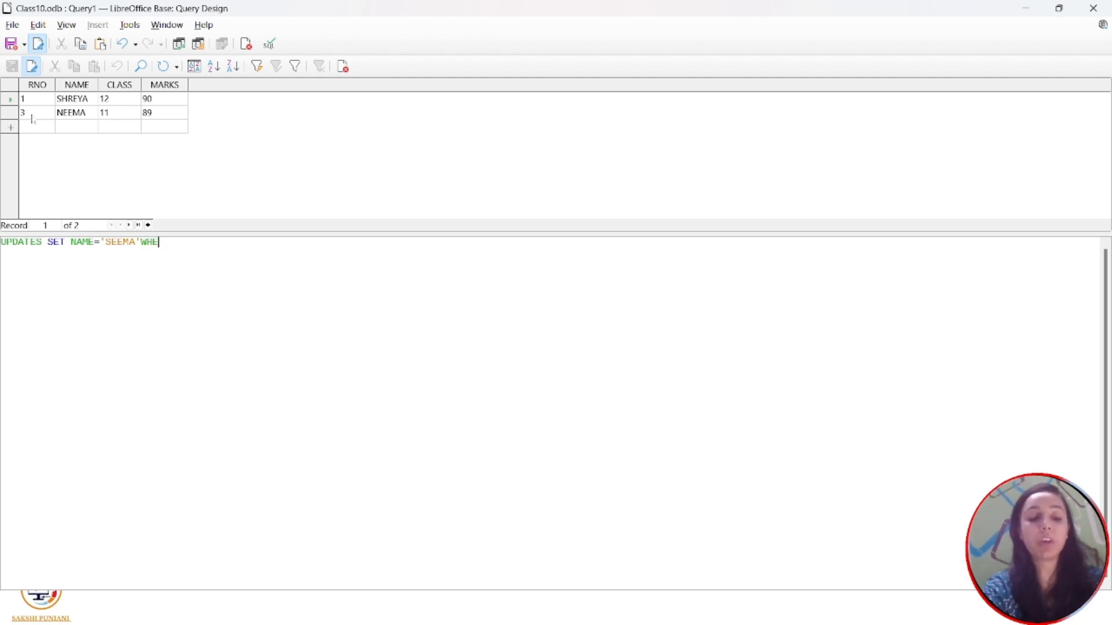
text(RE RNO=3)
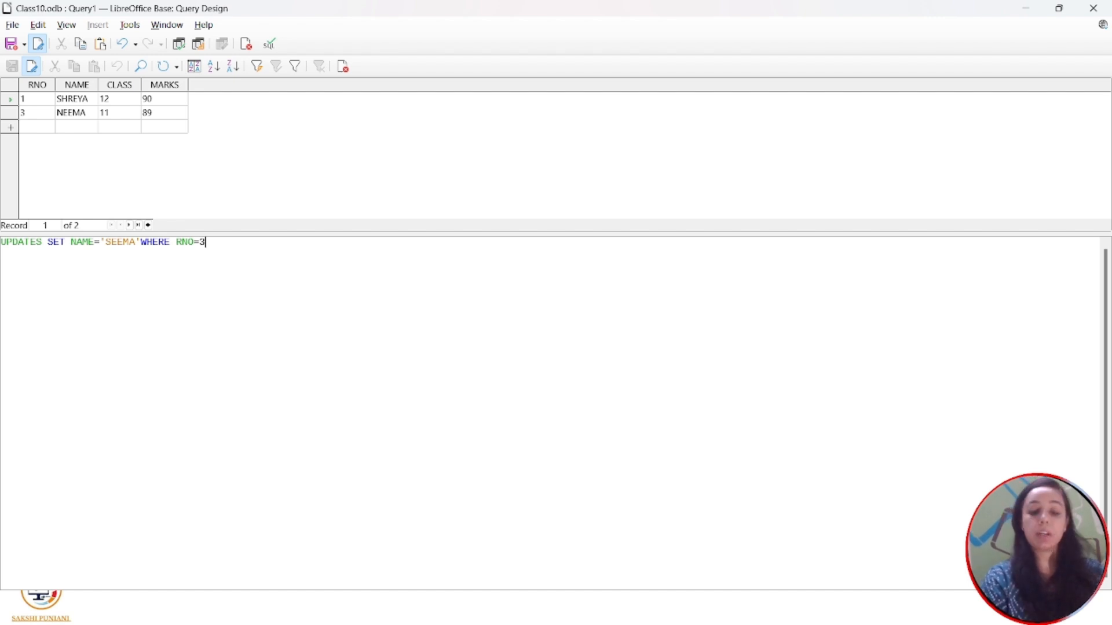
click(180, 45)
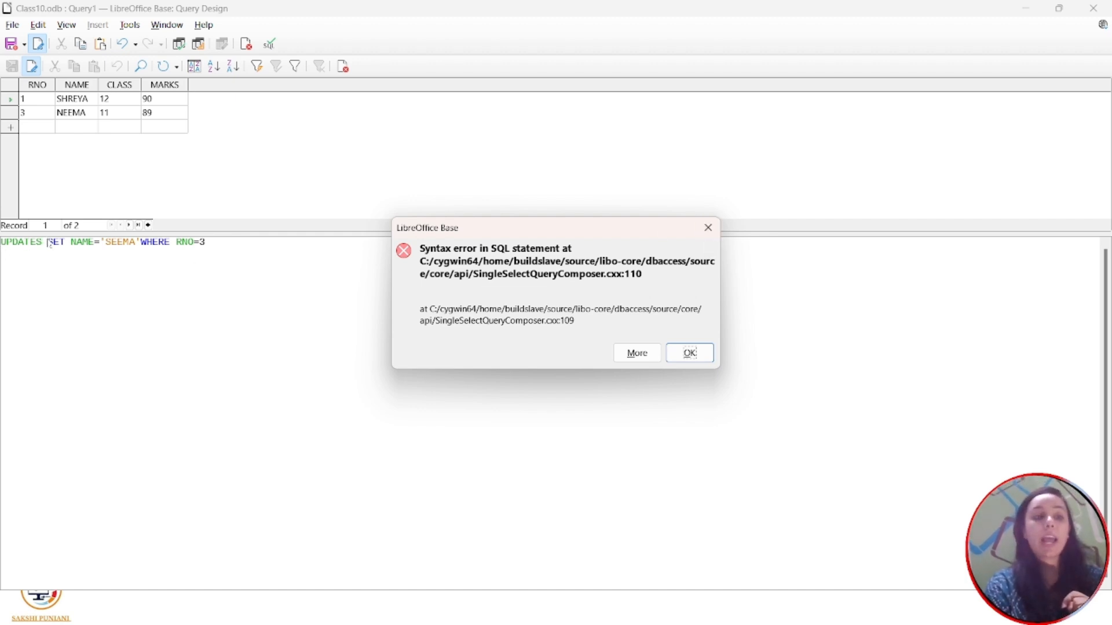
click(683, 353)
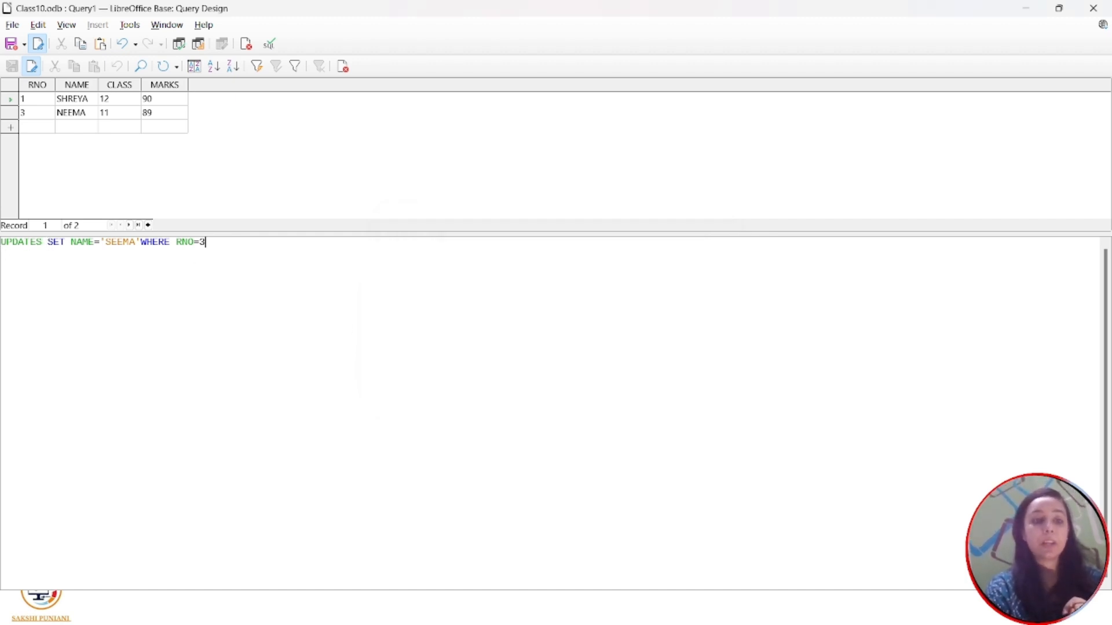
- Correct the query's first keyword to UPDATE, try to run the statement again, and close the query window
click(42, 242)
key(BackSpace)
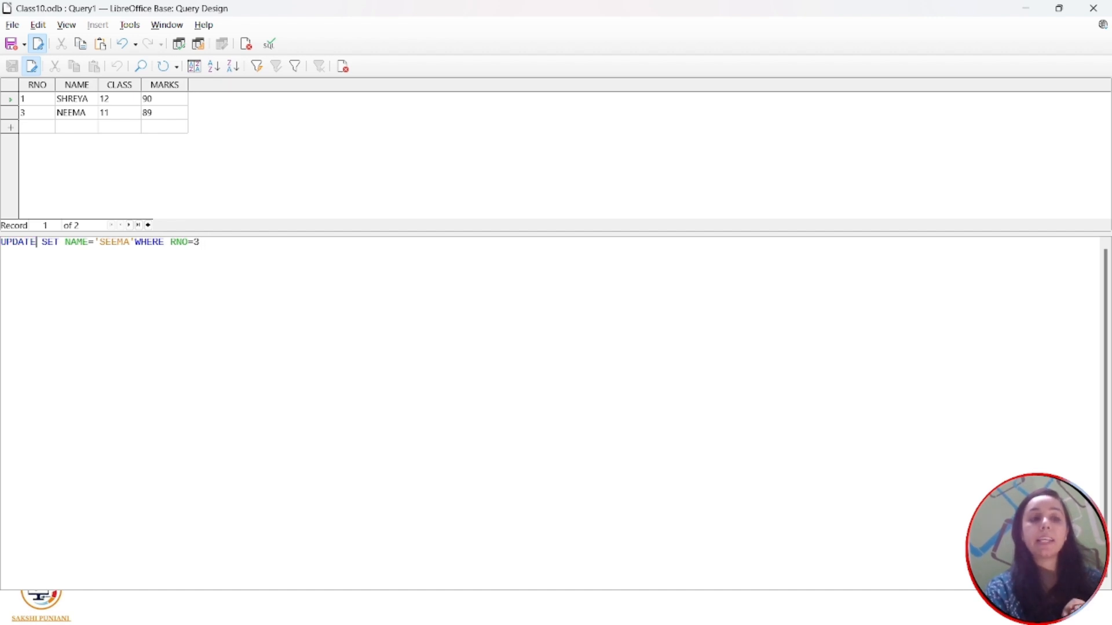
click(179, 44)
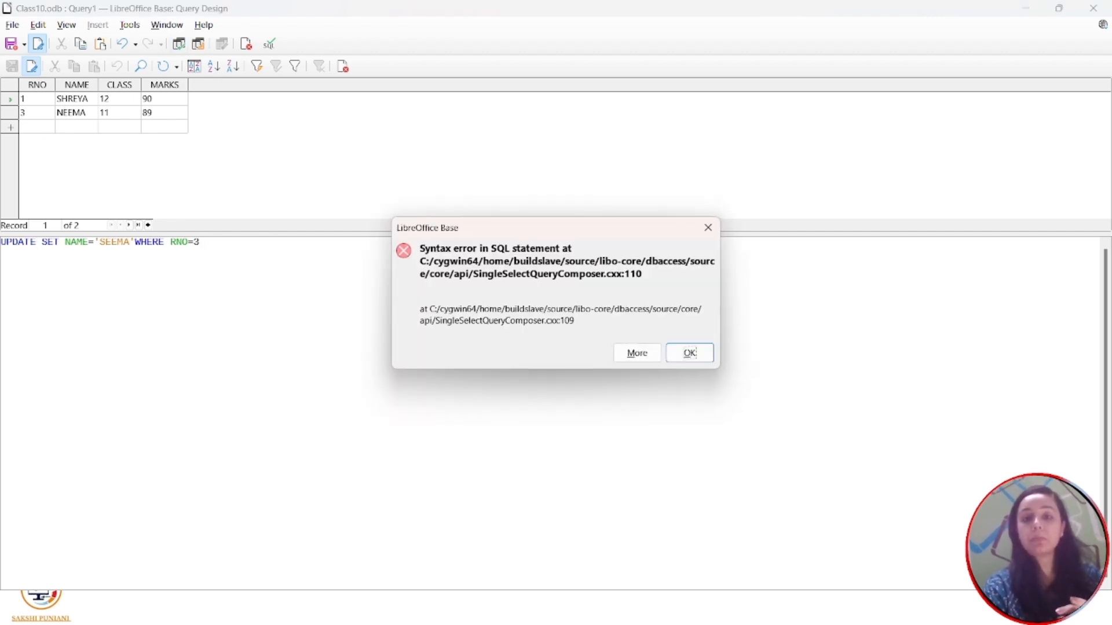
click(708, 228)
click(1098, 5)
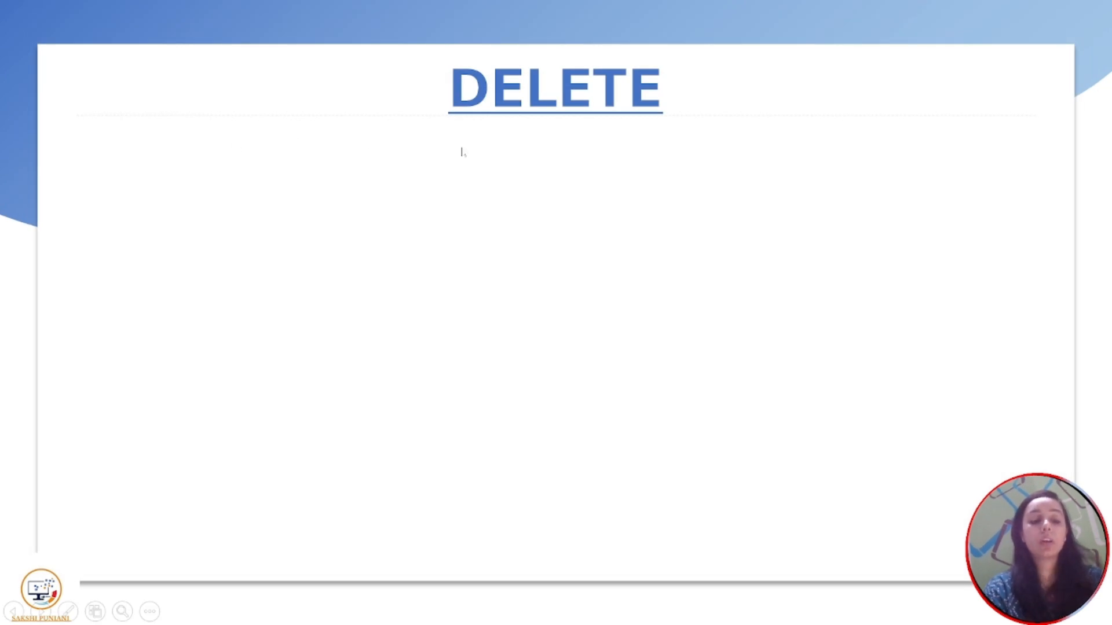
- Switch to the Class10 database window and execute an SQL statement that updates table S, setting NAME to the new student name WHERE RNO=3
key(alt+Tab)
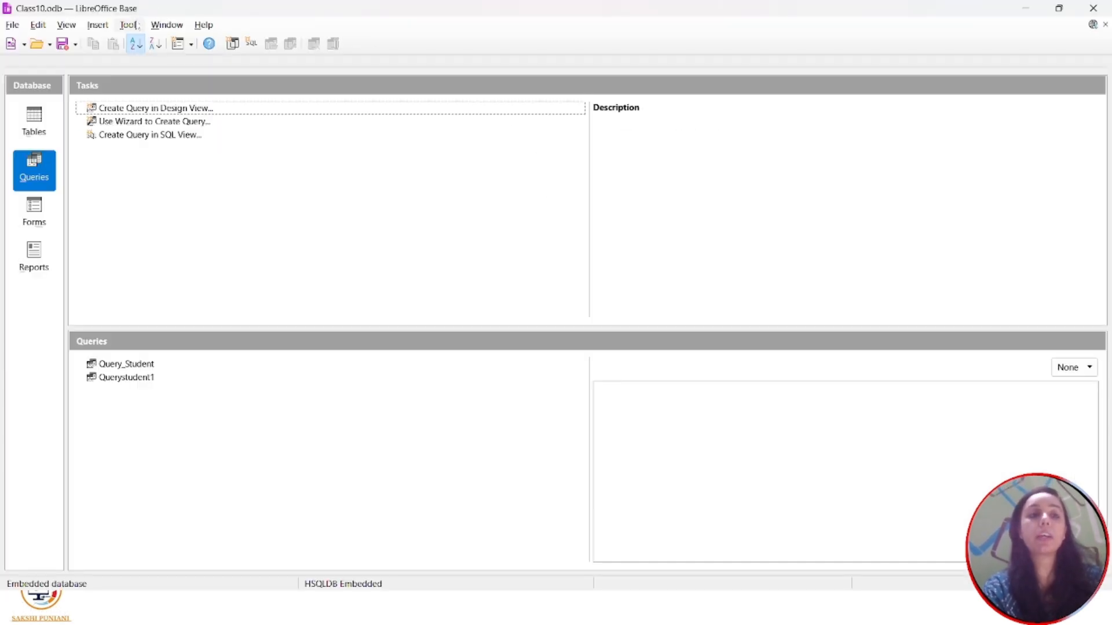
click(131, 26)
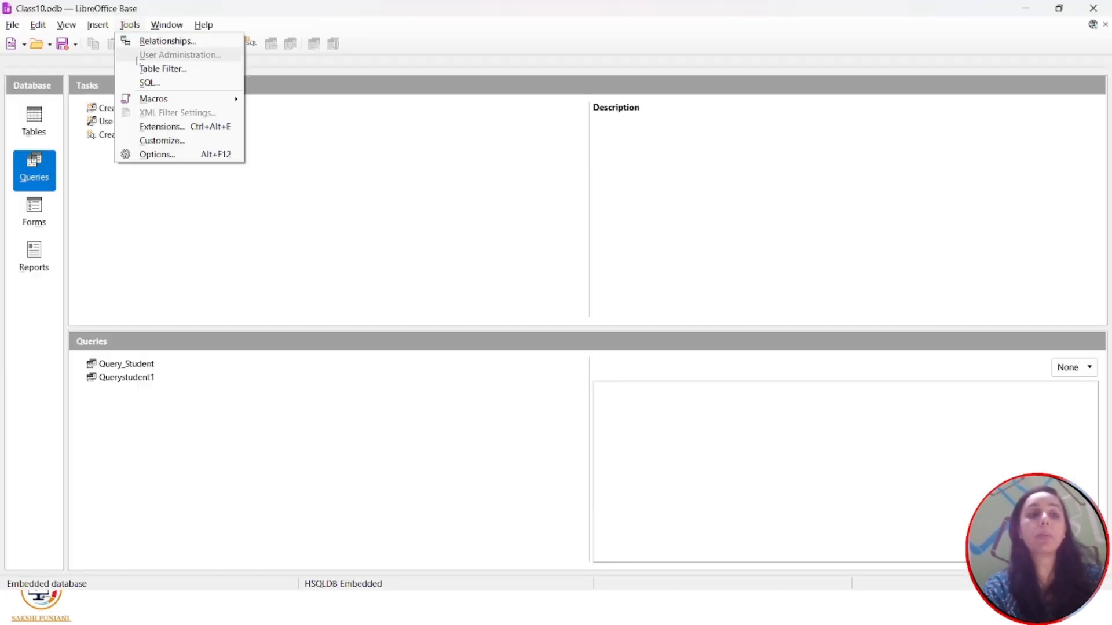
click(148, 82)
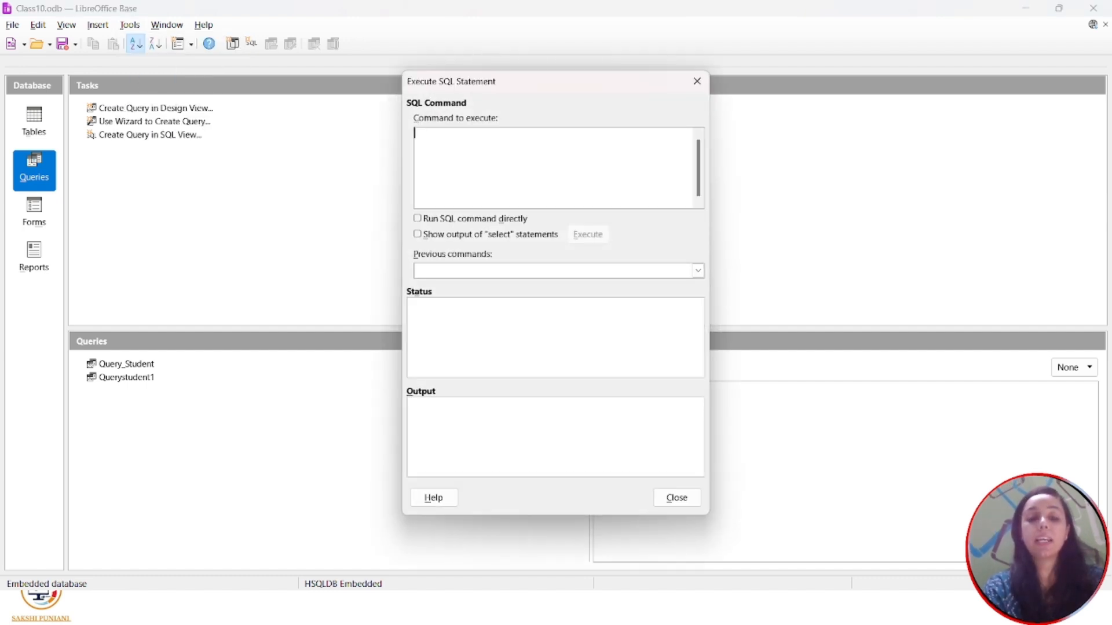
text(UPDATE S )
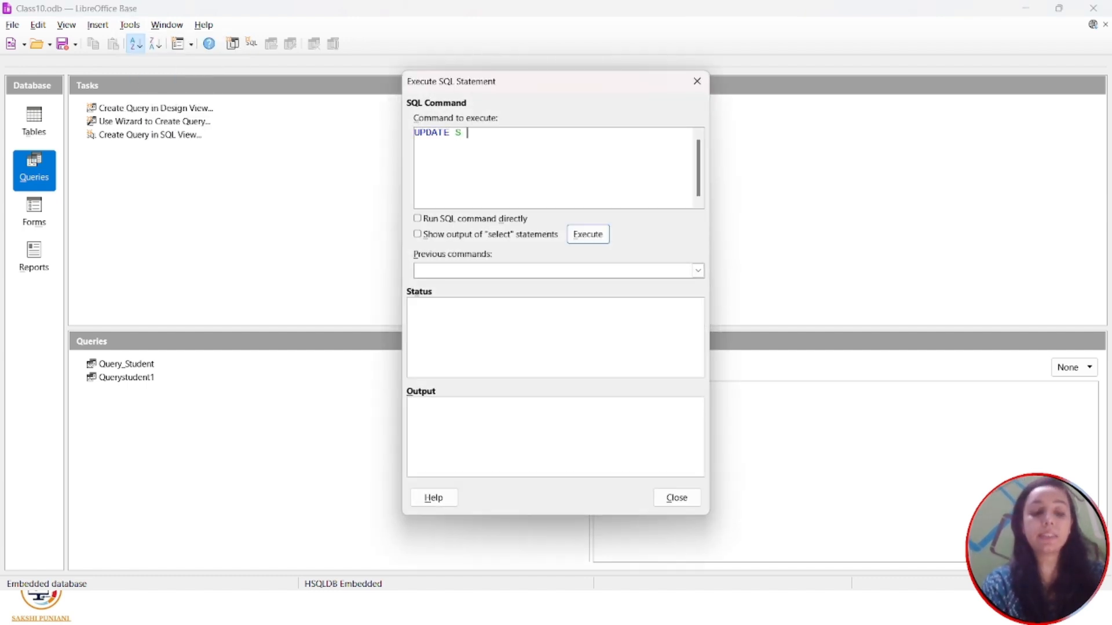
text(SET NAME)
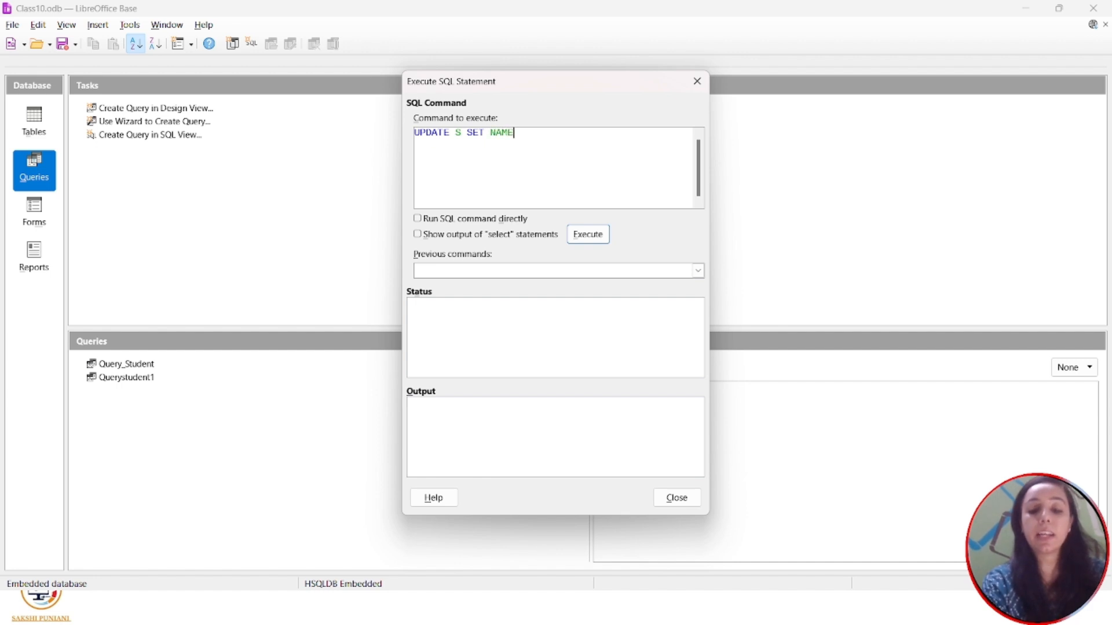
text(='S)
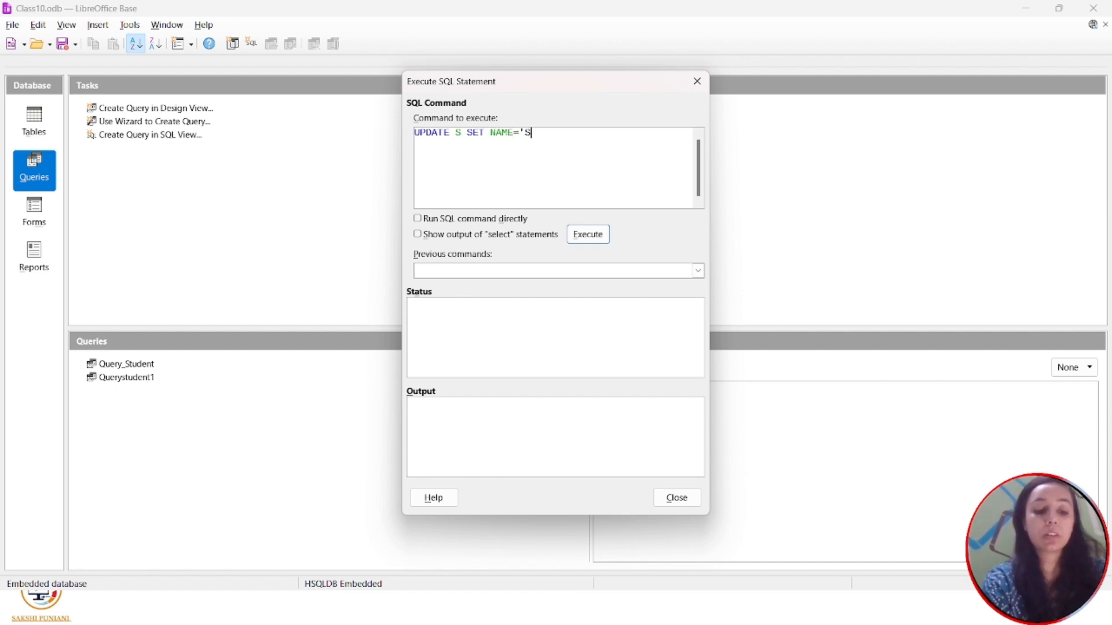
text(EEMA' W)
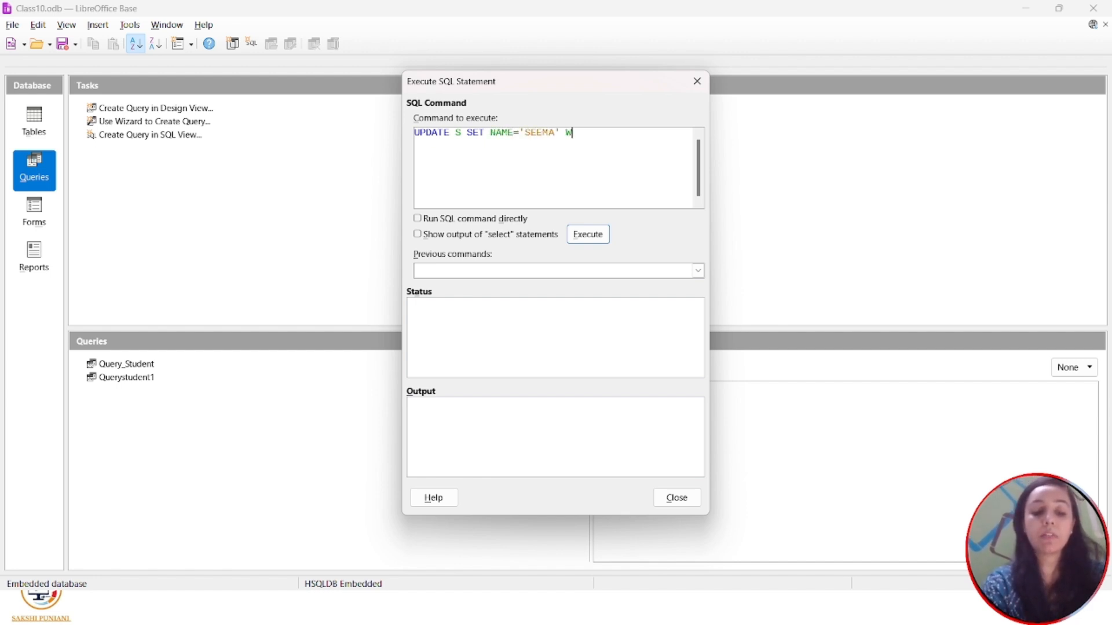
text(HERE RNO=3)
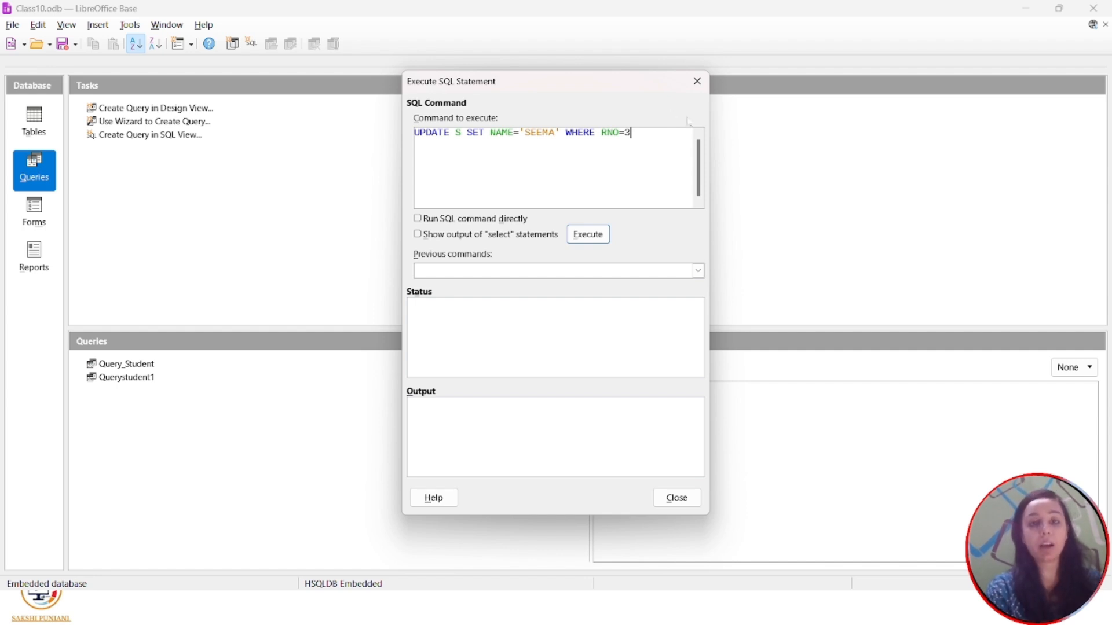
click(589, 233)
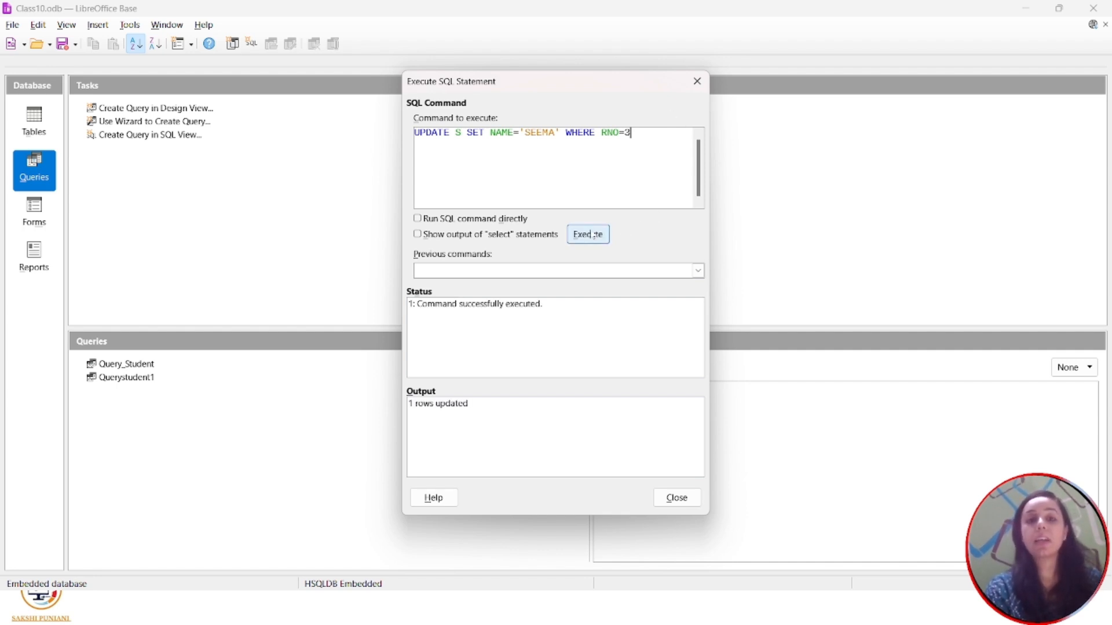
click(676, 498)
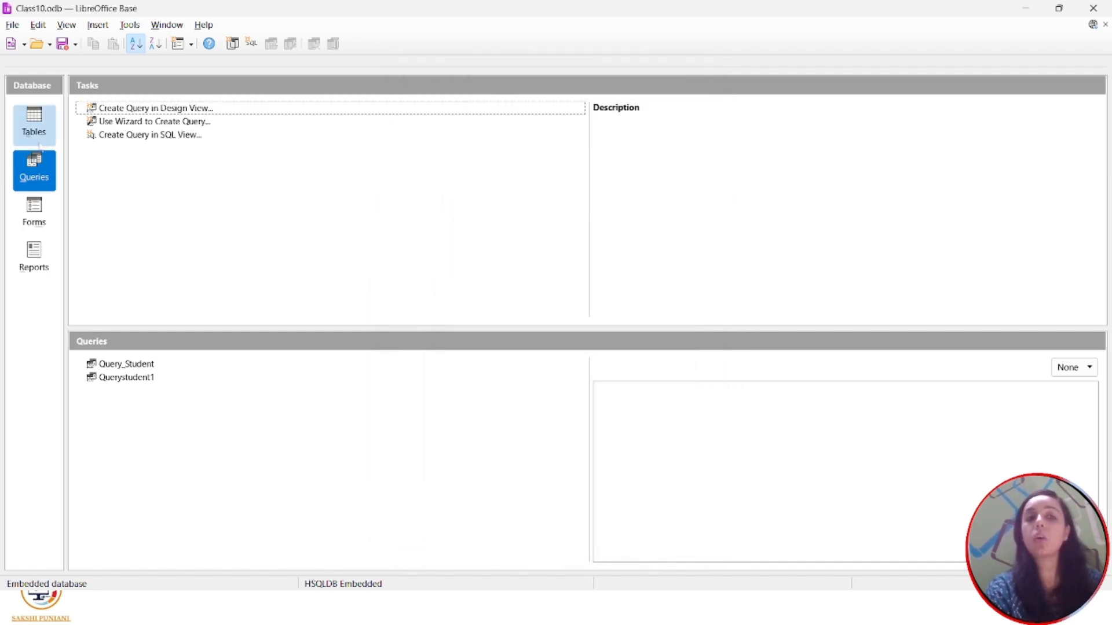
- Open table S, check the NAME value of the record with RNO 3, and close the table
click(33, 122)
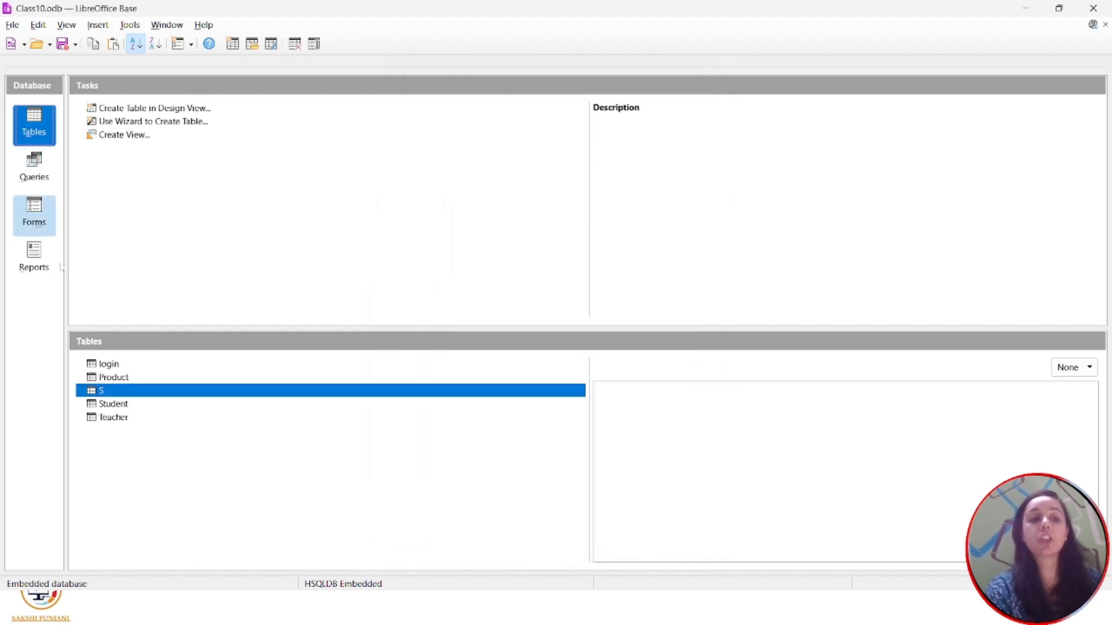
double_click(99, 392)
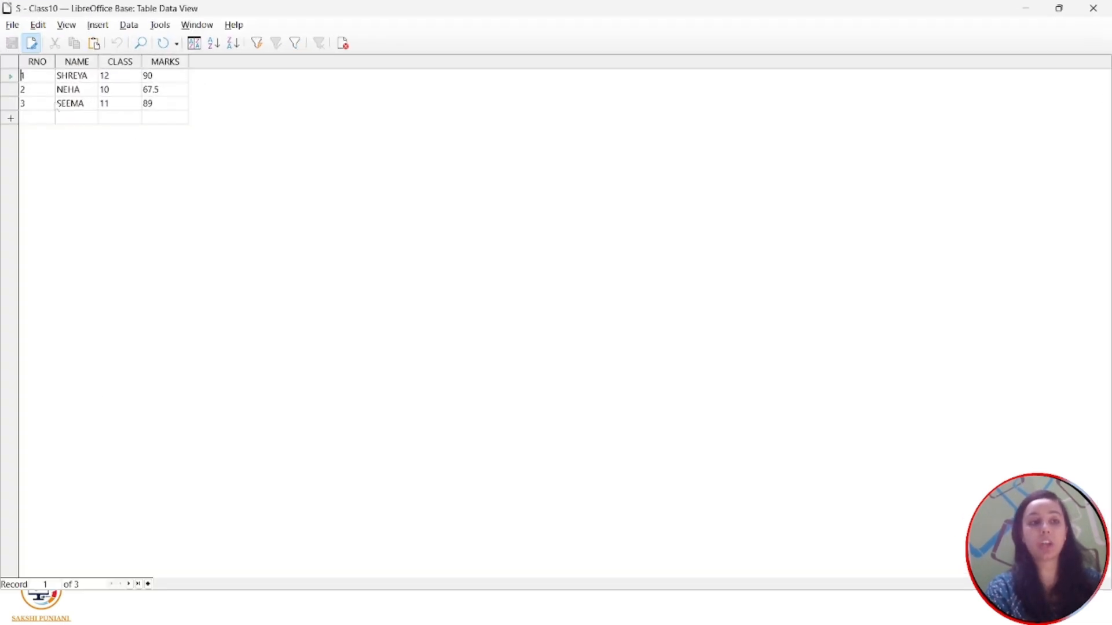
click(58, 104)
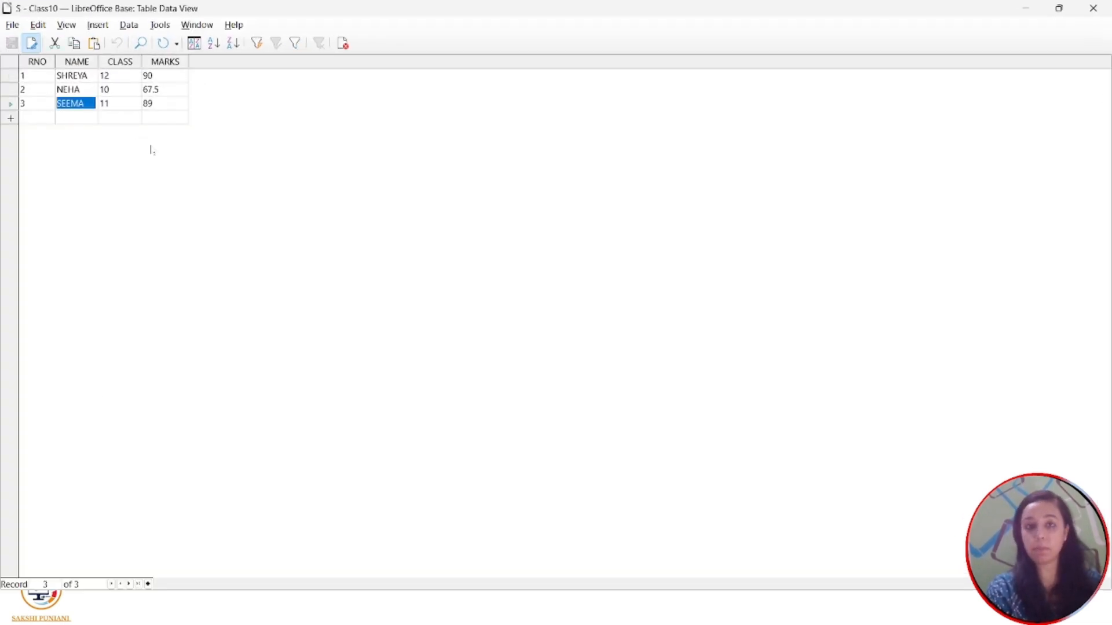
click(1093, 8)
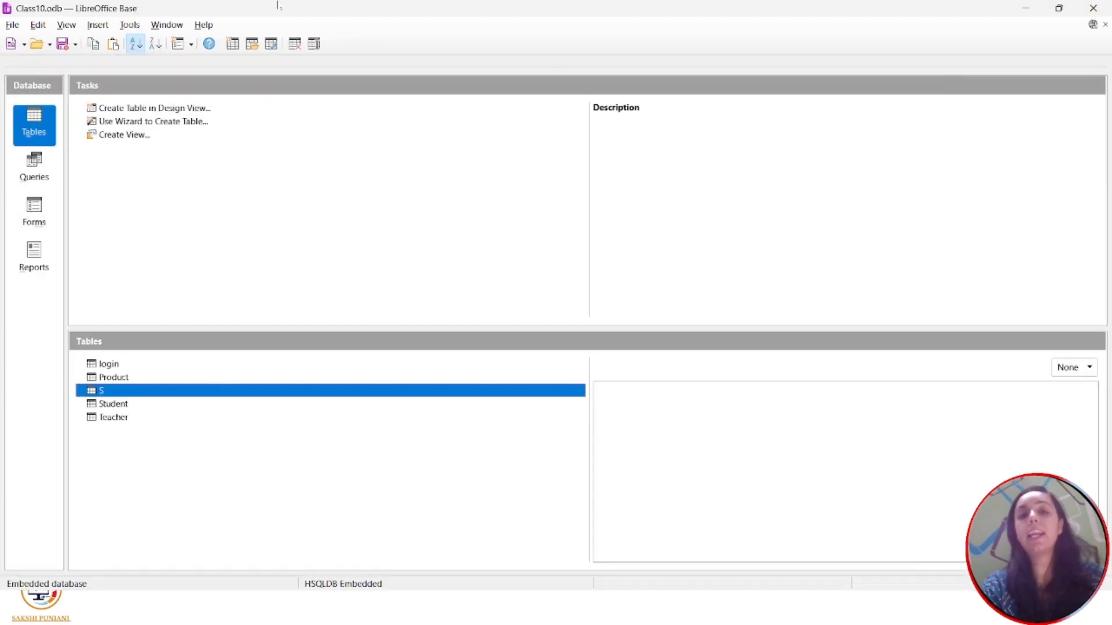
- Open the Execute SQL Statement dialog for another command
click(131, 25)
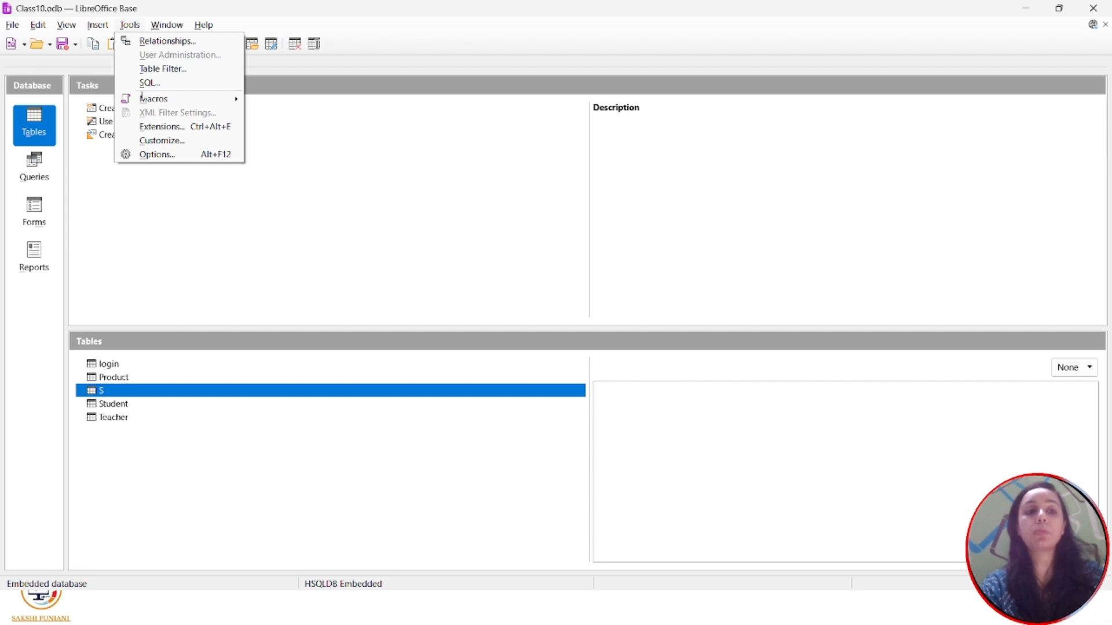
click(146, 84)
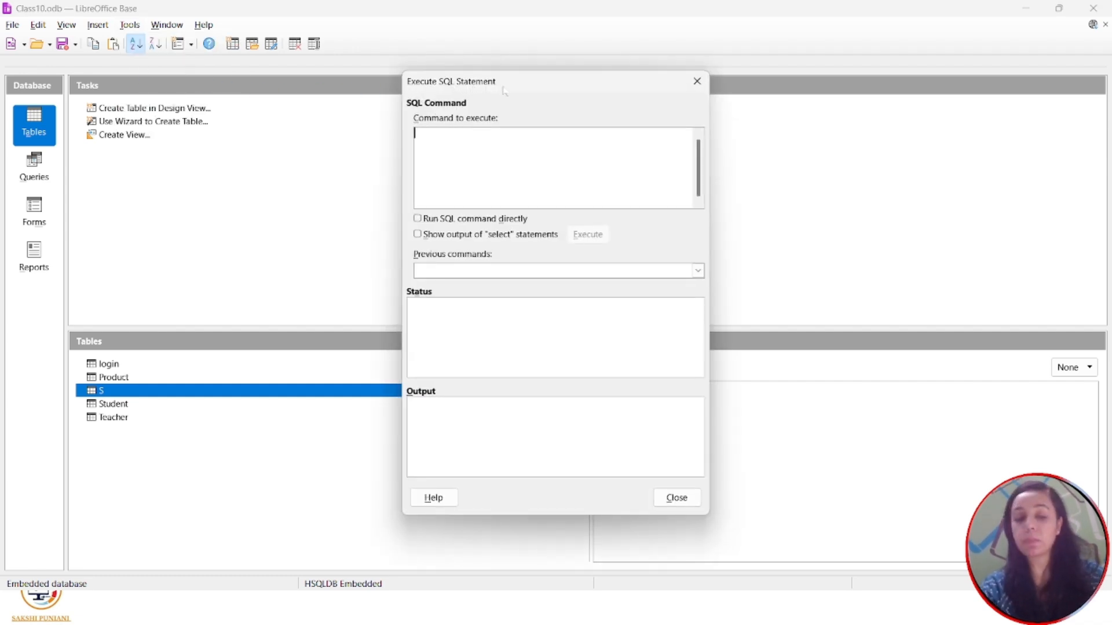
- Switch to the PowerPoint slide show, reveal the DELETE definition and syntax, and draw a tick mark beside the syntax's WHERE condition
key(alt+Tab)
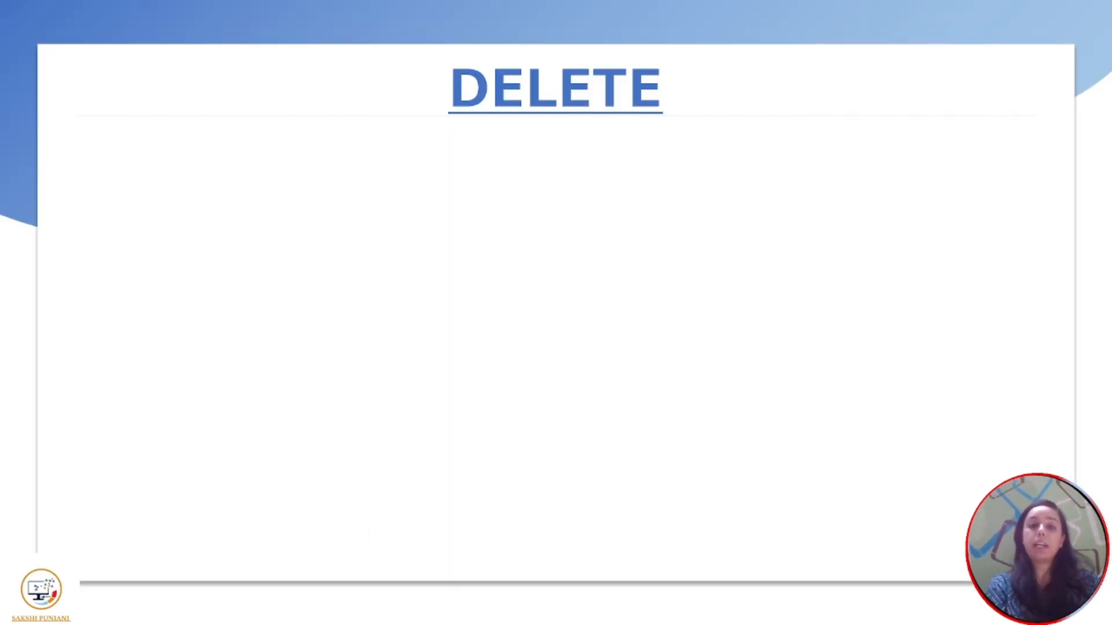
key(Right)
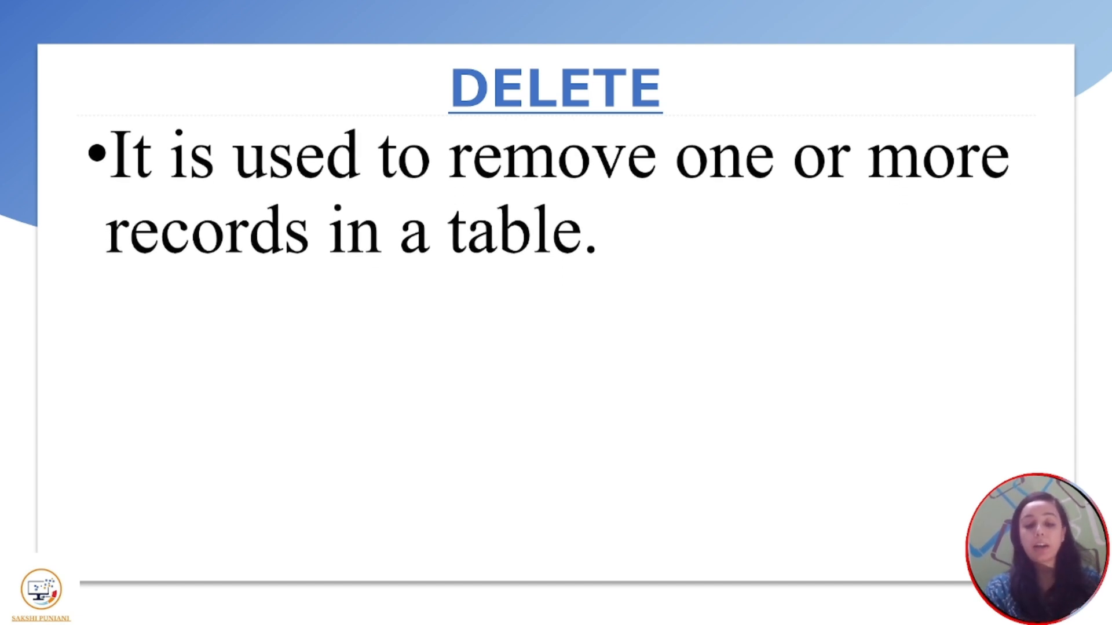
key(Right)
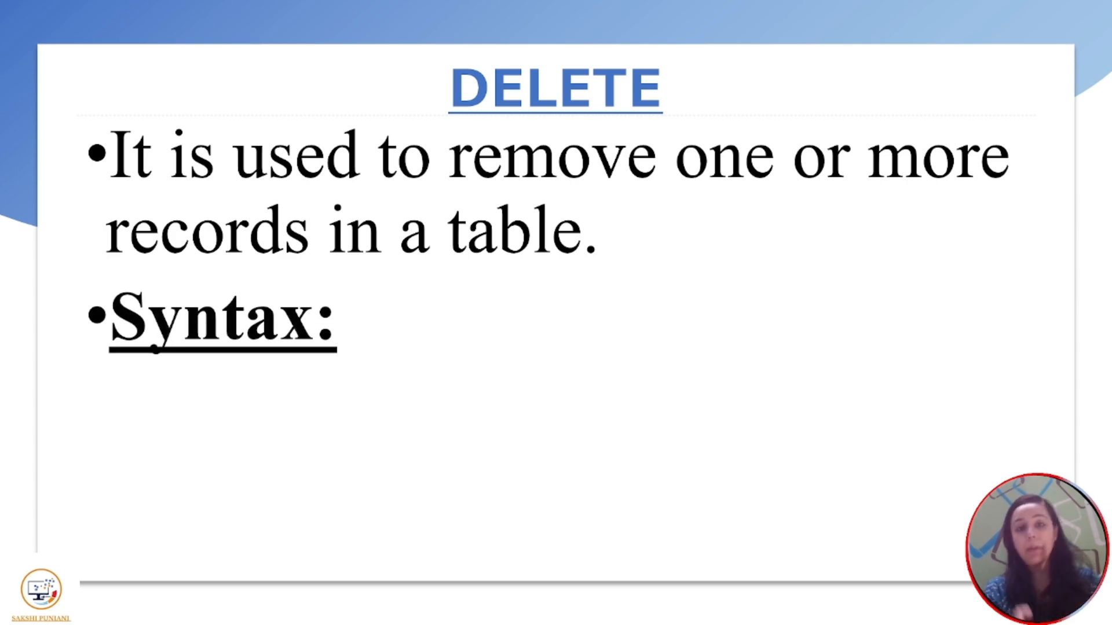
key(Right)
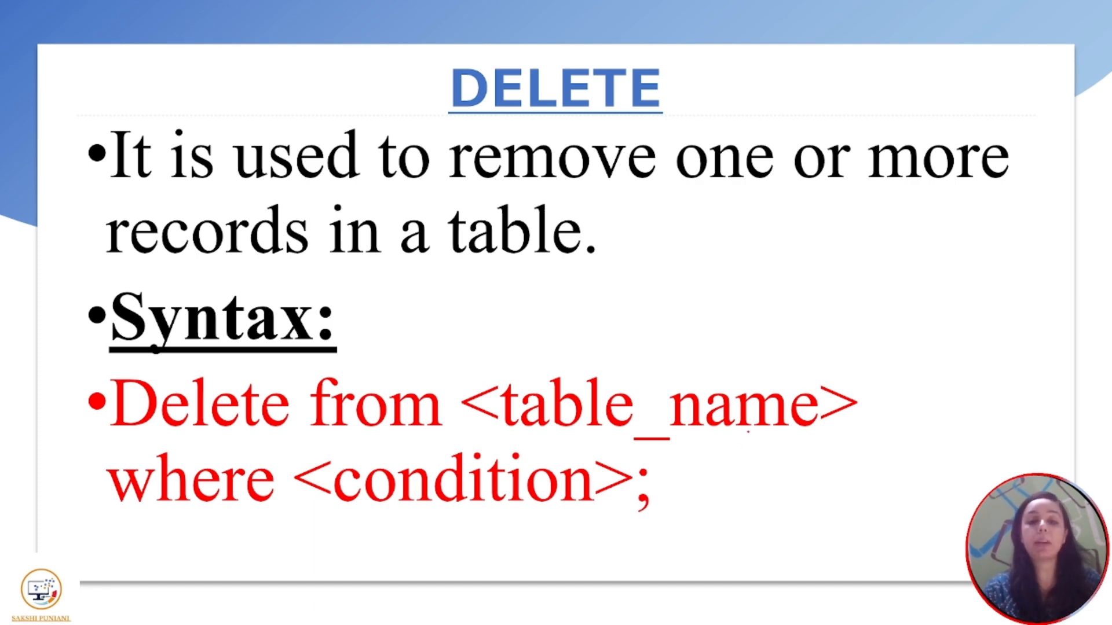
drag(667, 476, 705, 457)
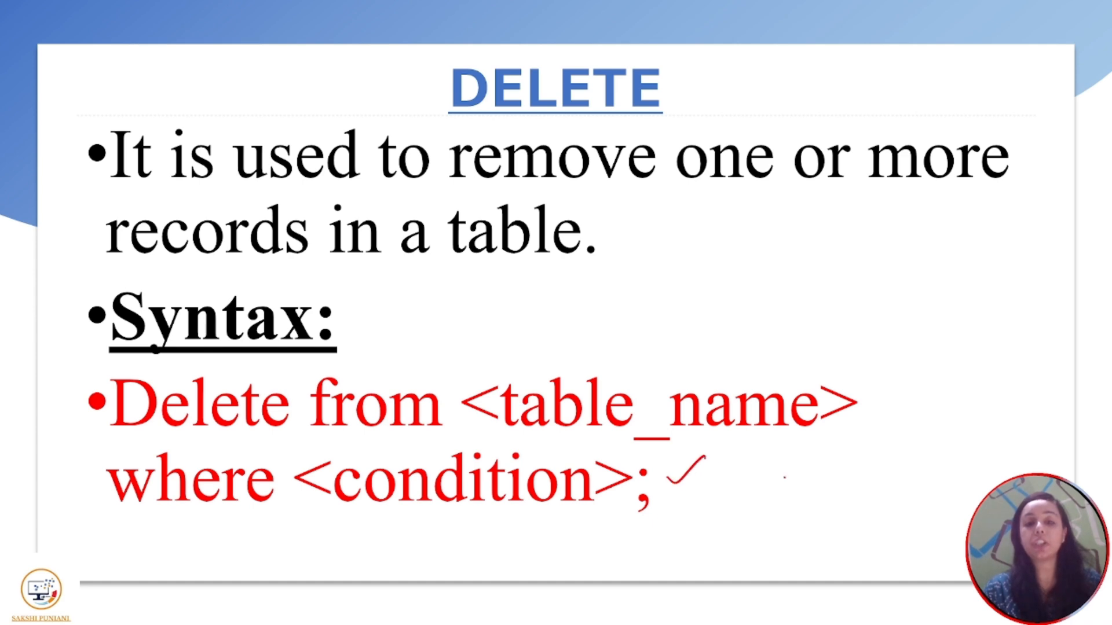
- Draw a tick mark above the table name in the DELETE syntax on the slide
drag(674, 371, 715, 355)
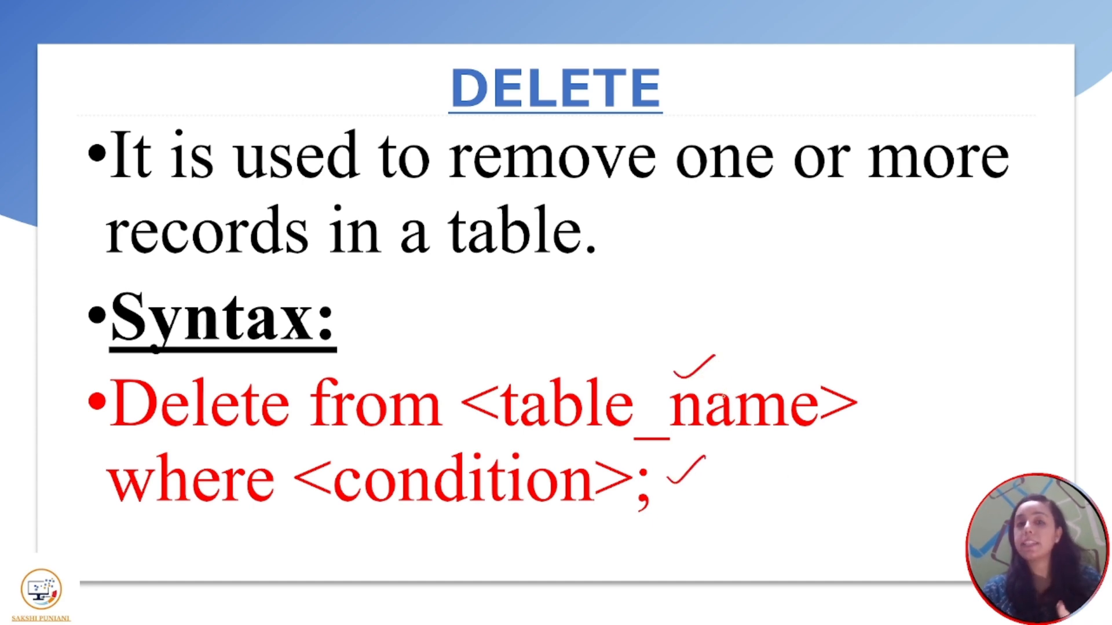
key(Right)
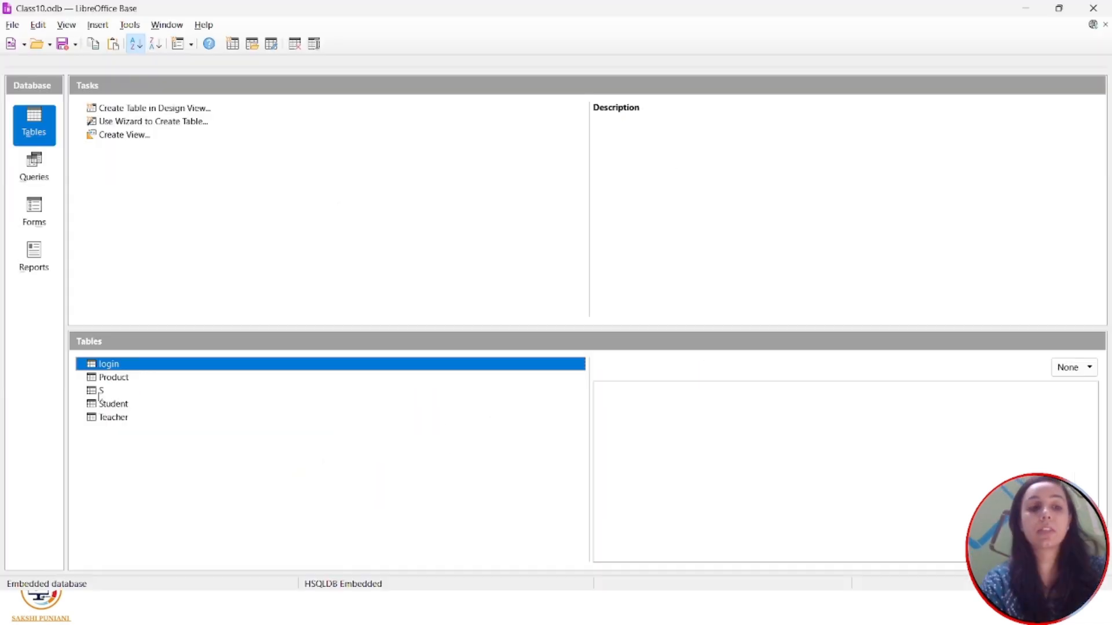
- In the Class10 database window, execute the SQL statement DELETE FROM S WHERE RNO>1 and check the records in table S
click(100, 392)
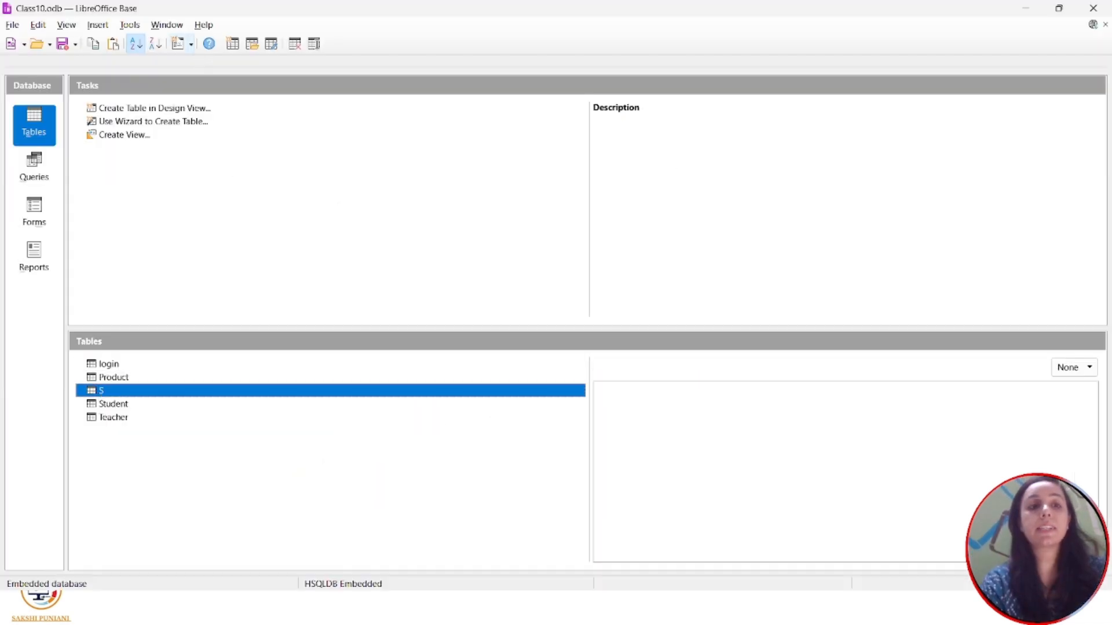
click(129, 25)
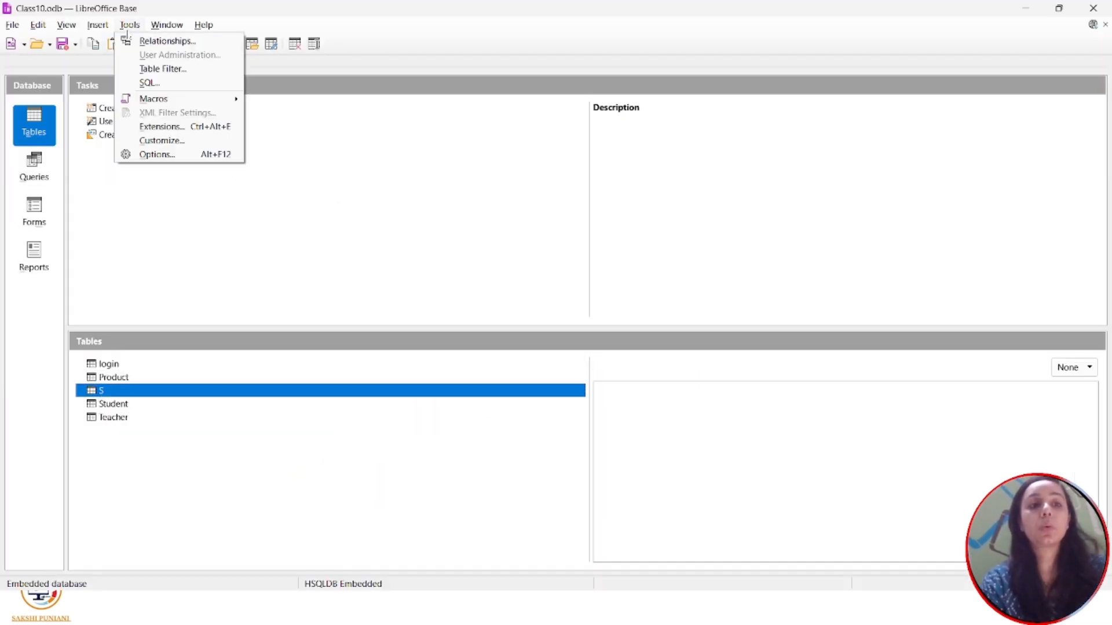
click(148, 82)
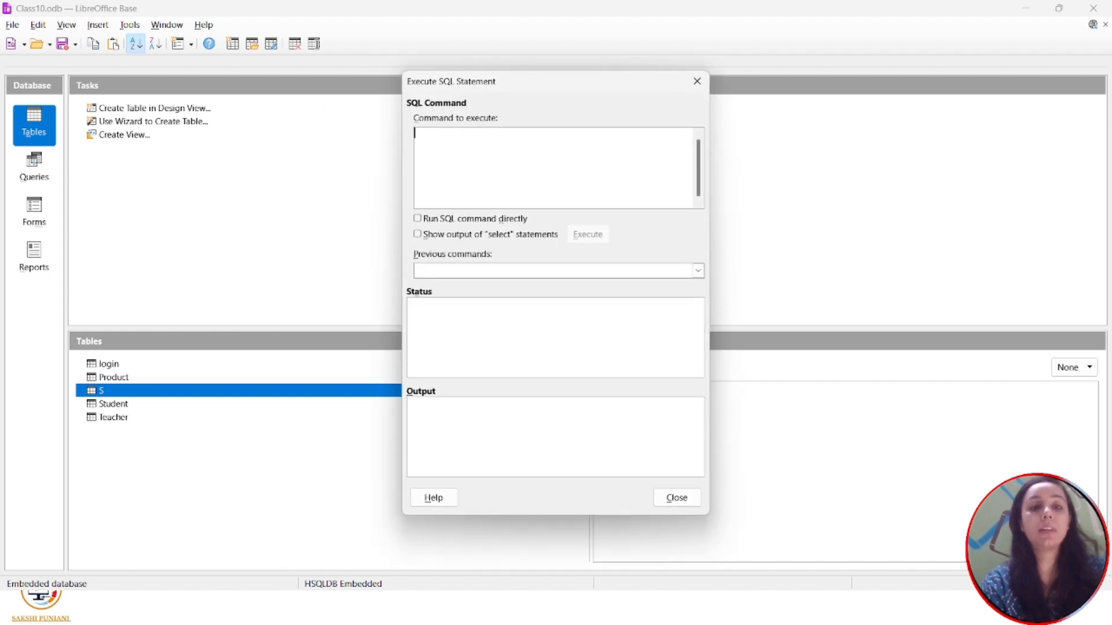
text(DELETE)
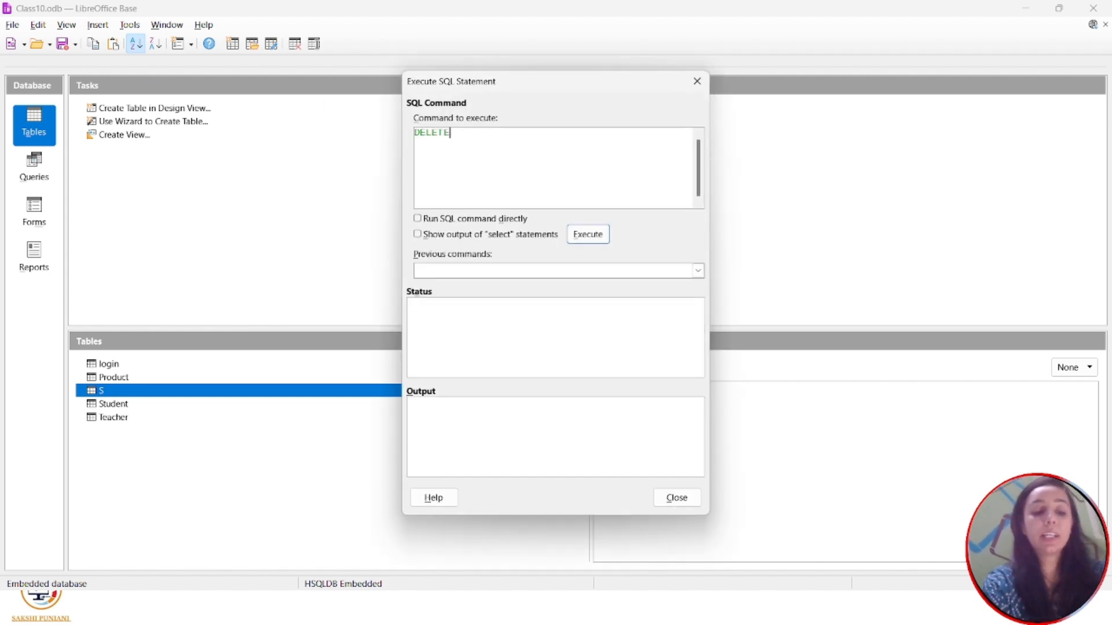
text( FROM S)
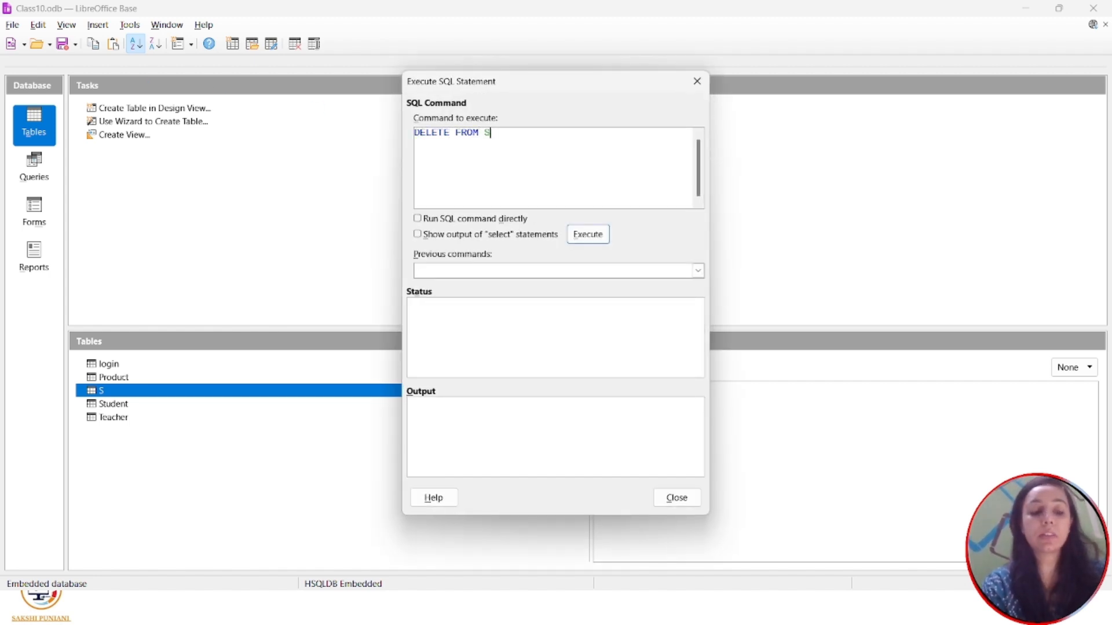
text( WH)
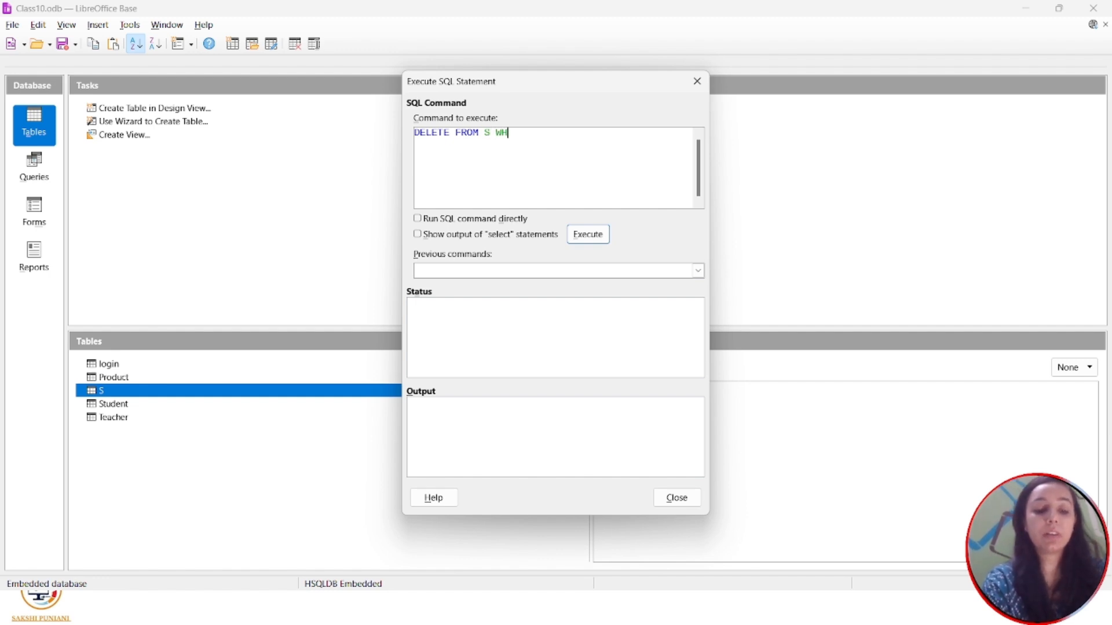
text(ERE R)
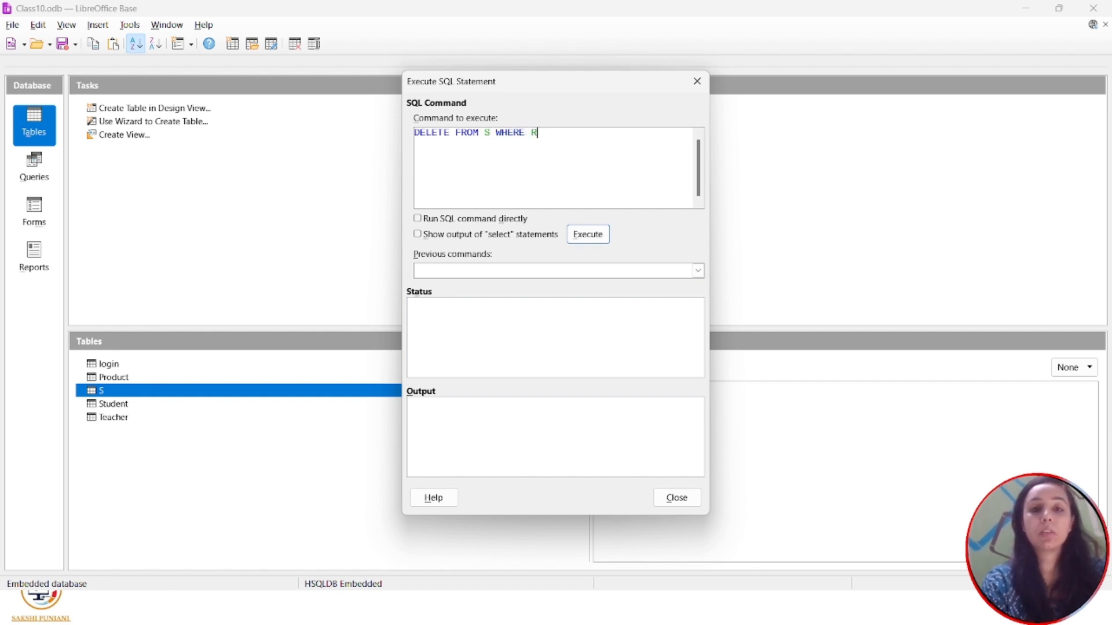
text(NO>1)
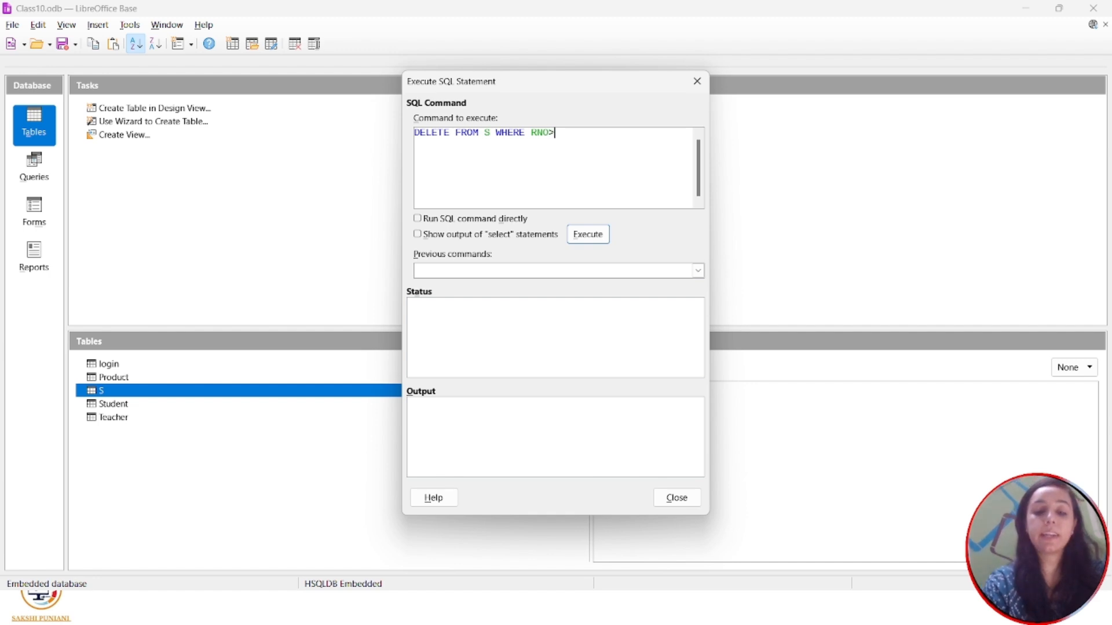
click(588, 234)
click(664, 497)
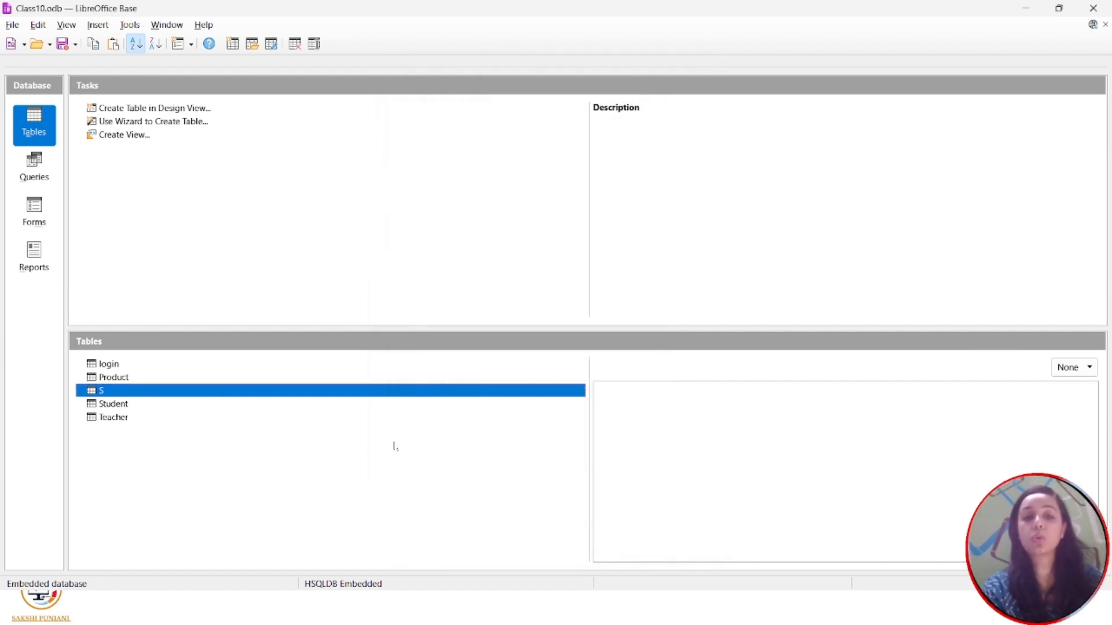
double_click(92, 396)
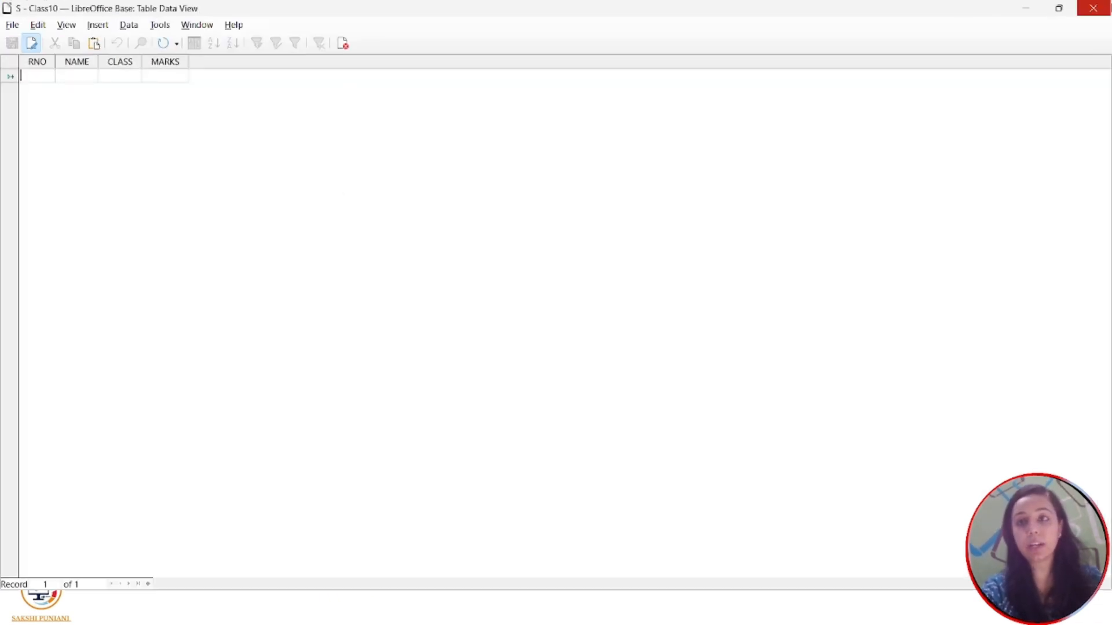
click(1093, 8)
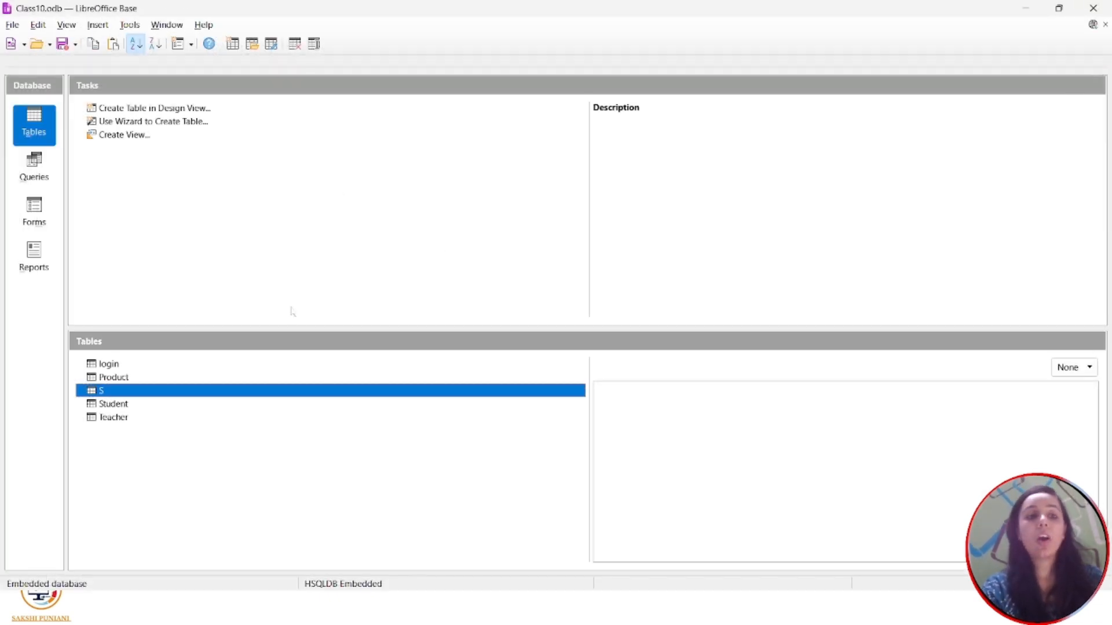
- Open table S and add a record with RNO 1, NAME A, CLASS 10 and MARKS 60
double_click(115, 396)
text(1)
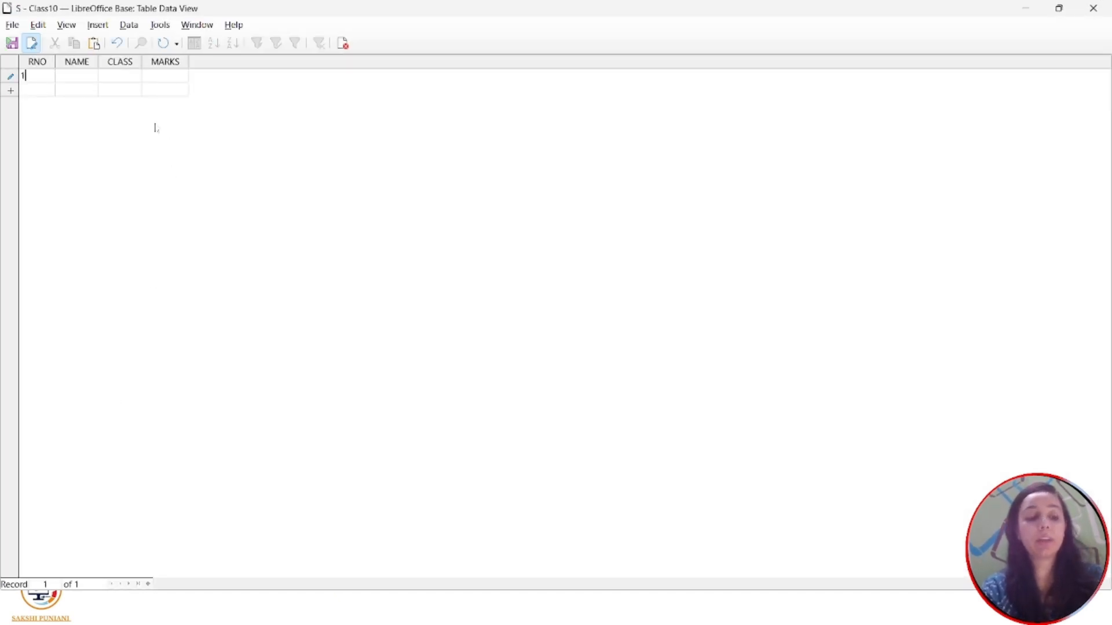
key(Tab)
text(A)
key(Tab)
text(10)
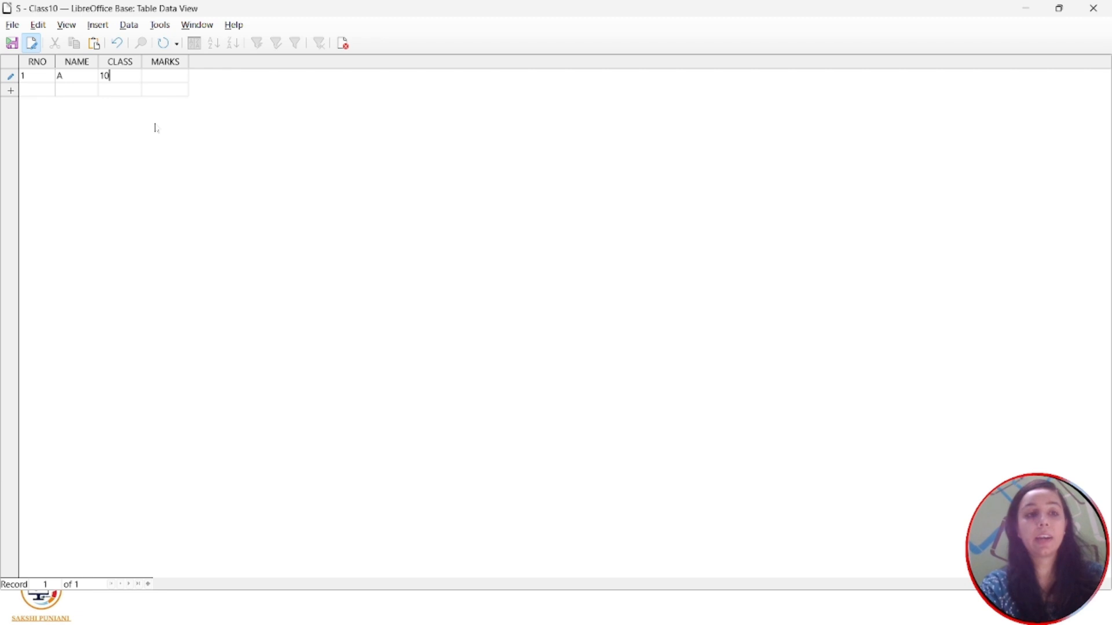
key(Tab)
text(60)
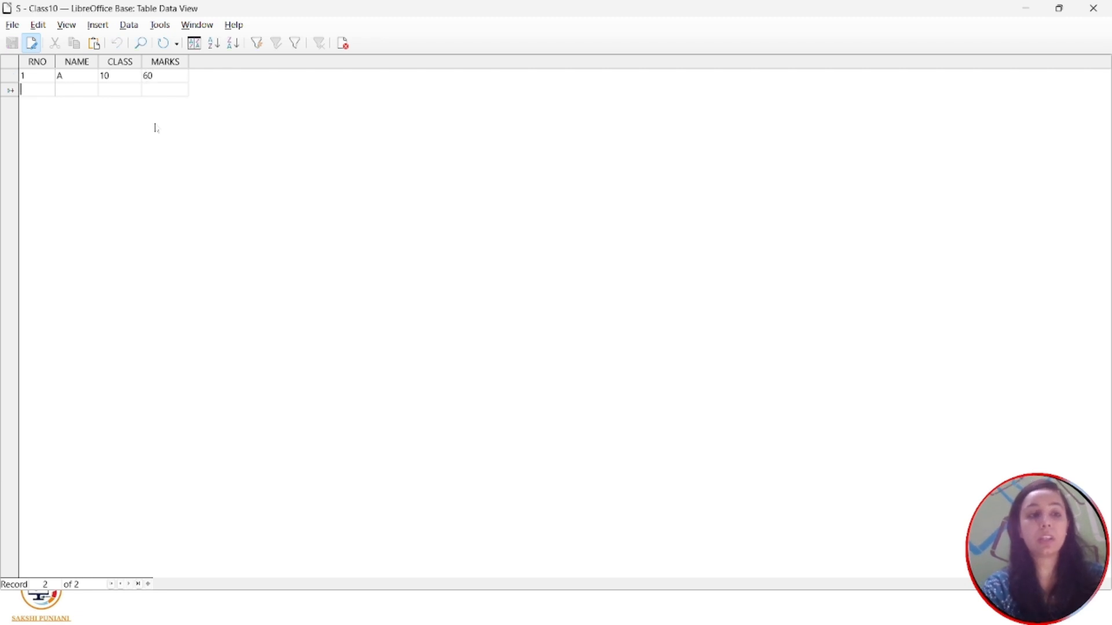
key(Tab)
- Add a second record to table S with RNO 2, NAME B, CLASS 12 and MARKS 70
text(2)
key(Tab)
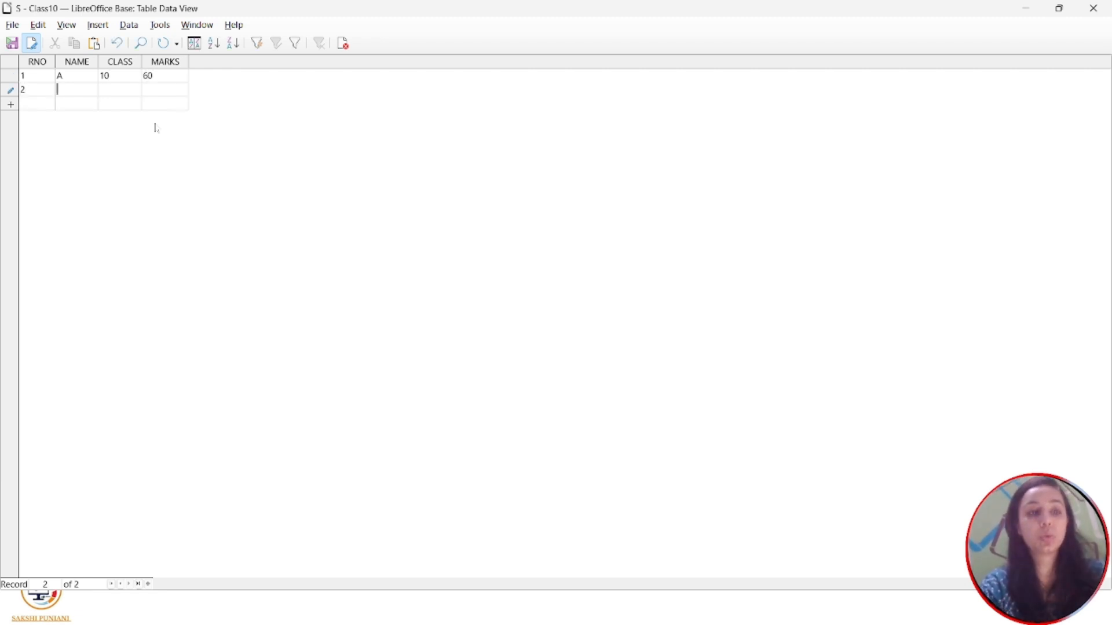
text(B)
key(Tab)
text(20)
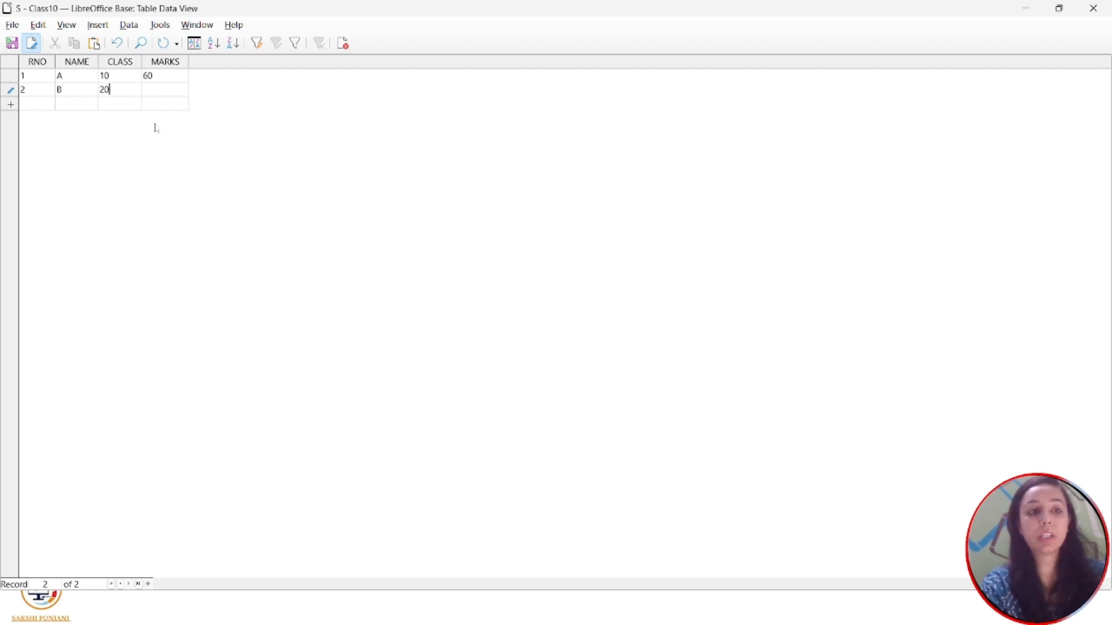
key(Tab)
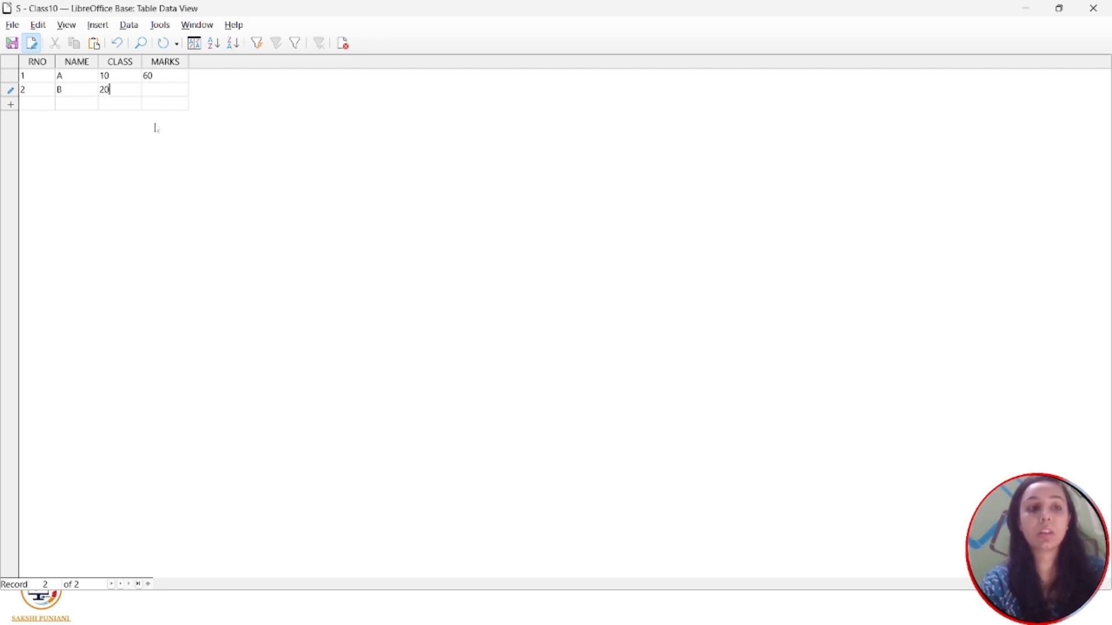
key(BackSpace)
key(BackSpace)
text(12)
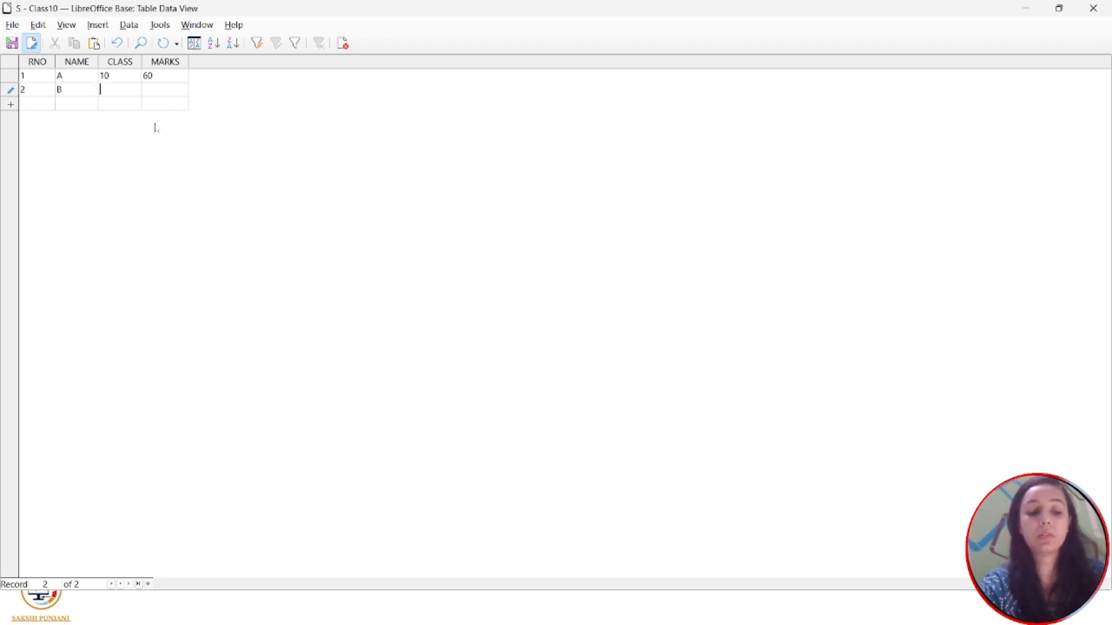
key(Tab)
text(70)
key(Tab)
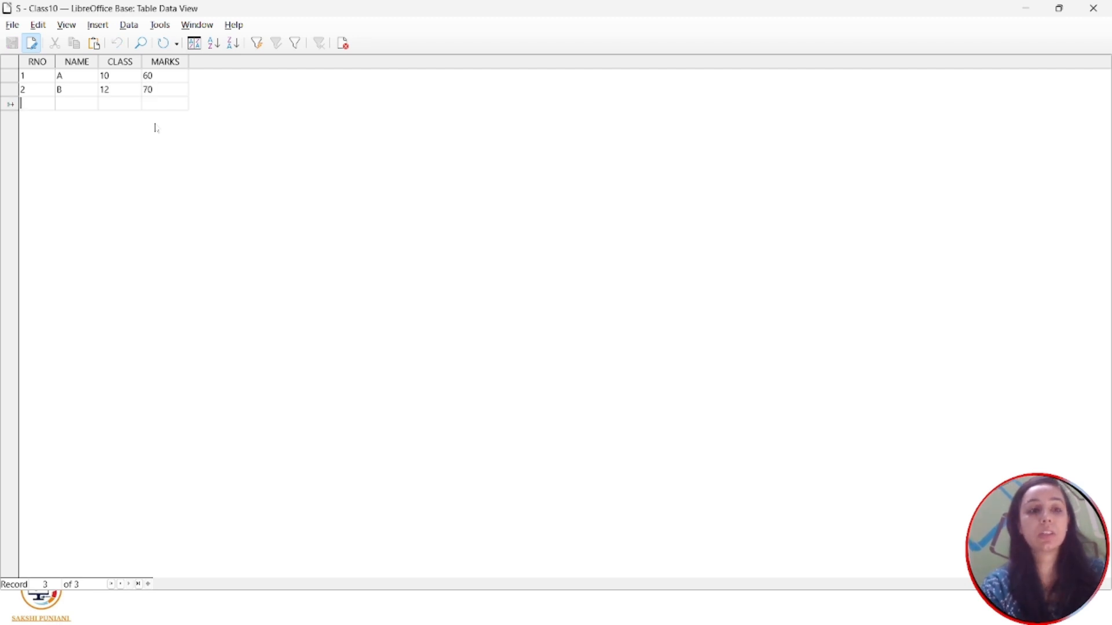
- Add a third record with RNO 3, NAME C, CLASS 11 and MARKS 80, save it and close table S
text(3)
key(Tab)
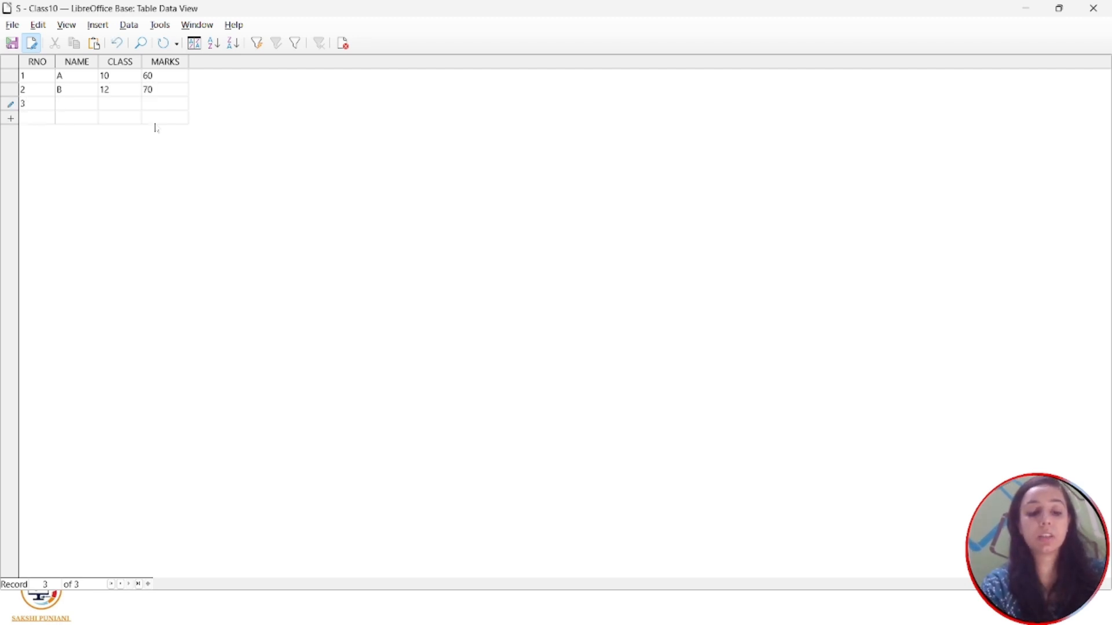
text(C)
key(Tab)
text(11)
key(Tab)
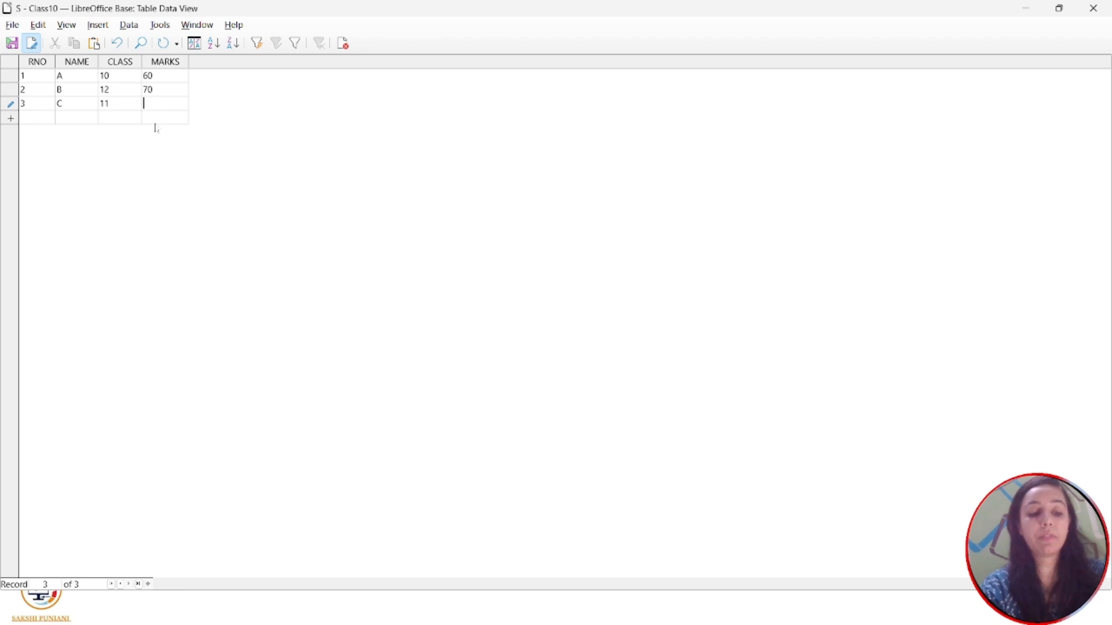
text(0)
key(BackSpace)
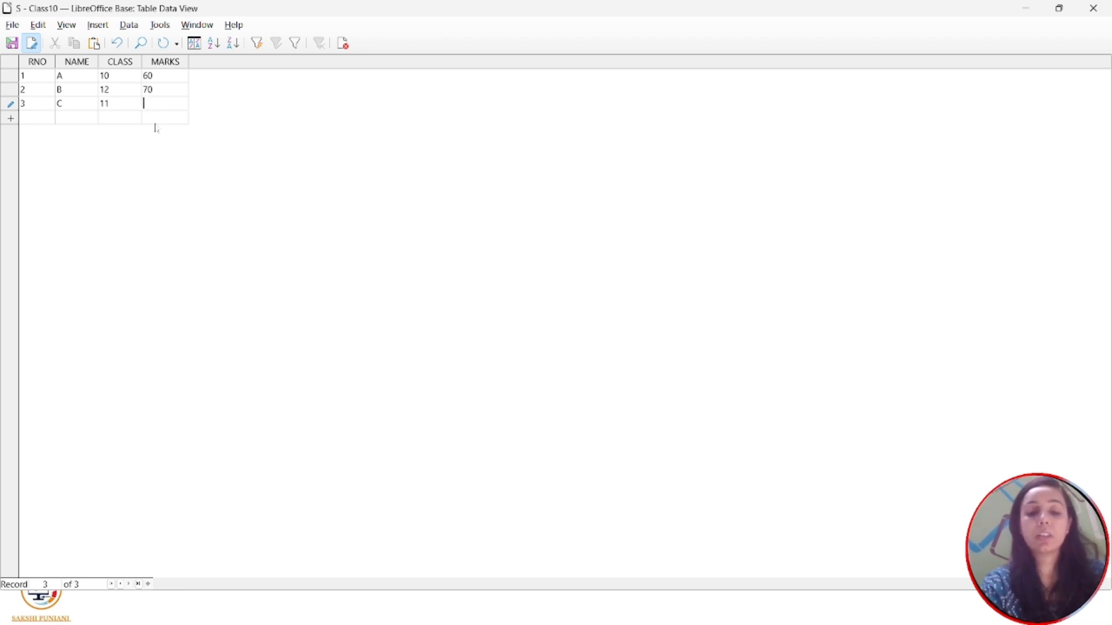
text(80)
key(ctrl+s)
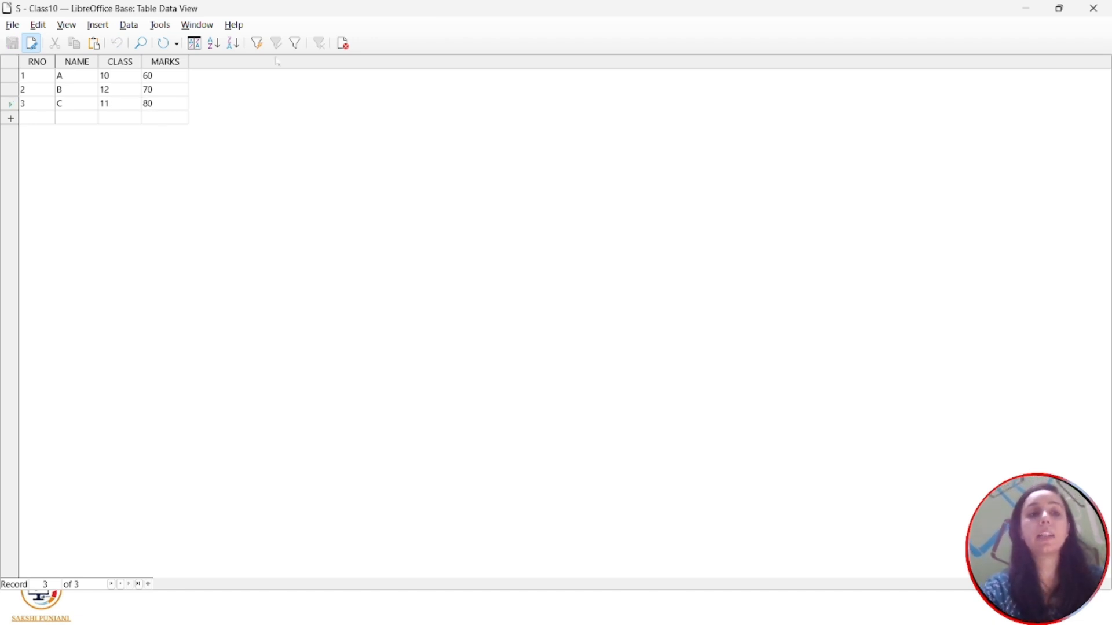
click(1093, 8)
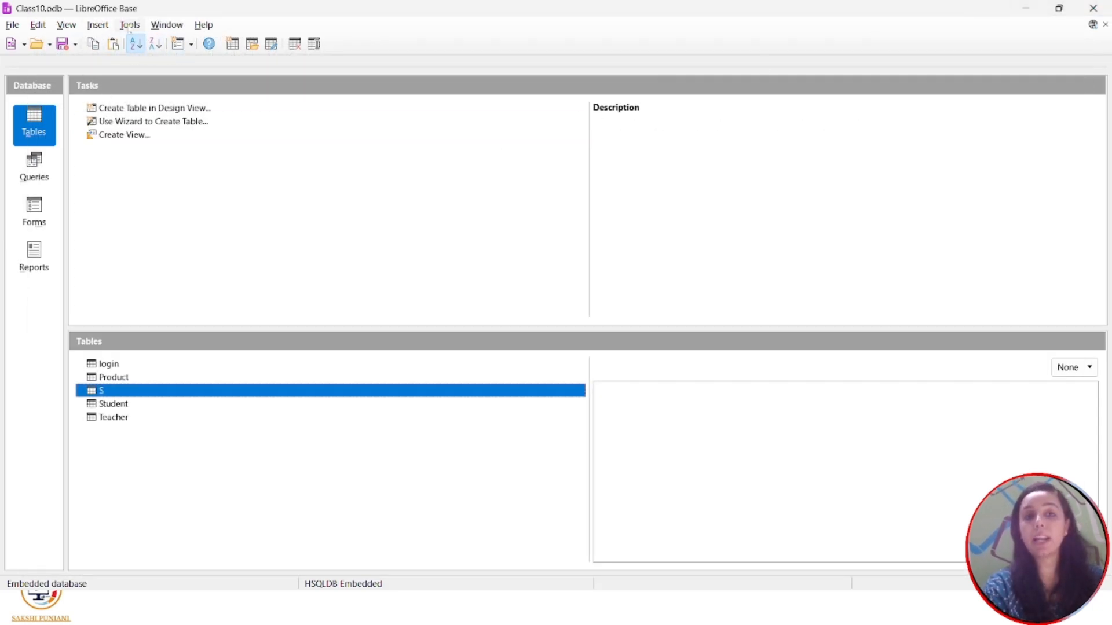
- Execute the SQL statement DELETE FROM S without a condition and check the contents of table S
click(133, 26)
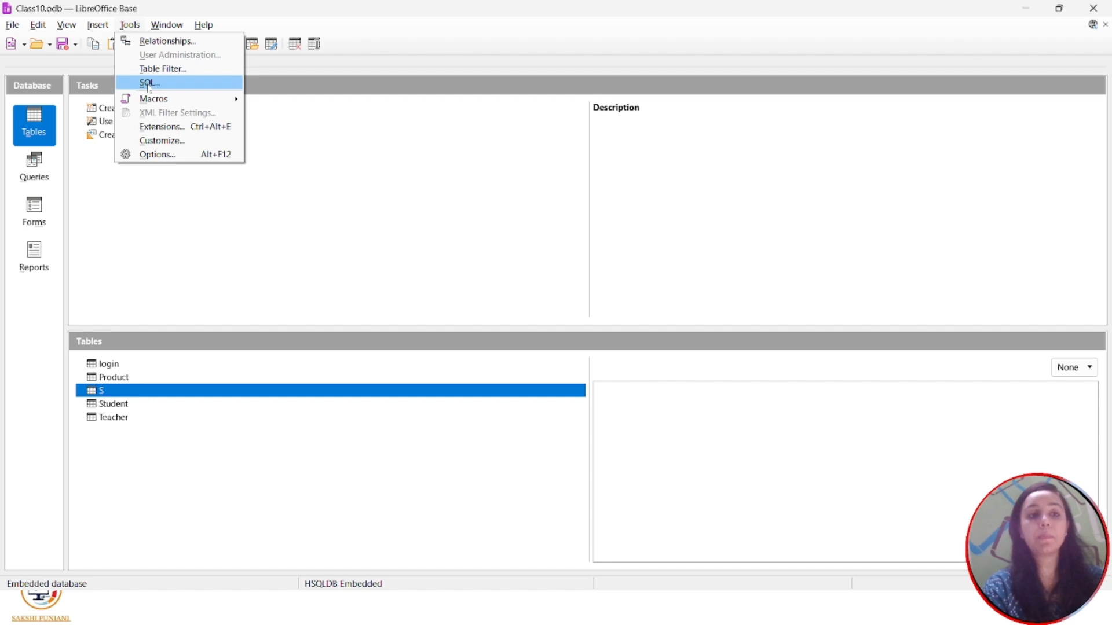
click(149, 83)
text(DEL)
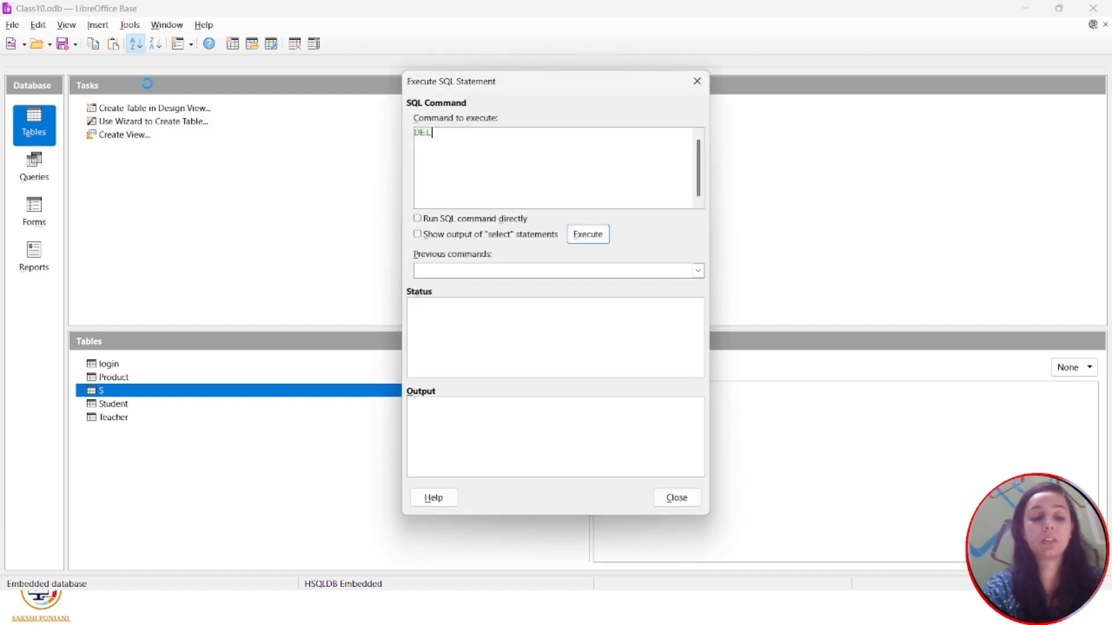
text(ETE FROM S)
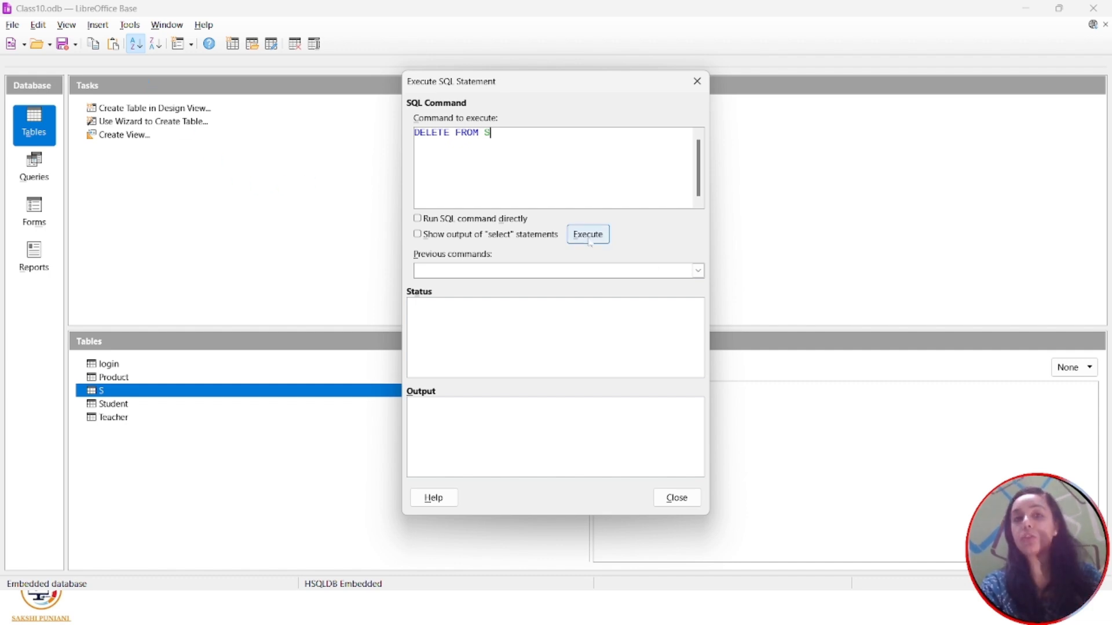
click(588, 234)
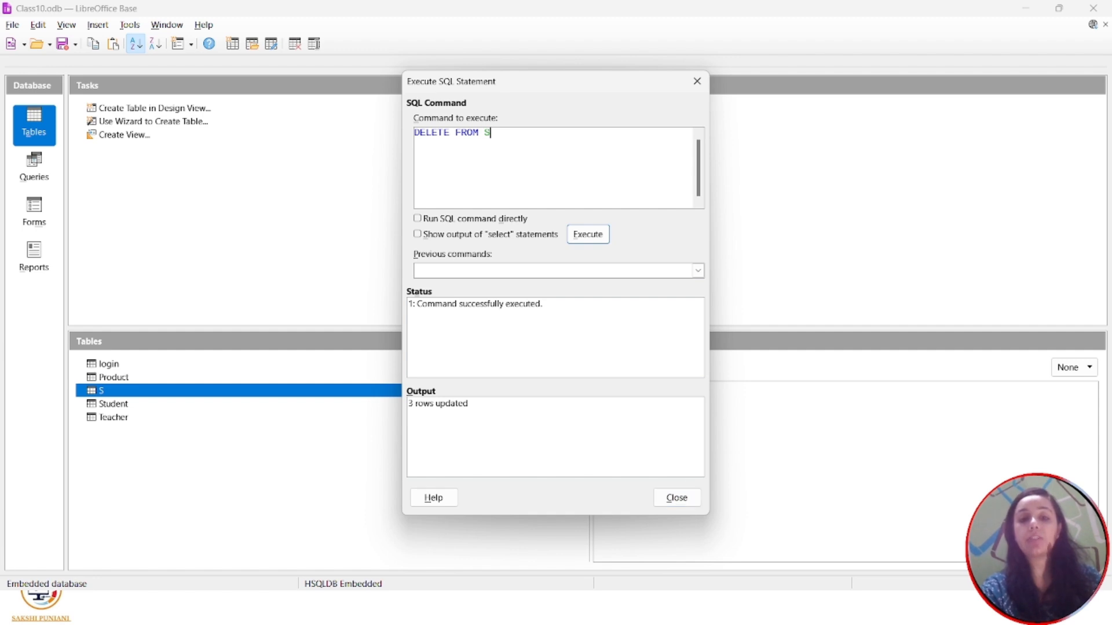
click(675, 498)
double_click(139, 391)
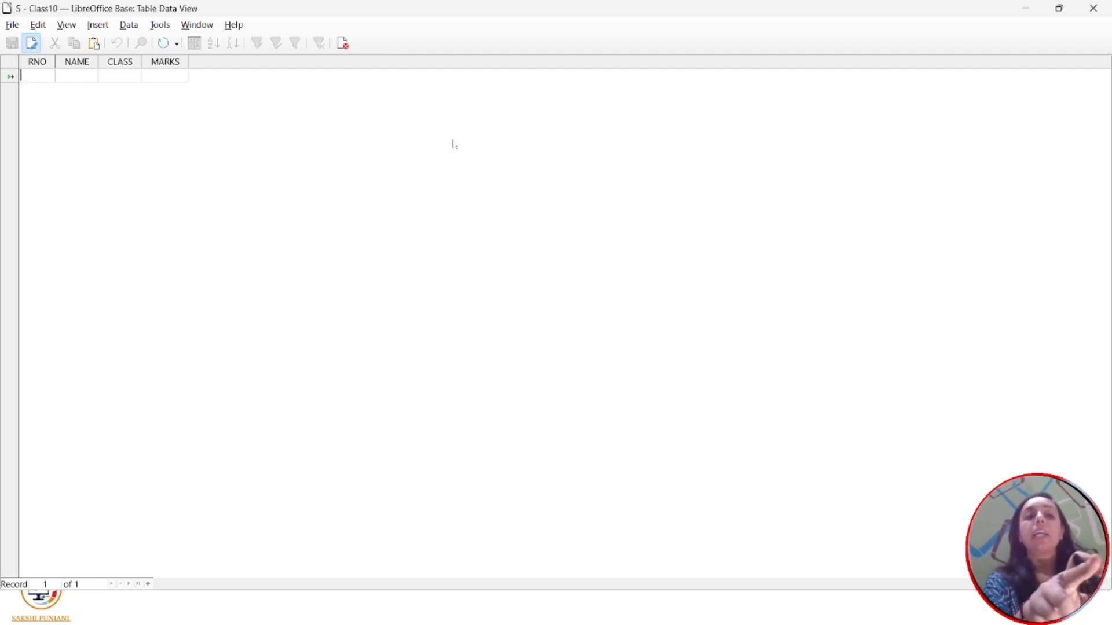
click(1093, 8)
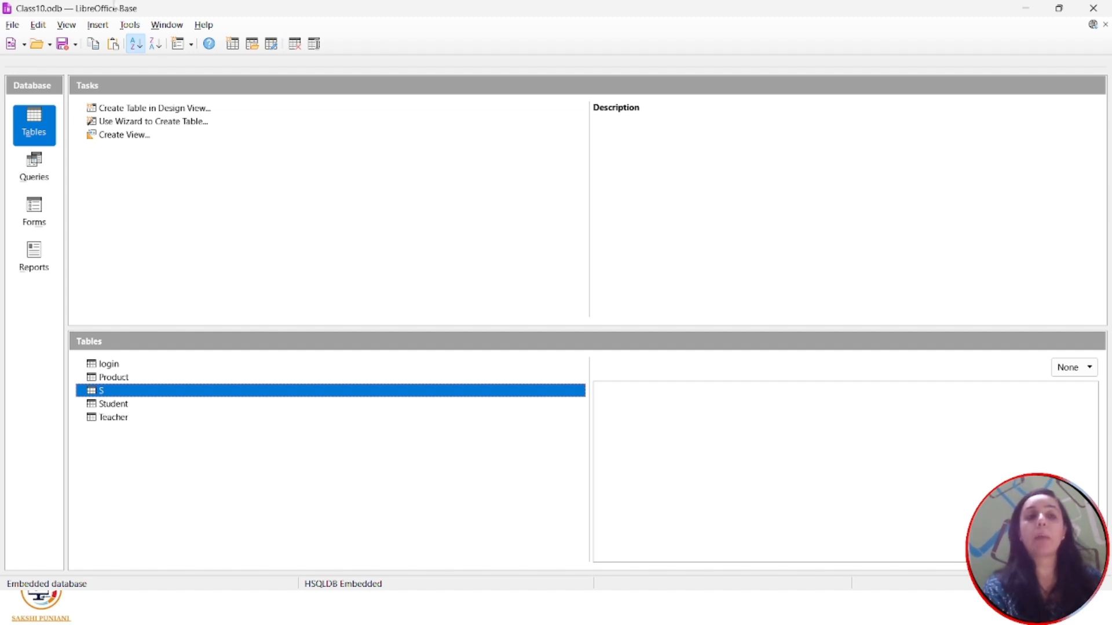
- Execute the SQL statement DROP TABLE S to remove the whole table
click(130, 24)
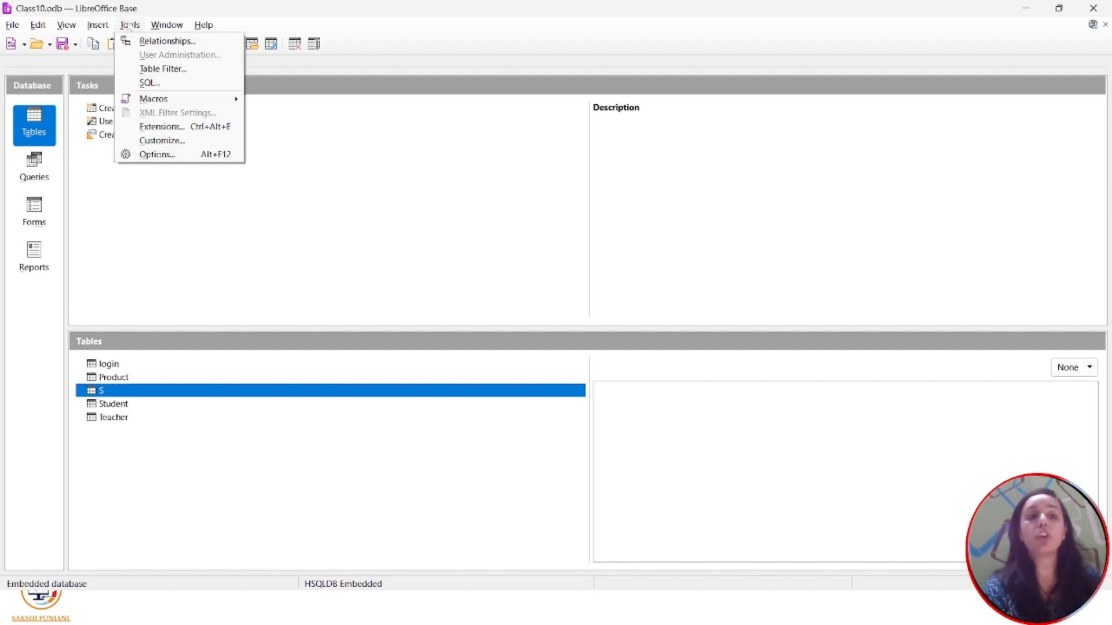
click(149, 83)
text(DROP TABLE S)
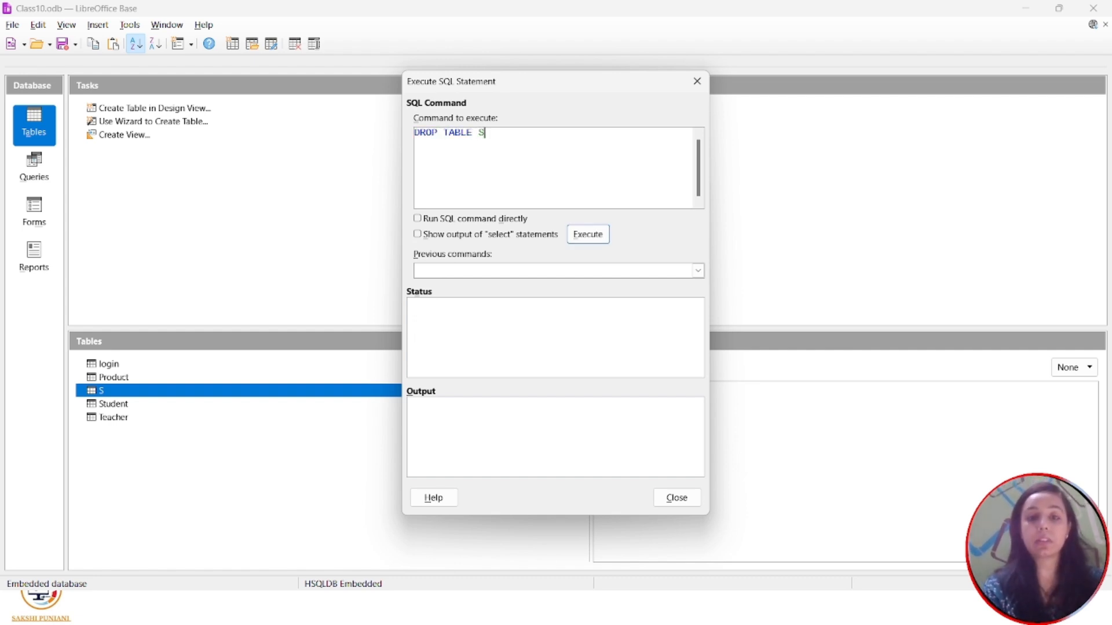
click(596, 234)
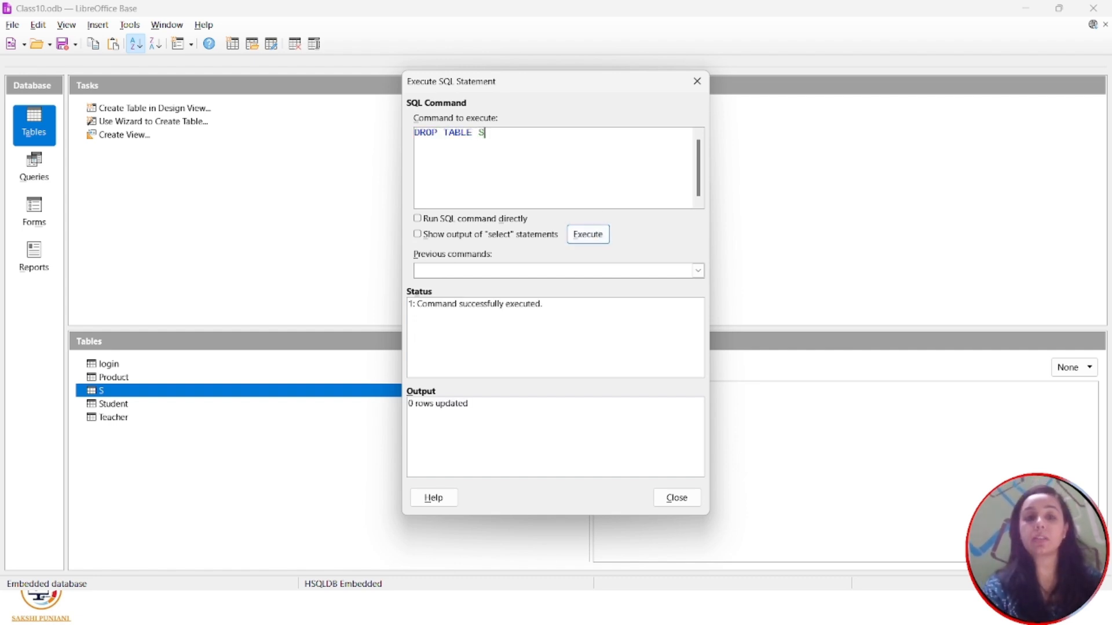
- Close the SQL statement dialog, try to open table S from the table list, and close its data view
click(673, 499)
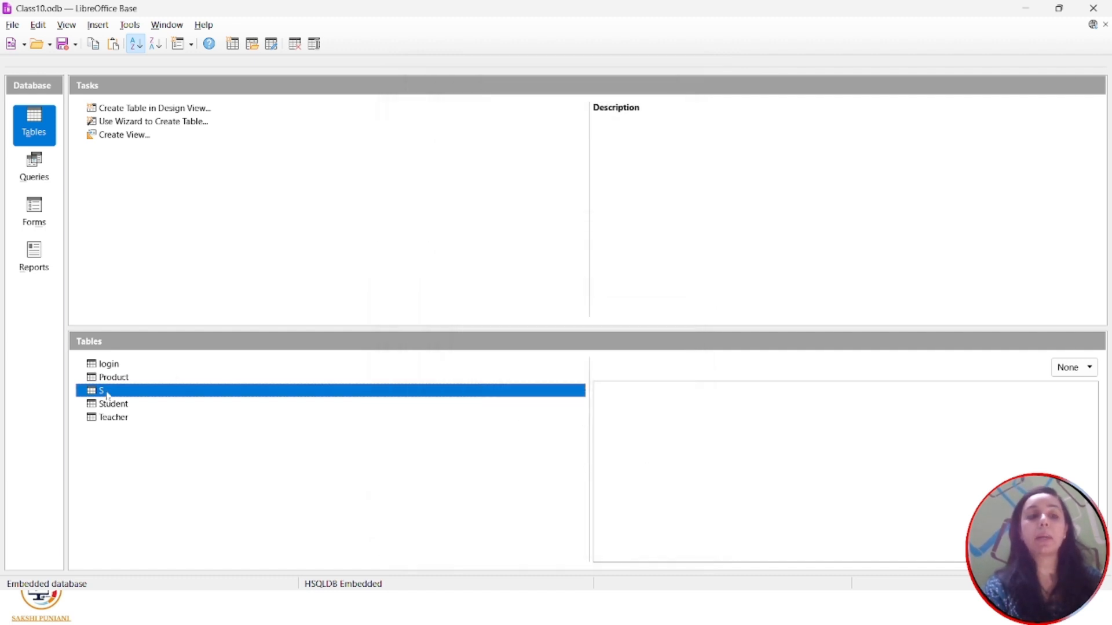
double_click(107, 398)
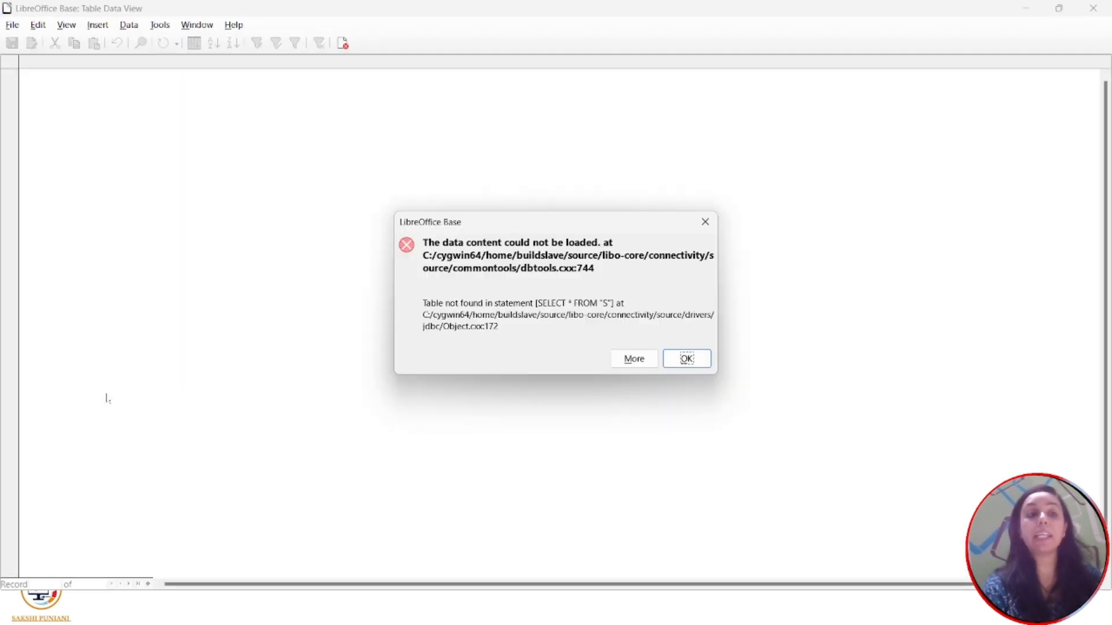
click(705, 221)
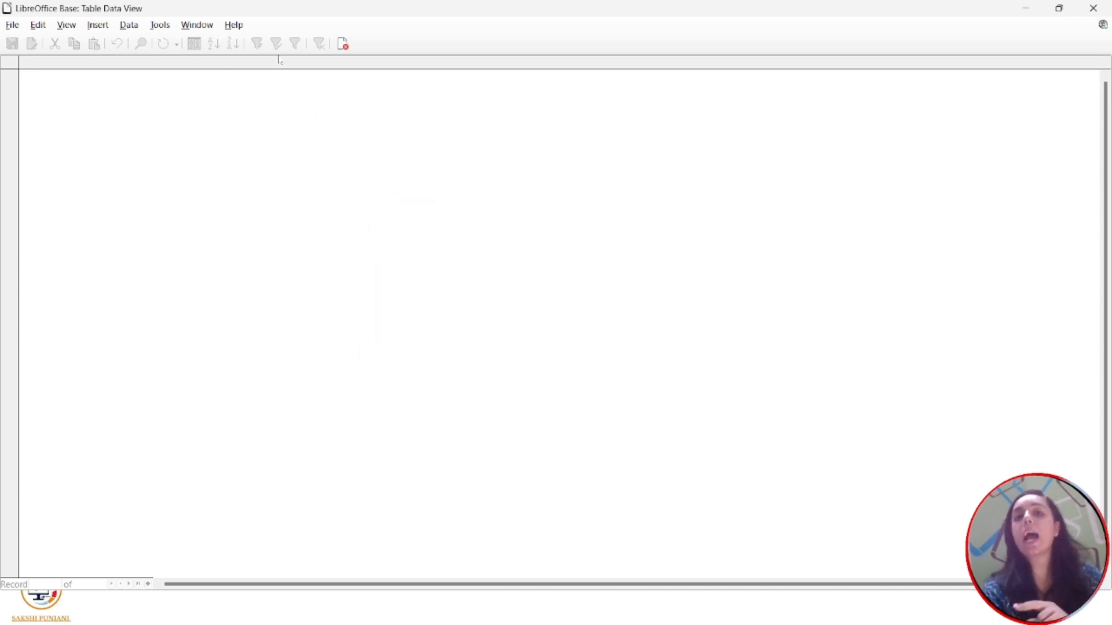
click(1103, 12)
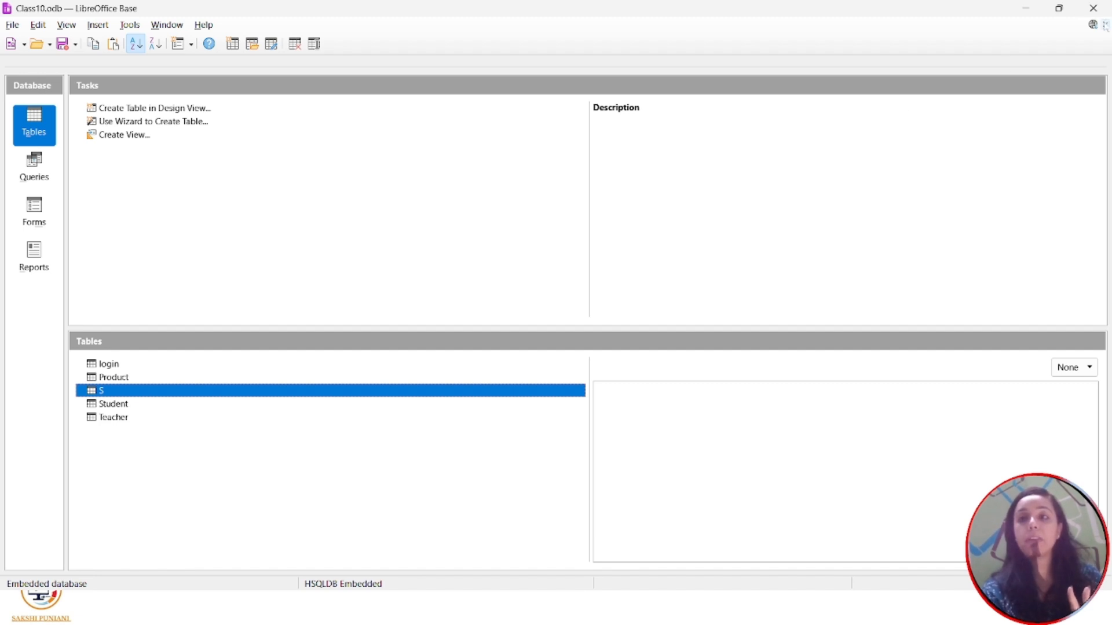
- Close the Class10 database with its changes saved and reopen it from the recent documents
click(1105, 25)
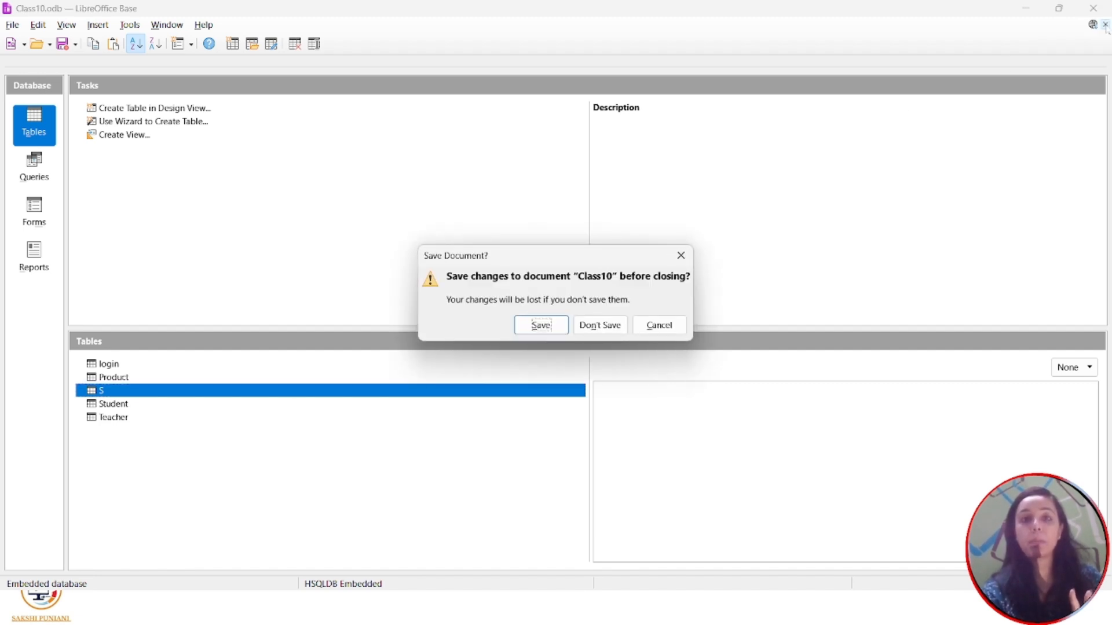
click(550, 324)
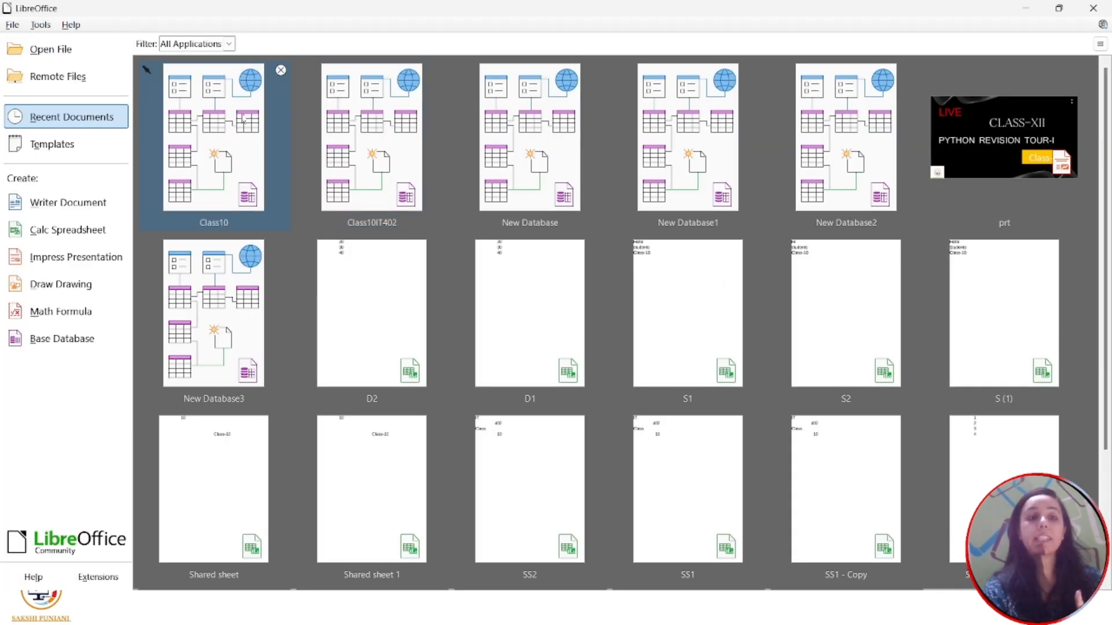
click(243, 119)
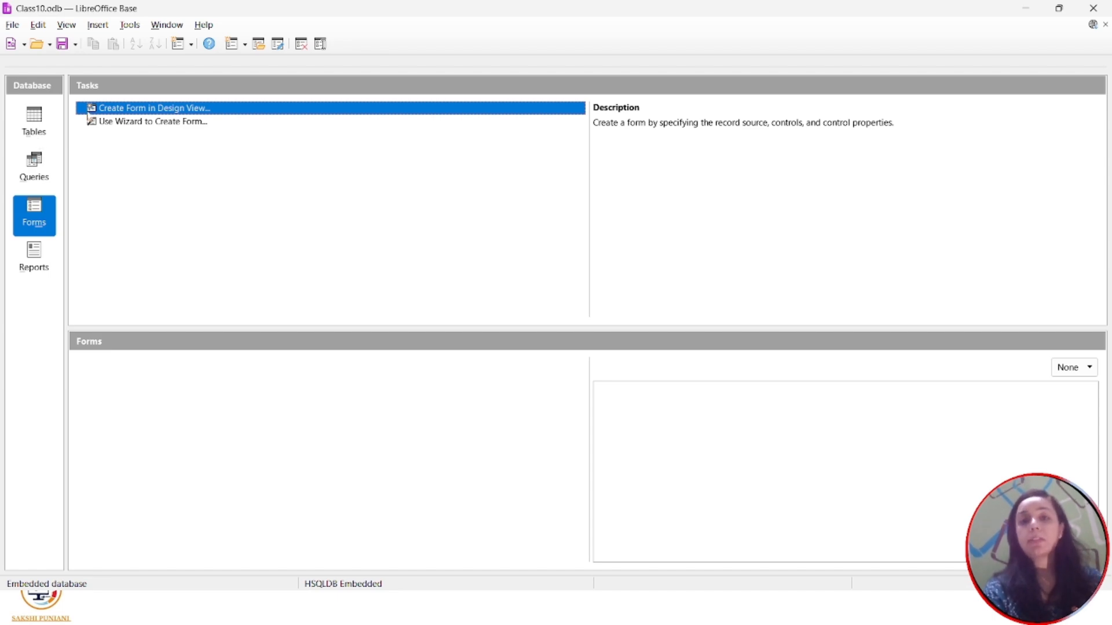
click(154, 109)
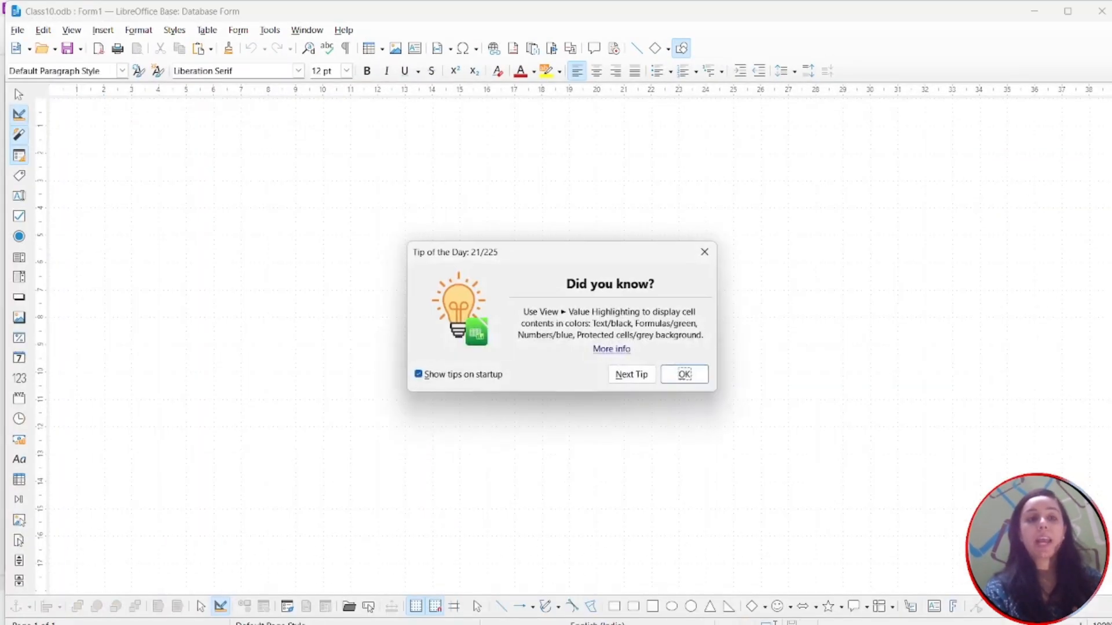
click(705, 251)
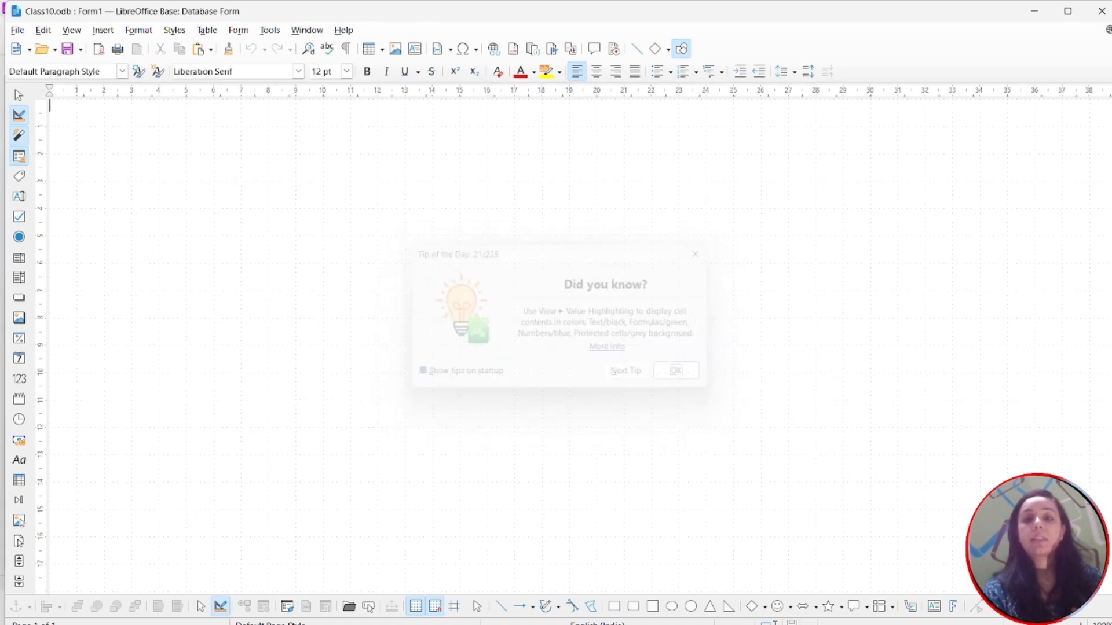
click(1102, 10)
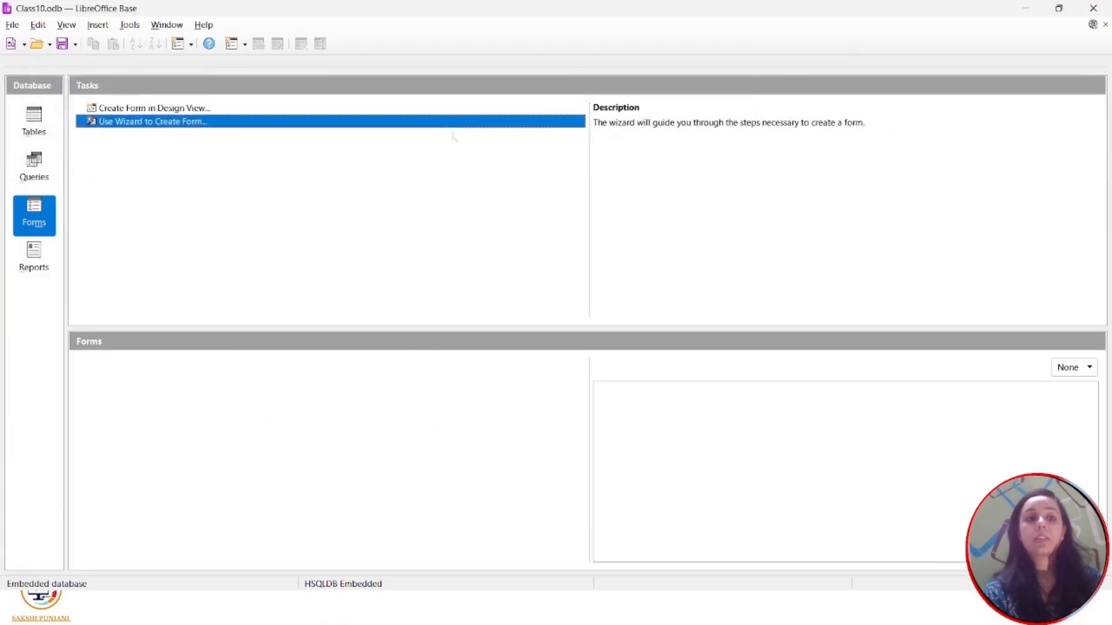
- Show the list of tables in Class10 to check whether table S is still there
click(42, 131)
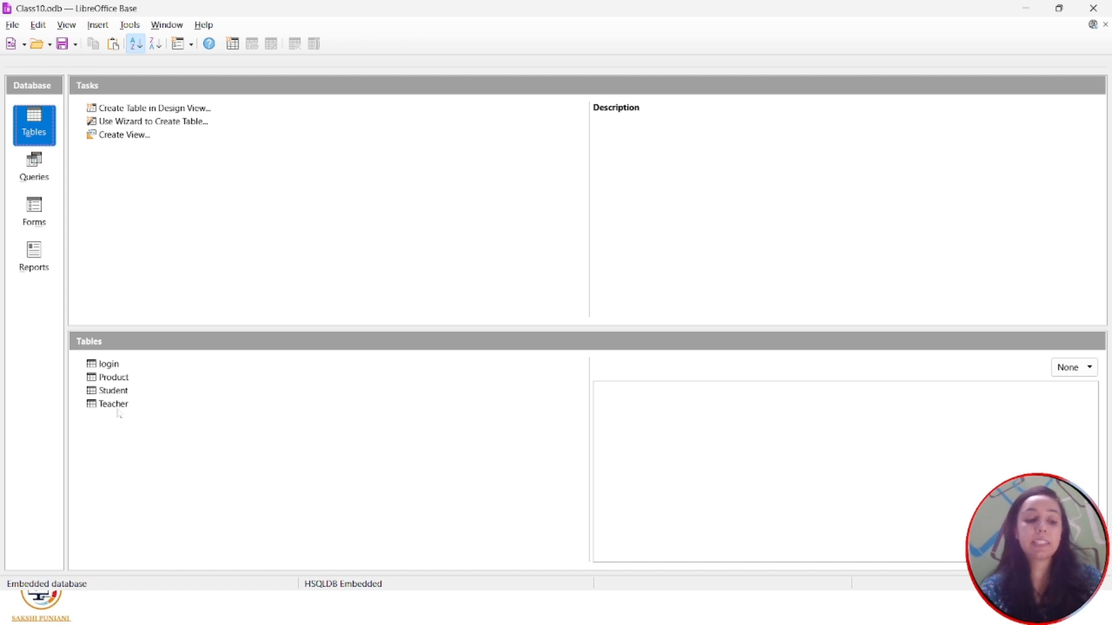
key(alt+Tab)
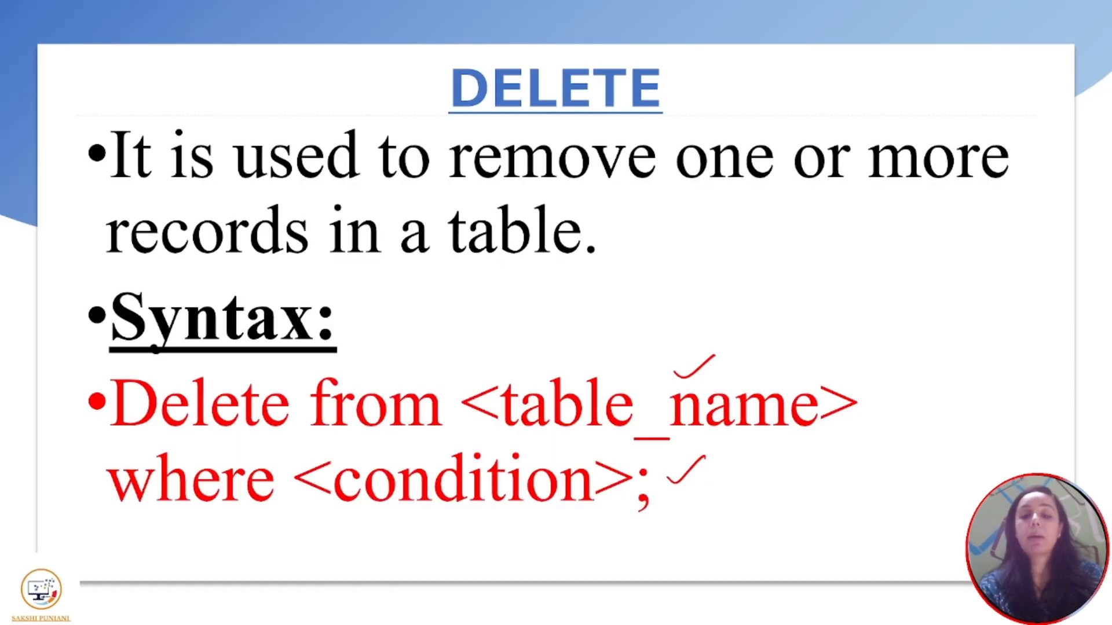
key(Right)
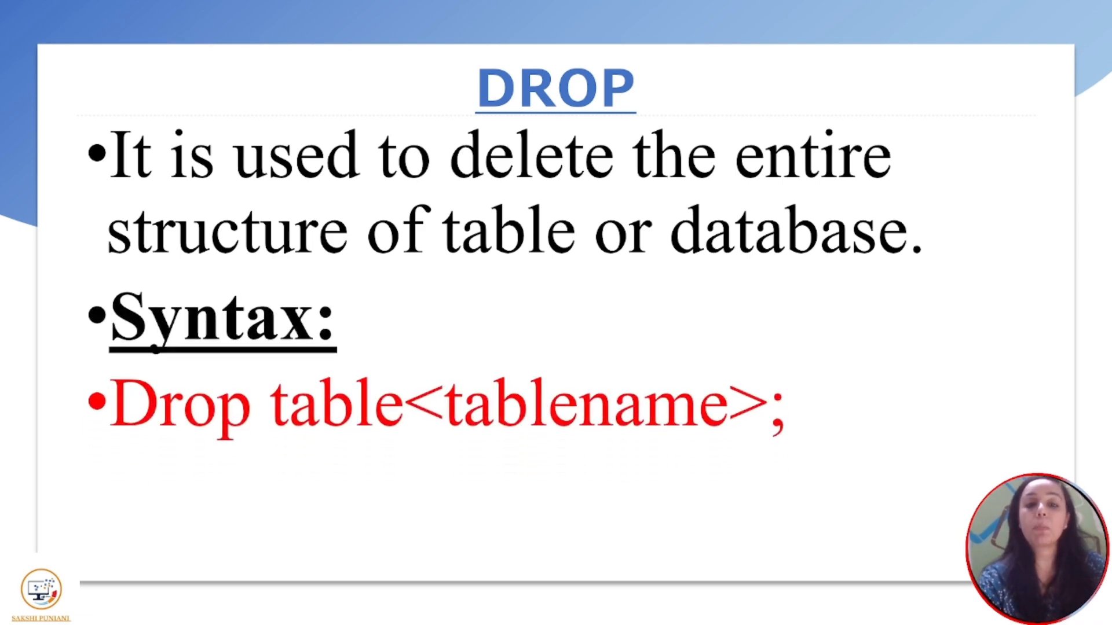
key(Right)
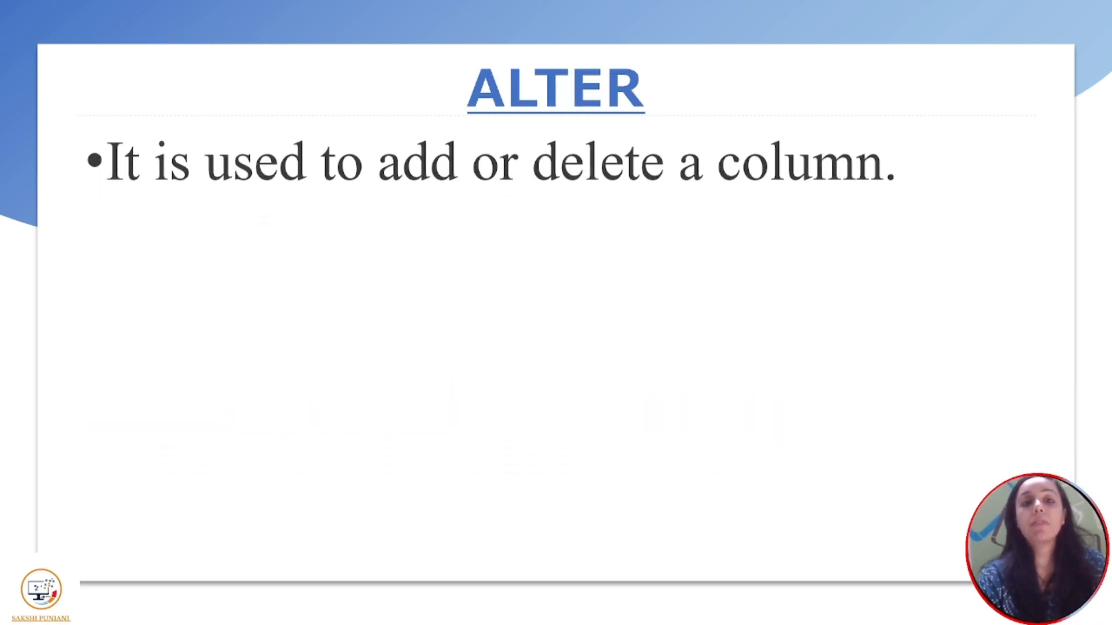